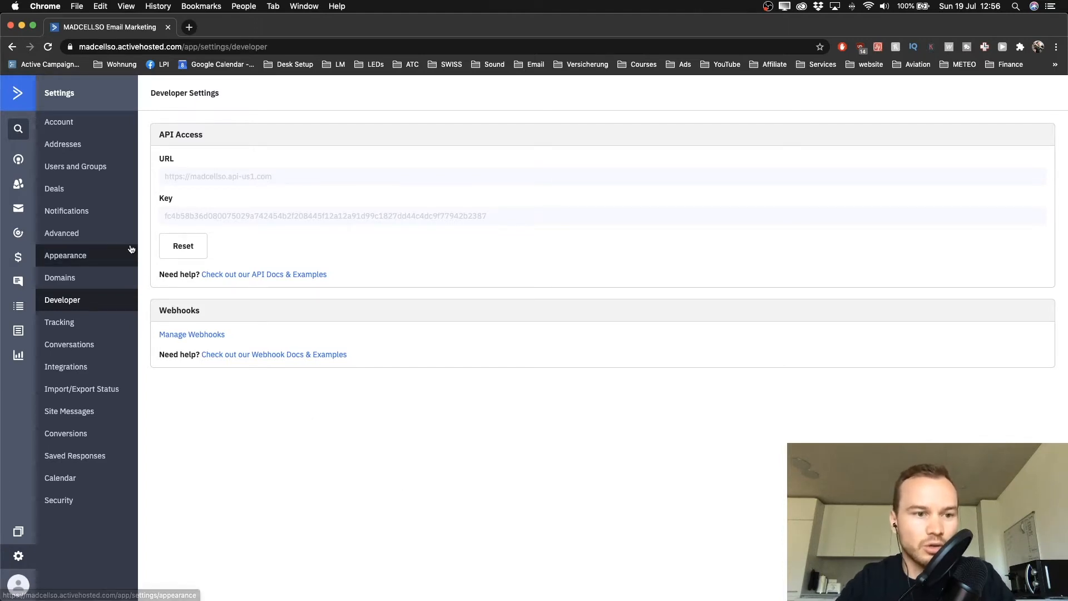
# Go to the Automations list and begin creating a new automation
pyautogui.click(19, 238)
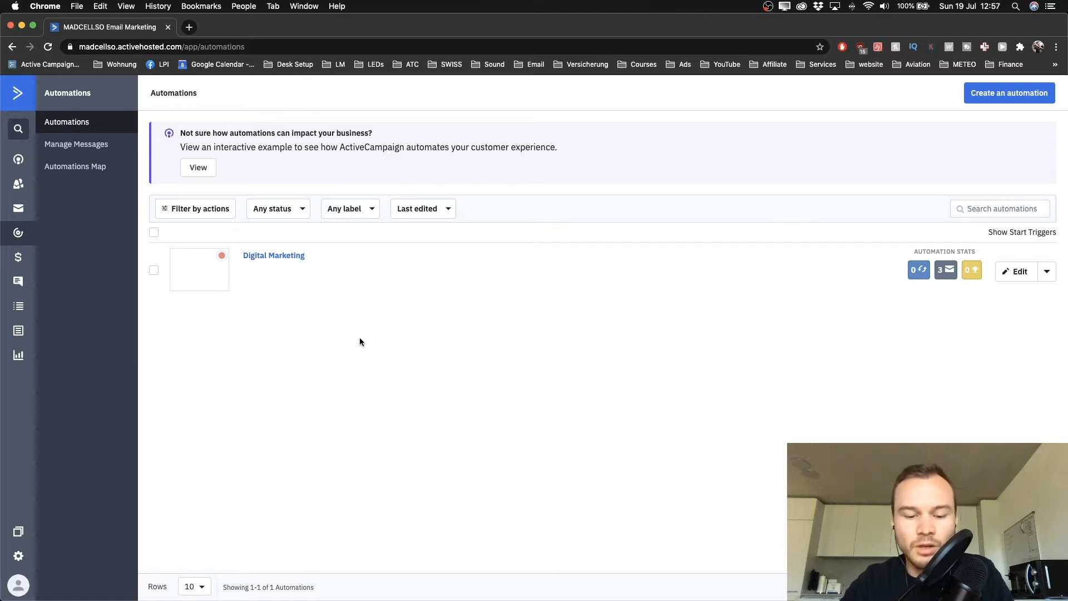
pyautogui.click(987, 102)
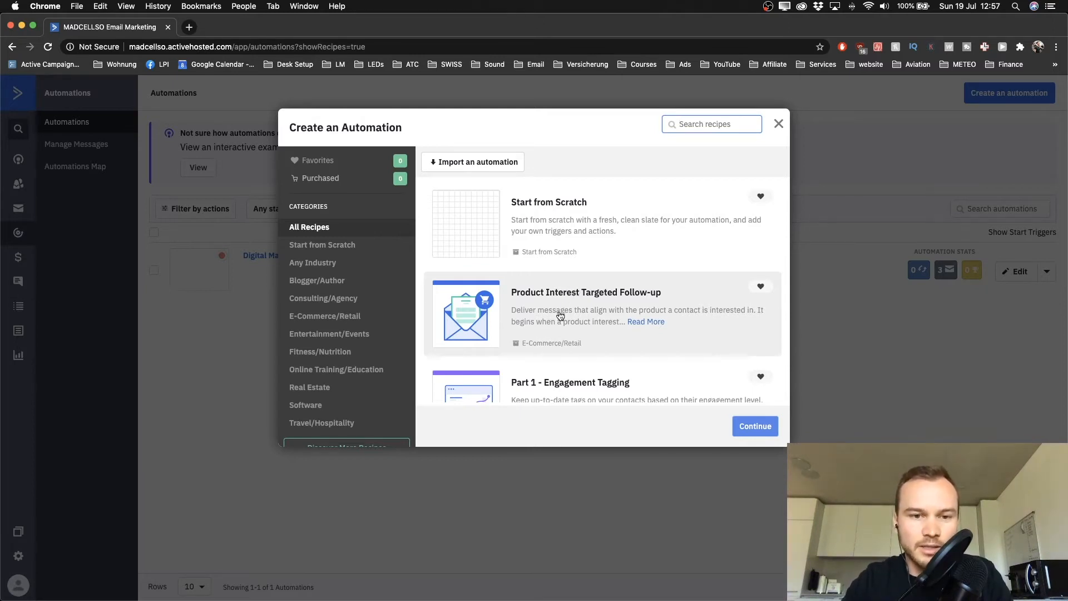
# Choose the Start from Scratch recipe and continue
pyautogui.click(557, 217)
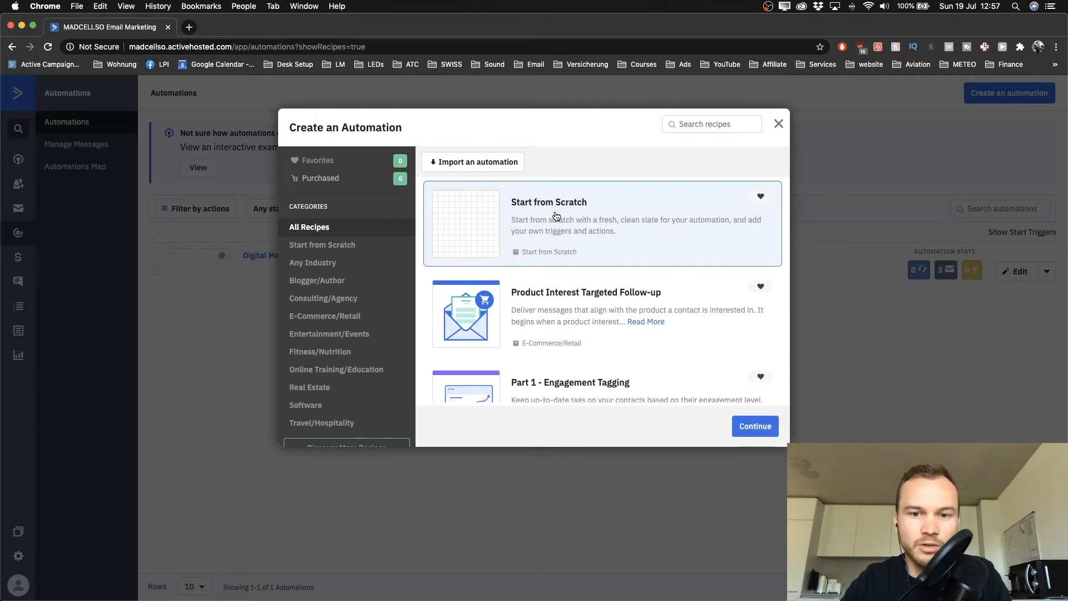
pyautogui.click(749, 432)
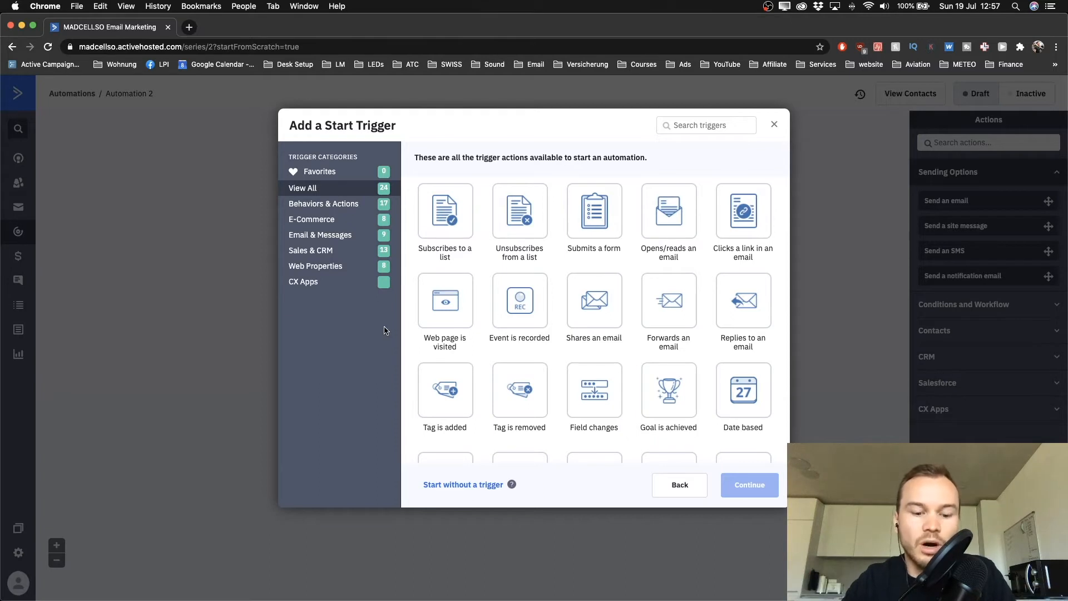
# Select 'Subscribes to a list' as the automation's start trigger
pyautogui.click(452, 221)
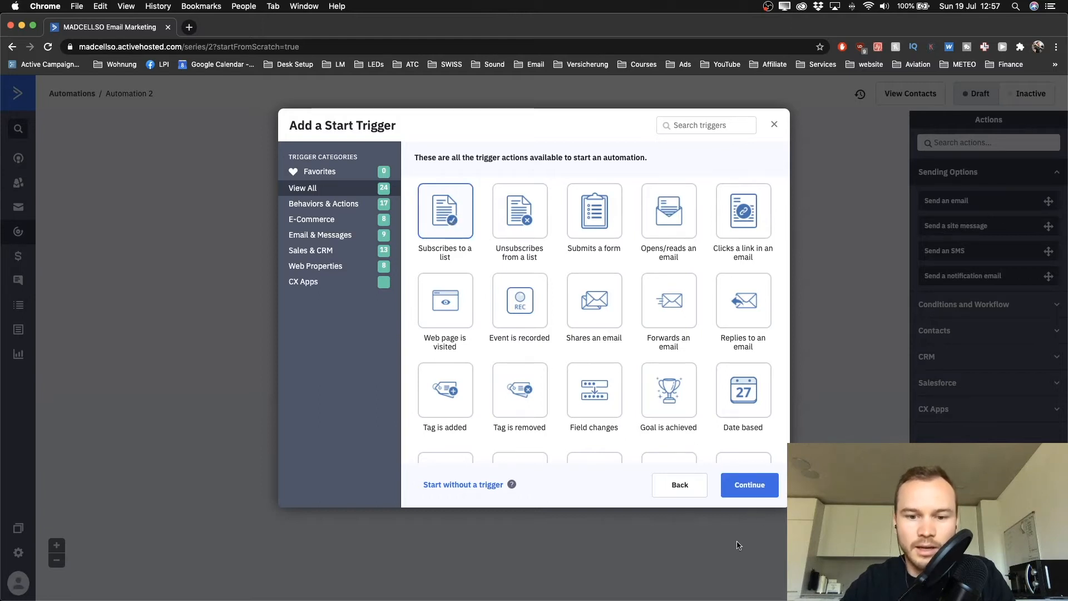
pyautogui.click(738, 494)
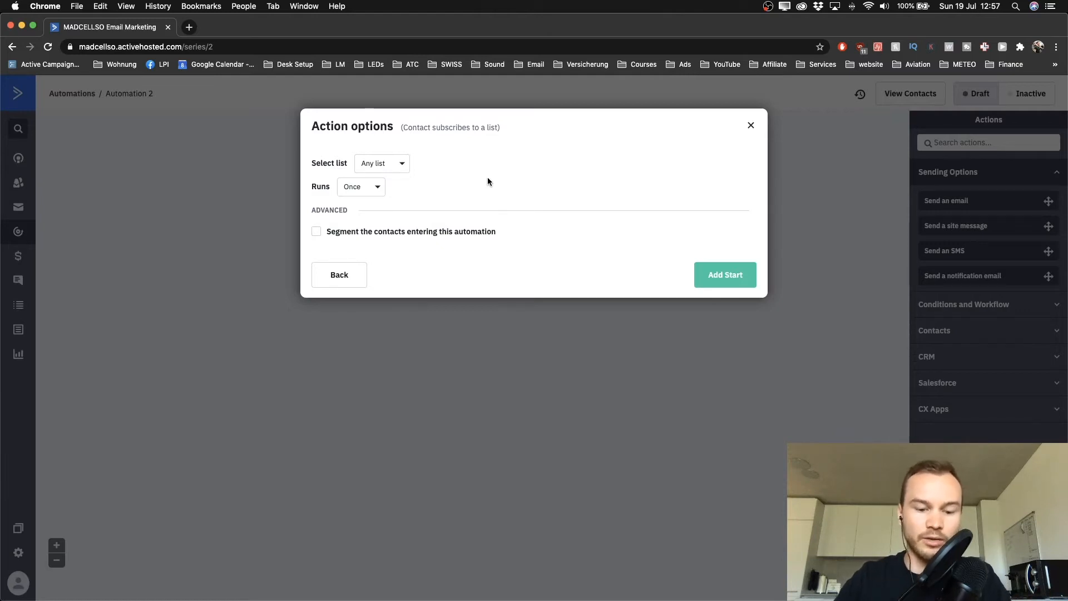
# Set the trigger's list to Master Contact List and add it as the start
pyautogui.click(401, 165)
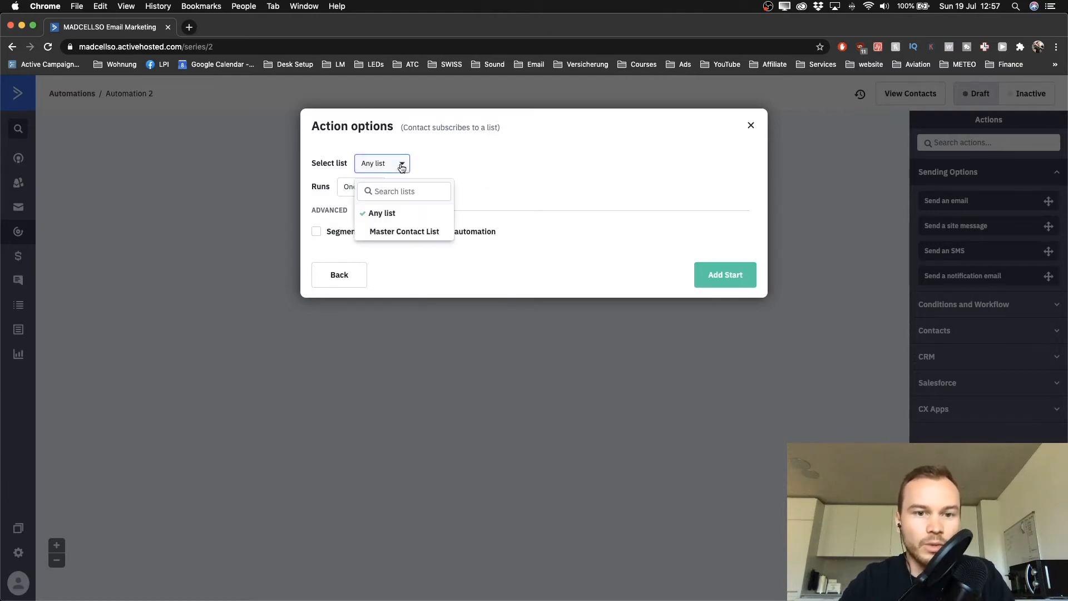
pyautogui.click(382, 233)
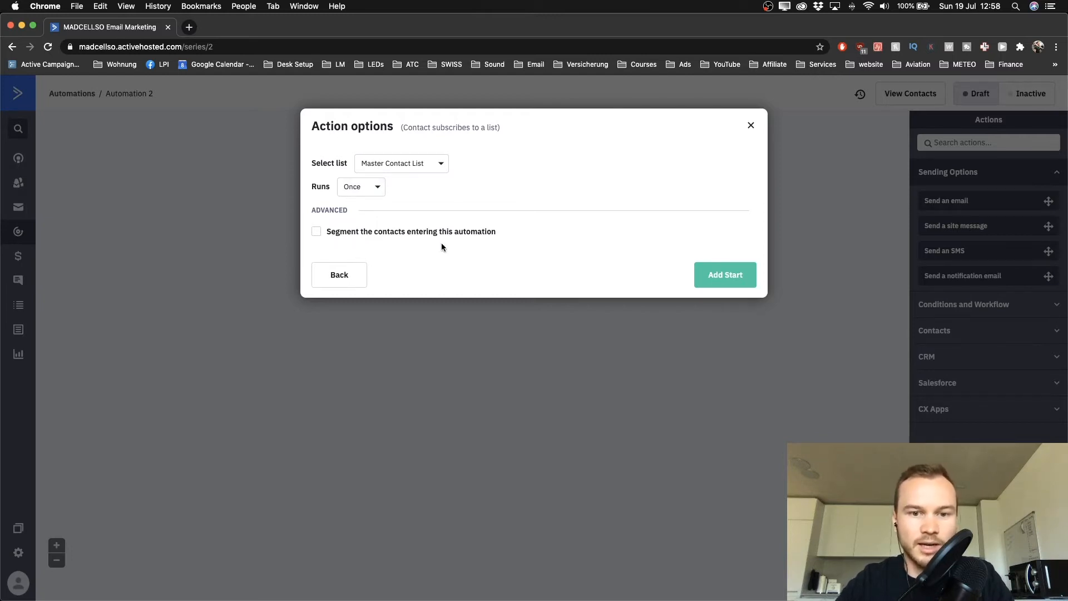
pyautogui.click(721, 280)
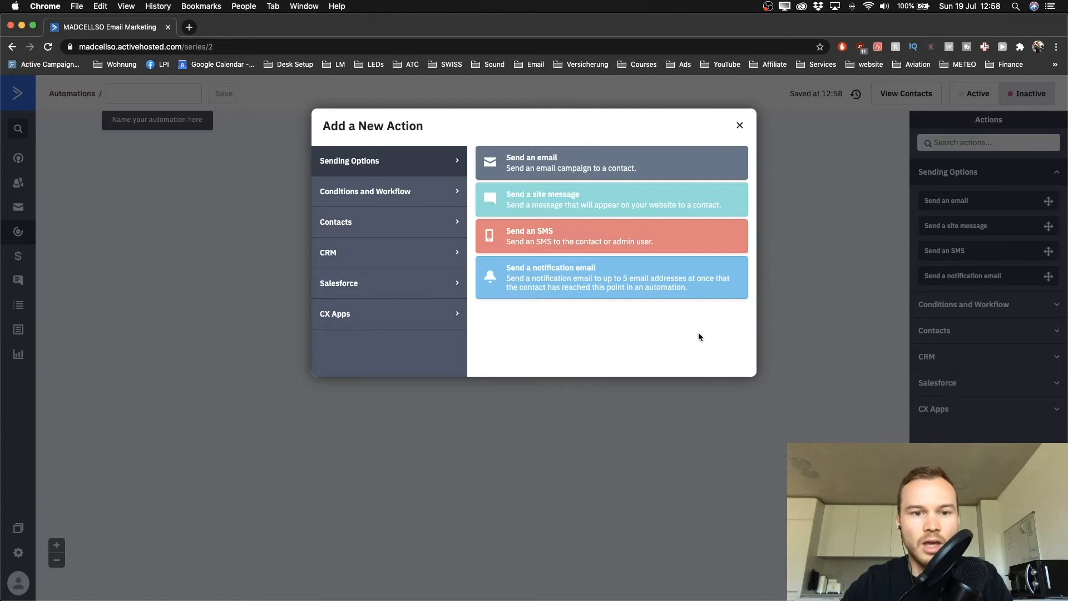
# Dismiss the Add a New Action dialog to view the trigger on the canvas
pyautogui.click(740, 125)
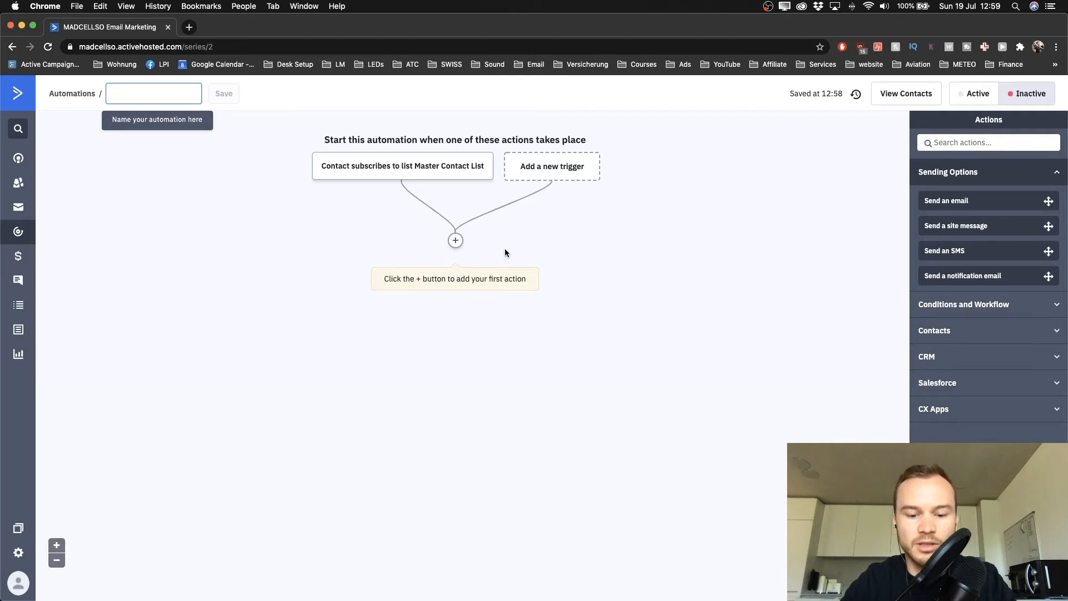
pyautogui.moveTo(389, 169)
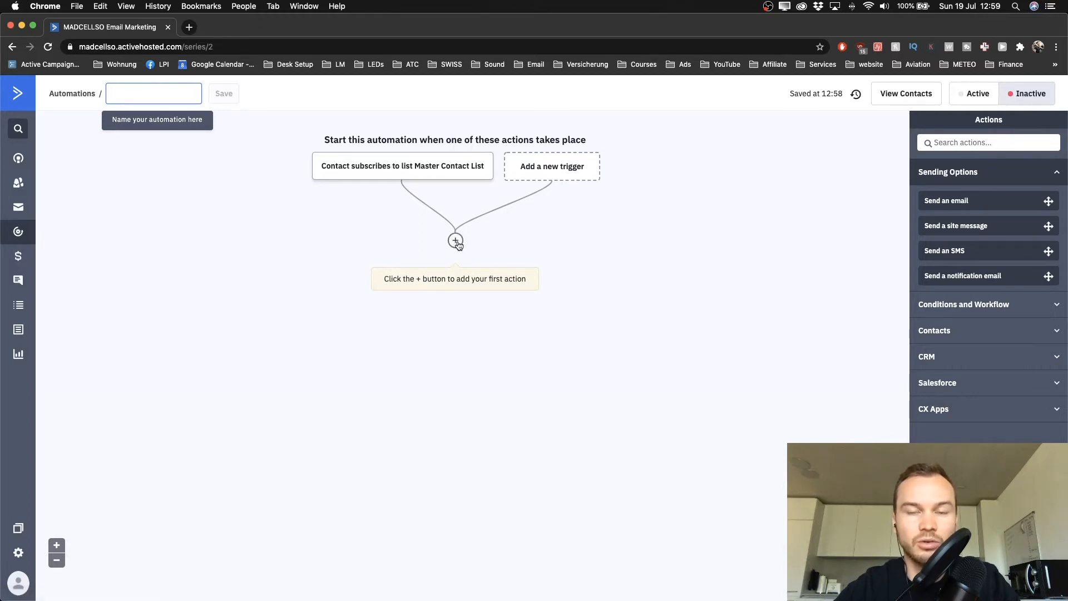
# Add a Contacts 'Add a tag' action with the tag 'interest: youtube' after the trigger
pyautogui.click(456, 241)
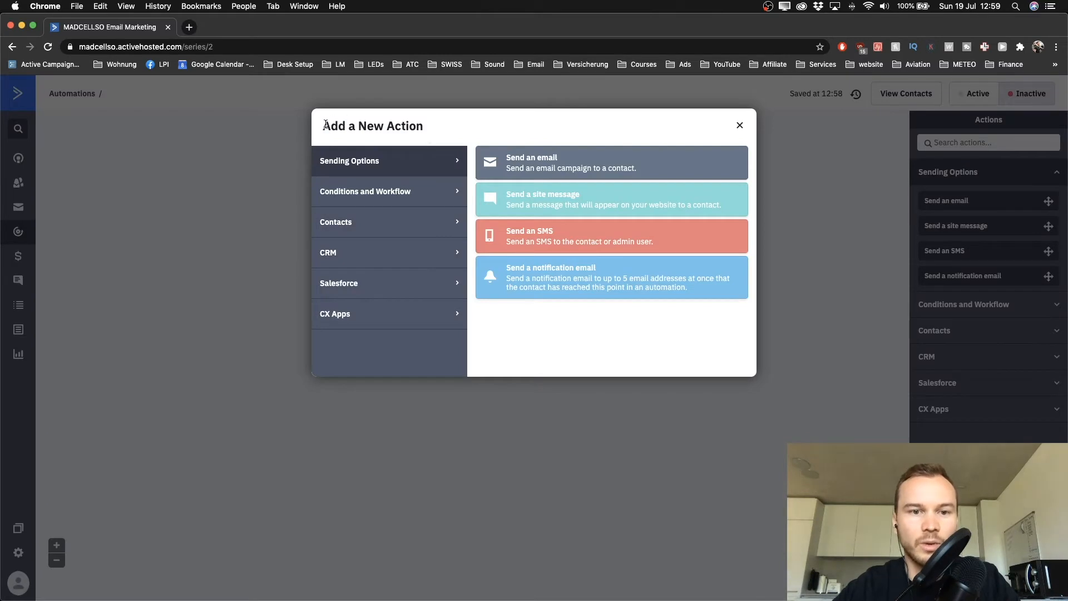
pyautogui.moveTo(323, 125); pyautogui.dragTo(424, 126)
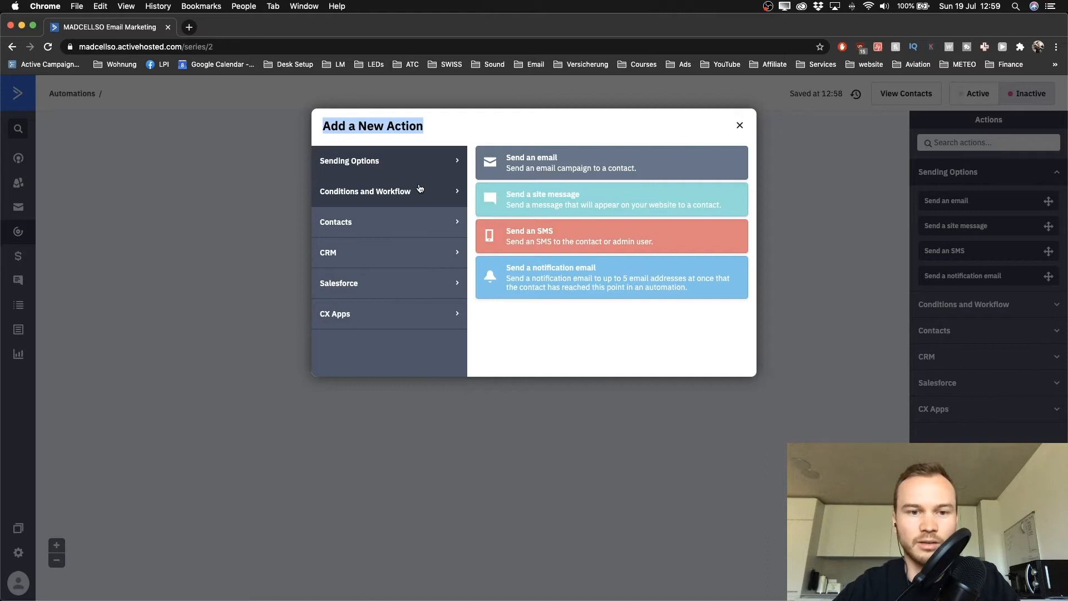
pyautogui.click(518, 339)
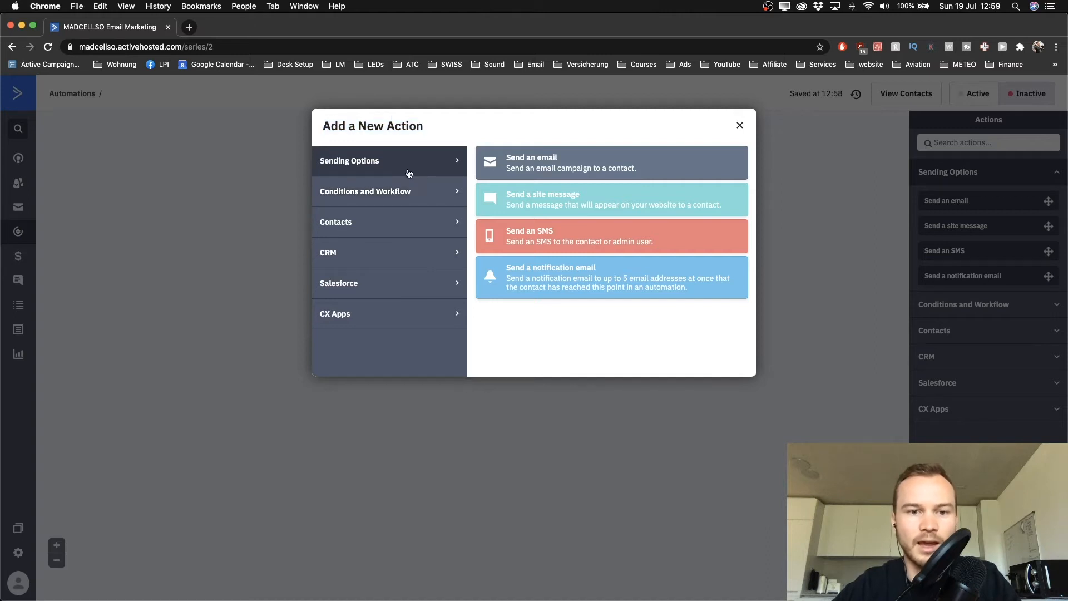
pyautogui.click(361, 227)
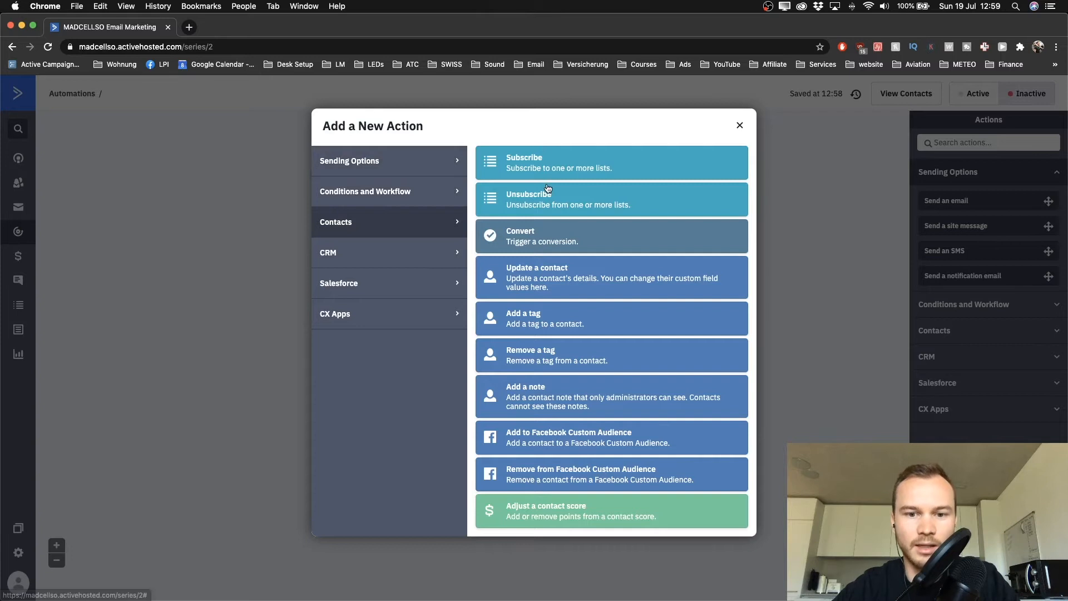
pyautogui.click(543, 319)
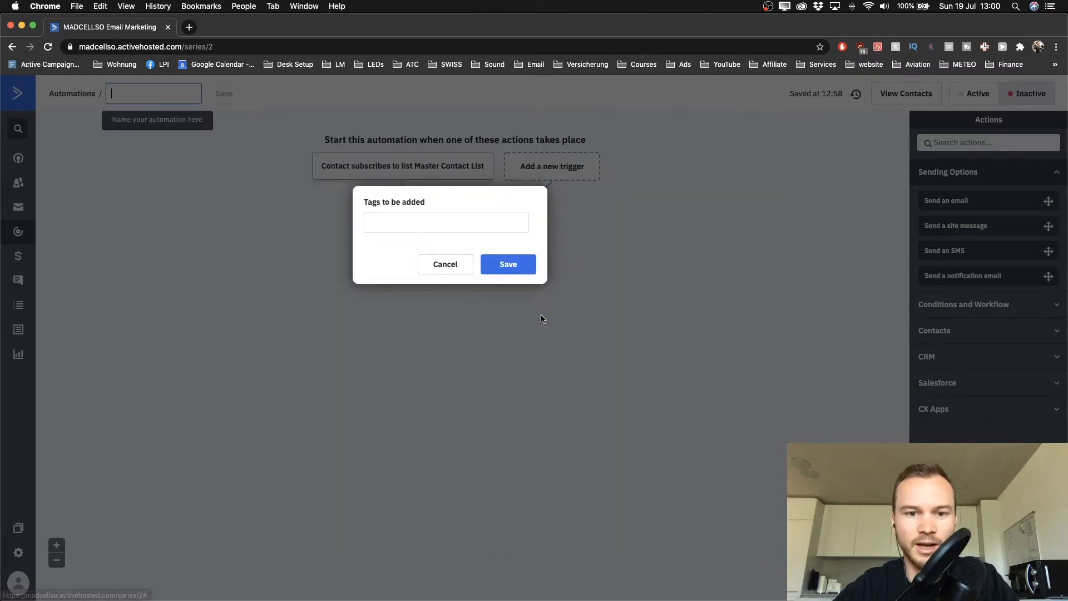
pyautogui.click(413, 225)
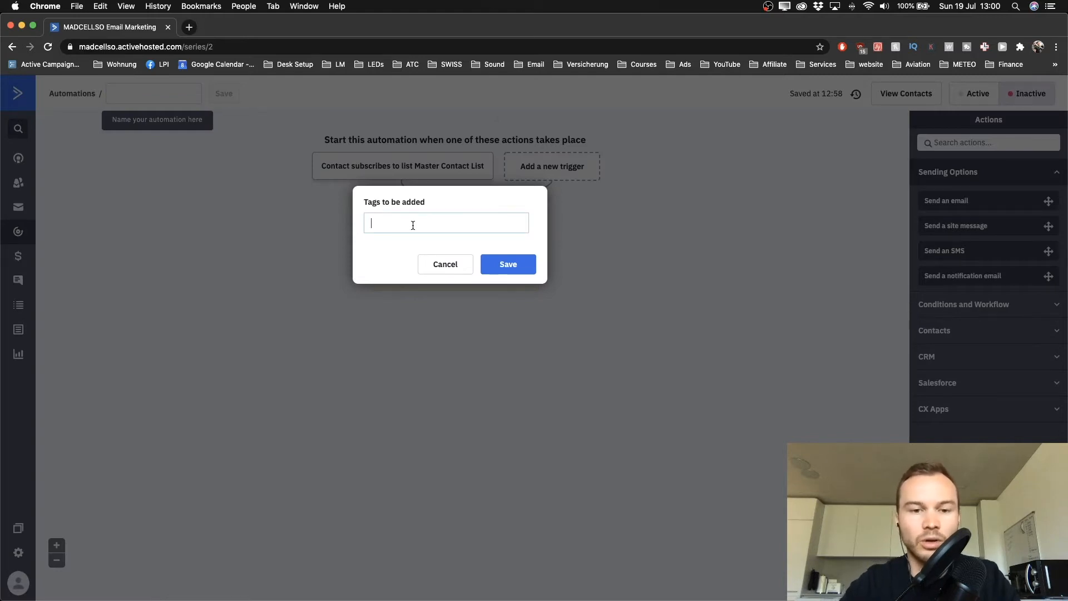
pyautogui.write('intersest: youtube')
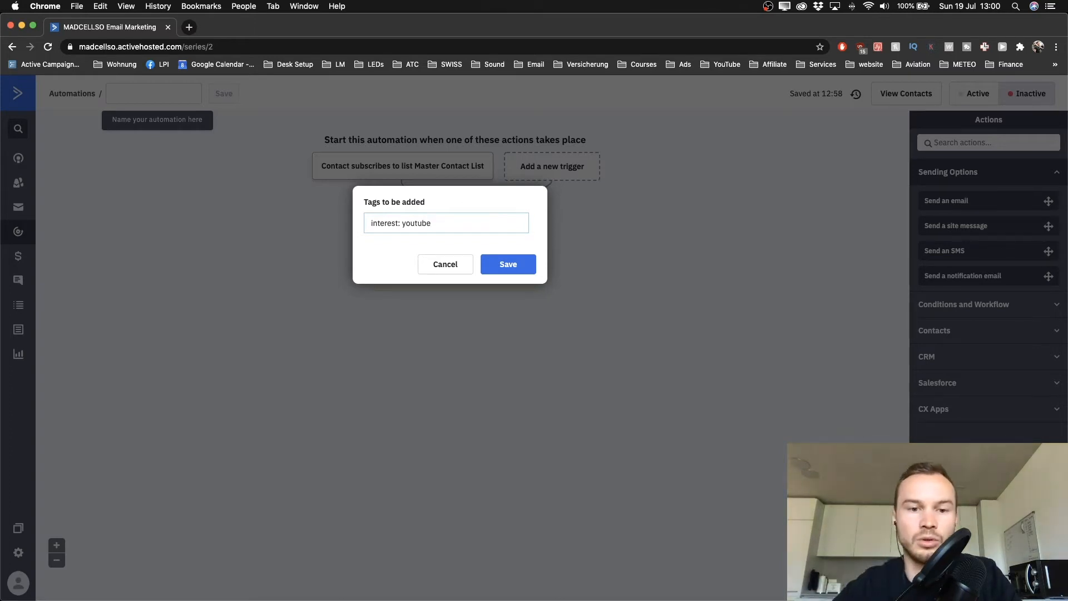
pyautogui.click(508, 265)
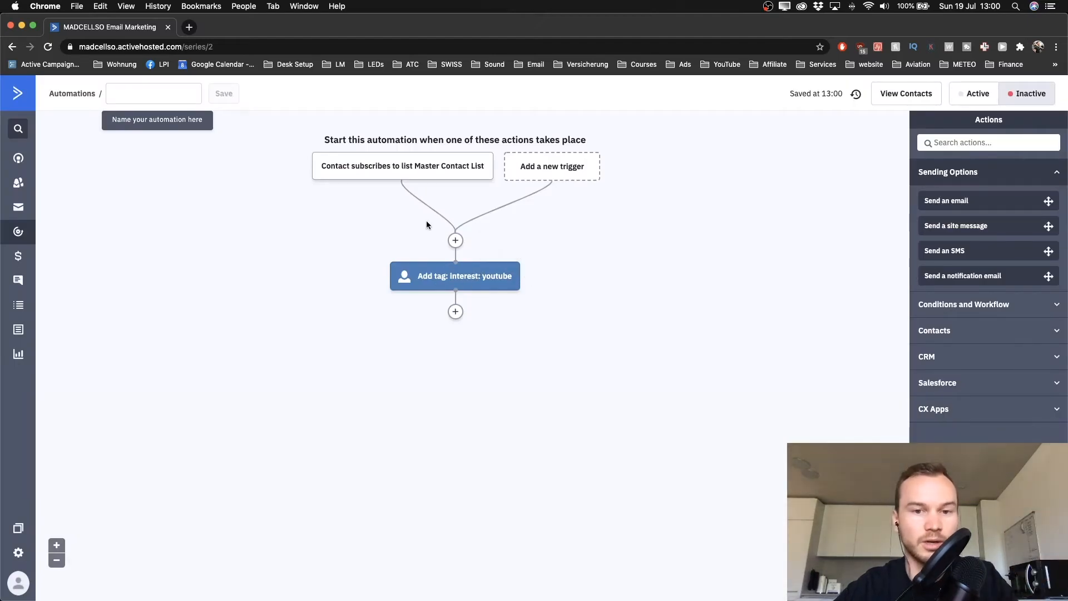
# Add a Sending Options 'Send an email' action below the tag step
pyautogui.moveTo(418, 276)
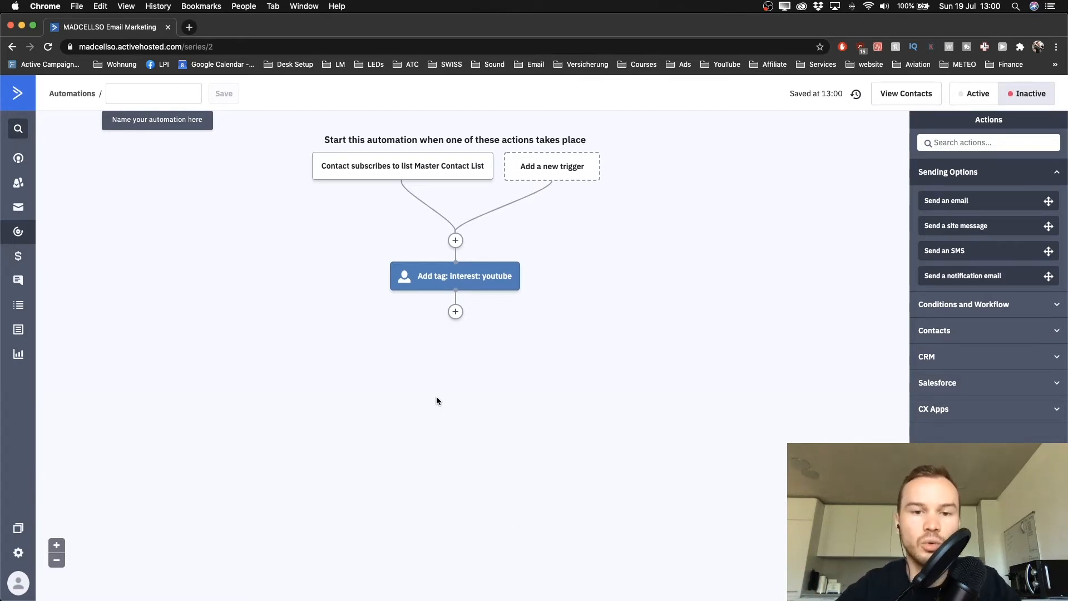
pyautogui.click(456, 311)
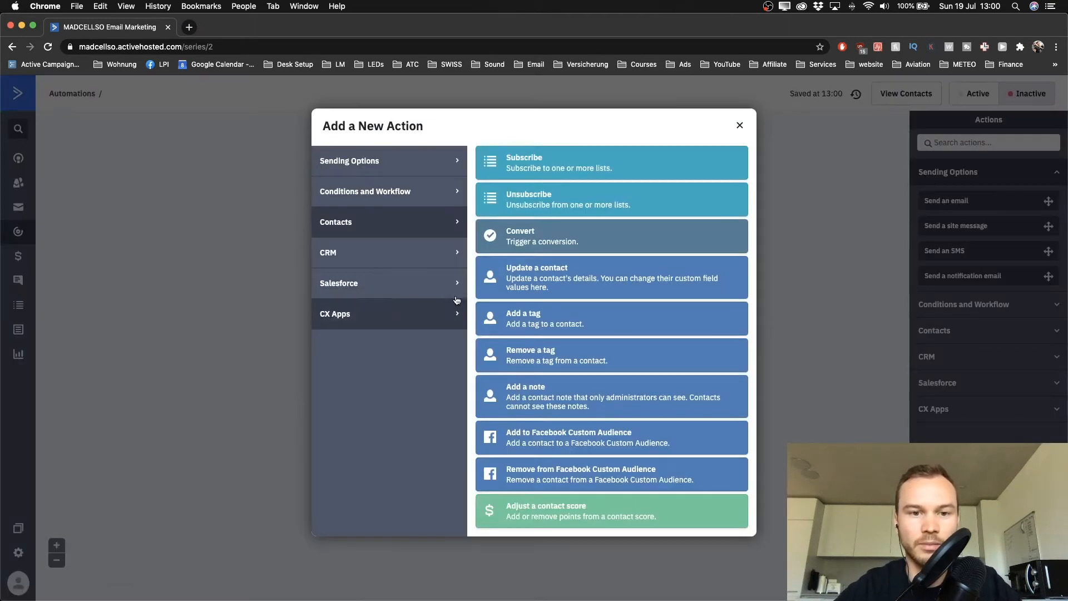
pyautogui.click(370, 162)
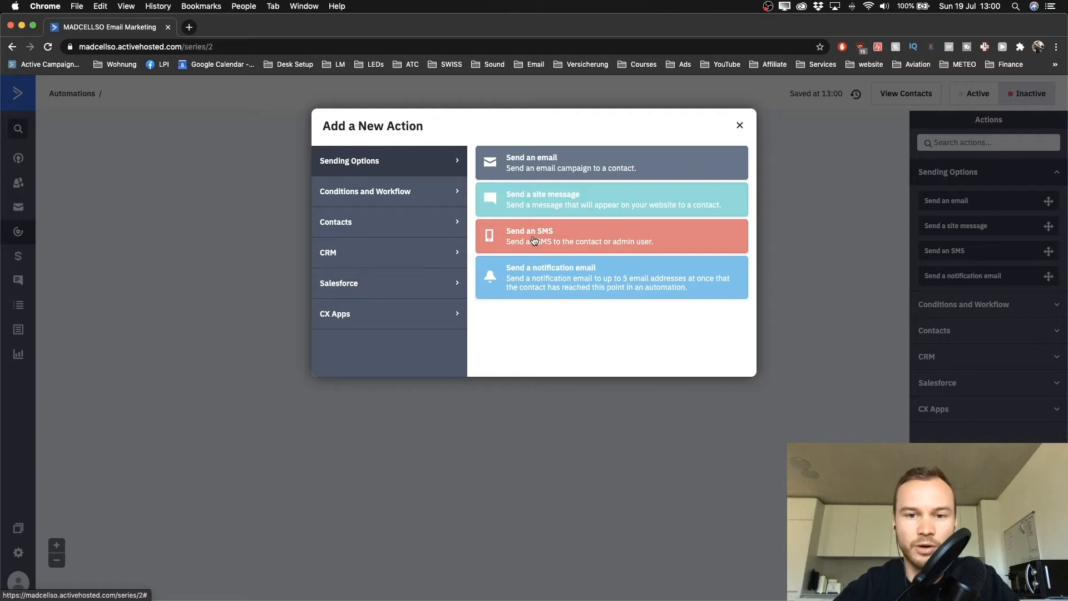
pyautogui.click(571, 163)
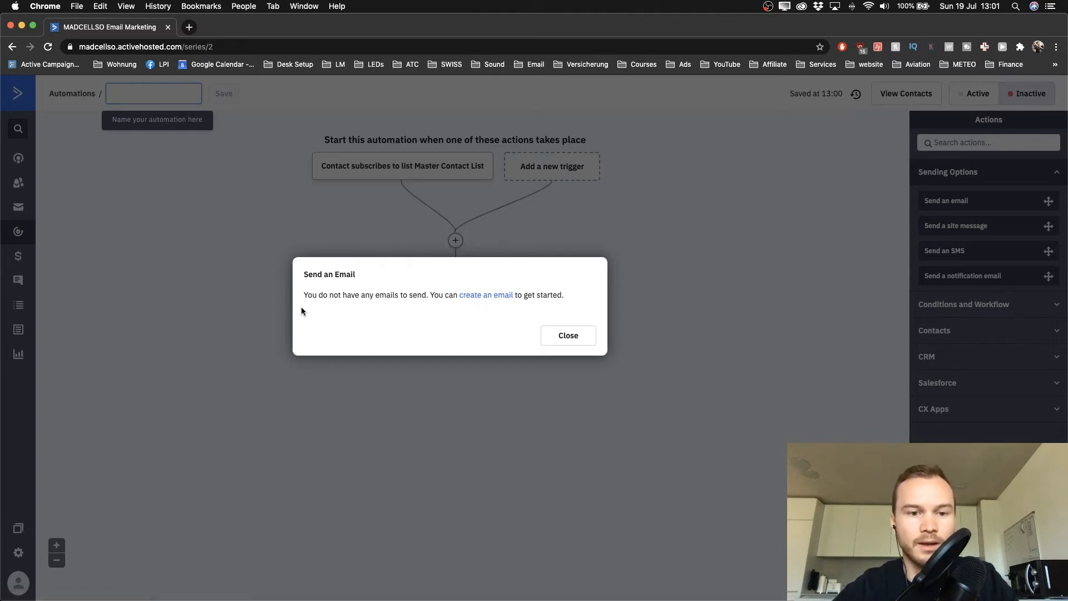
# Create a new email named 'Welcome email: Youtube' for the send-email step
pyautogui.click(483, 298)
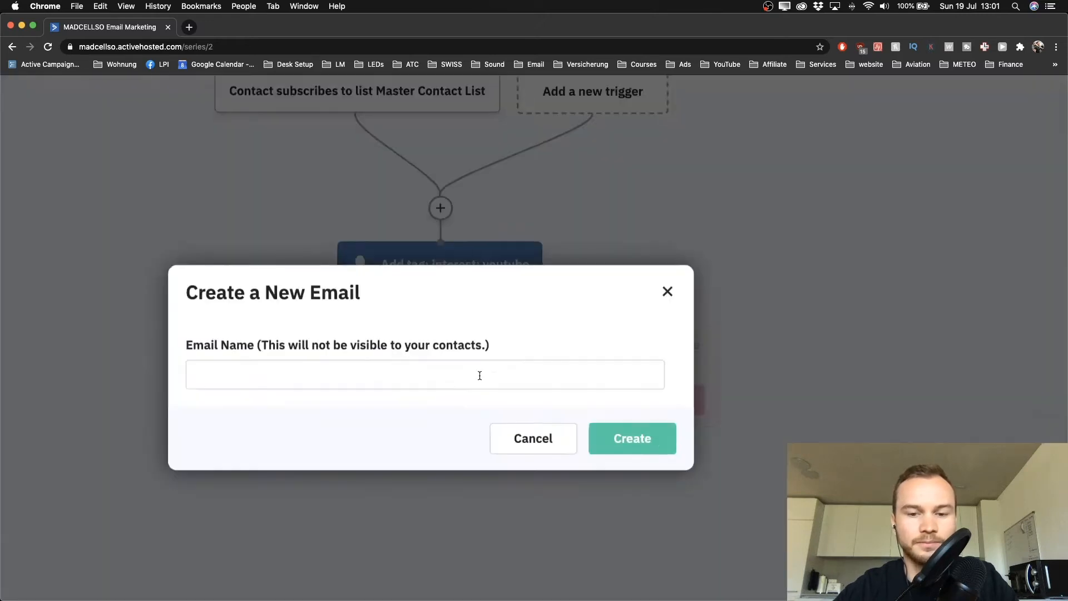
pyautogui.click(303, 368)
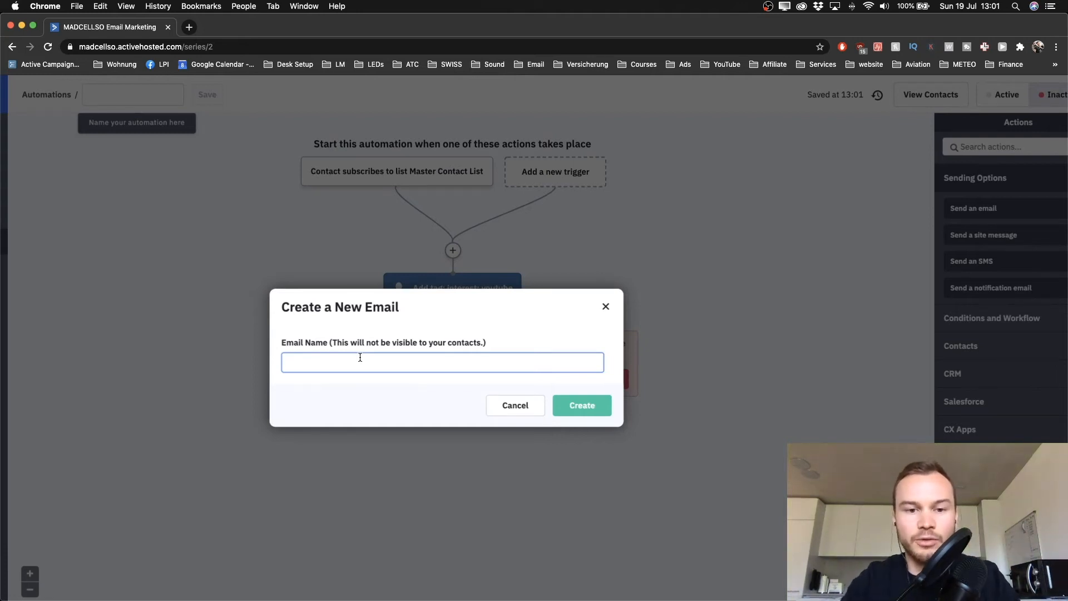
pyautogui.write('Welcome e')
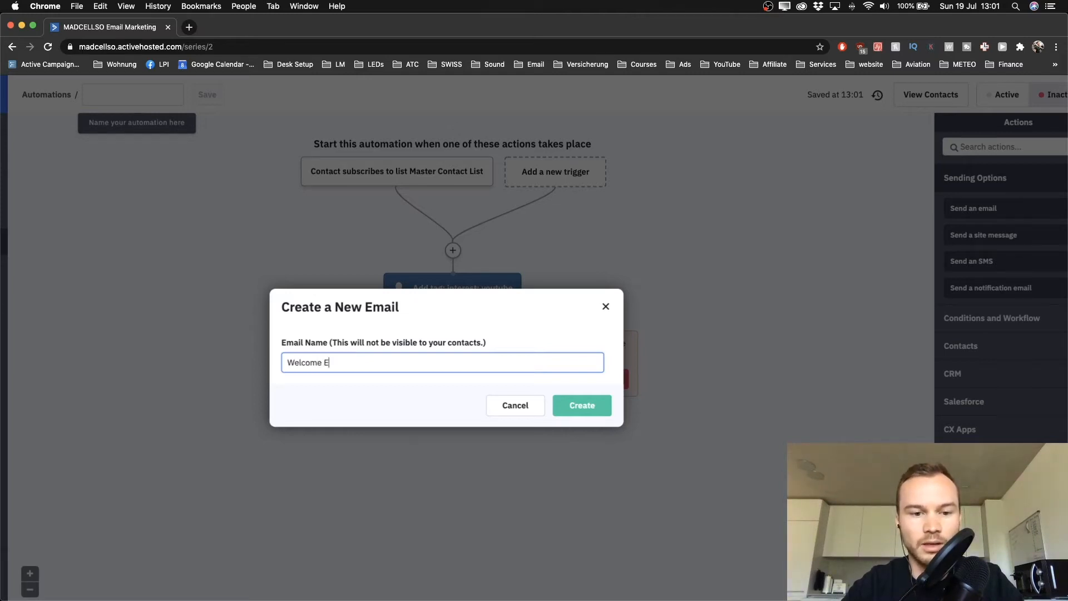
pyautogui.write('mail')
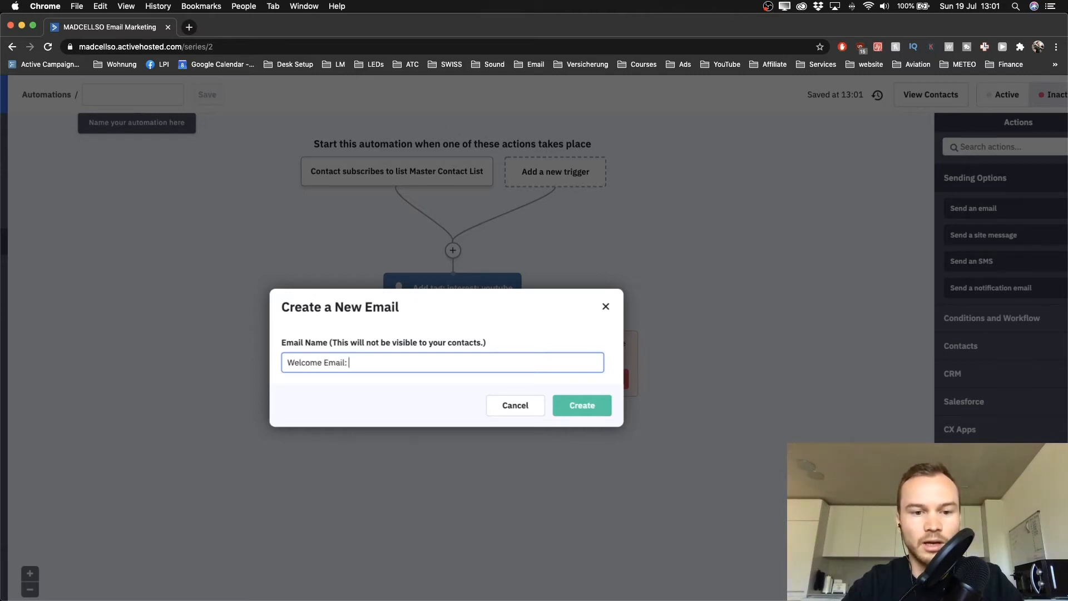
pyautogui.write(': Youtu')
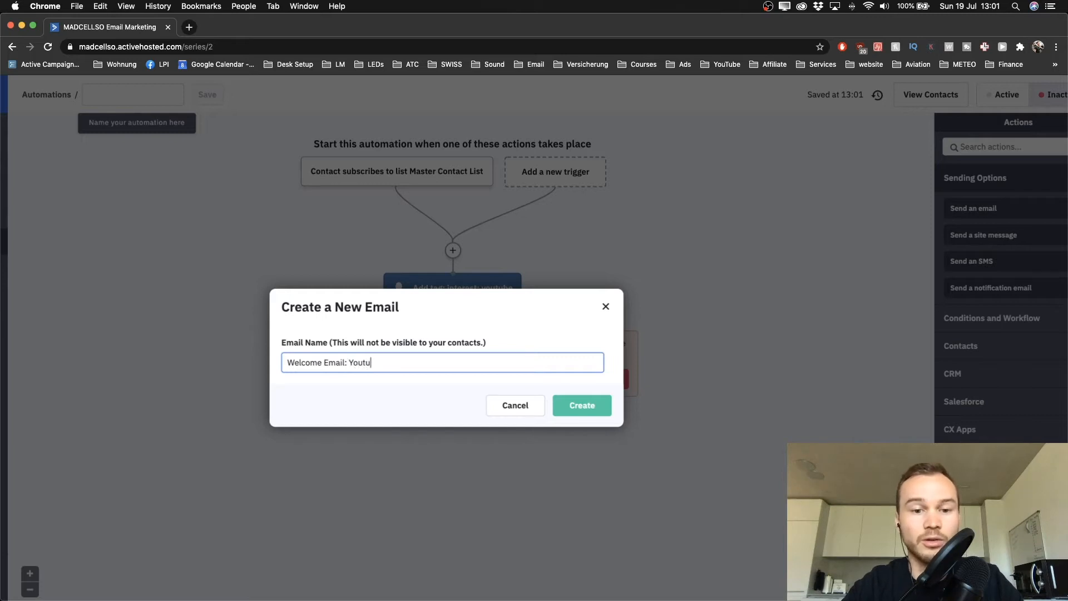
pyautogui.write('be')
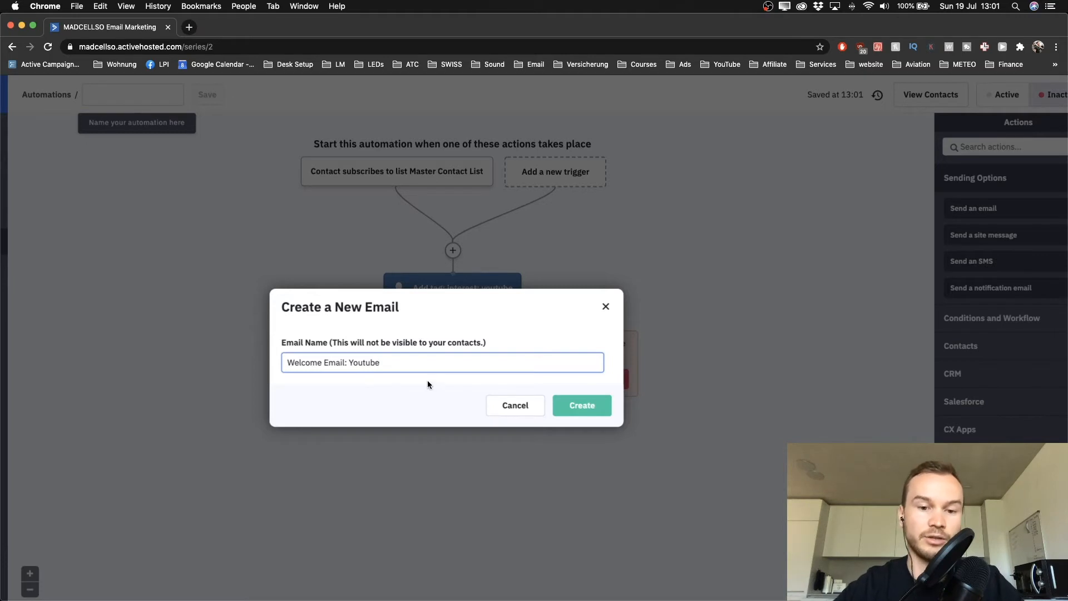
pyautogui.click(572, 402)
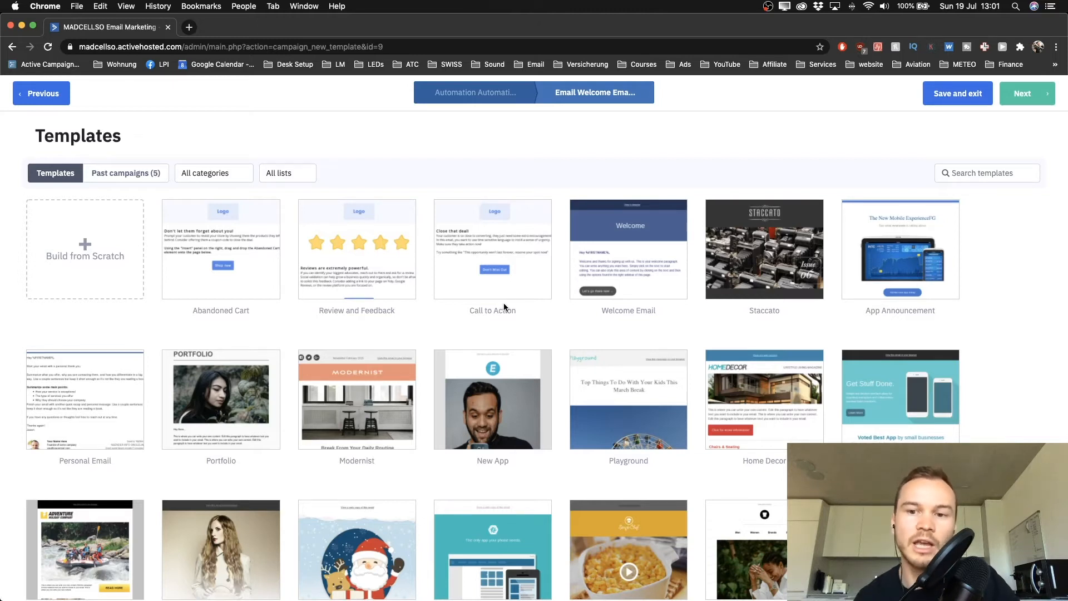
# Browse the email template gallery and pick Build from Scratch
pyautogui.moveTo(573, 302)
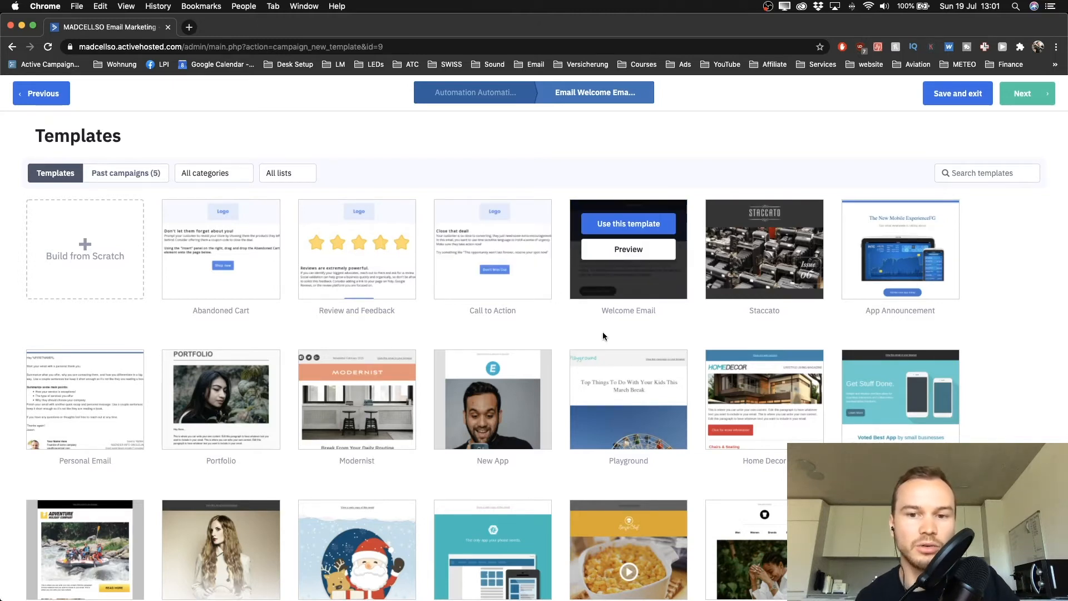
pyautogui.moveTo(579, 351)
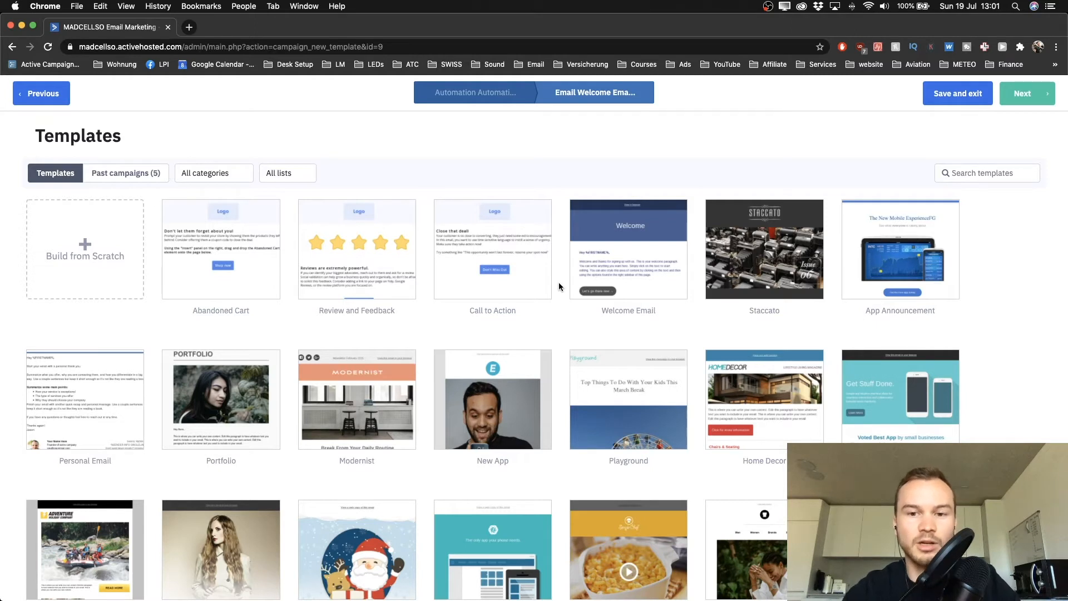
pyautogui.scroll(-2, 559, 282)
pyautogui.moveTo(528, 354)
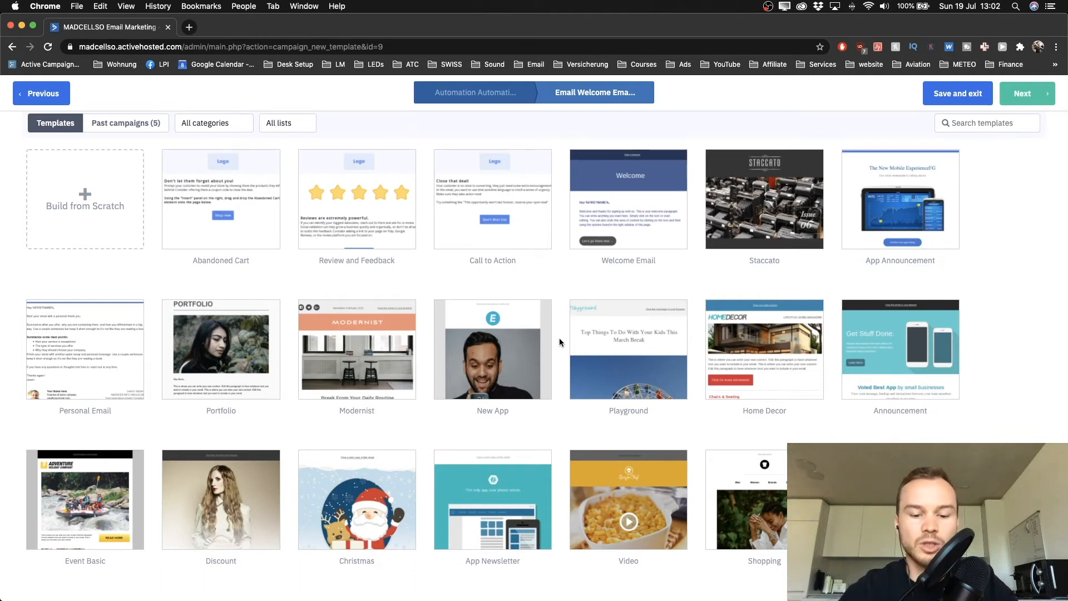
pyautogui.moveTo(546, 336)
pyautogui.scroll(1, 546, 336)
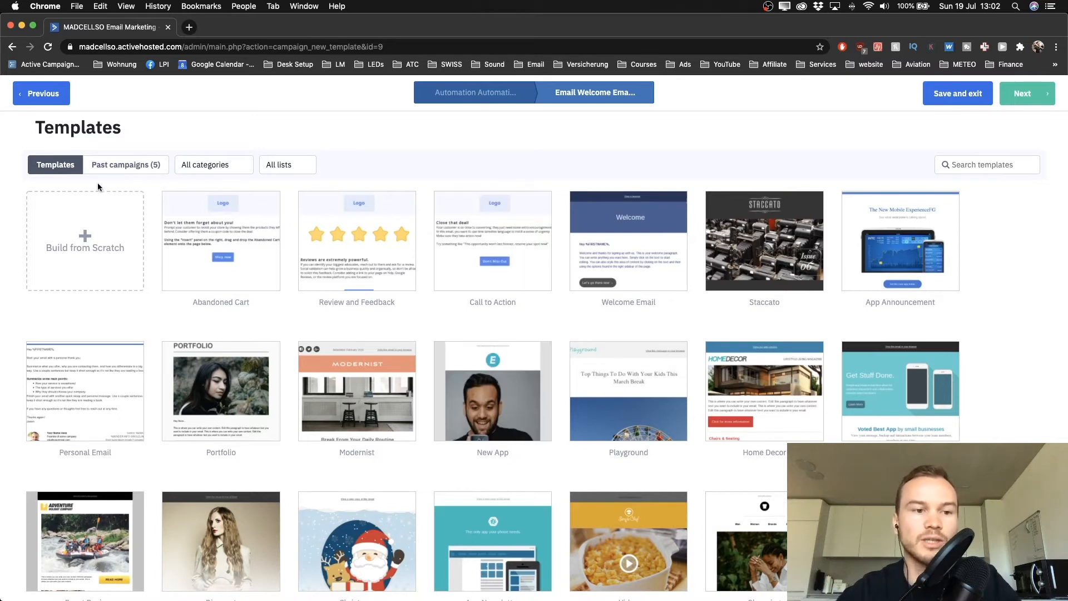
pyautogui.click(102, 256)
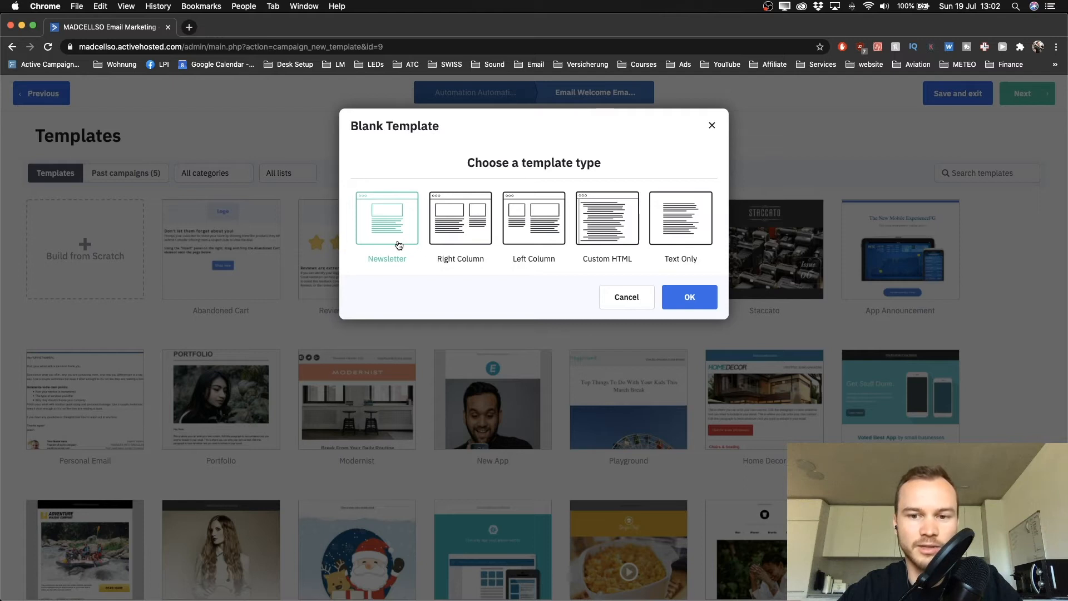
# Choose the Newsletter template type for the blank email and confirm it
pyautogui.click(678, 219)
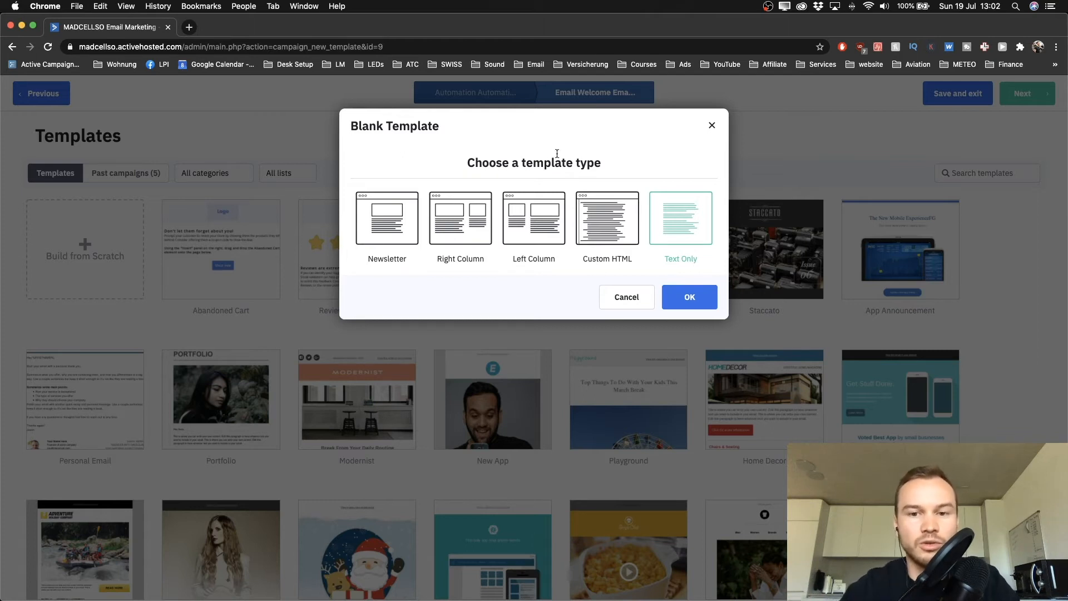
pyautogui.click(397, 214)
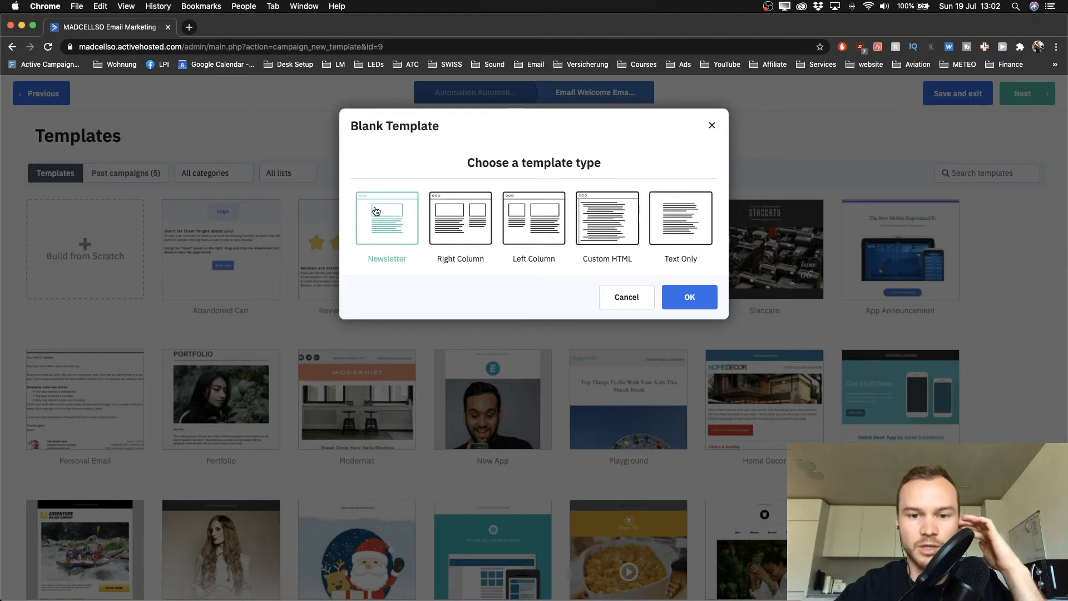
pyautogui.click(688, 300)
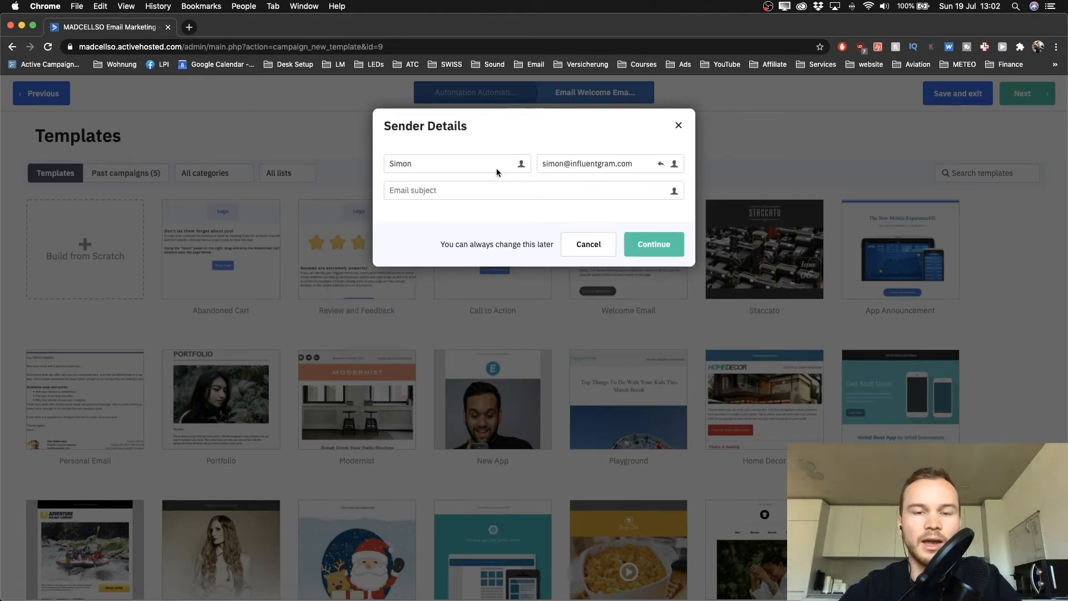
# Append the surname to the From name so it holds the sender's full name
pyautogui.click(454, 166)
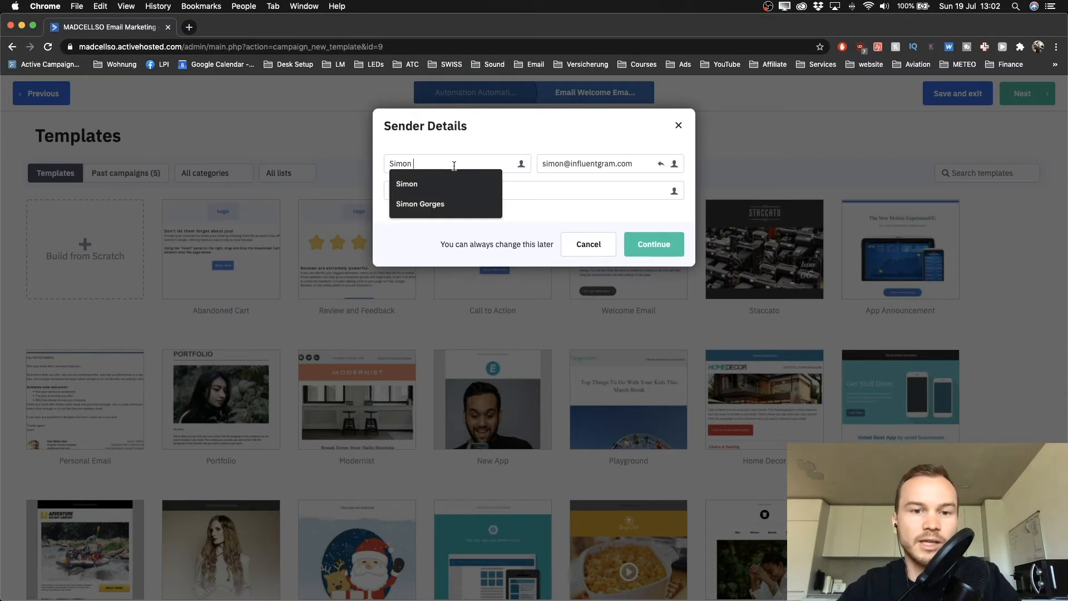
pyautogui.click(441, 146)
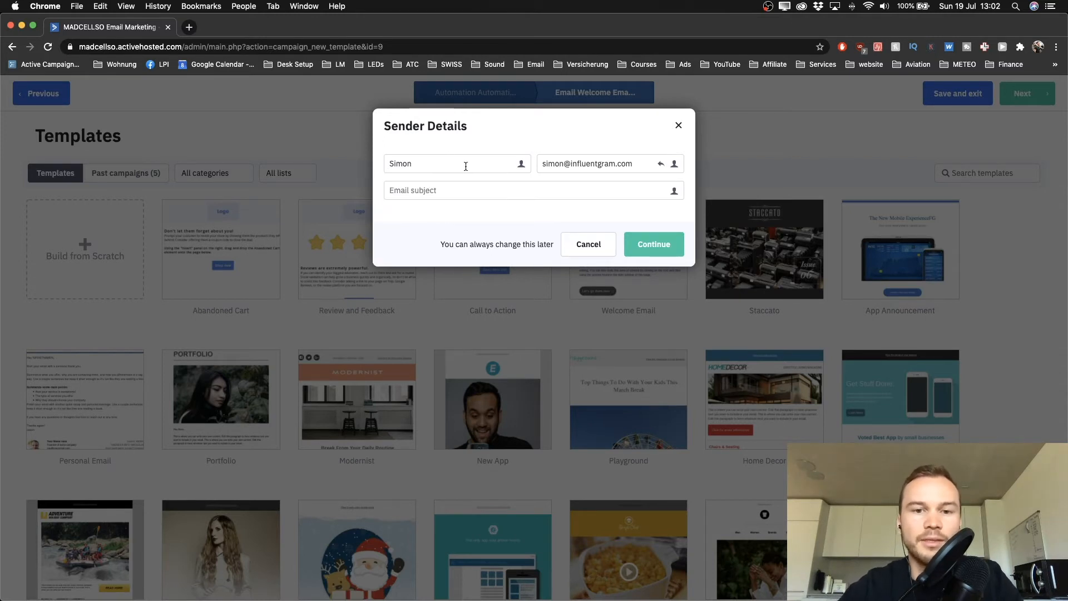
pyautogui.scroll(5, 439, 158)
pyautogui.hscroll(1, 439, 158)
pyautogui.scroll(1, 439, 158)
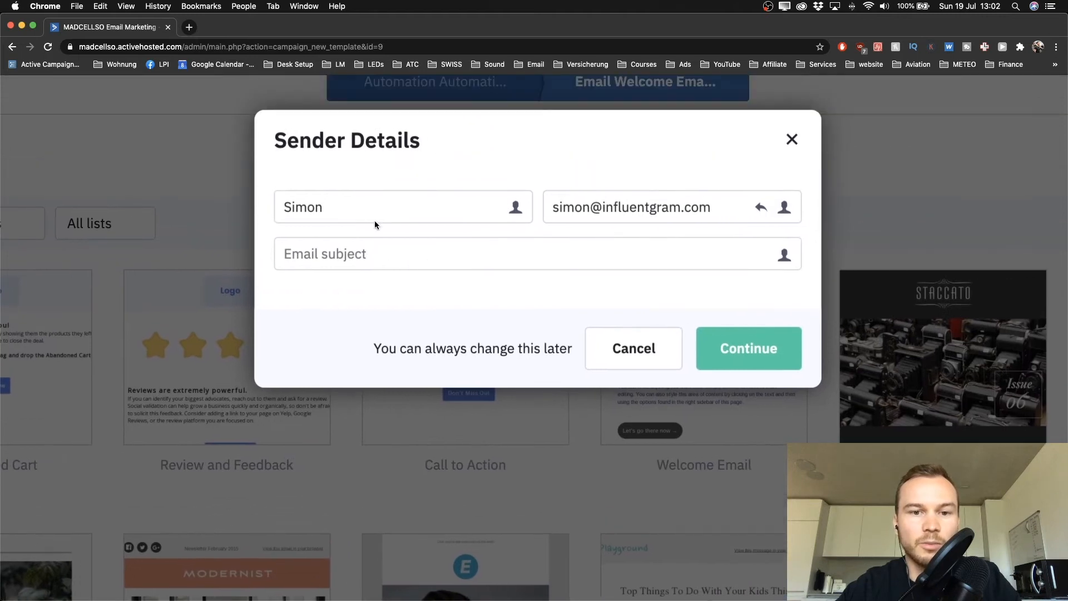
pyautogui.click(385, 209)
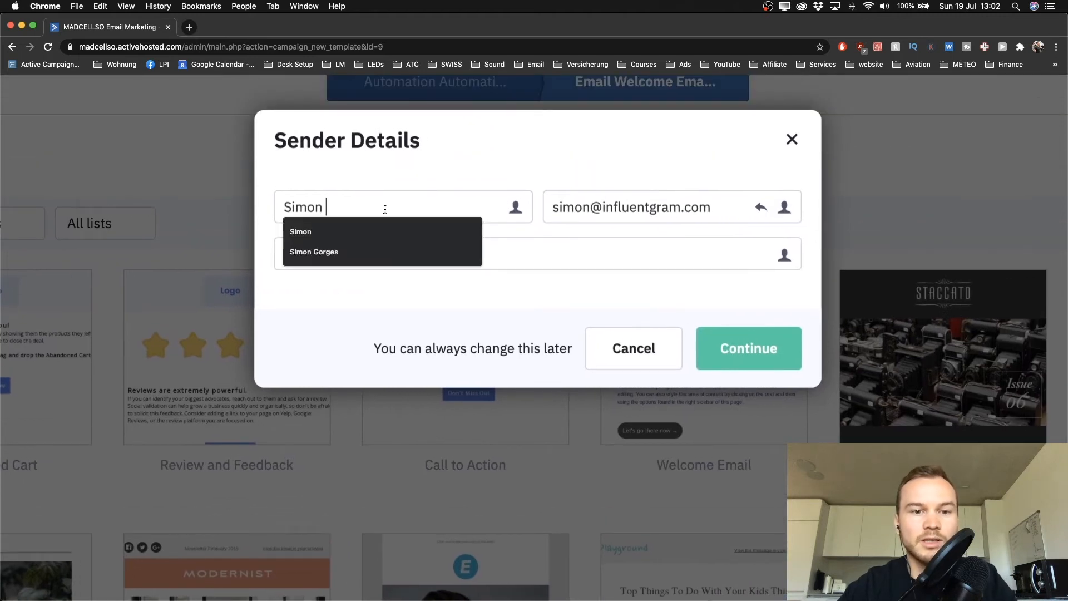
pyautogui.click(404, 175)
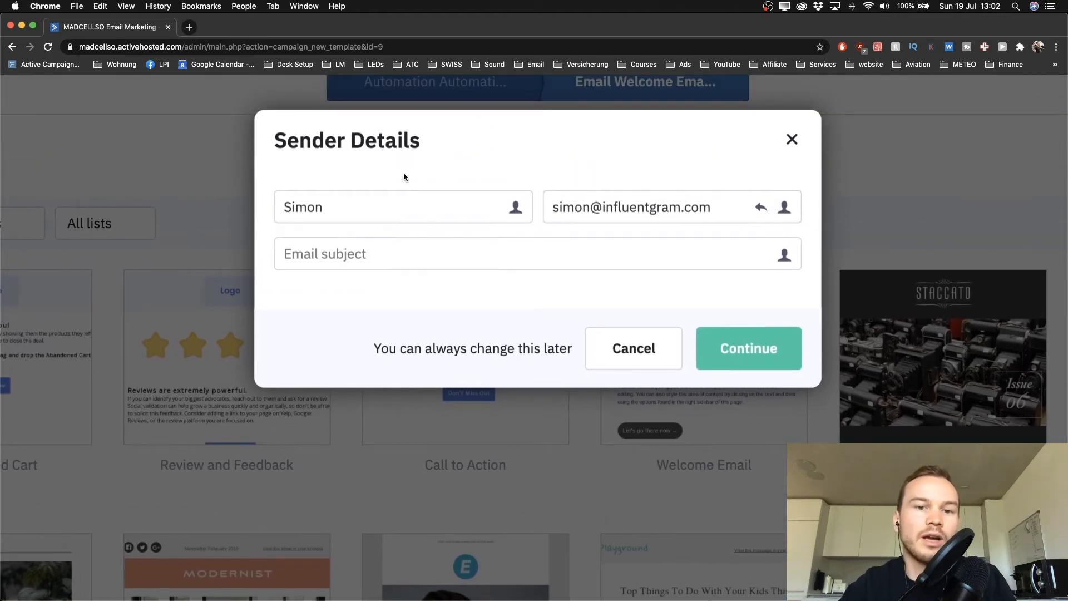
pyautogui.click(390, 203)
pyautogui.write('Gorges')
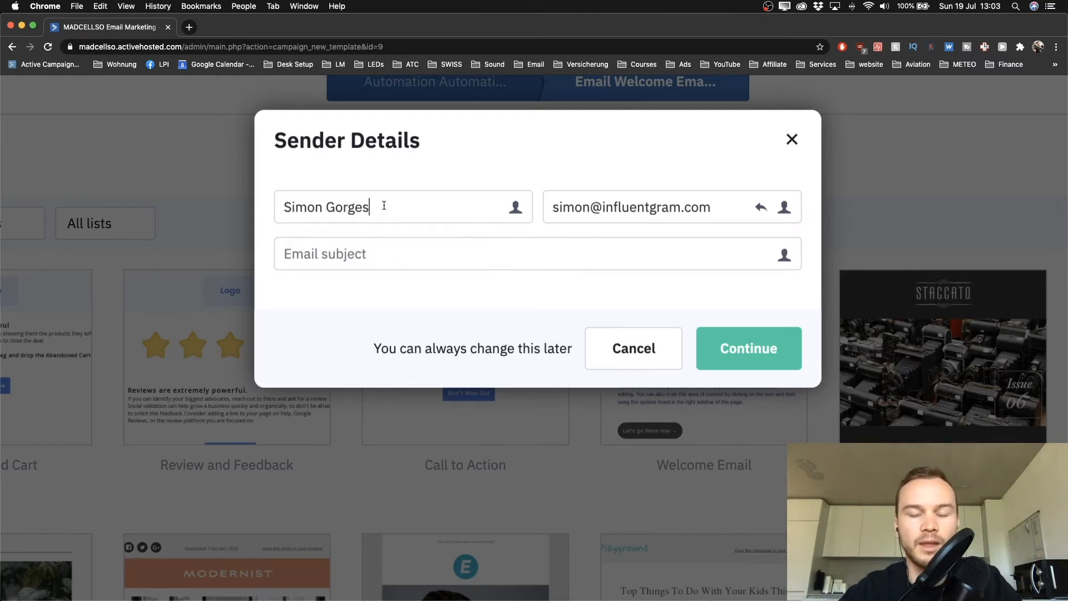
# Select the whole From email address and type a replacement sender address
pyautogui.doubleClick(625, 206)
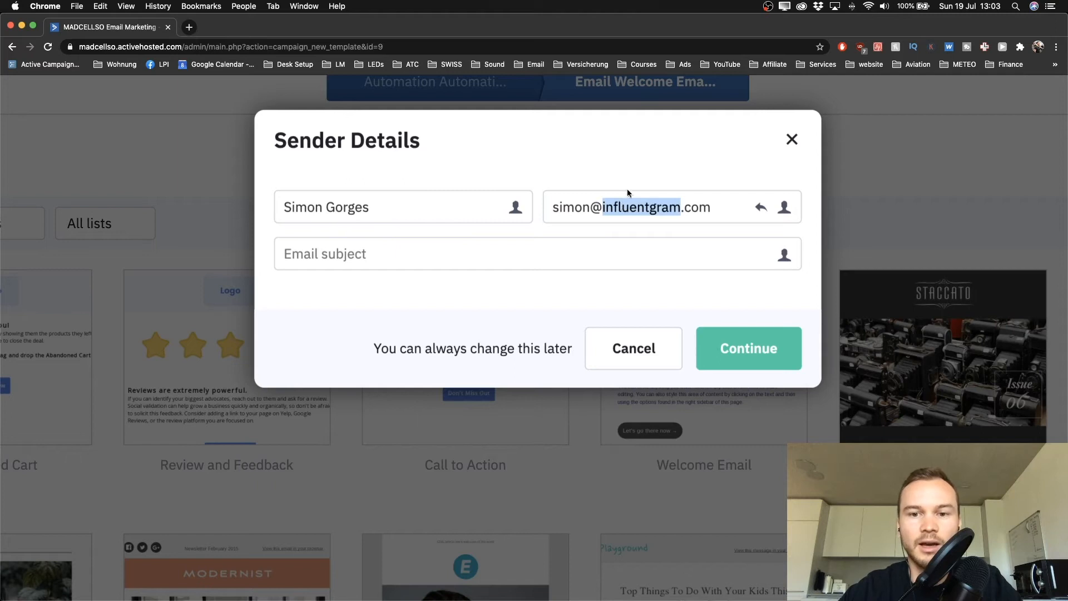
pyautogui.doubleClick(625, 207)
pyautogui.moveTo(550, 208); pyautogui.dragTo(705, 209)
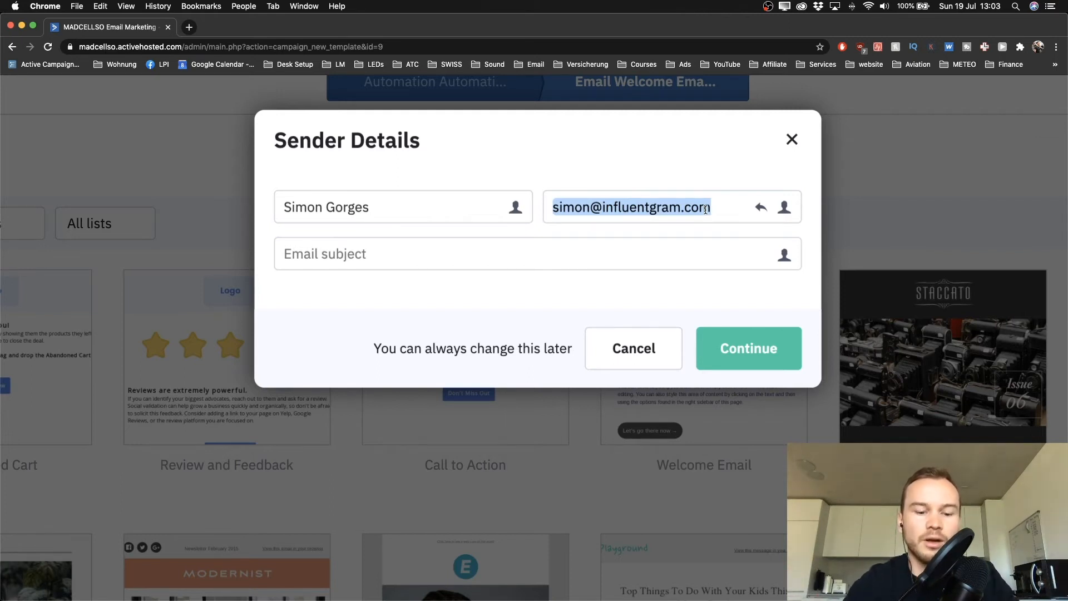
pyautogui.click(640, 207)
pyautogui.moveTo(553, 207); pyautogui.dragTo(734, 209)
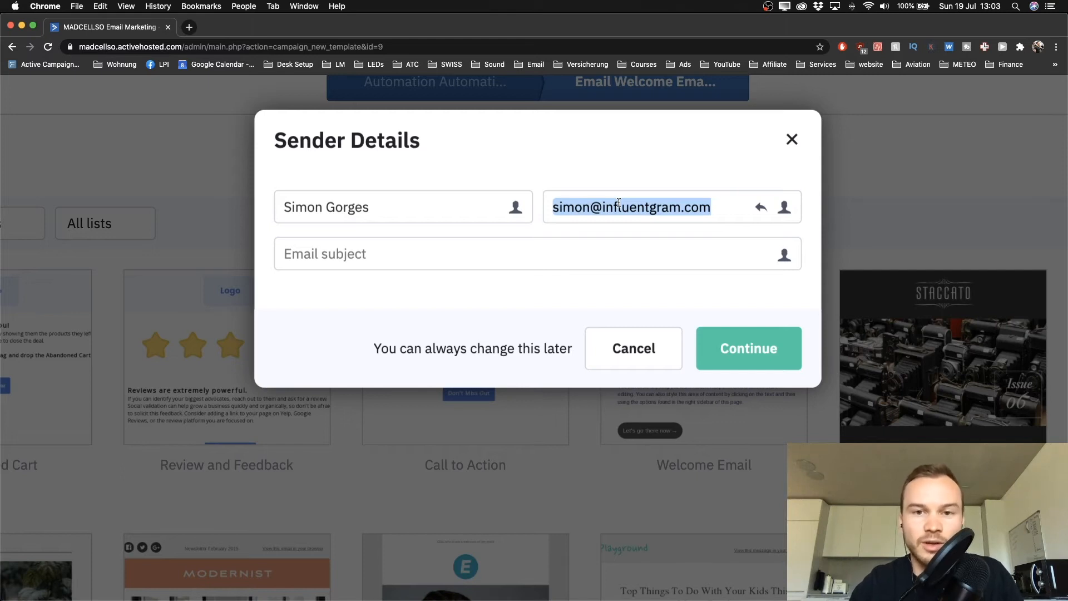
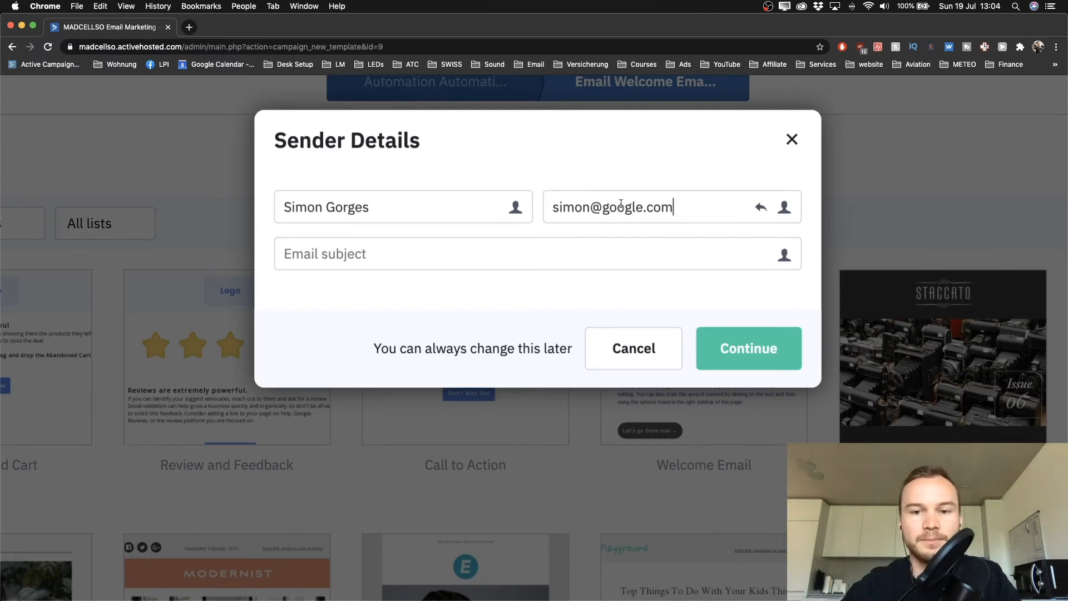
# Swap the sender address's domain for the new domain, accepting the autofill suggestion
pyautogui.moveTo(604, 208); pyautogui.dragTo(667, 207)
pyautogui.press('BackSpace')
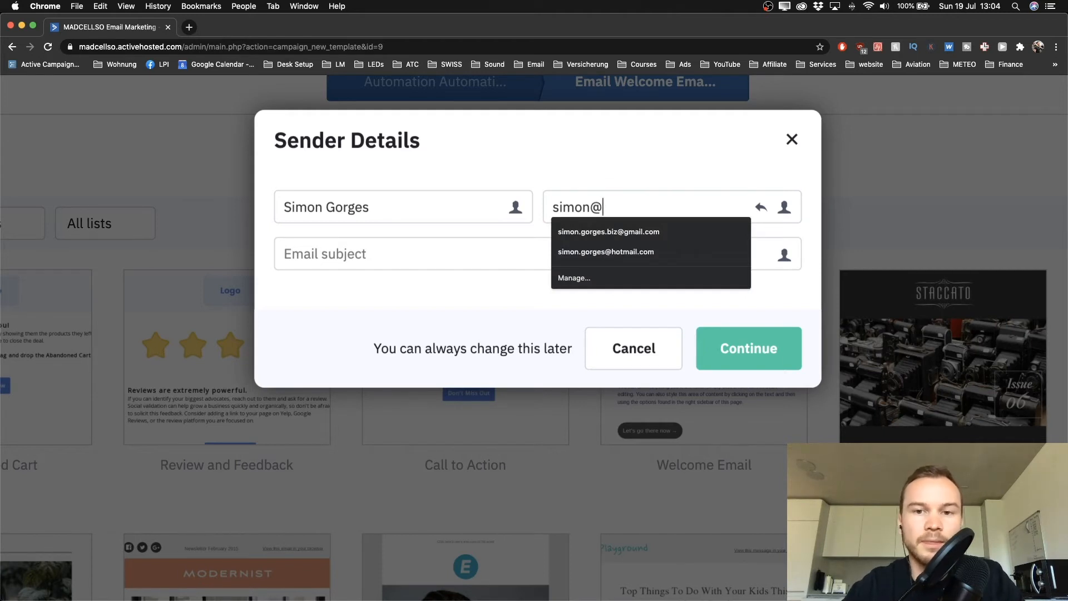
pyautogui.write('learnp')
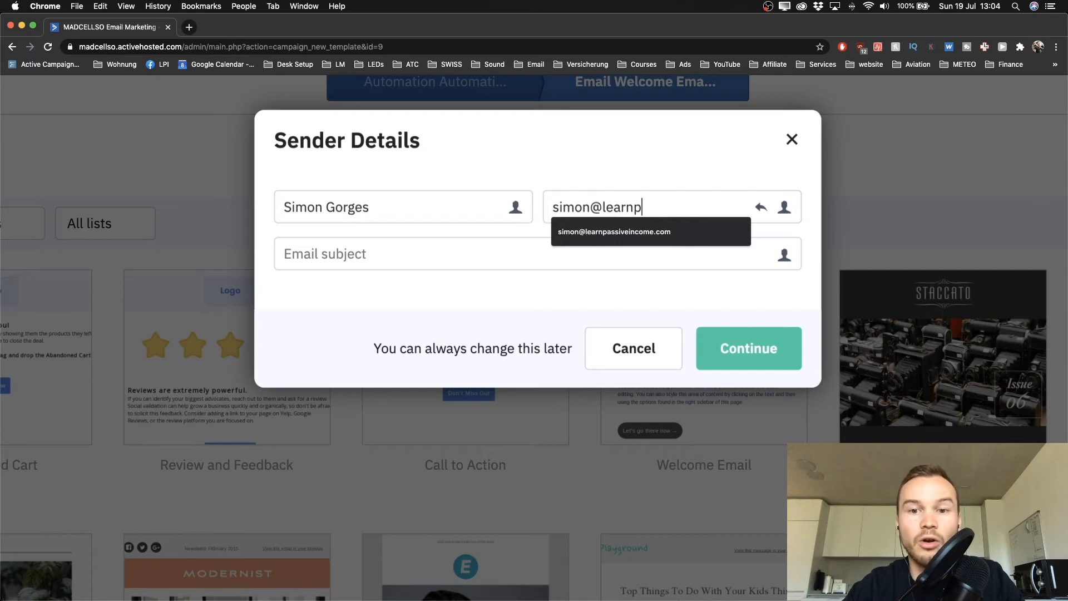
pyautogui.write('assive')
pyautogui.press('BackSpace')
pyautogui.press('BackSpace')
pyautogui.press('BackSpace')
pyautogui.press('BackSpace')
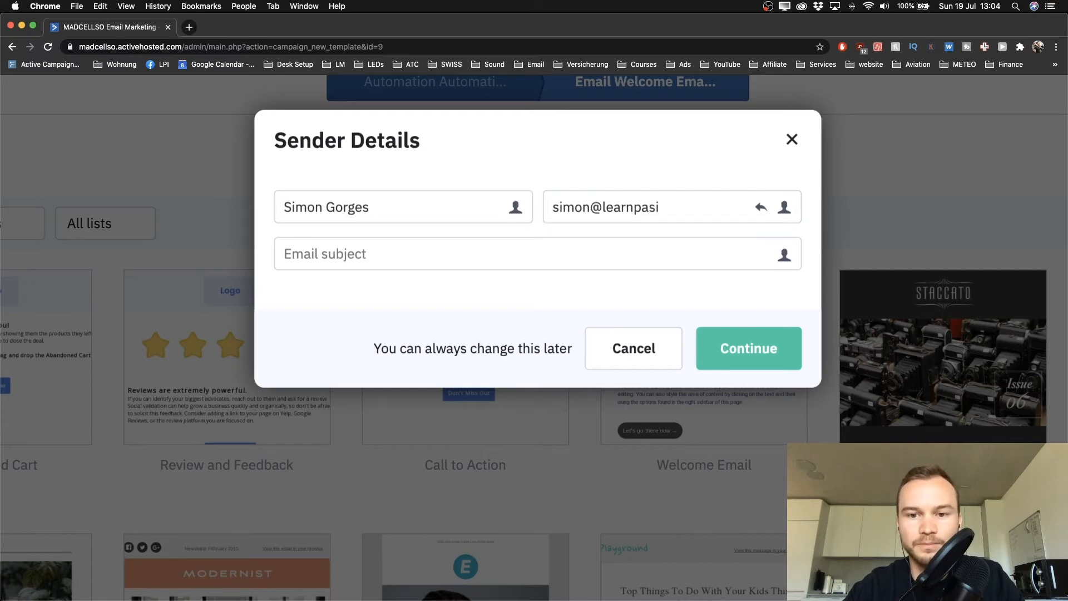
pyautogui.write('si')
pyautogui.write('veincome.com')
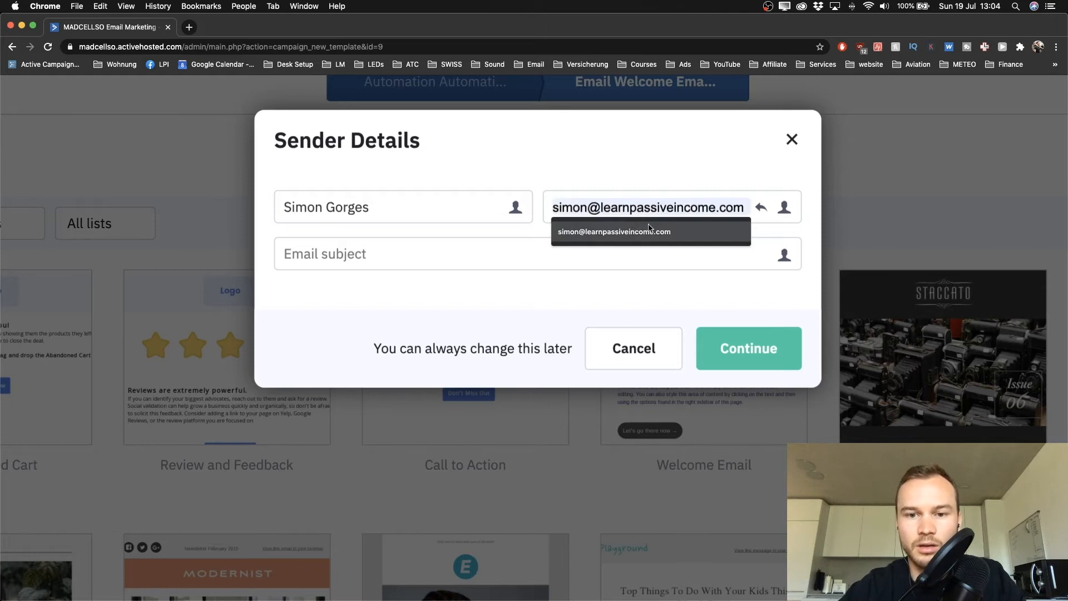
pyautogui.click(632, 231)
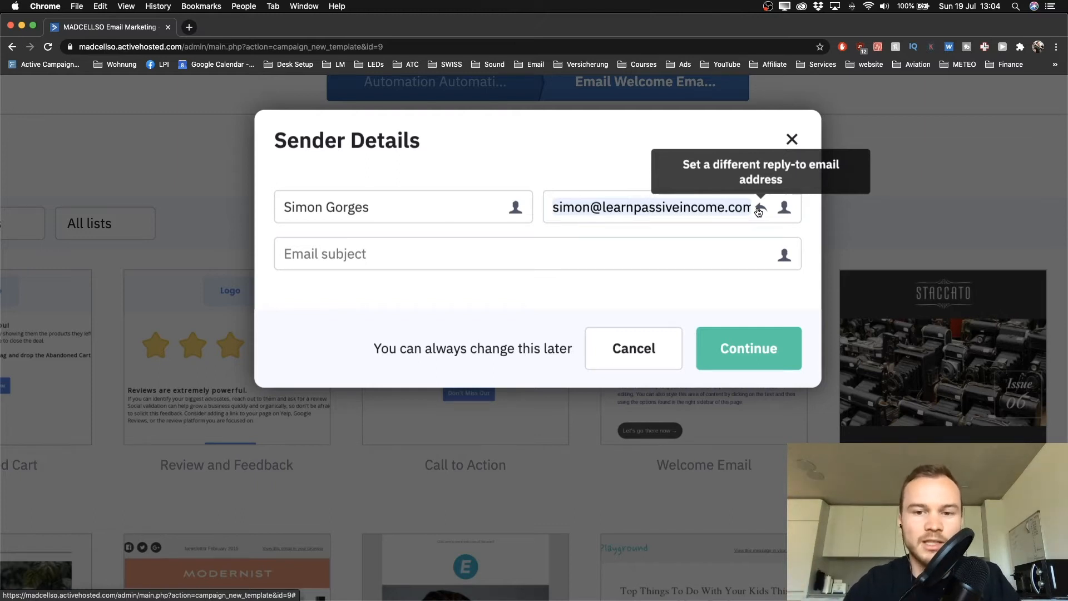
pyautogui.click(556, 207)
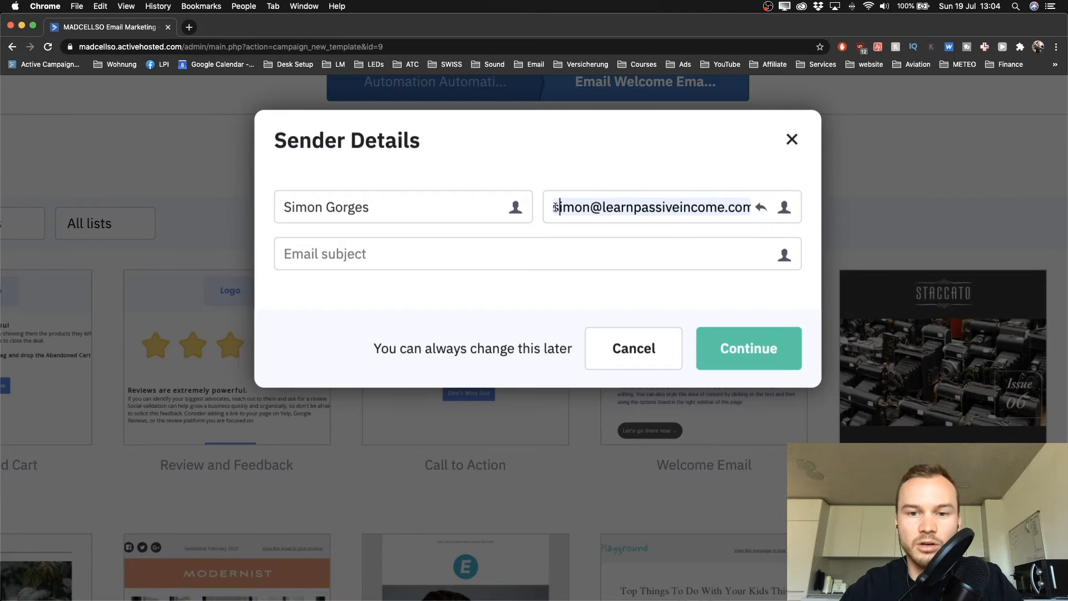
pyautogui.click(762, 207)
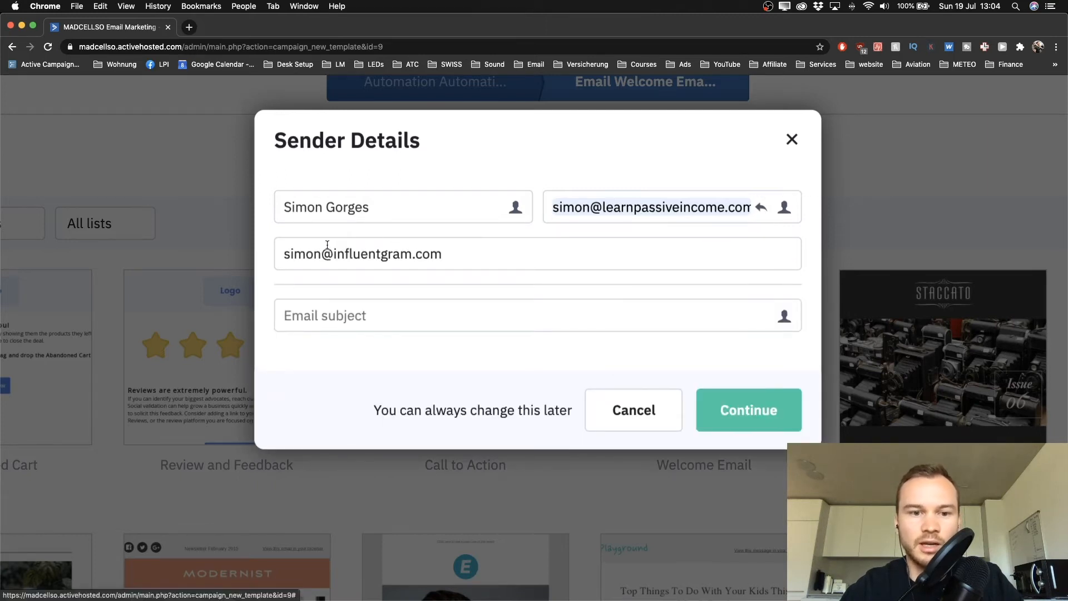
pyautogui.moveTo(289, 254); pyautogui.dragTo(478, 255)
pyautogui.tripleClick(580, 201)
pyautogui.press('super+c')
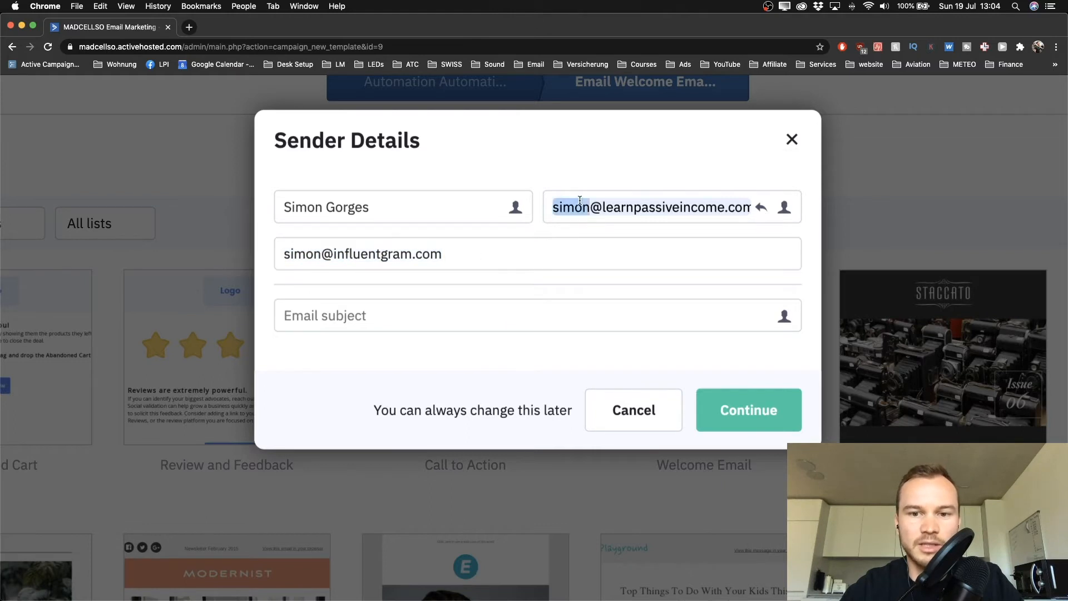
pyautogui.tripleClick(456, 254)
pyautogui.press('super+v')
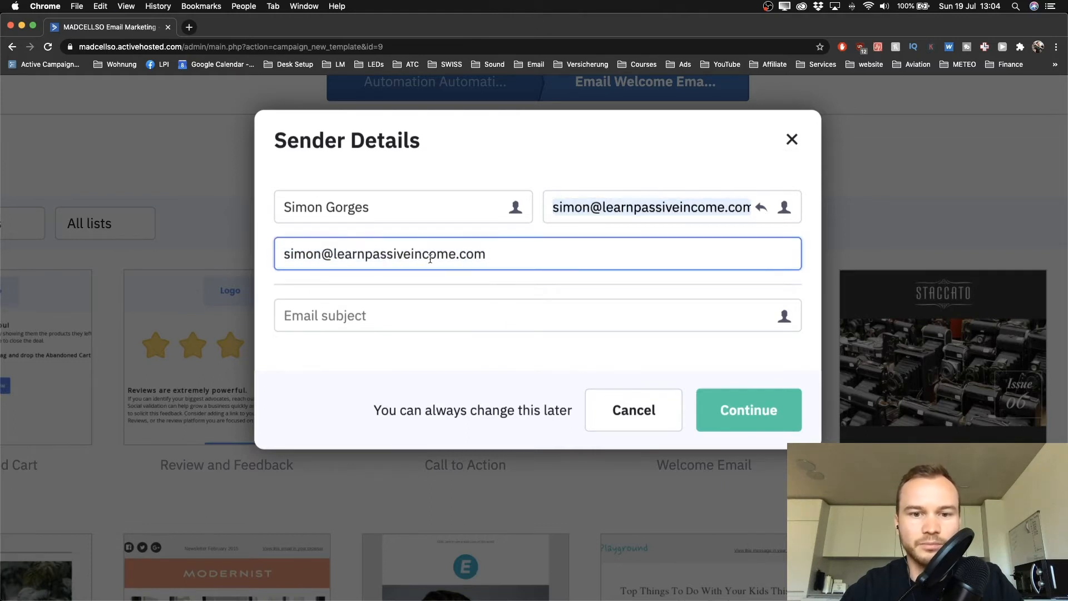
pyautogui.click(759, 210)
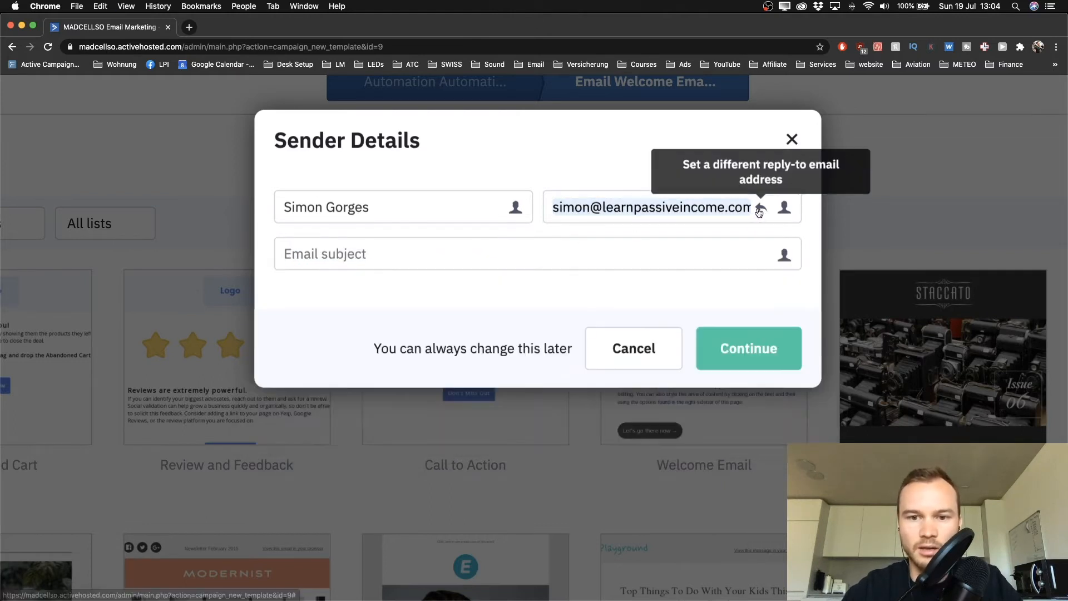
pyautogui.click(395, 249)
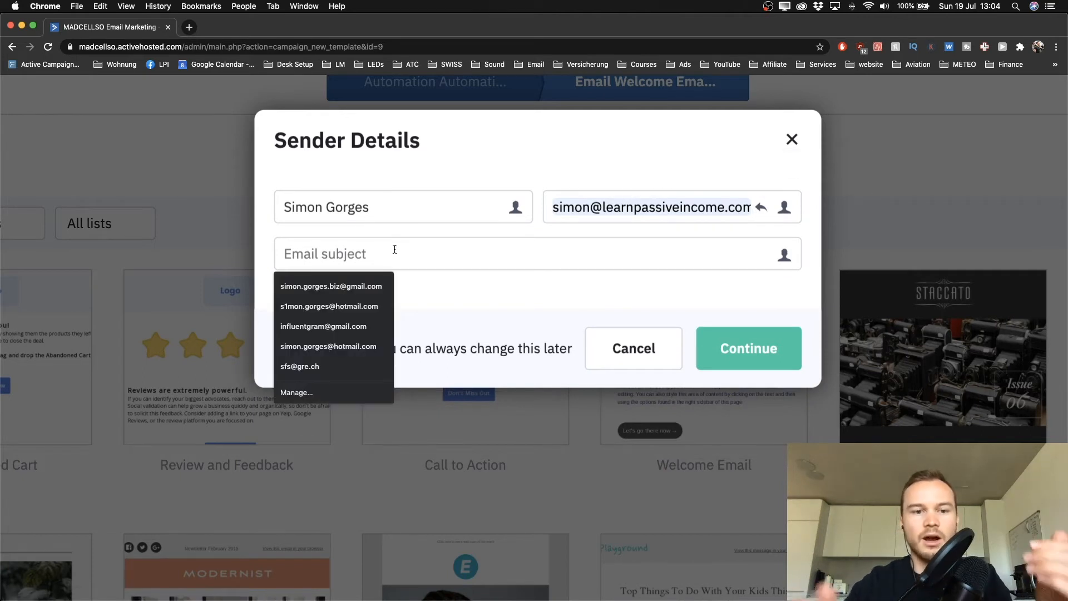
pyautogui.click(416, 227)
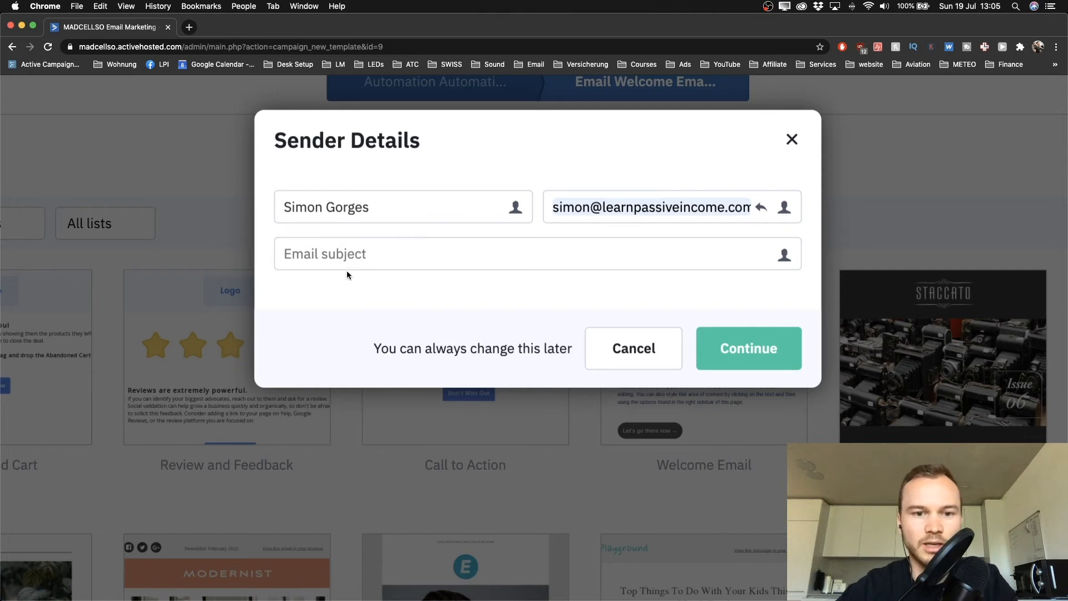
pyautogui.click(359, 254)
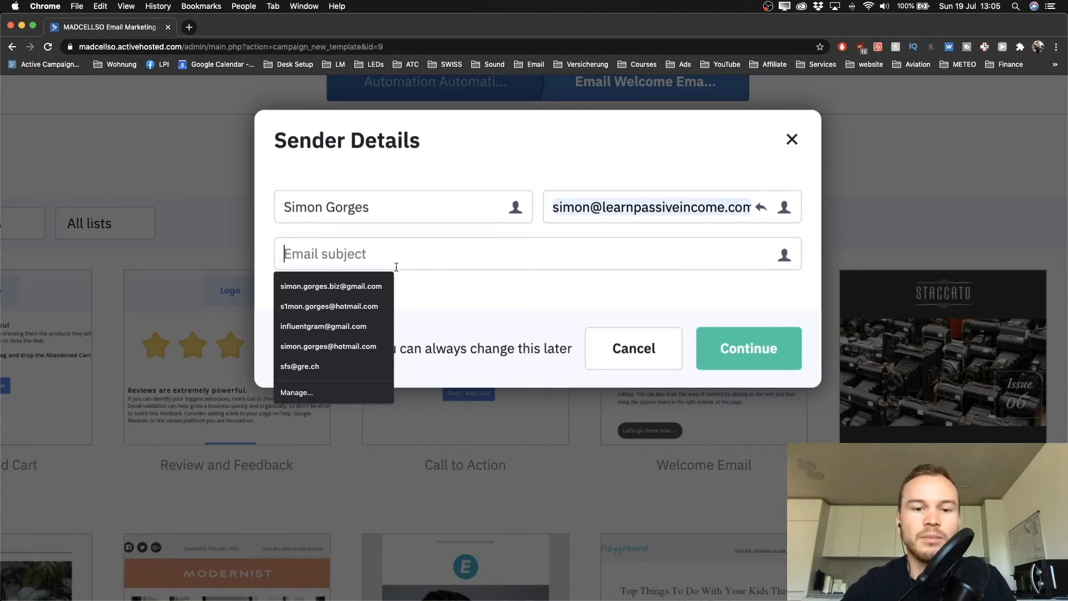
# Enter the subject "Welcome! Here's your Youtube Checklist!" and continue into the email designer
pyautogui.click(424, 289)
pyautogui.write('W')
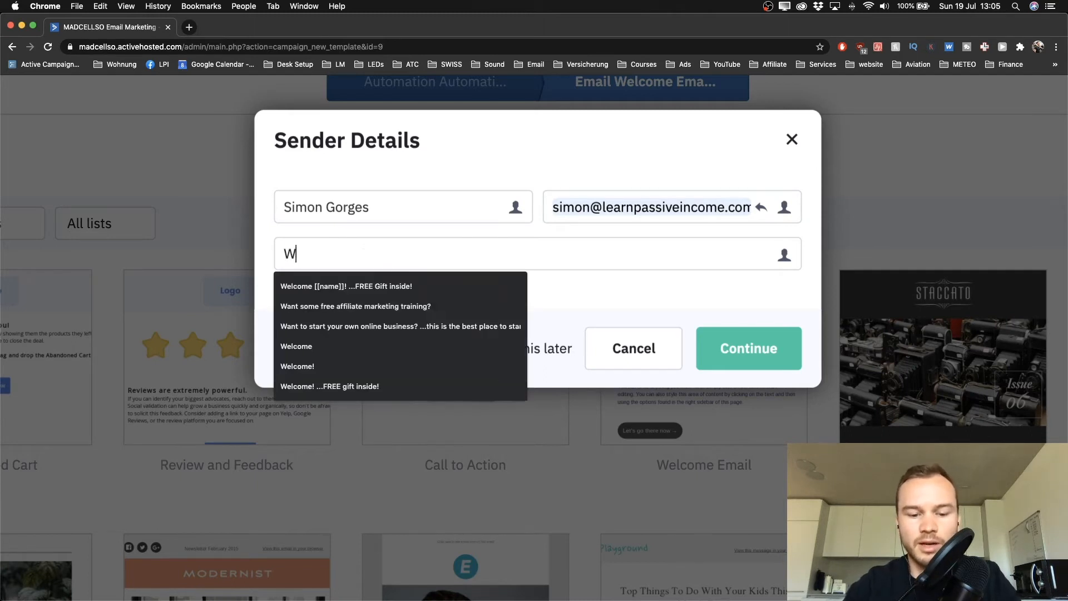
pyautogui.write('elcome! H')
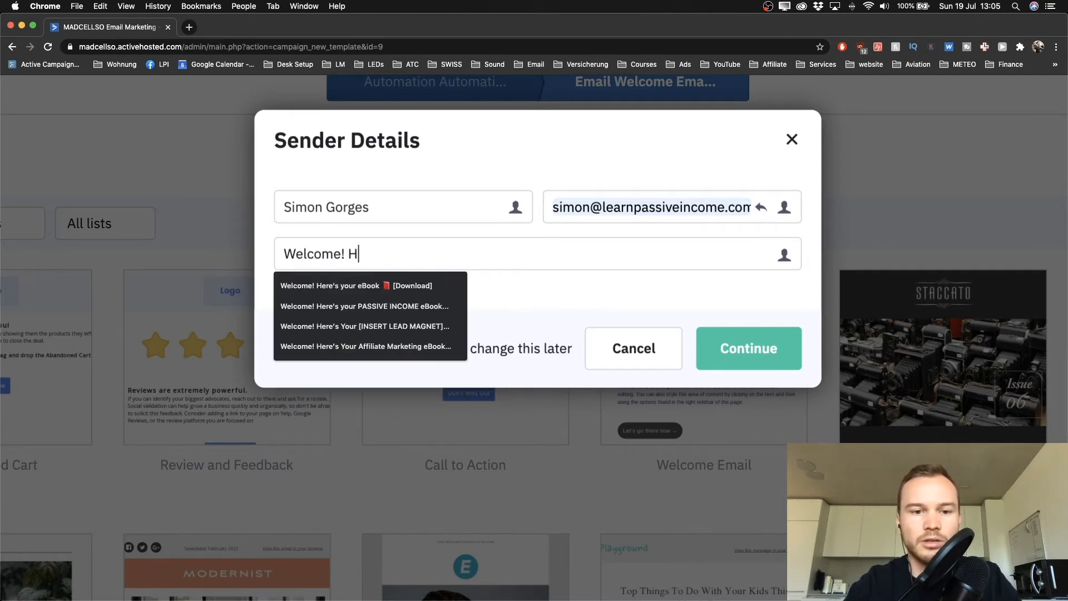
pyautogui.write("ere's your fREE")
pyautogui.press('BackSpace')
pyautogui.press('BackSpace')
pyautogui.press('BackSpace')
pyautogui.press('BackSpace')
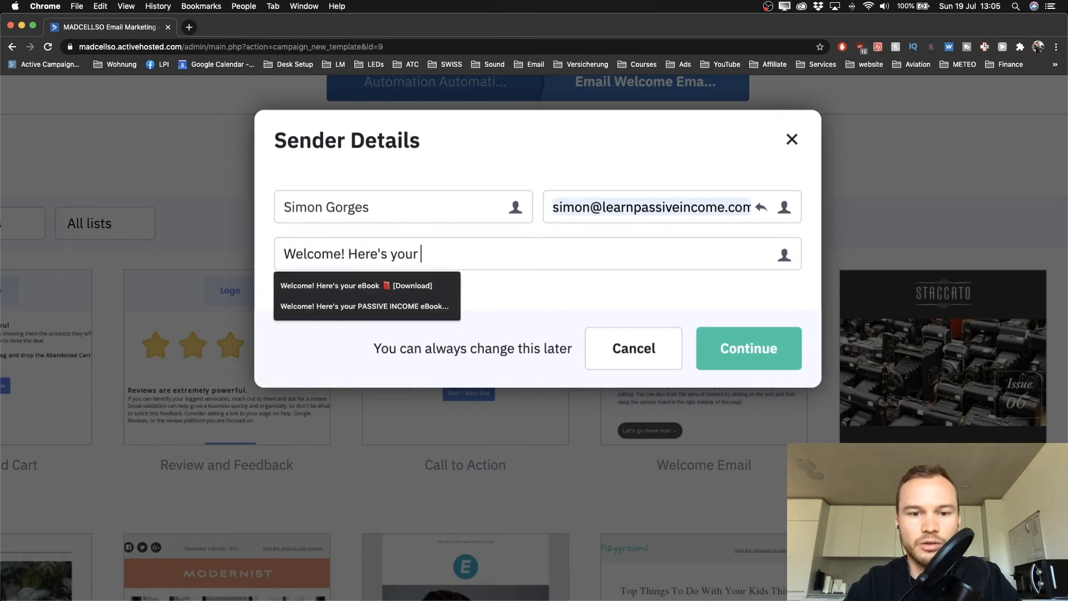
pyautogui.write('Youtube Chec')
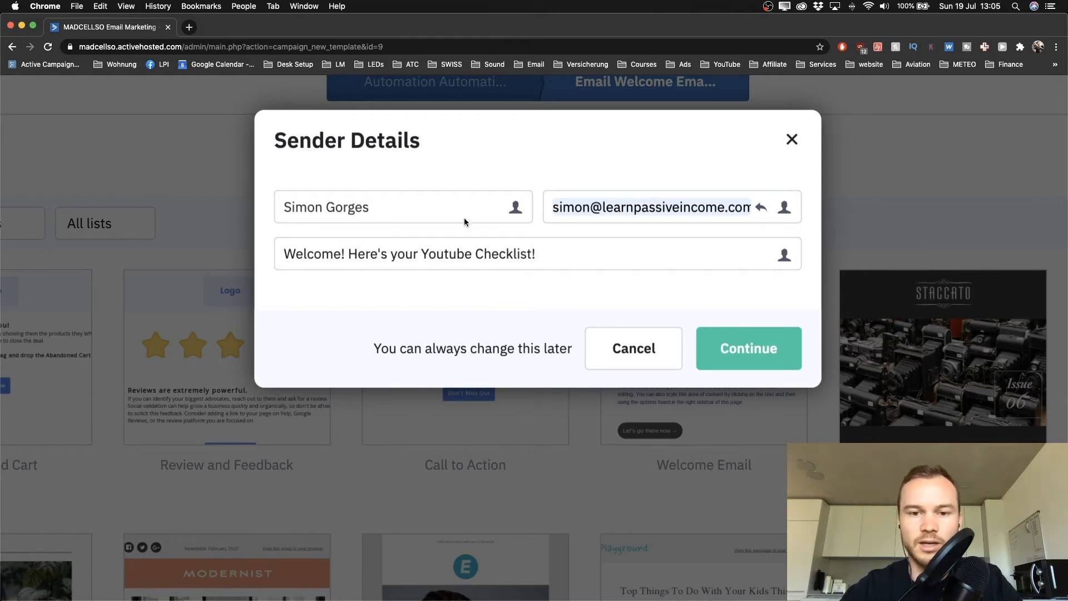
pyautogui.write('klist!')
pyautogui.press('Return')
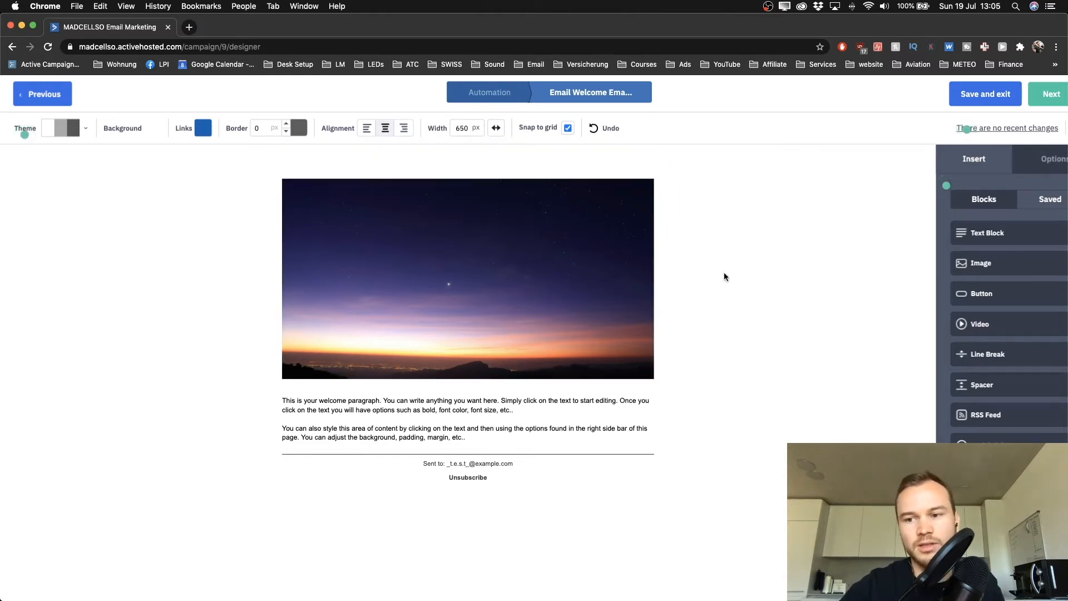
# Add an empty text block above the header image
pyautogui.scroll(-1, 724, 272)
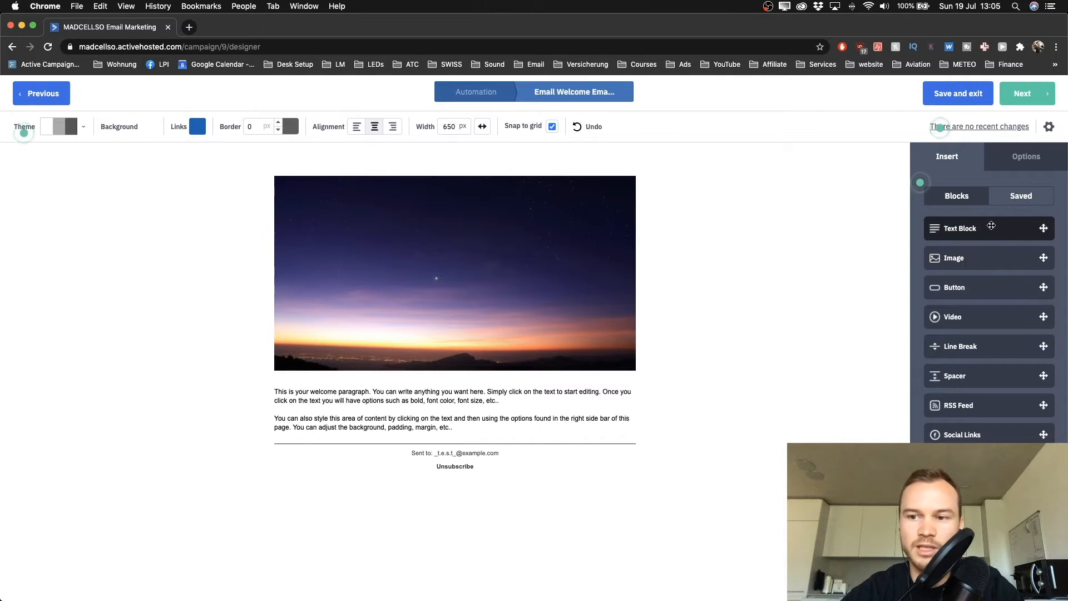
pyautogui.moveTo(998, 227); pyautogui.dragTo(472, 172)
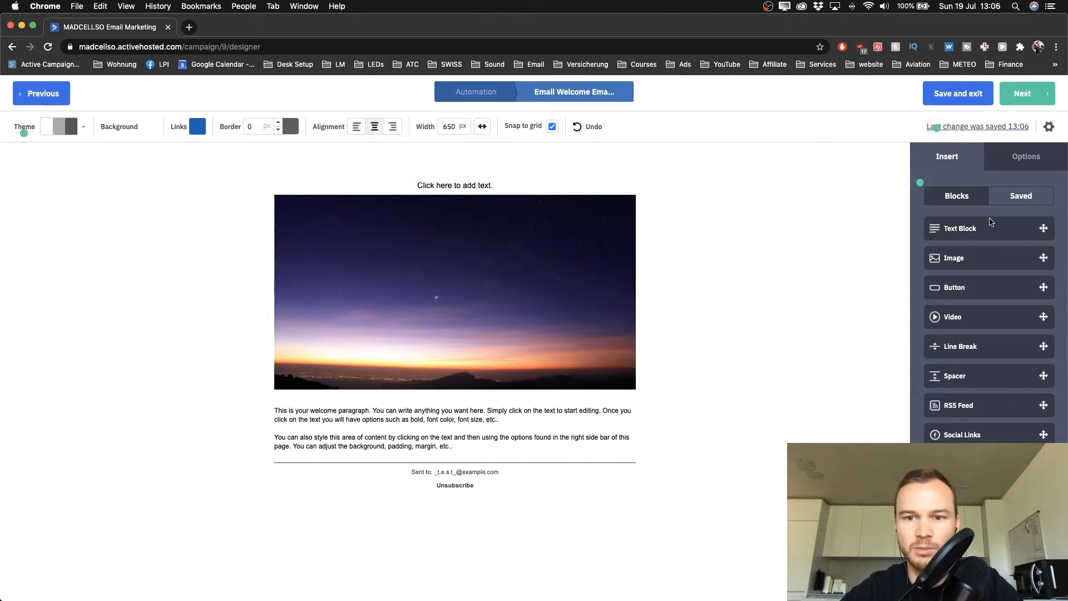
pyautogui.click(431, 186)
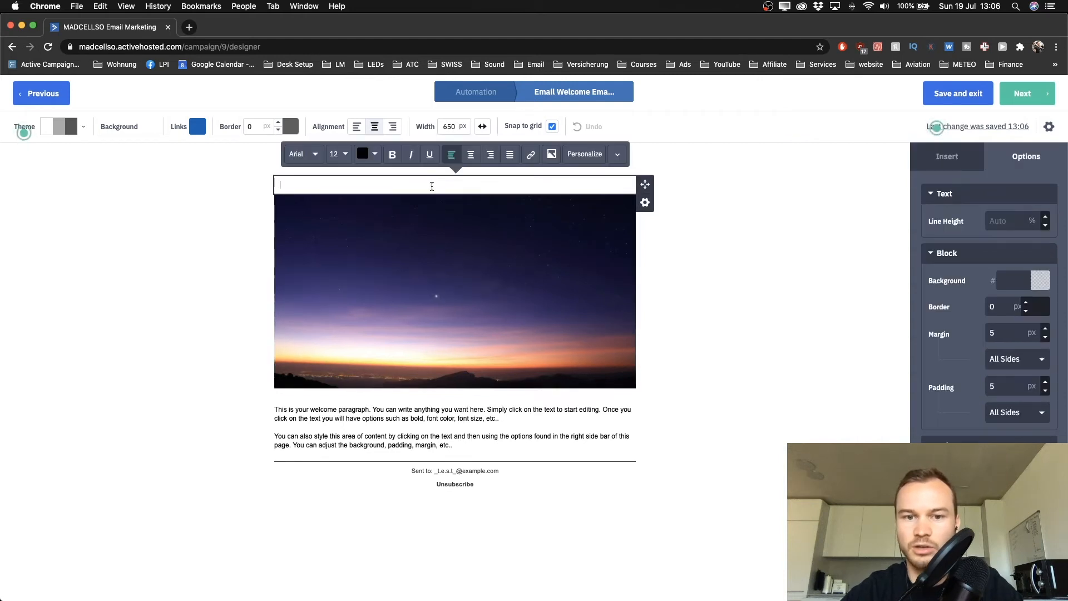
pyautogui.click(711, 212)
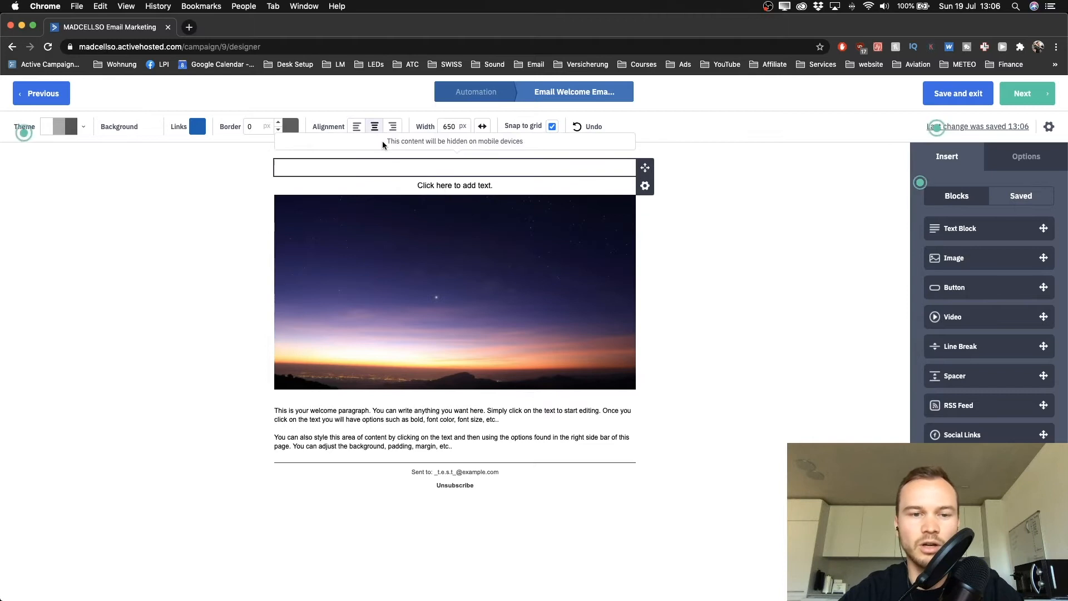
# Align the whole email layout to the left
pyautogui.click(361, 127)
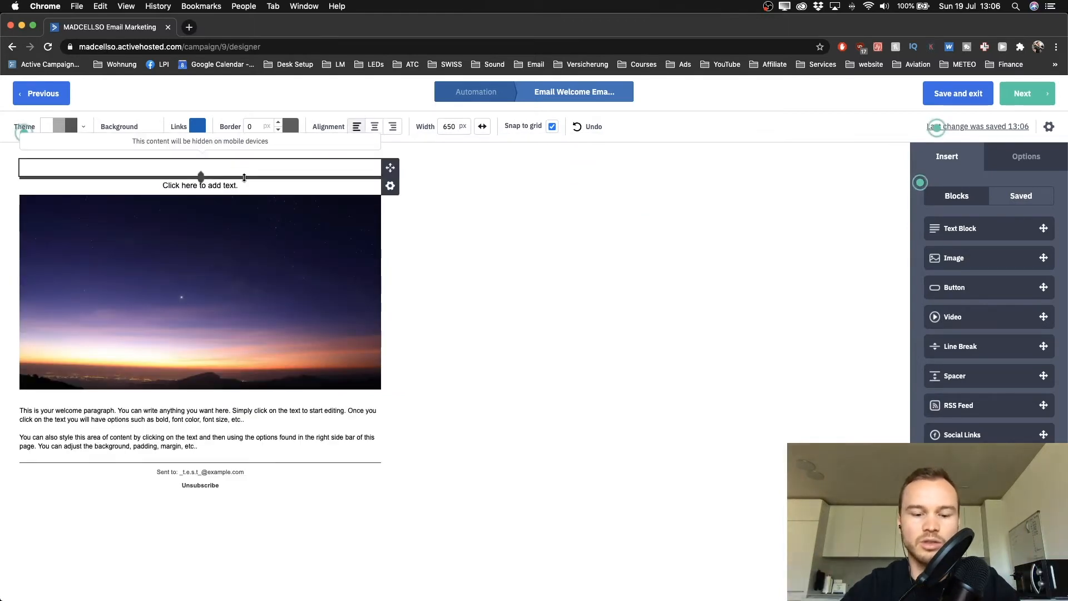
pyautogui.click(375, 128)
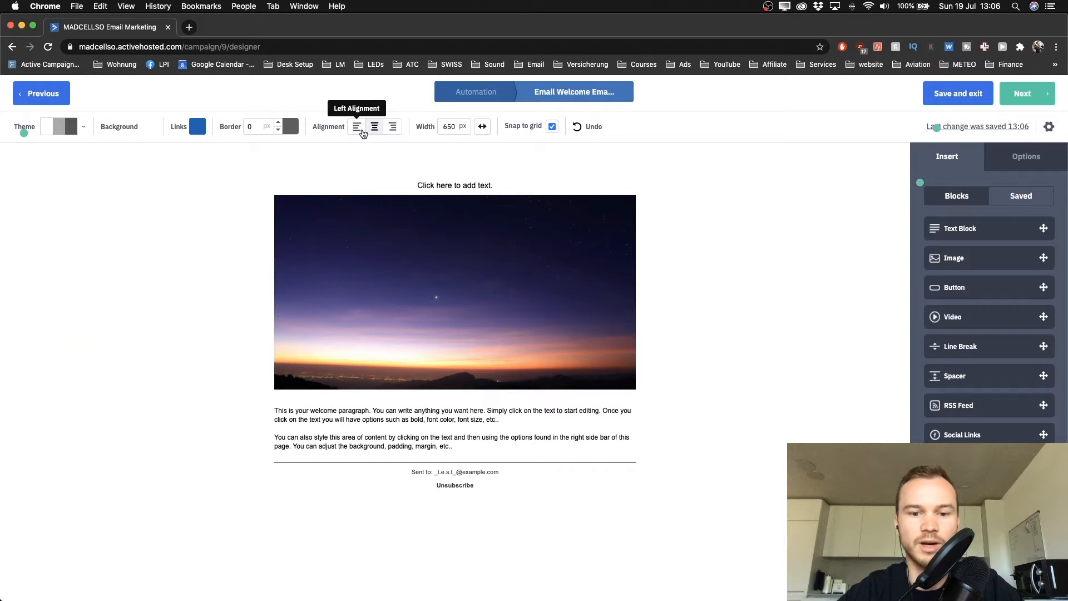
pyautogui.click(363, 134)
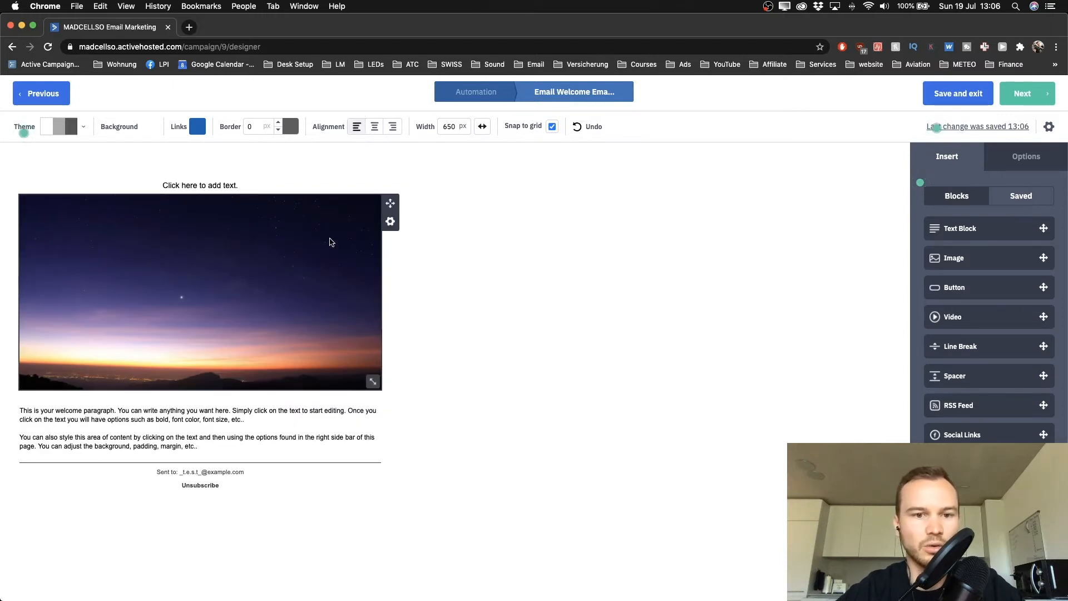
# Delete the header image, the empty text block and the placeholder text block
pyautogui.click(390, 222)
pyautogui.click(335, 304)
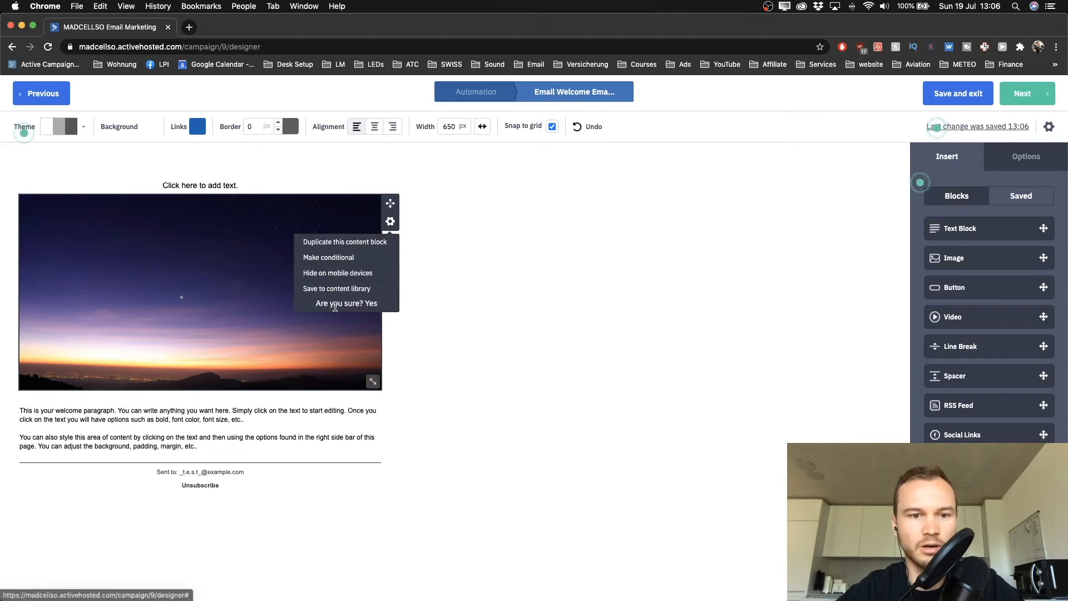
pyautogui.click(364, 303)
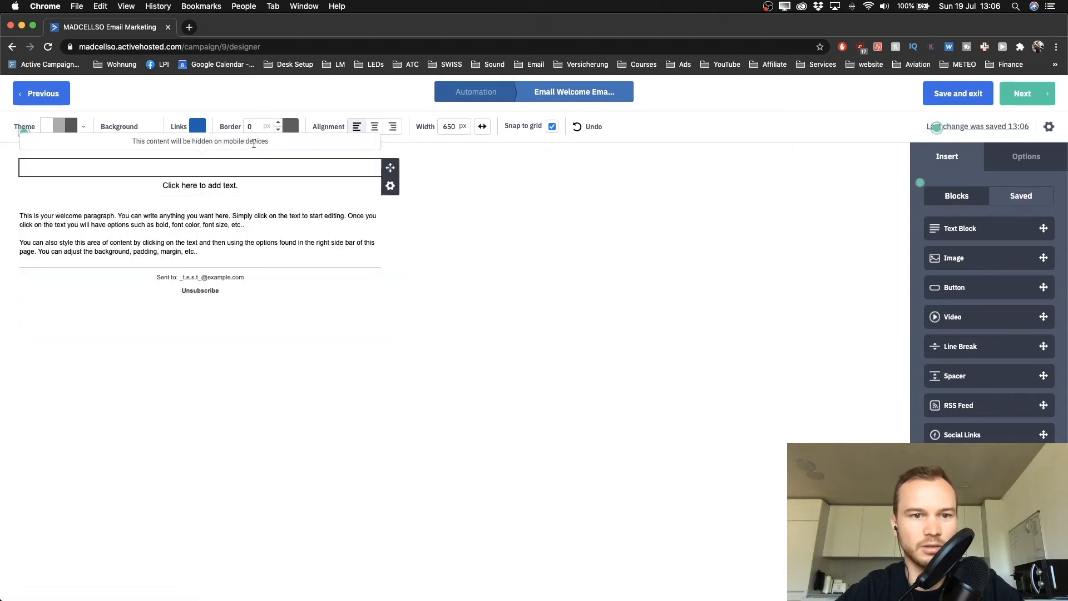
pyautogui.click(390, 186)
pyautogui.click(337, 266)
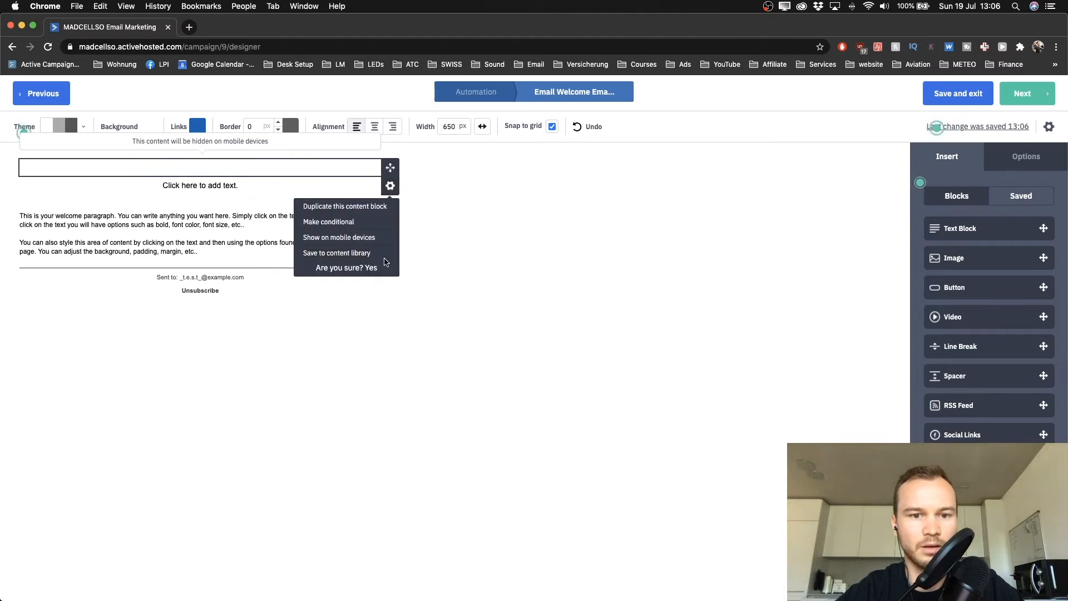
pyautogui.click(372, 268)
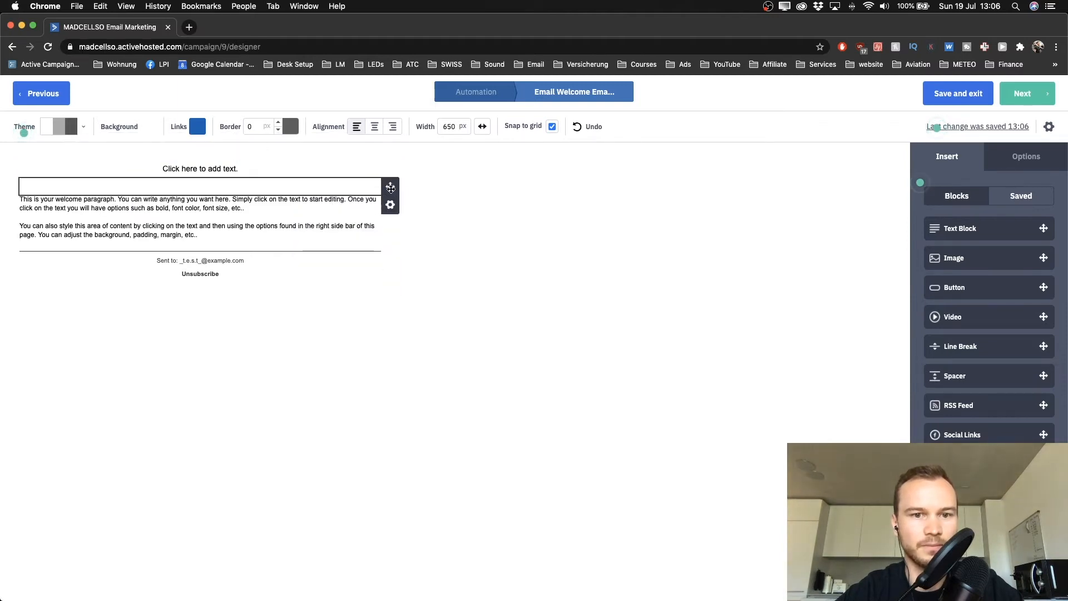
pyautogui.click(390, 185)
pyautogui.click(328, 268)
pyautogui.click(377, 269)
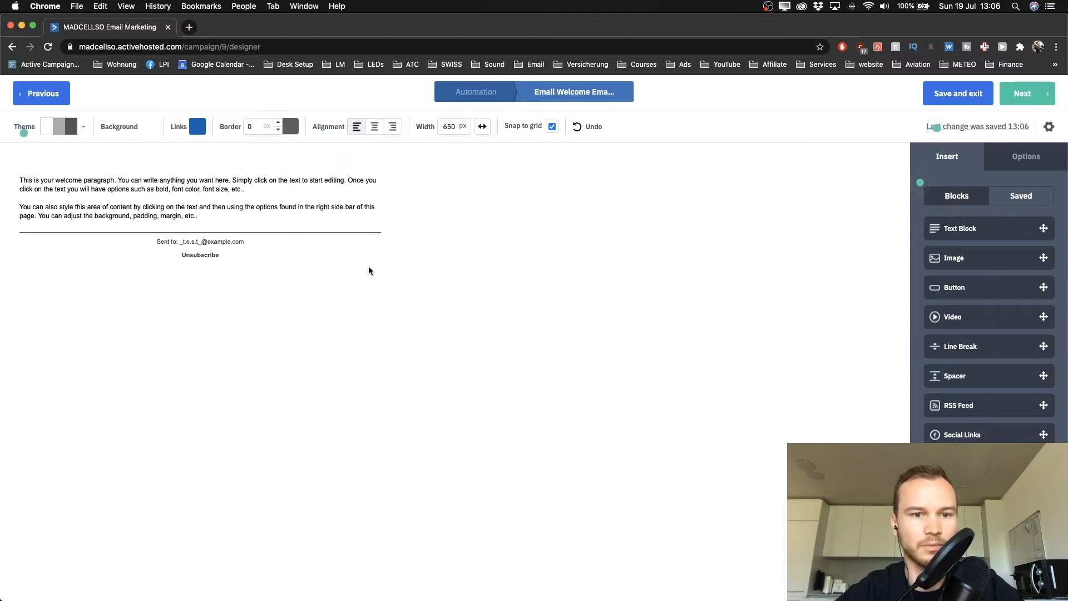
pyautogui.click(168, 189)
# Raise the welcome paragraph's font size to 14 px
pyautogui.press('super+a')
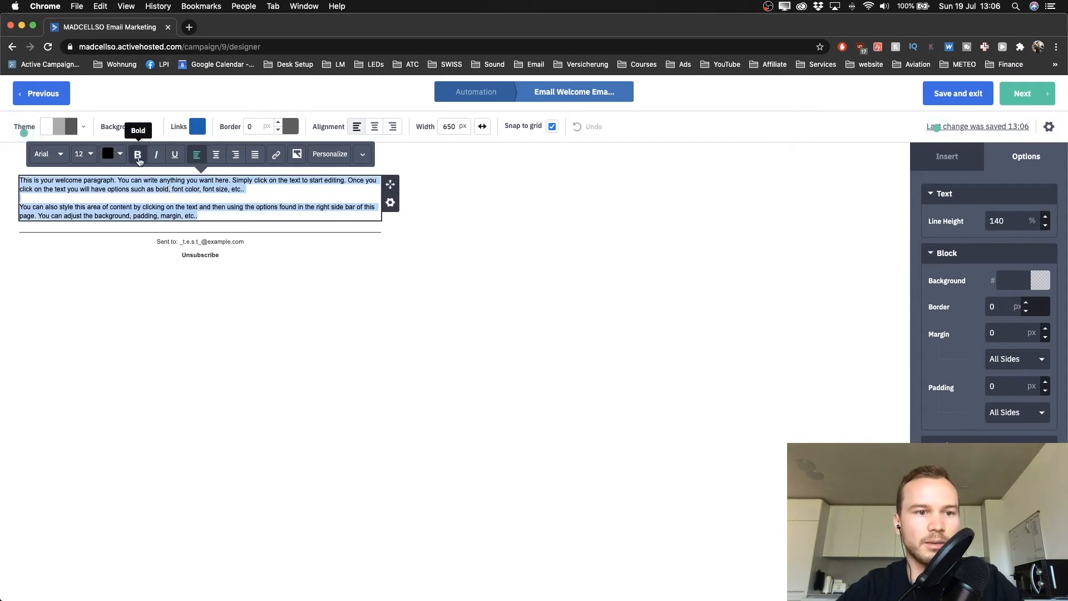
pyautogui.click(92, 155)
pyautogui.click(109, 174)
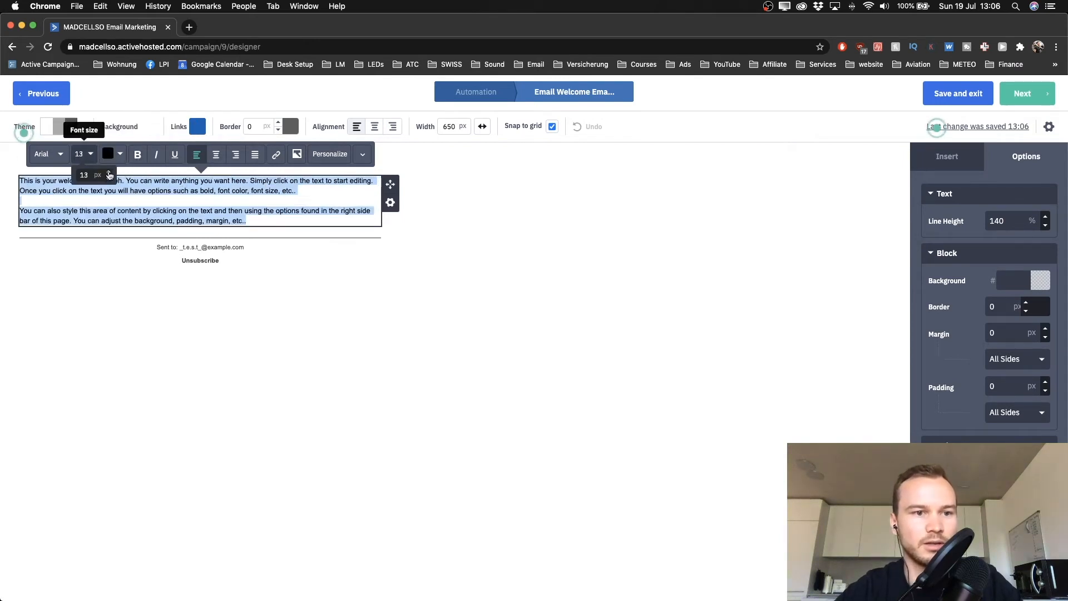
pyautogui.click(109, 174)
pyautogui.click(161, 277)
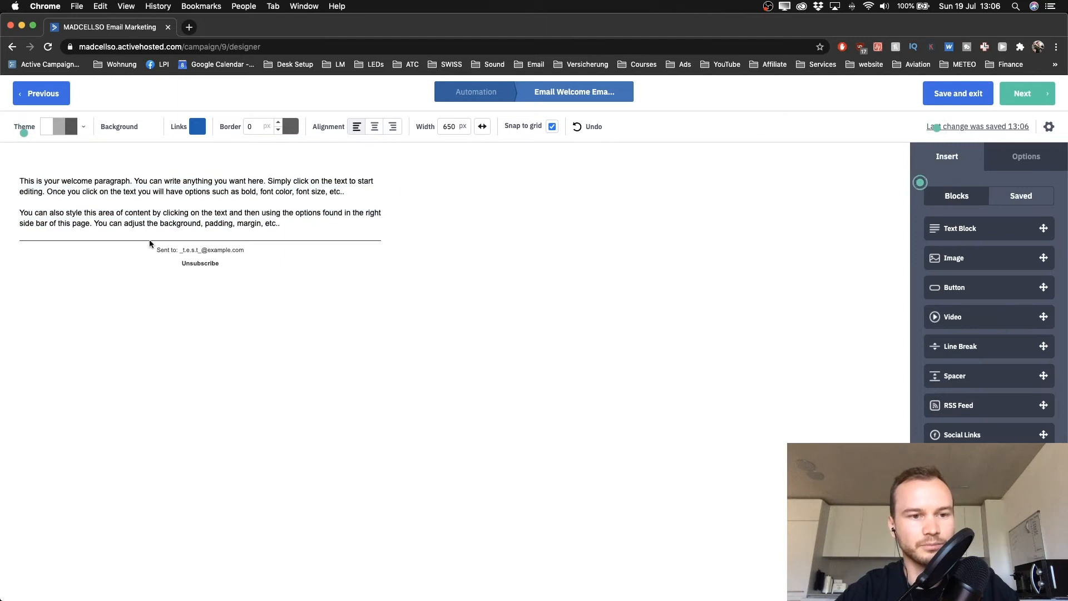
# Replace the sample text with a thank-you note including "Download my Youtube Checklist here", then select that line
pyautogui.tripleClick(115, 189)
pyautogui.press('super+a')
pyautogui.press('BackSpace')
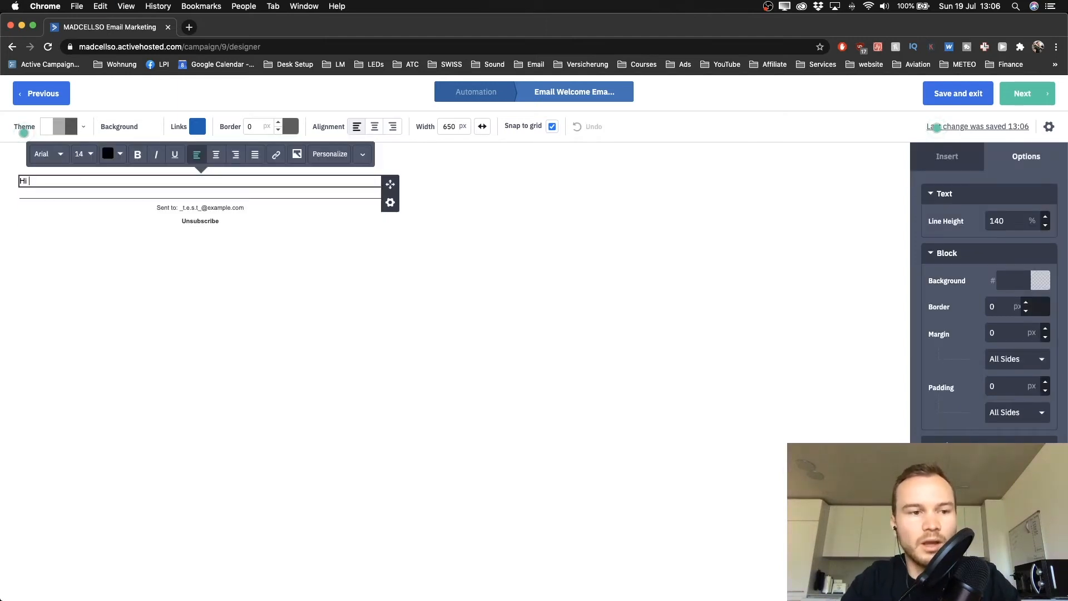
pyautogui.write('Hi there')
pyautogui.press('Return')
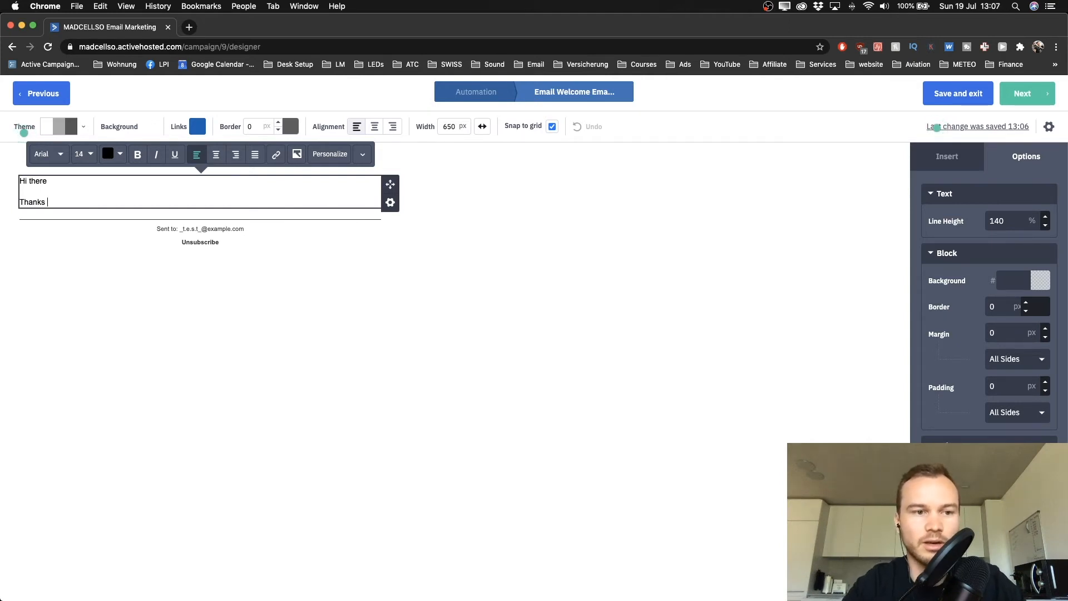
pyautogui.write("igning up for my email newsletter.  Here's the youtube checklist you requested:  Download my Youtube Checklist here  Let me know if you have any questions!  Talk soon, Simon")
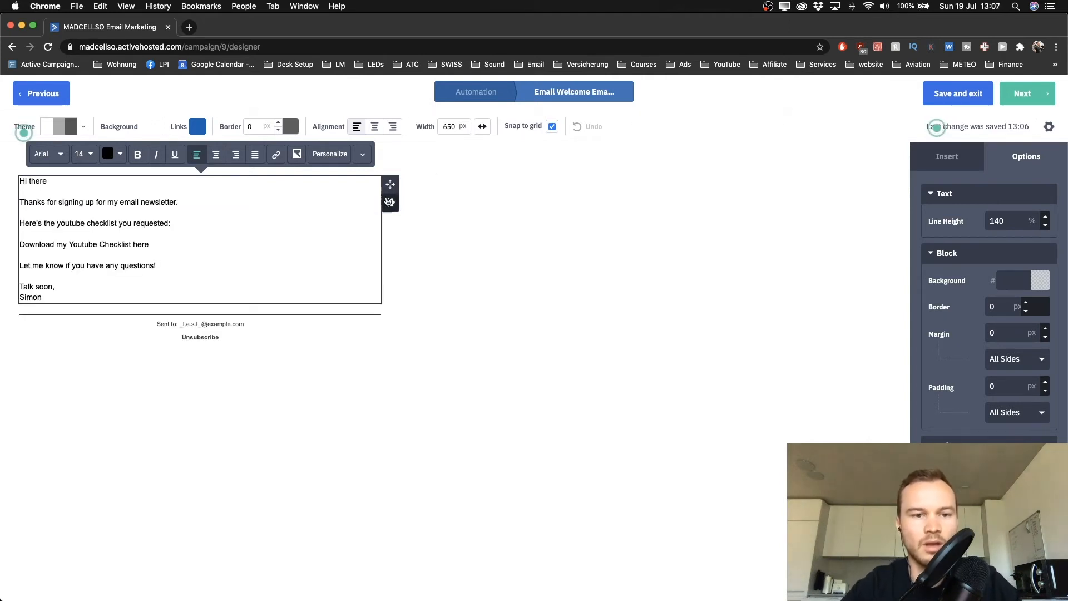
pyautogui.click(479, 284)
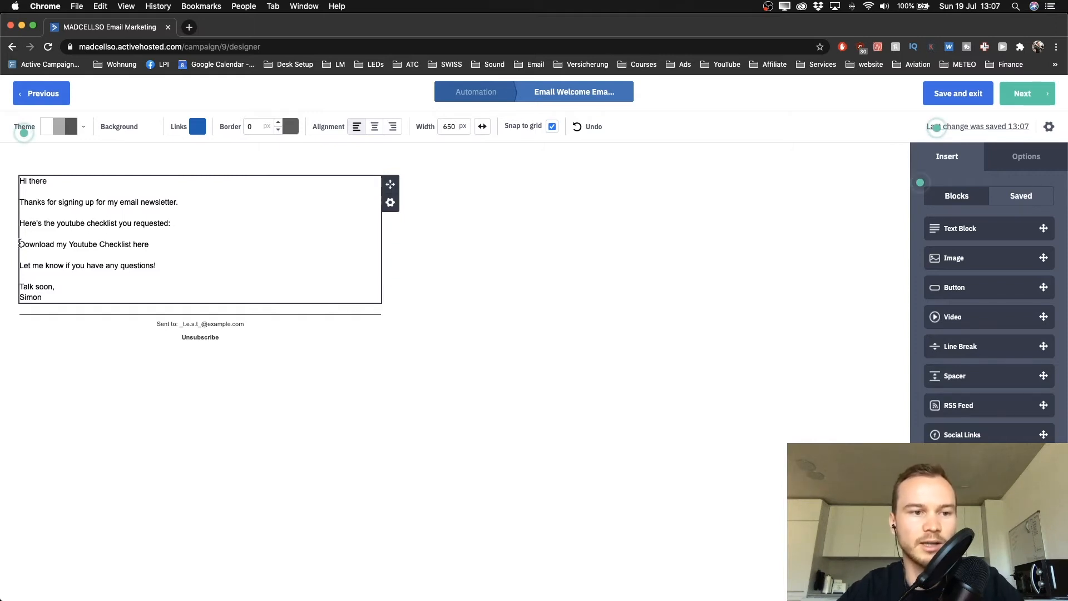
pyautogui.moveTo(35, 244); pyautogui.dragTo(163, 243)
pyautogui.scroll(5, 163, 243)
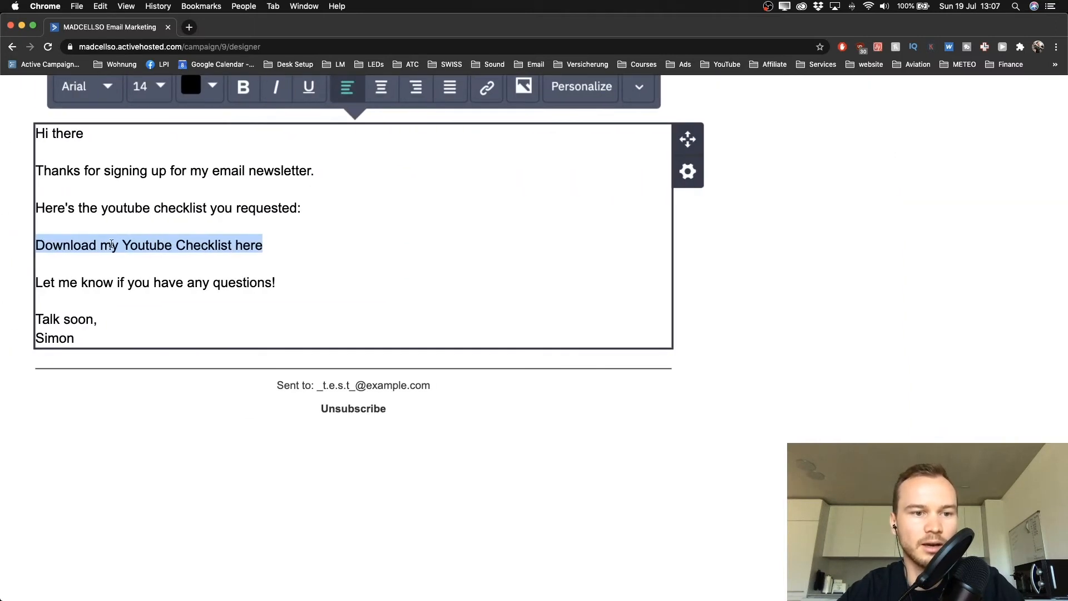
pyautogui.scroll(2, 110, 247)
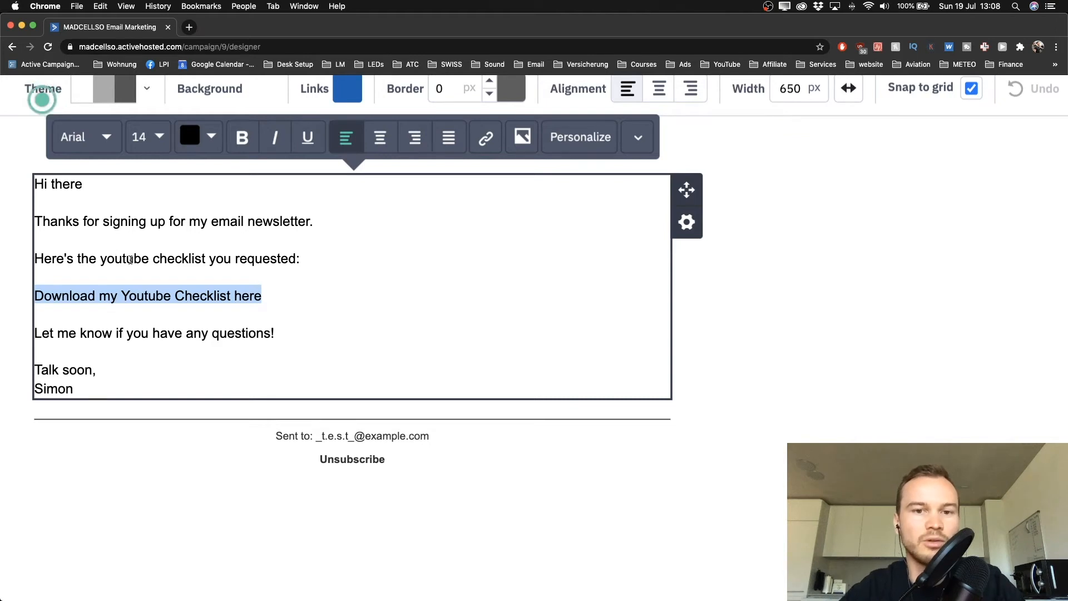
pyautogui.scroll(2, 245, 302)
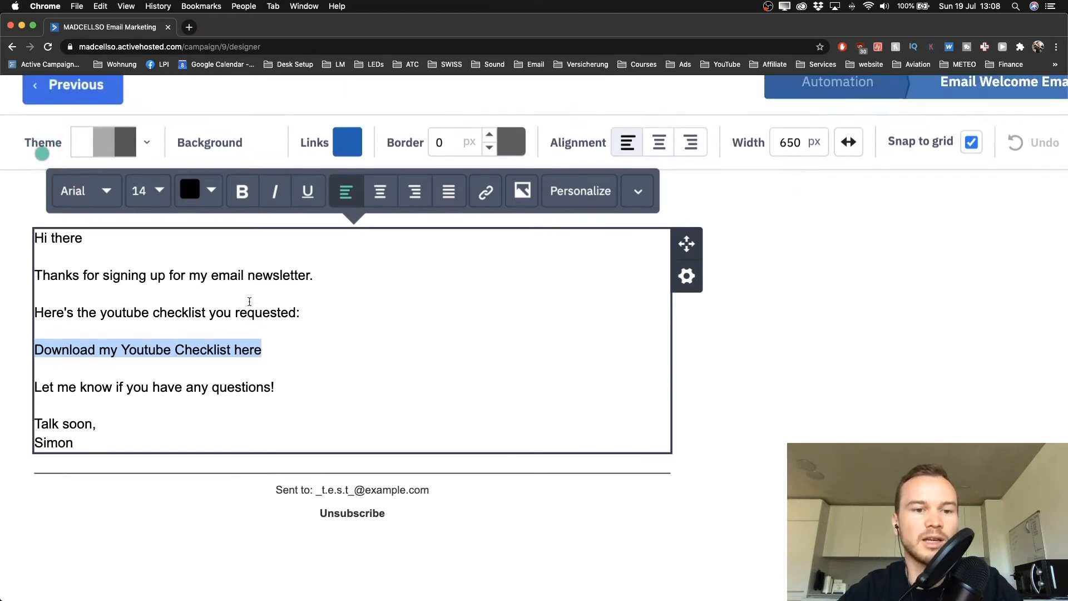
pyautogui.click(48, 348)
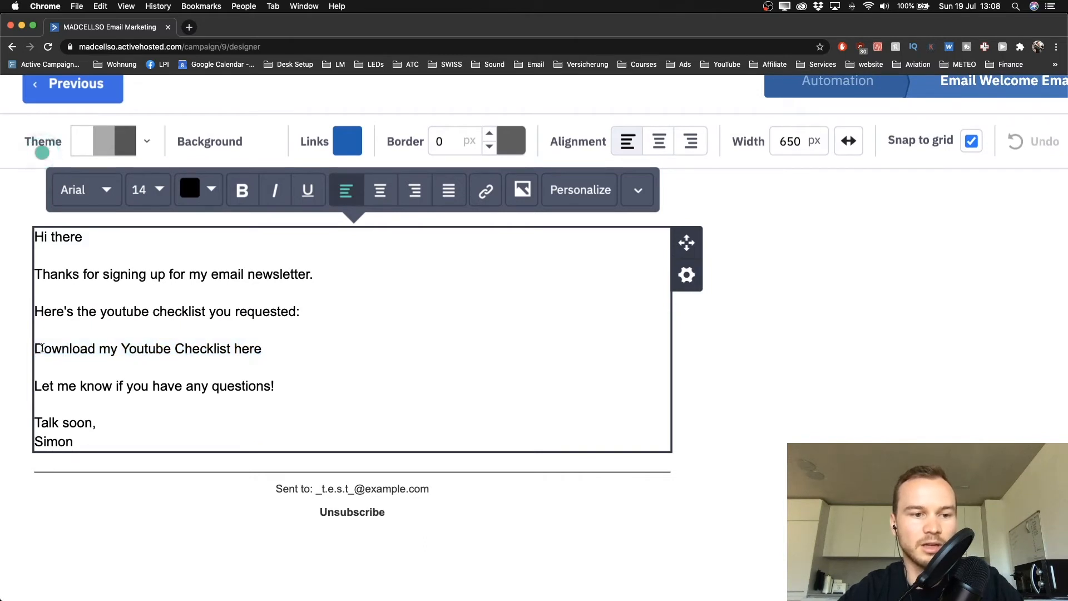
pyautogui.moveTo(33, 348); pyautogui.dragTo(306, 354)
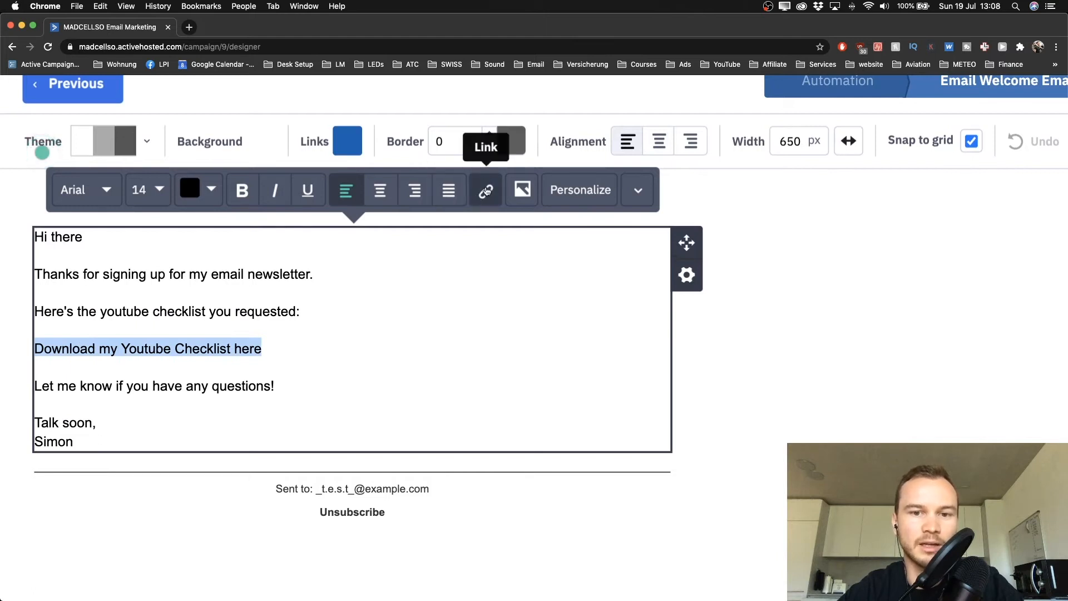
pyautogui.click(485, 199)
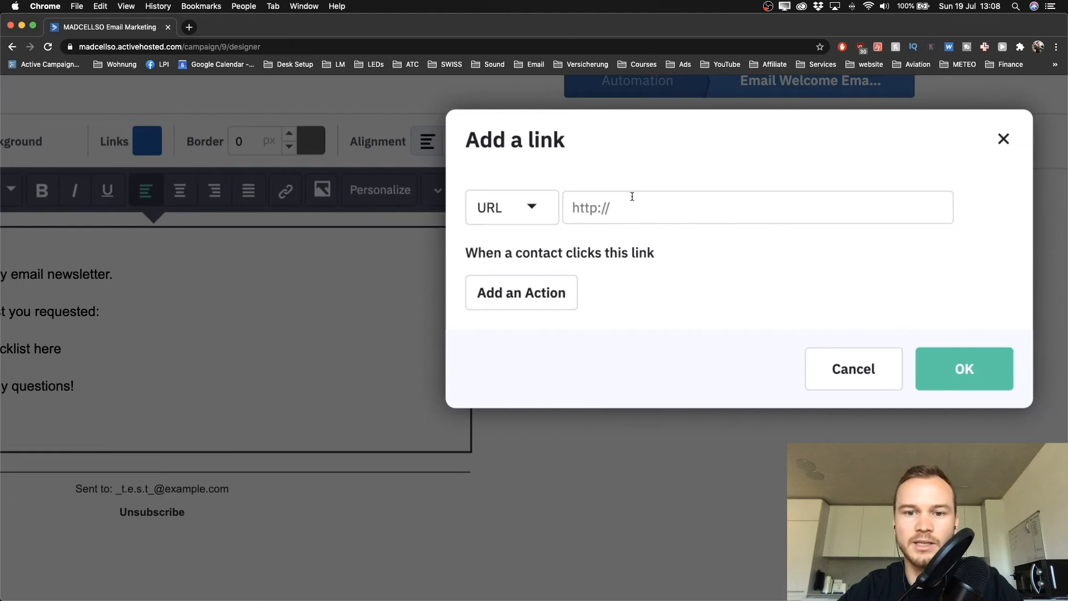
pyautogui.click(632, 198)
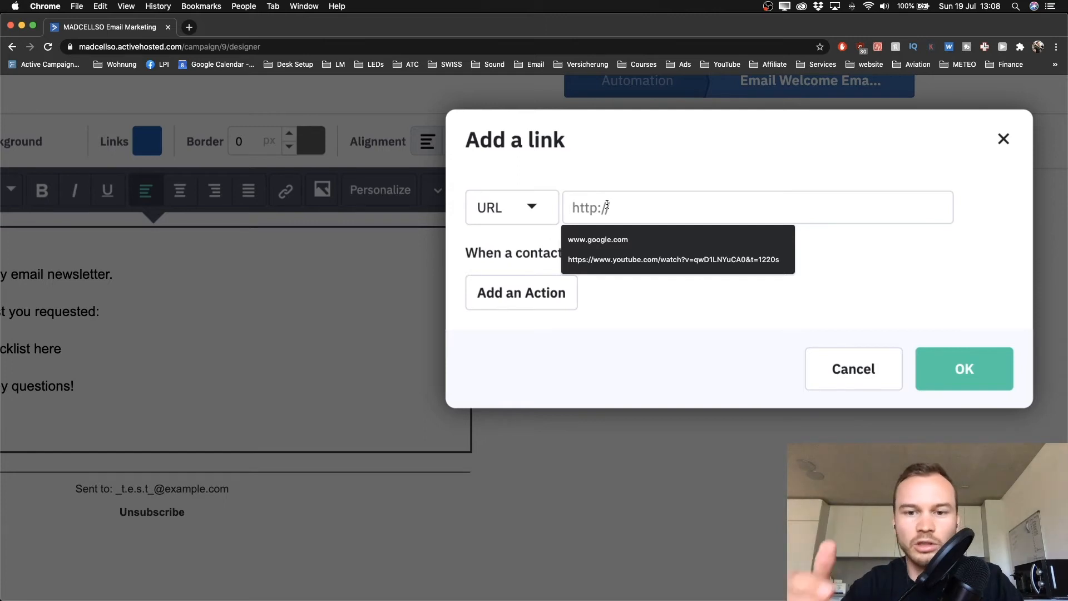
pyautogui.write('www.')
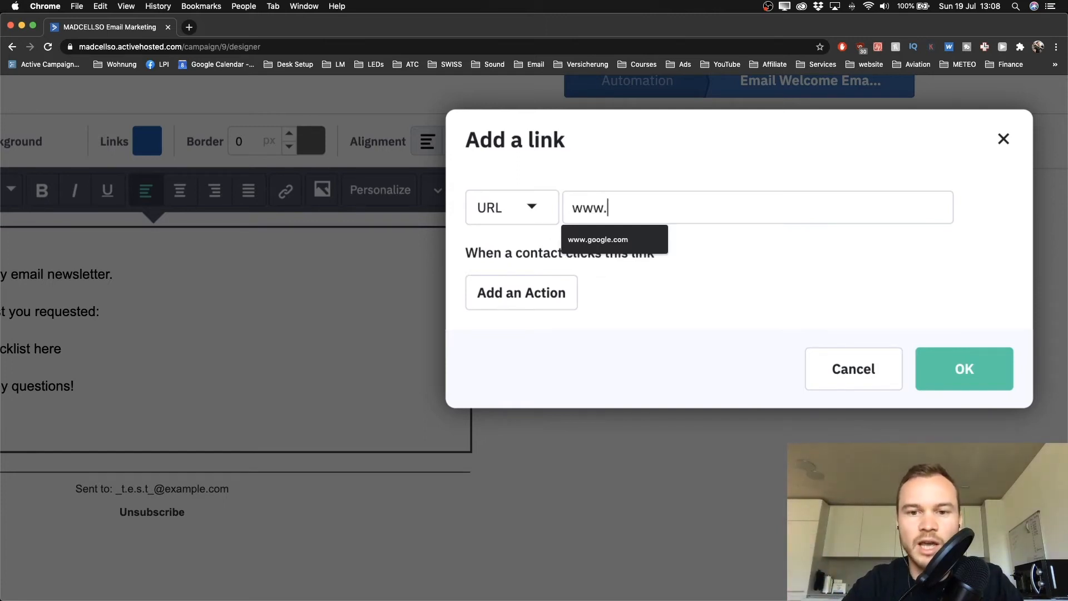
pyautogui.write('drop')
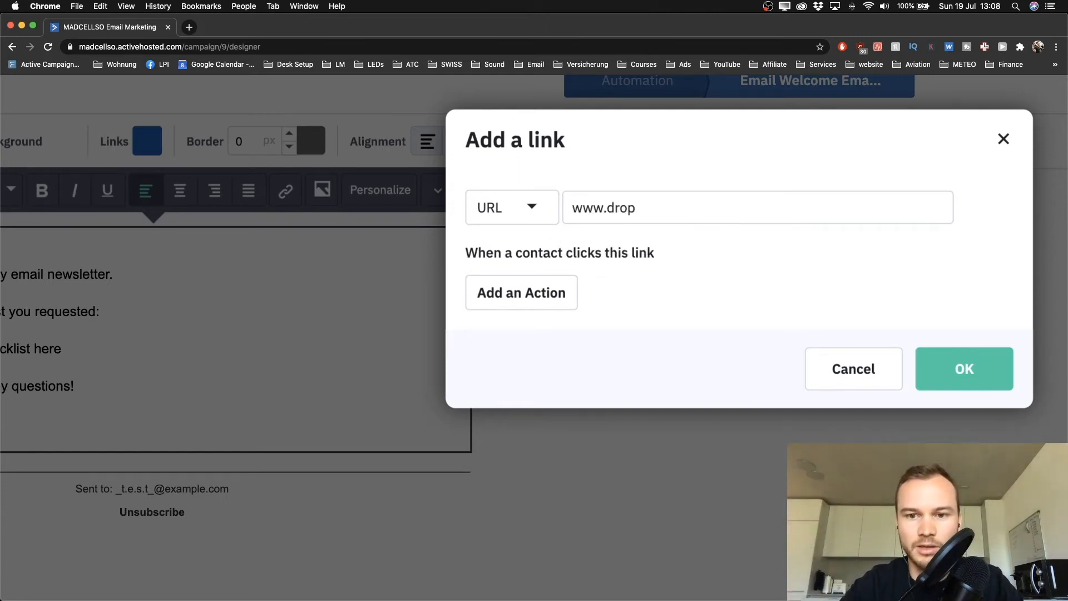
pyautogui.write('box.com')
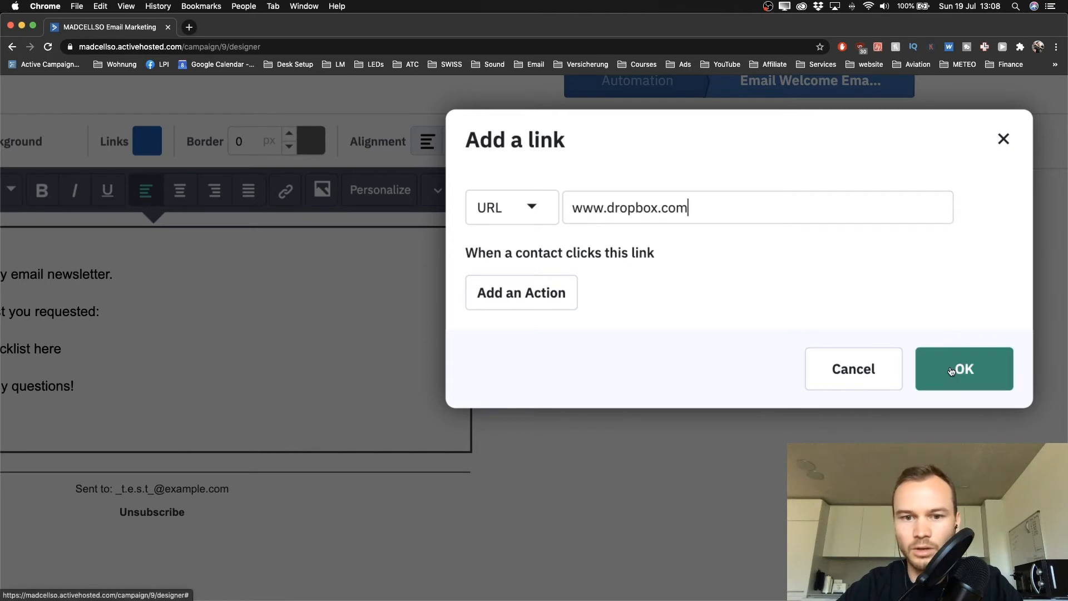
pyautogui.click(548, 306)
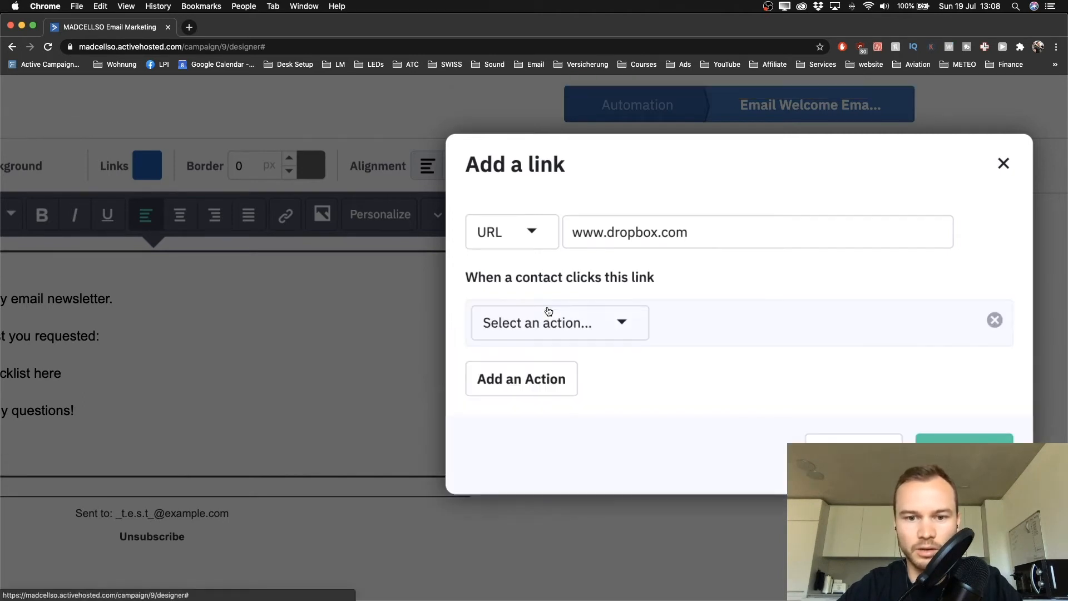
# Make the link add the tag "downloaded: youtube checklist" when clicked, and confirm it
pyautogui.click(566, 322)
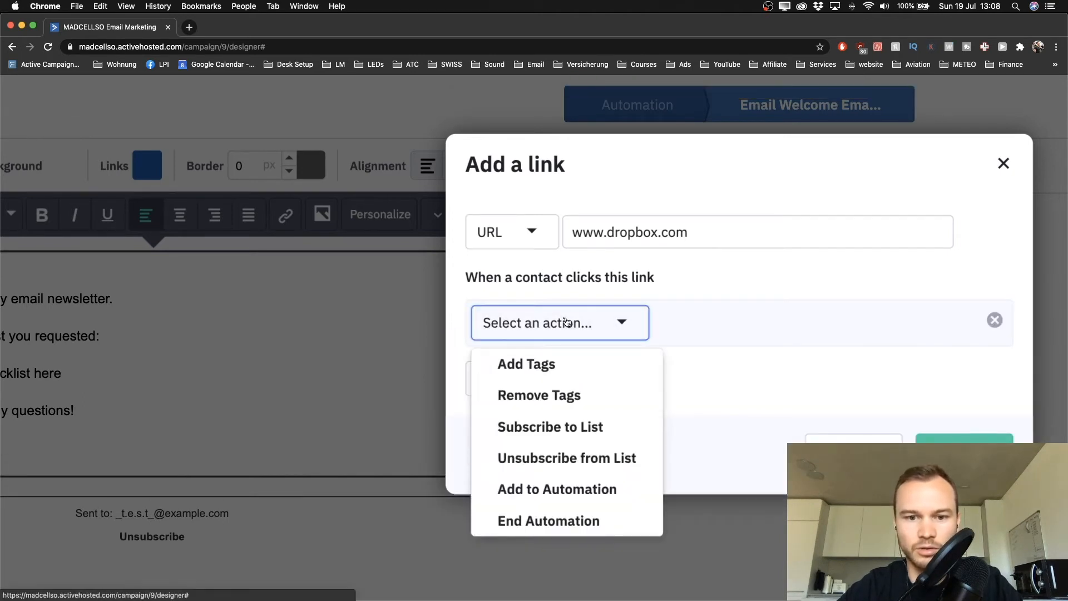
pyautogui.click(548, 368)
pyautogui.click(637, 330)
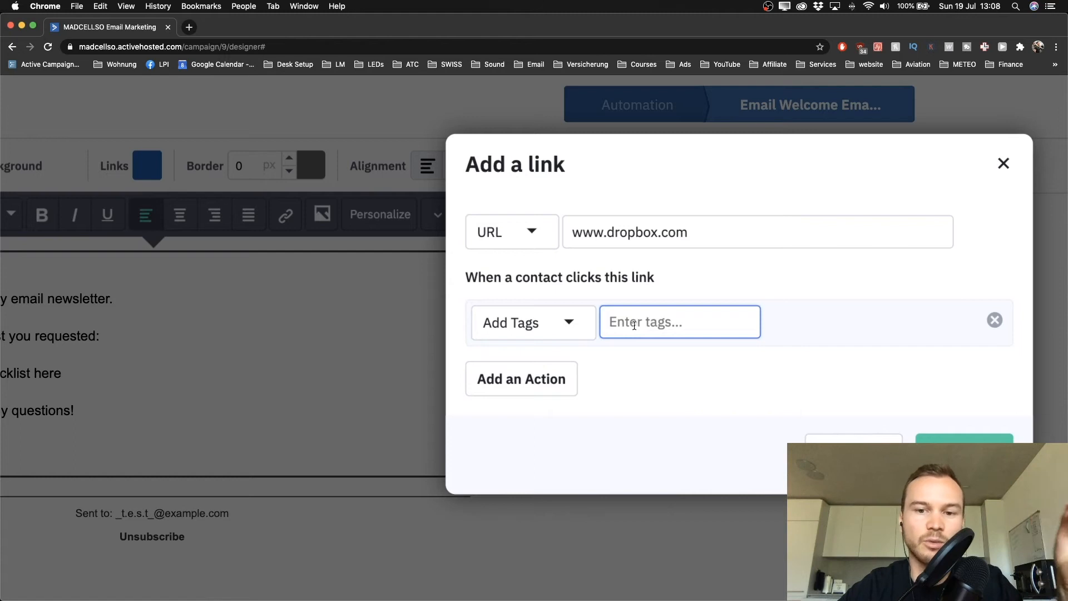
pyautogui.write('download')
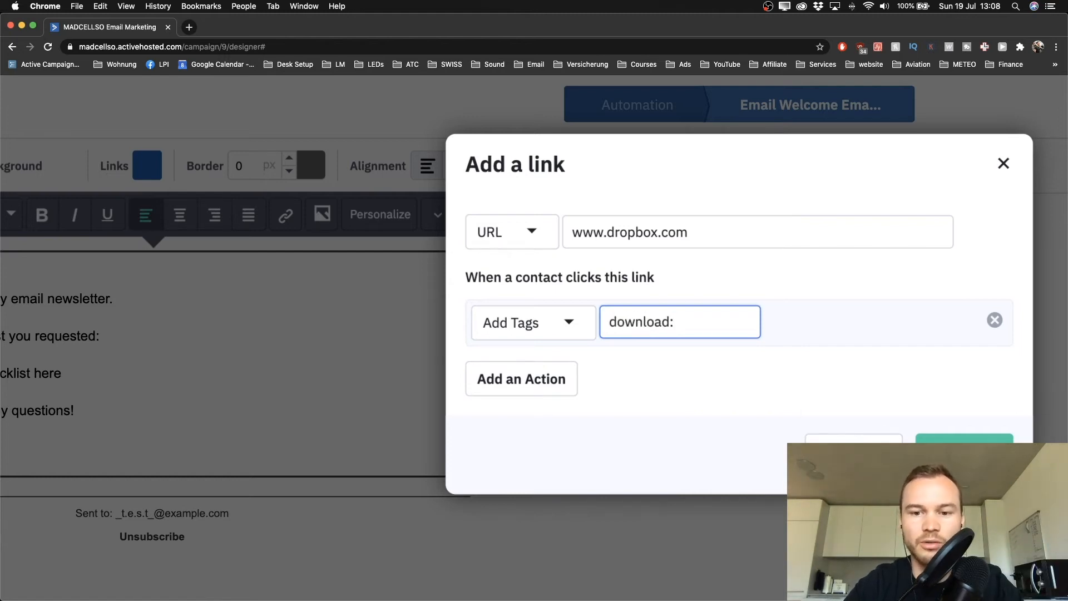
pyautogui.write('ed: youtube checklit')
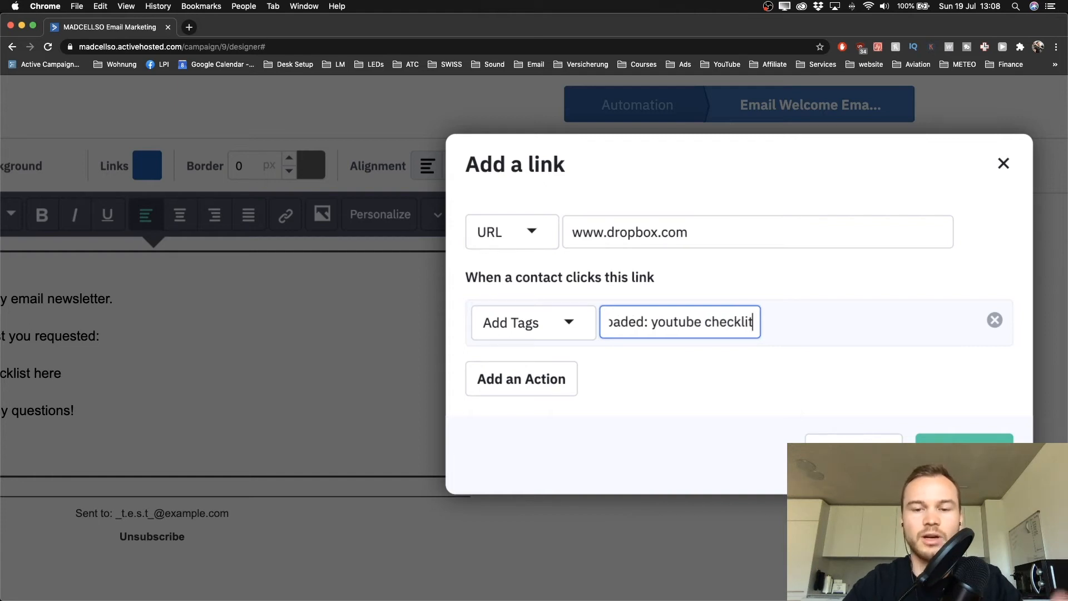
pyautogui.press('BackSpace')
pyautogui.write('st')
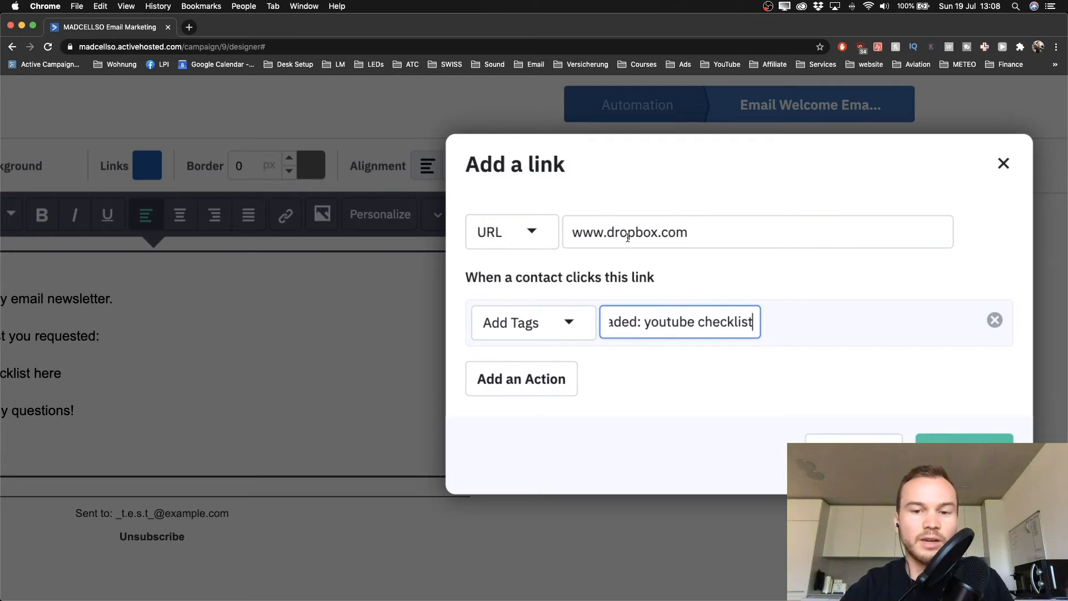
pyautogui.press('Return')
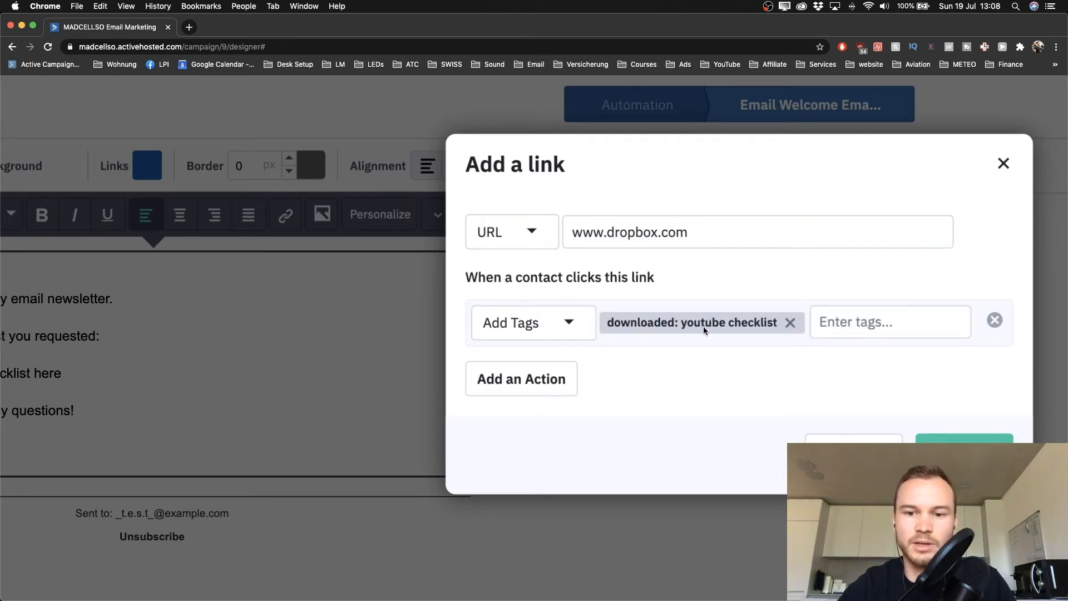
pyautogui.click(965, 452)
pyautogui.scroll(-5, 475, 378)
pyautogui.scroll(5, 126, 280)
pyautogui.scroll(-5, 126, 280)
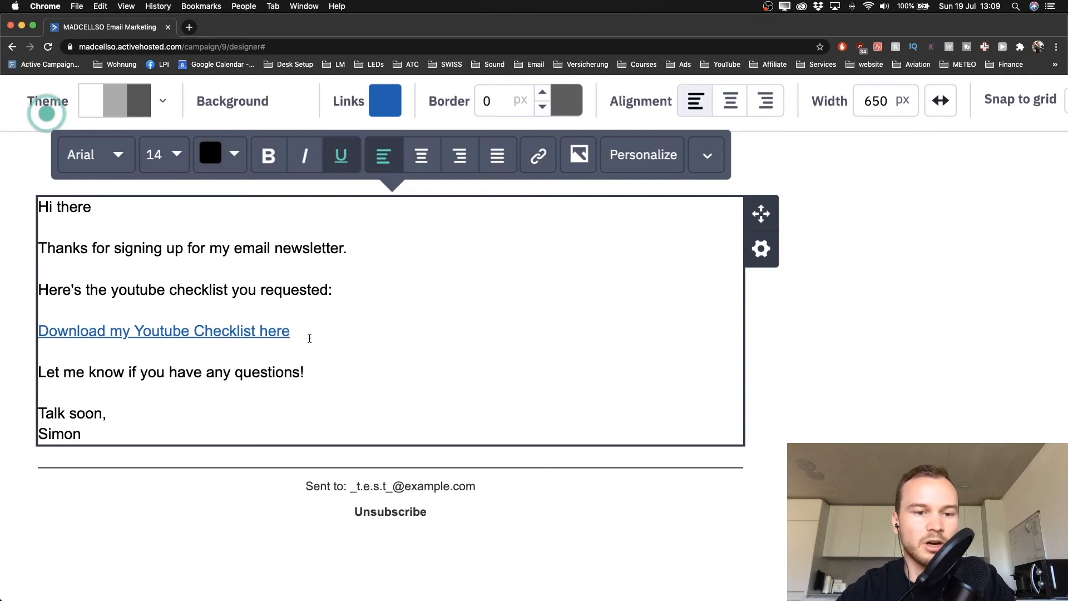
pyautogui.scroll(-5, 310, 337)
pyautogui.scroll(-5, 311, 340)
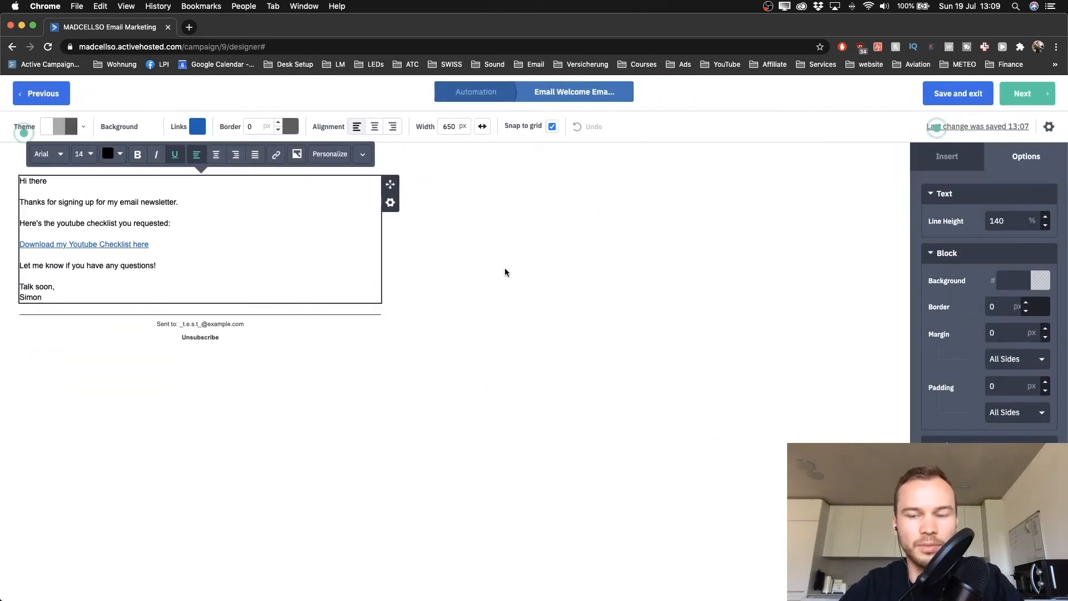
# Insert a Social Links block beneath the email's sign-off
pyautogui.click(947, 157)
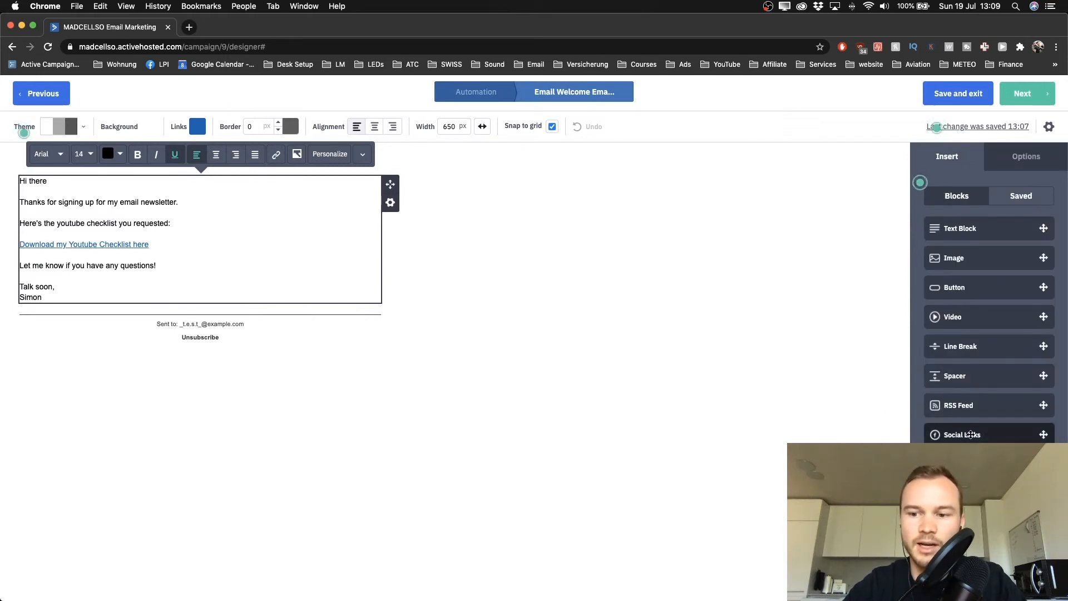
pyautogui.scroll(-2, 971, 435)
pyautogui.moveTo(773, 437); pyautogui.dragTo(721, 440)
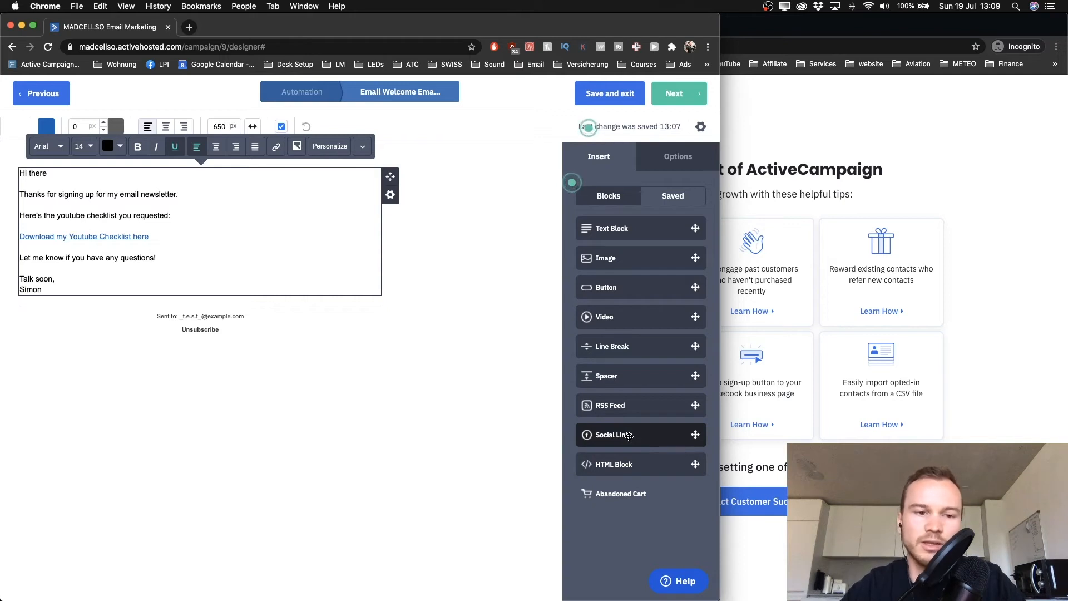
pyautogui.moveTo(627, 436)
pyautogui.mouseDown()
pyautogui.moveTo(160, 299)
pyautogui.moveTo(87, 285)
pyautogui.moveTo(128, 302)
pyautogui.moveTo(24, 299)
pyautogui.moveTo(111, 292)
pyautogui.mouseUp()
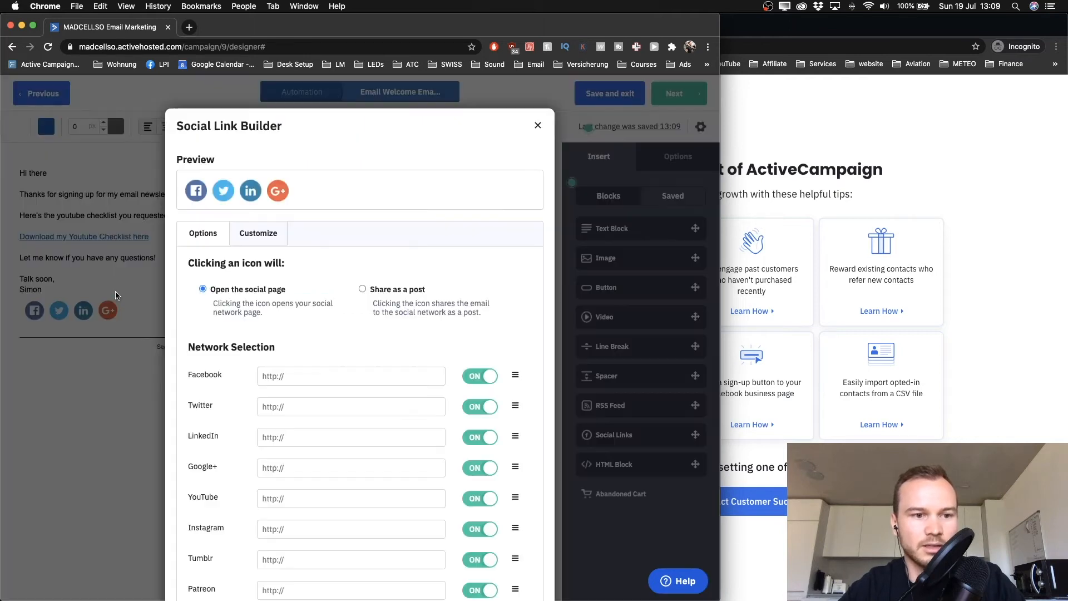
pyautogui.moveTo(718, 180); pyautogui.dragTo(1039, 176)
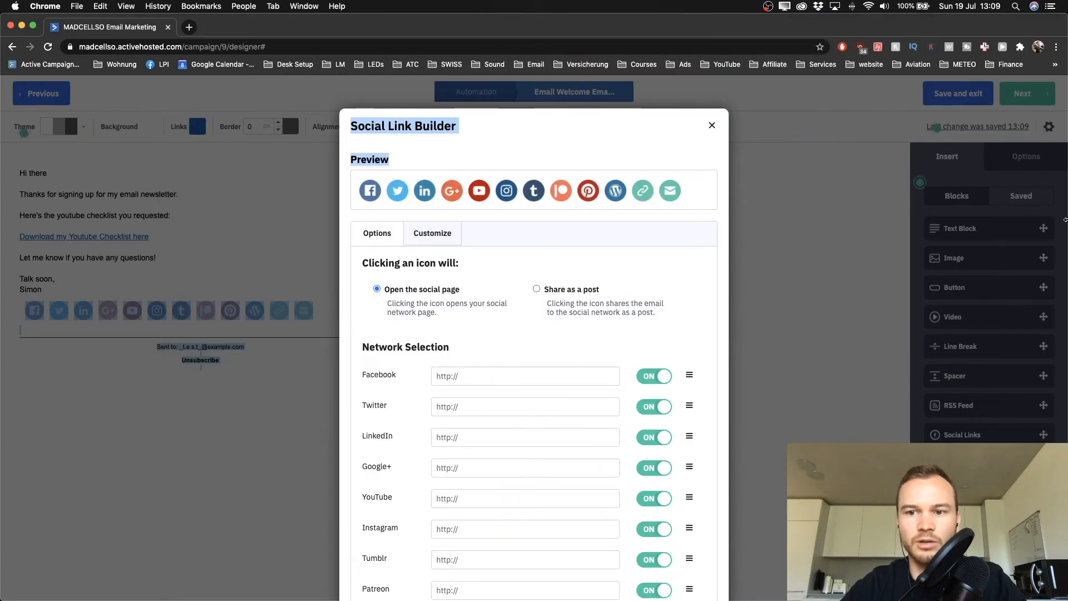
# Fill in the Facebook, Twitter, YouTube and Instagram profile links from the address suggestions
pyautogui.scroll(-5, 591, 321)
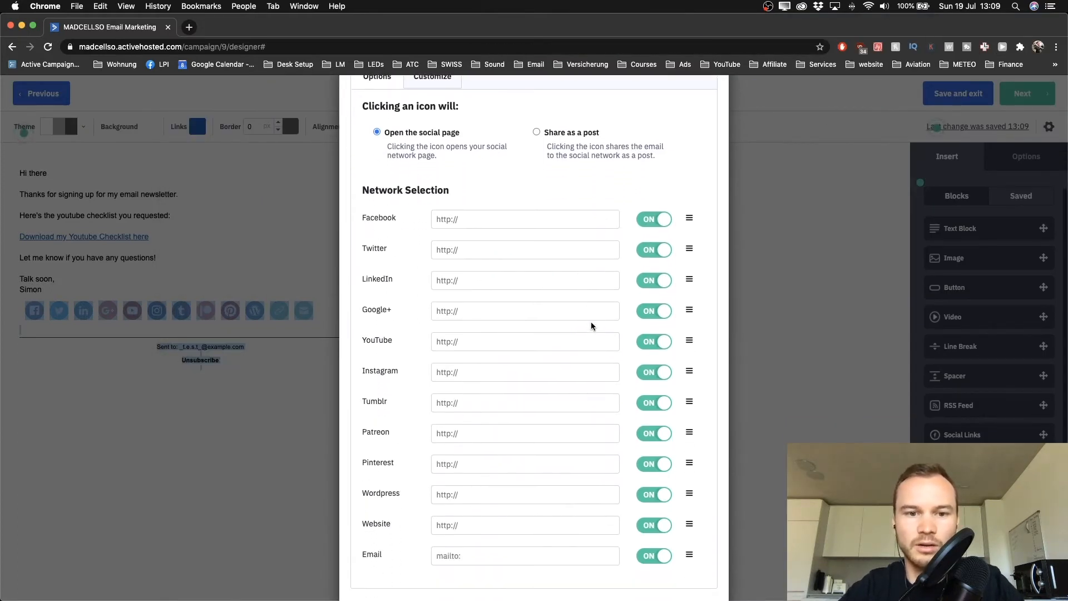
pyautogui.click(486, 219)
pyautogui.click(482, 243)
pyautogui.click(480, 247)
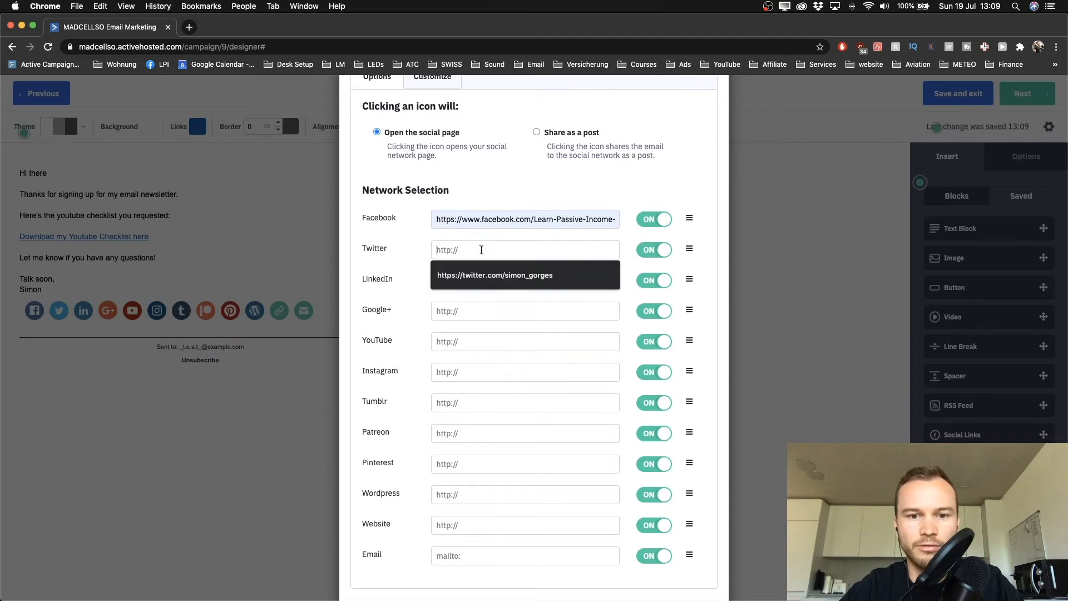
pyautogui.click(482, 273)
pyautogui.click(462, 337)
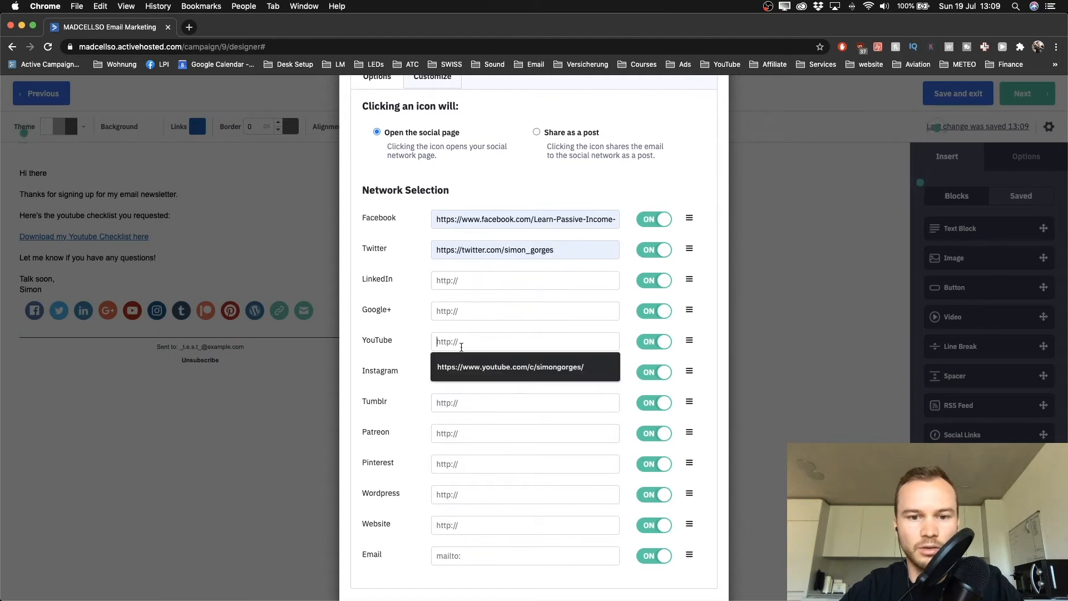
pyautogui.click(482, 363)
pyautogui.click(461, 372)
pyautogui.click(461, 395)
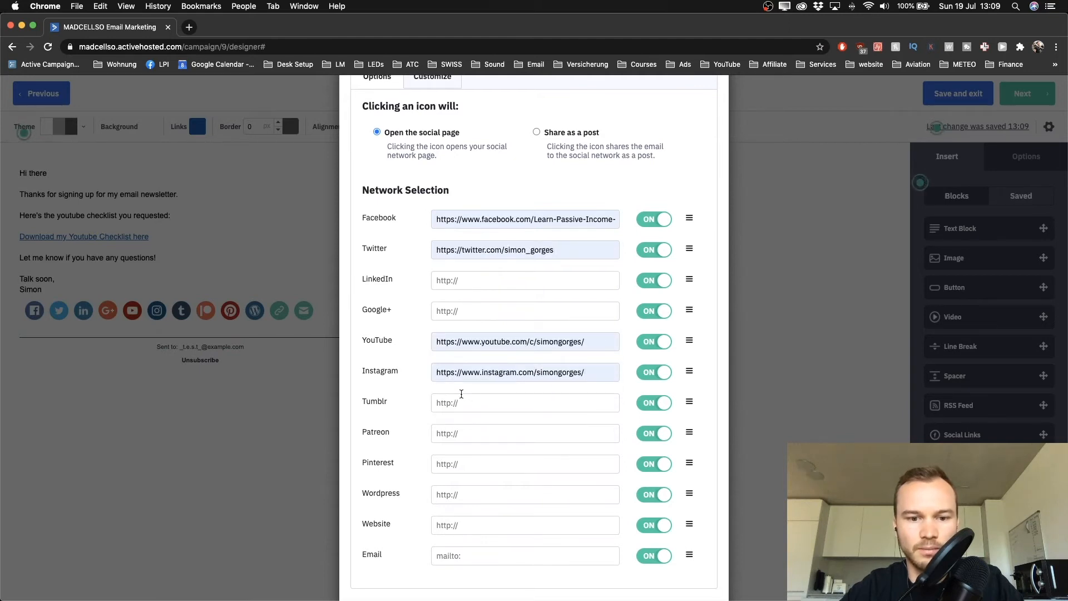
# Hide LinkedIn, Google+, Tumblr, Patreon, Pinterest, Wordpress, Website and Email icons, then save
pyautogui.click(652, 281)
pyautogui.click(655, 311)
pyautogui.click(655, 403)
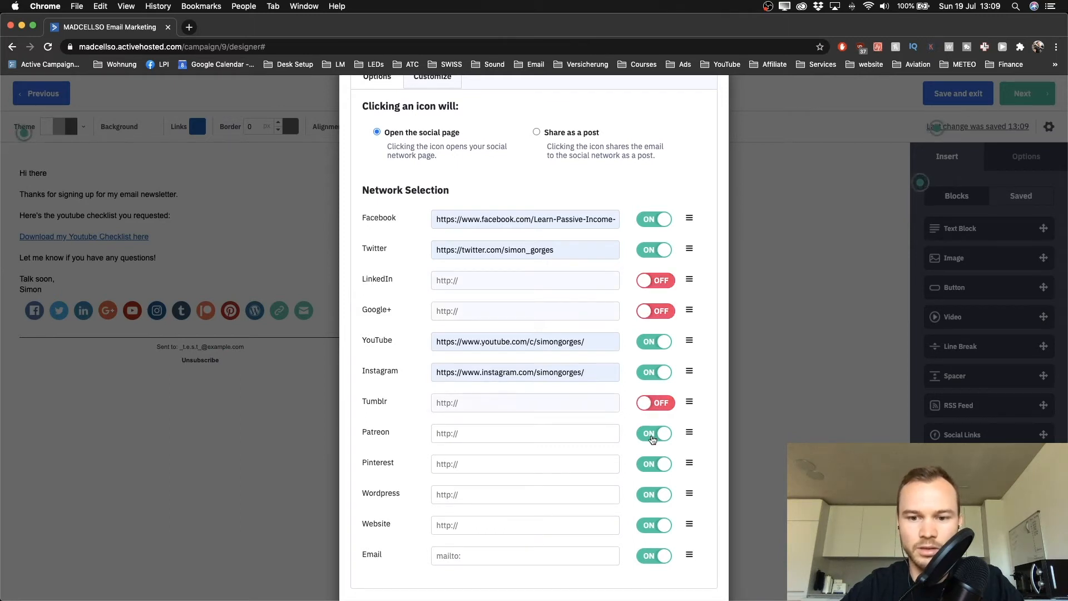
pyautogui.click(653, 434)
pyautogui.click(653, 464)
pyautogui.click(653, 495)
pyautogui.scroll(-2, 654, 499)
pyautogui.click(654, 477)
pyautogui.click(657, 507)
pyautogui.click(690, 573)
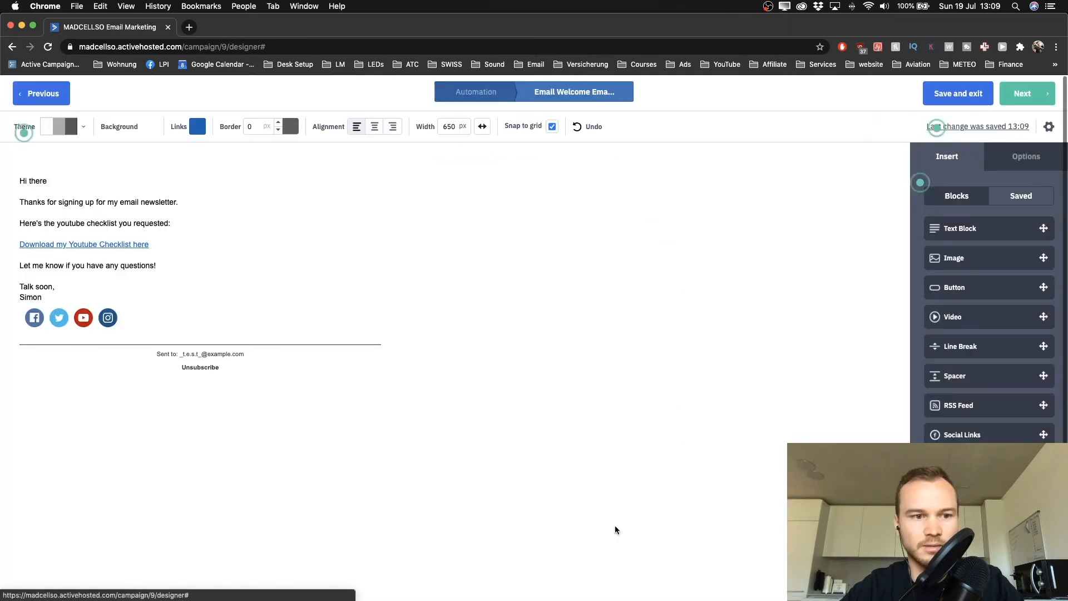
pyautogui.scroll(3, 83, 320)
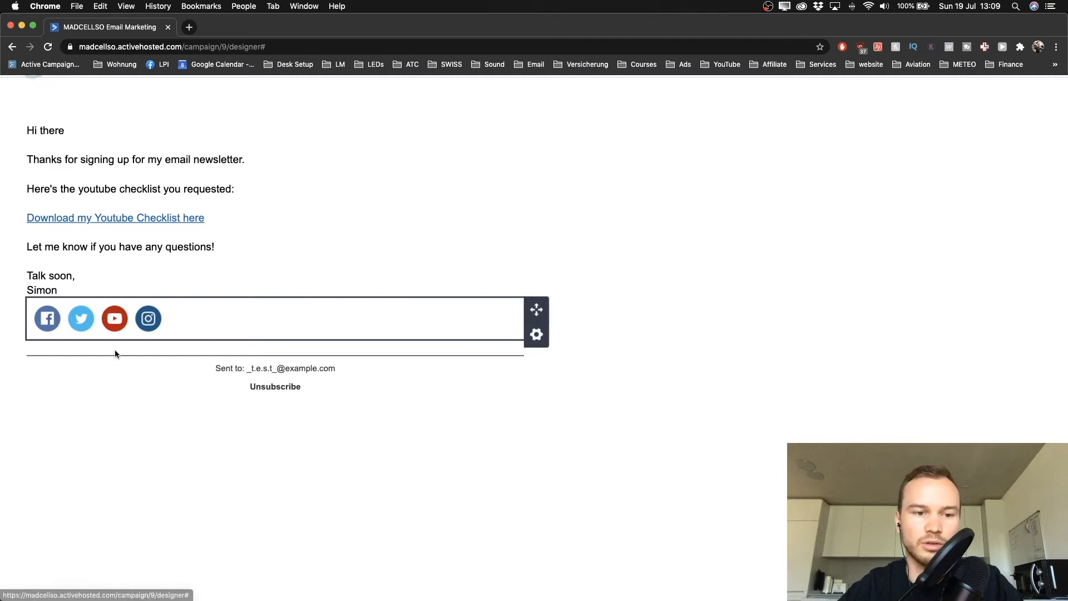
pyautogui.scroll(1, 114, 353)
pyautogui.scroll(-3, 116, 355)
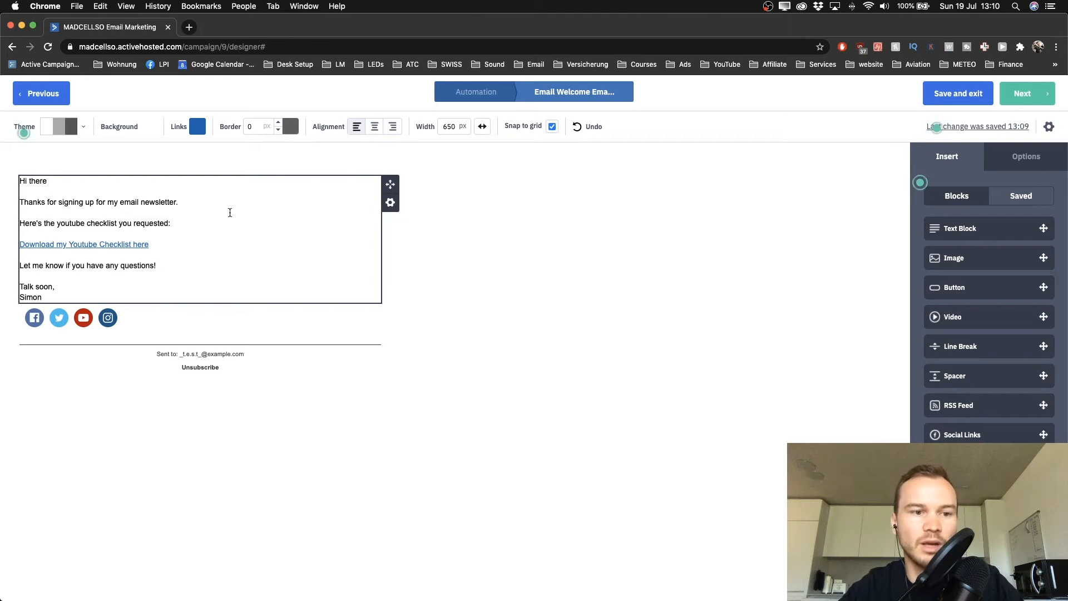
# Save the Welcome Email's body text block to the content library as 'Text Template 1'
pyautogui.moveTo(21, 183); pyautogui.dragTo(183, 281)
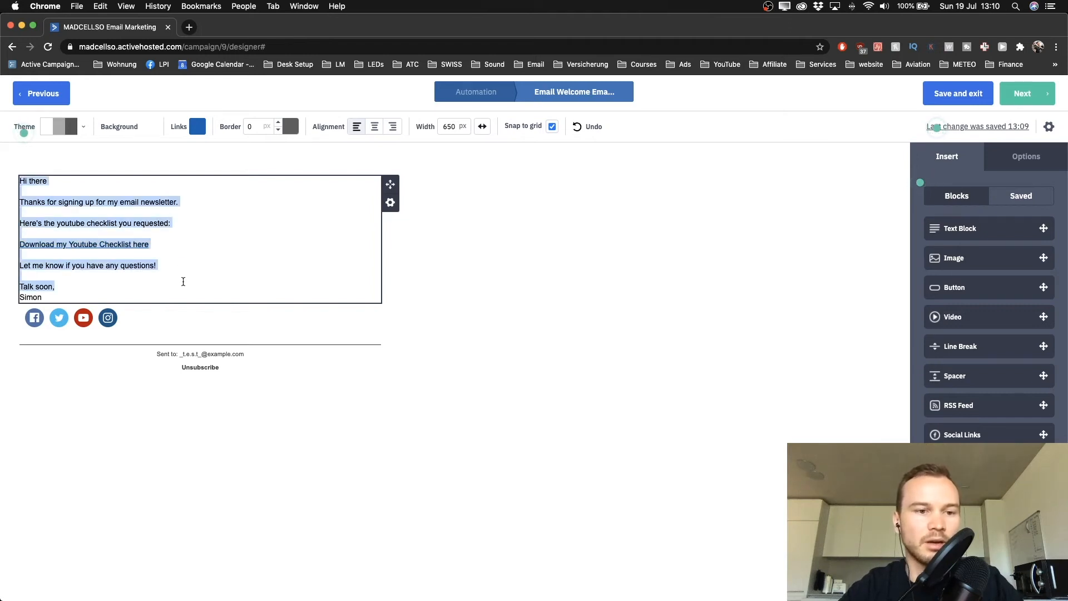
pyautogui.click(234, 248)
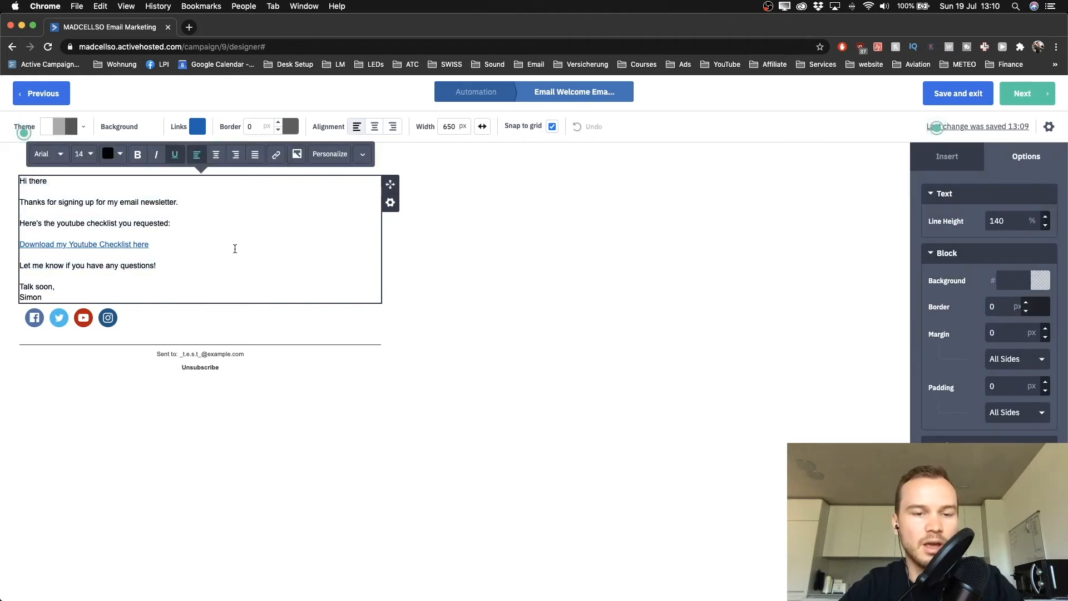
pyautogui.click(432, 267)
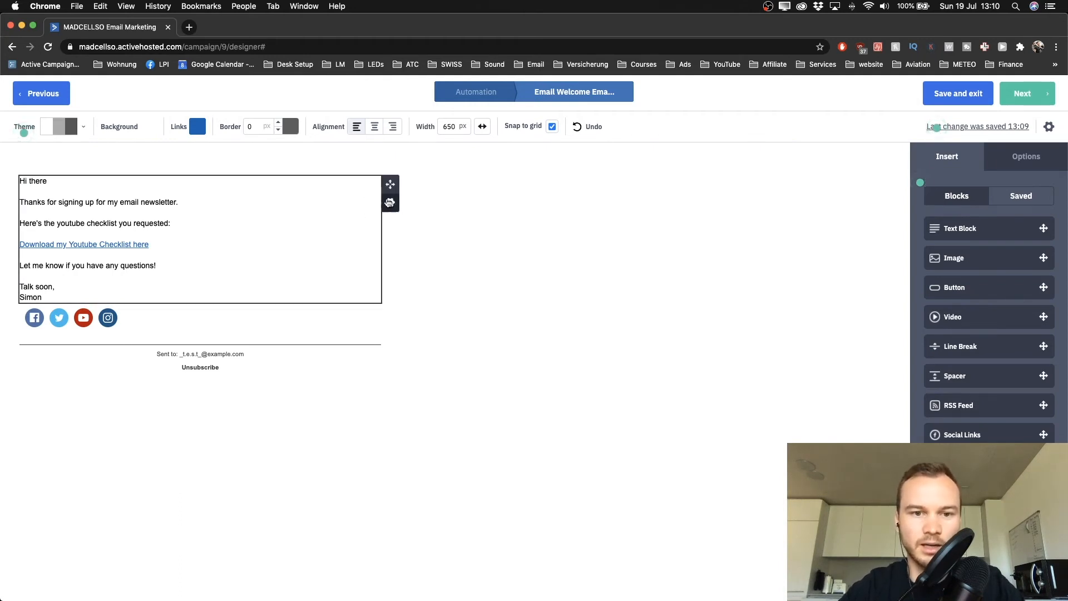
pyautogui.click(391, 204)
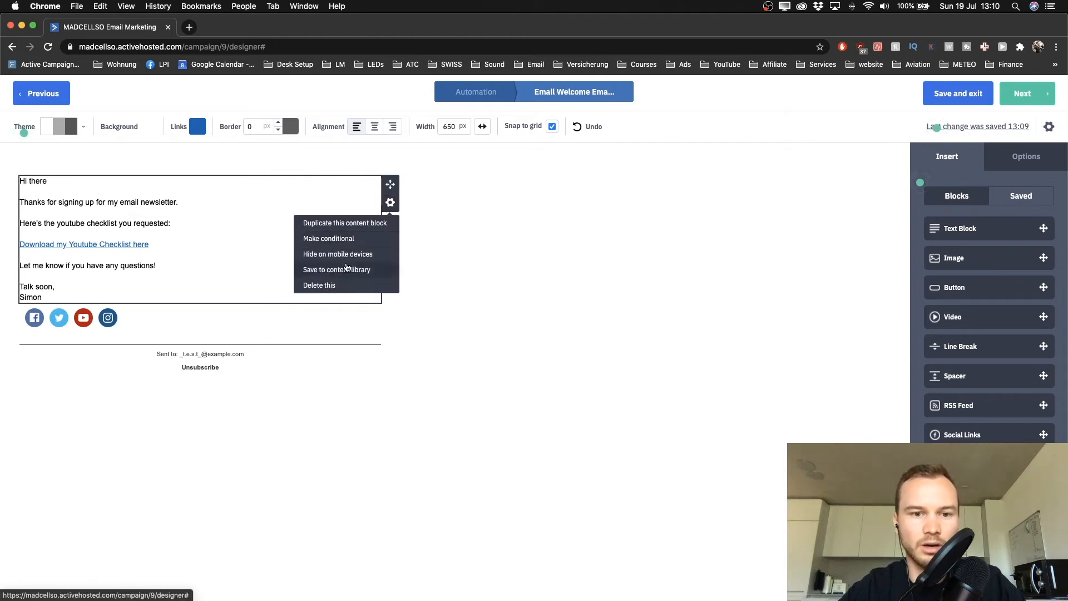
pyautogui.click(334, 272)
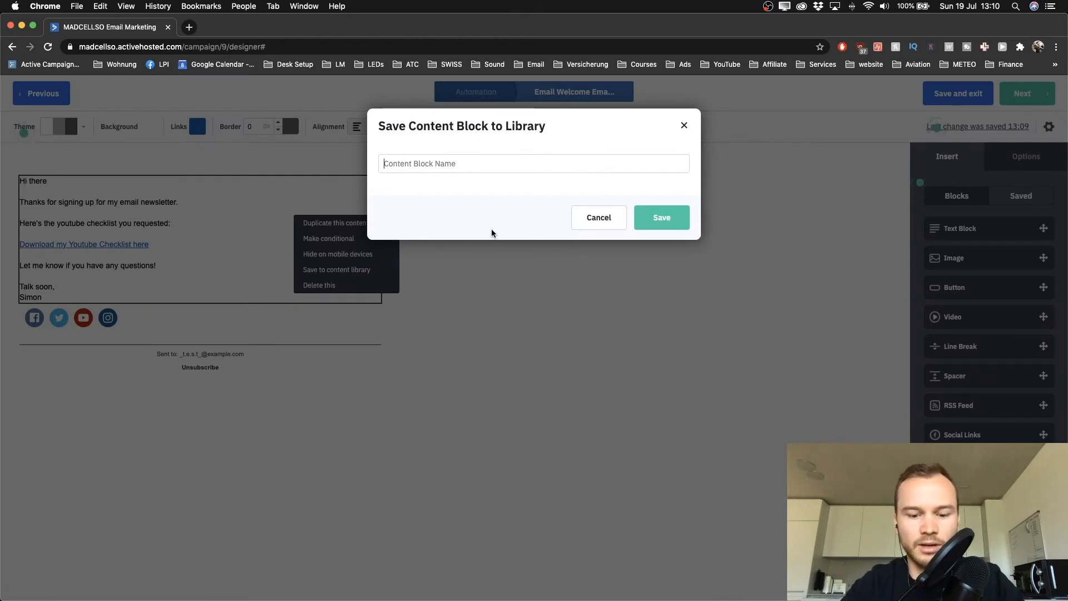
pyautogui.write('Text Template 1')
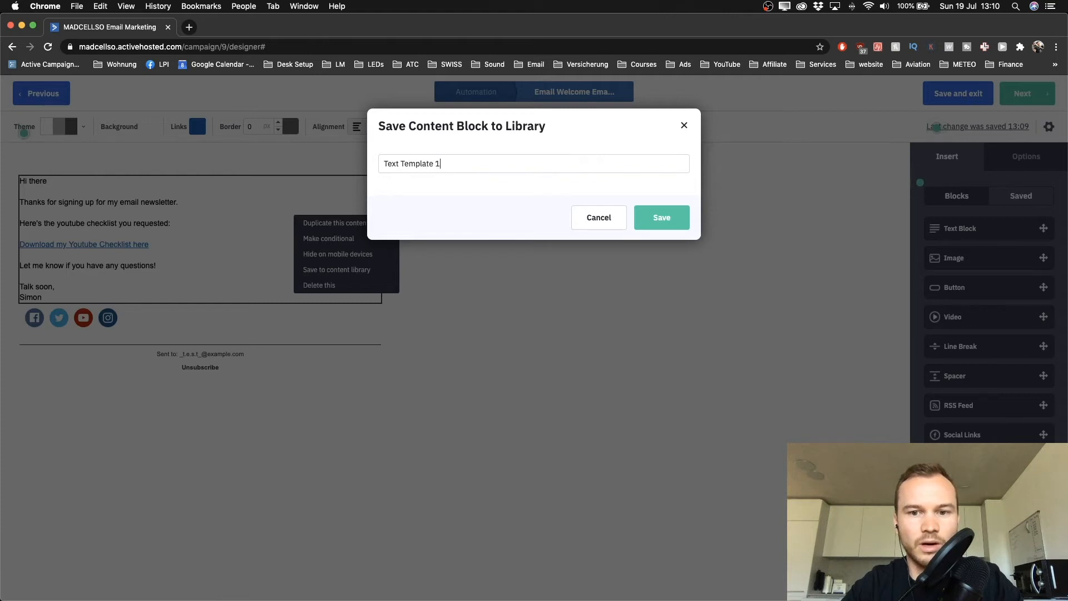
pyautogui.click(662, 217)
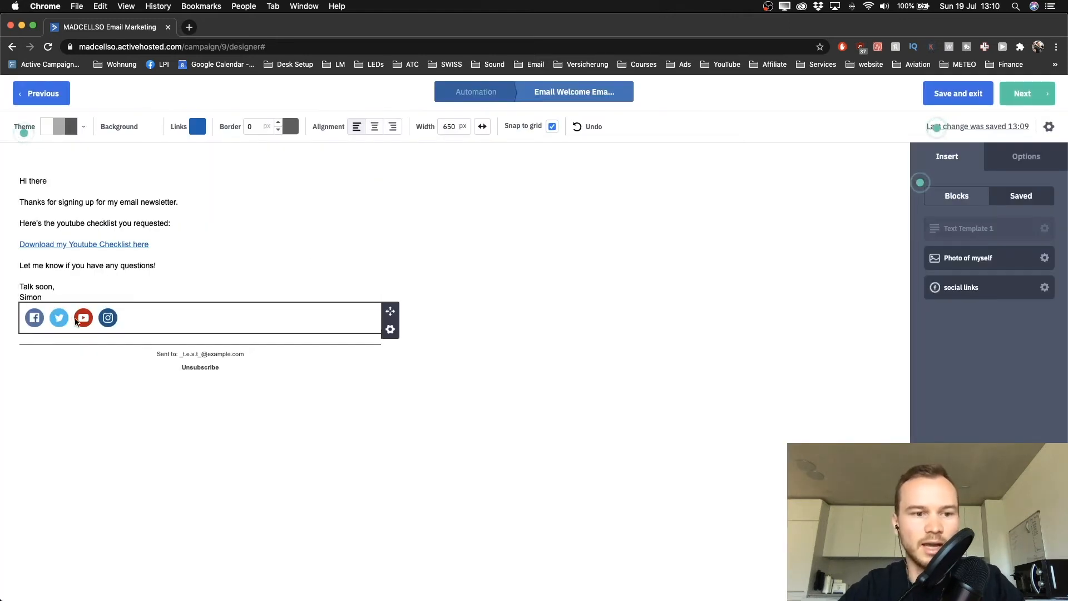
# Save the social icons block to the content library as 'Social Links 1'
pyautogui.click(390, 328)
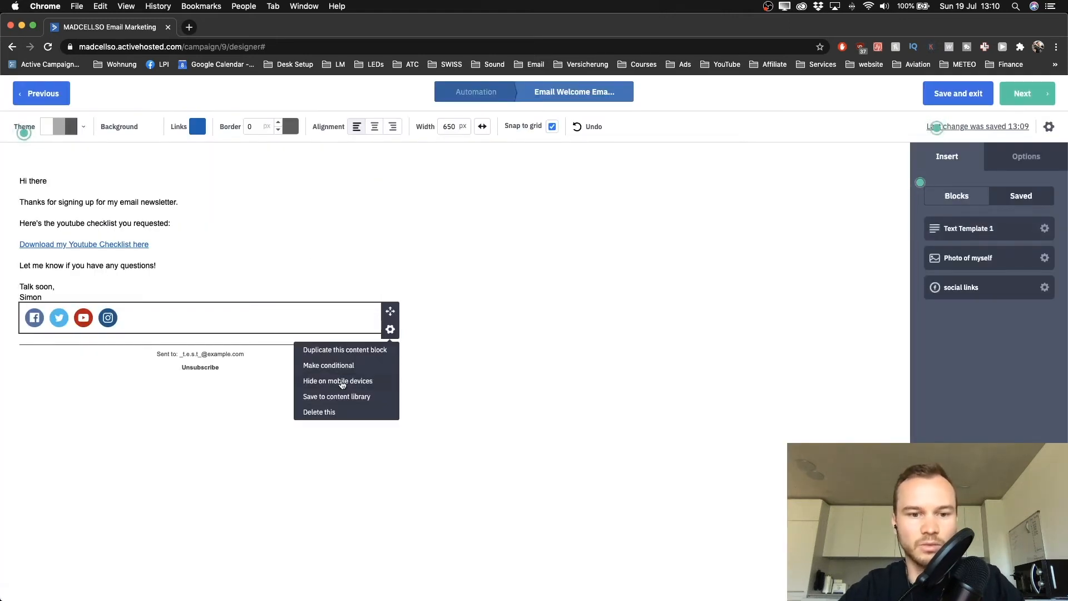
pyautogui.click(338, 396)
pyautogui.write('Soc')
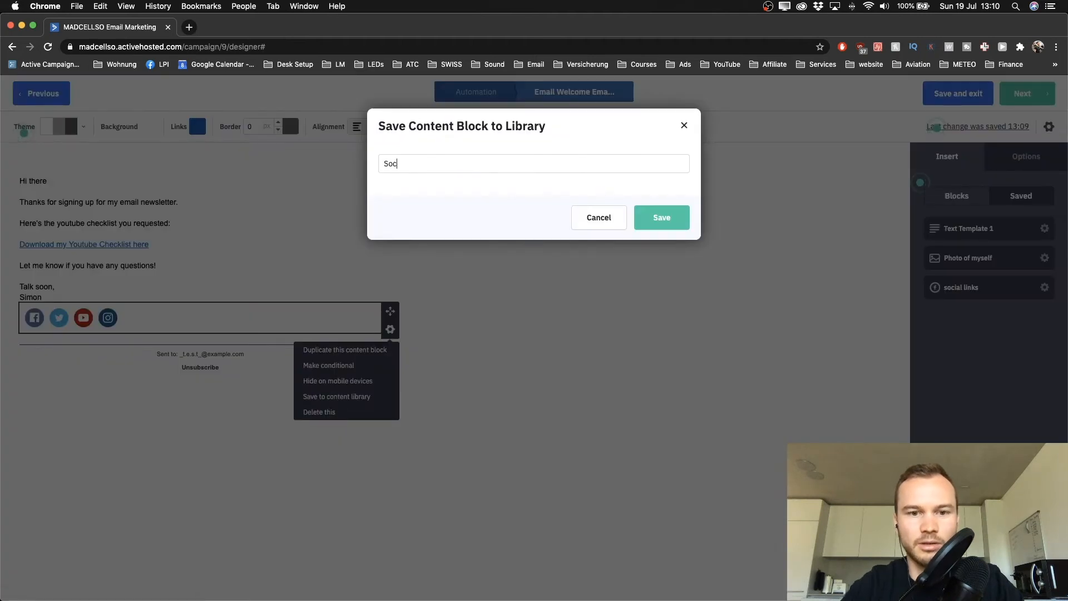
pyautogui.write('ial Links 1')
pyautogui.click(662, 218)
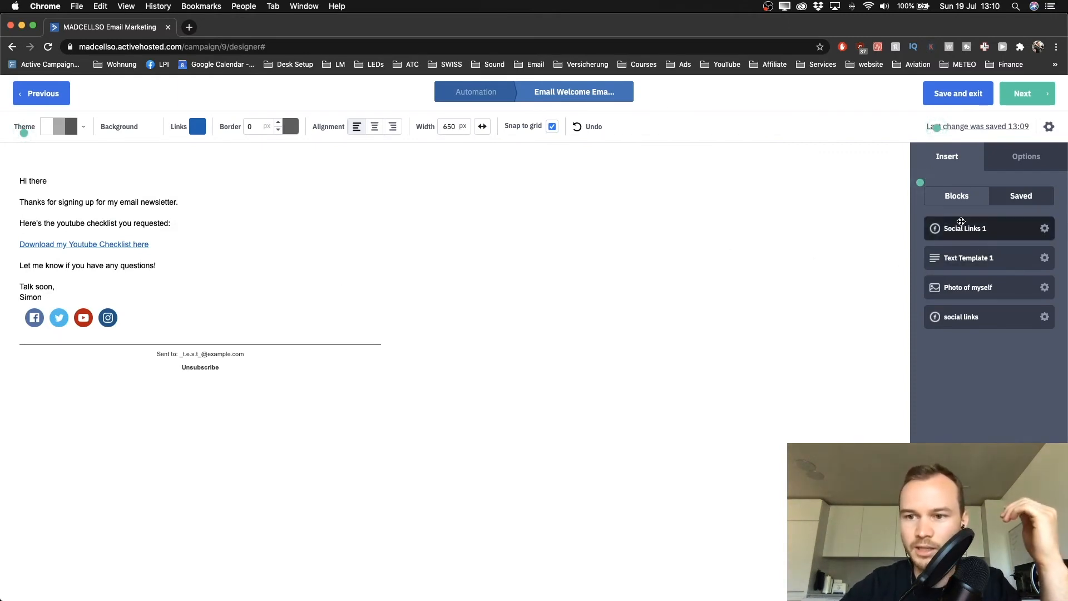
# Place the saved round 'Photo of myself' block between the sign-off and the social icons
pyautogui.moveTo(975, 229); pyautogui.dragTo(1001, 237)
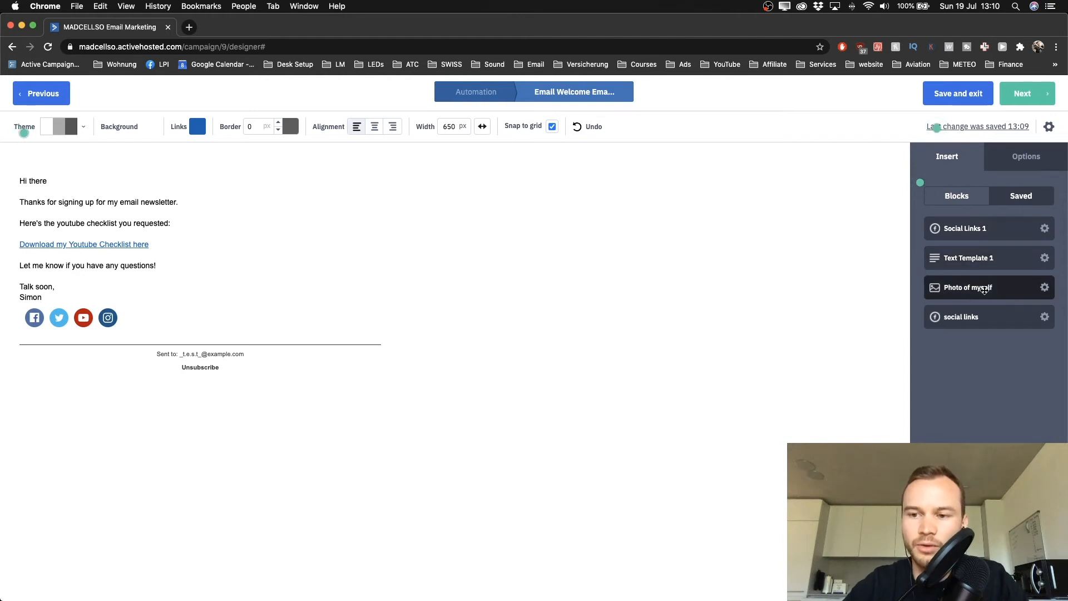
pyautogui.moveTo(984, 290); pyautogui.dragTo(118, 306)
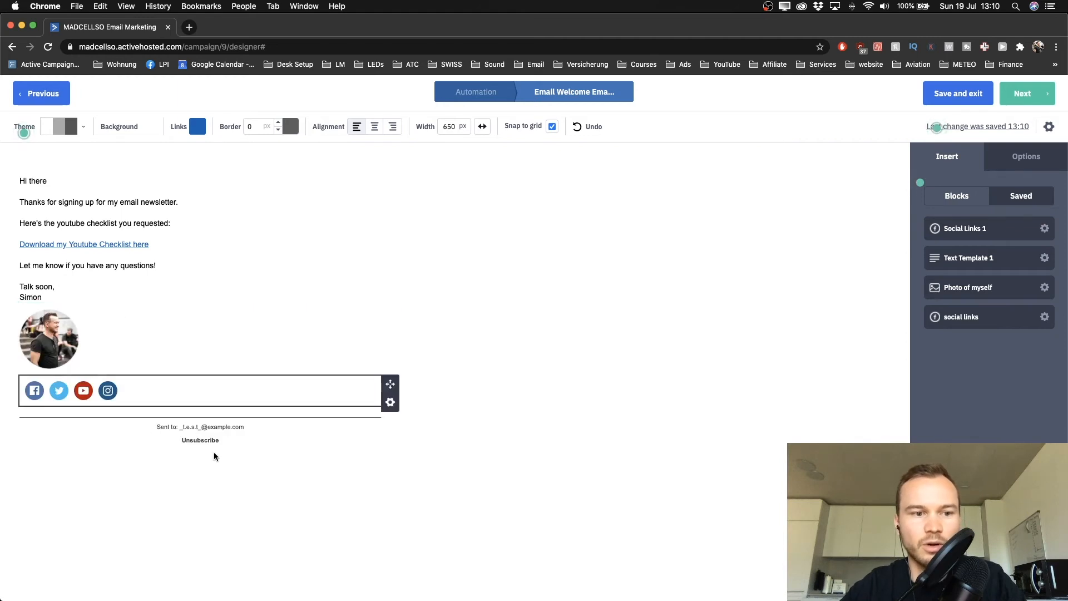
pyautogui.scroll(3, 45, 345)
pyautogui.hscroll(-1, 45, 344)
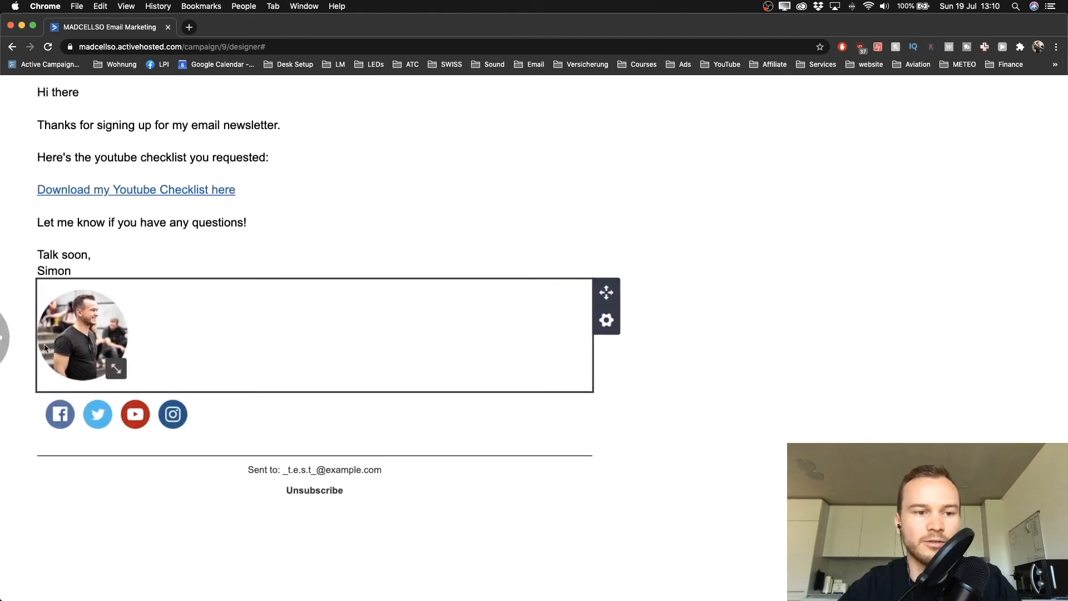
pyautogui.scroll(-3, 96, 328)
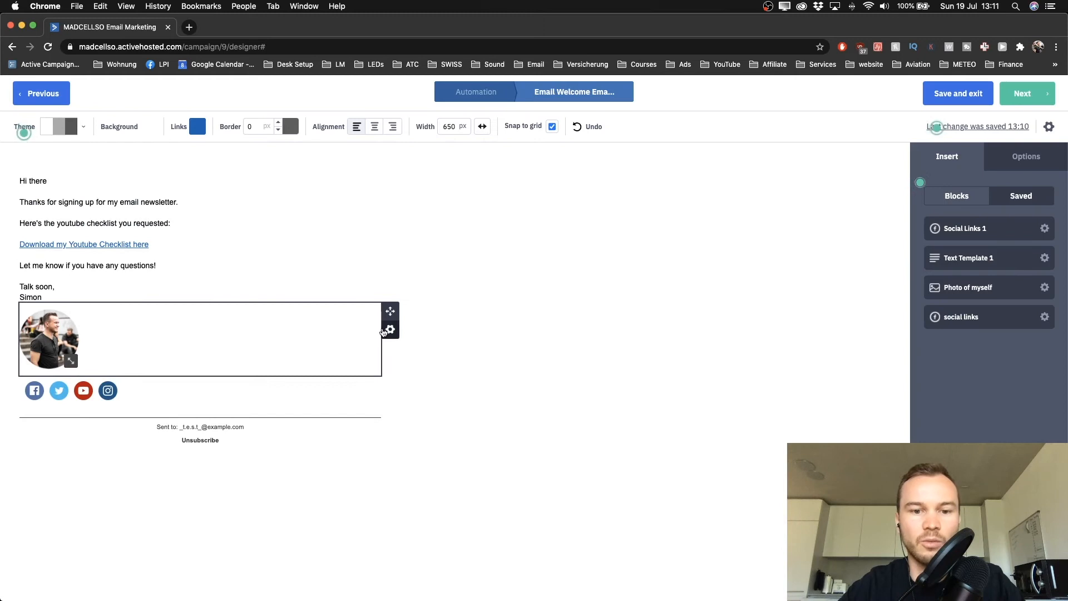
pyautogui.click(388, 330)
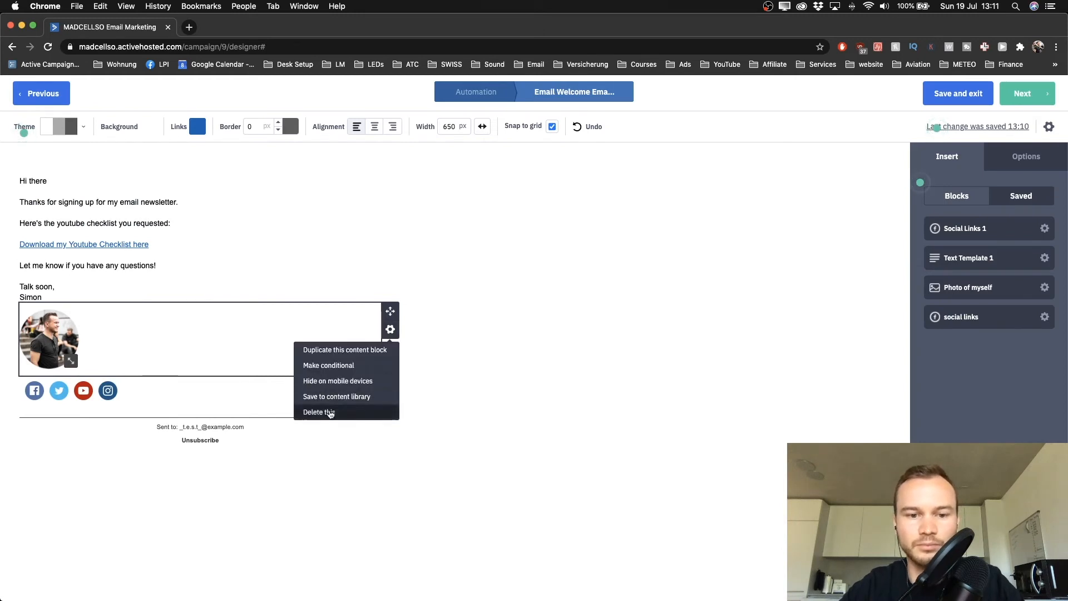
pyautogui.click(577, 323)
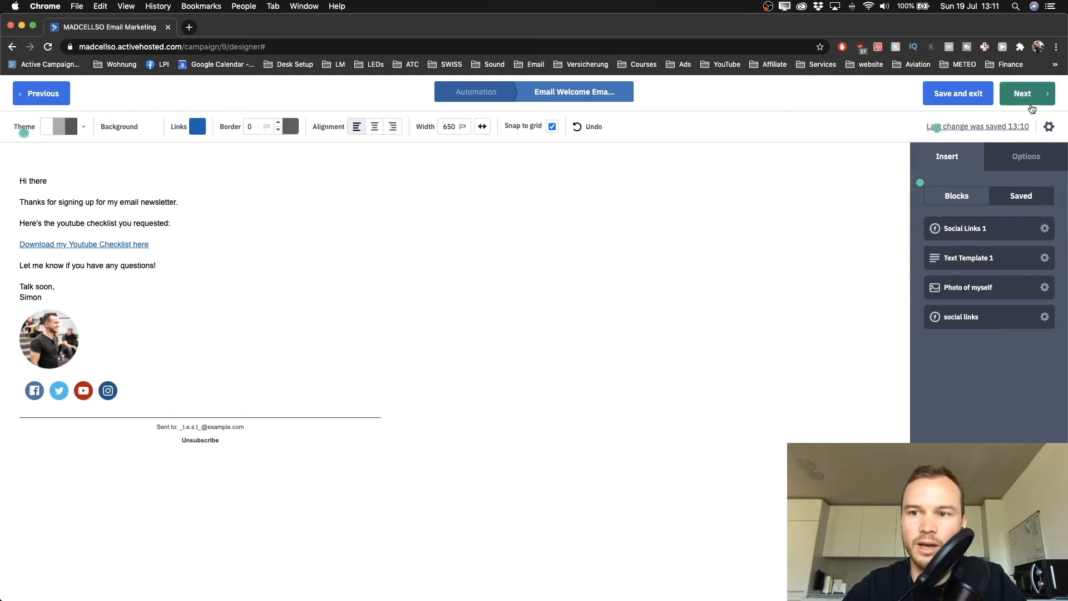
# Review the summary's subject, sender, 'Welcome Email: Youtube' message name and tracking settings
pyautogui.click(1026, 95)
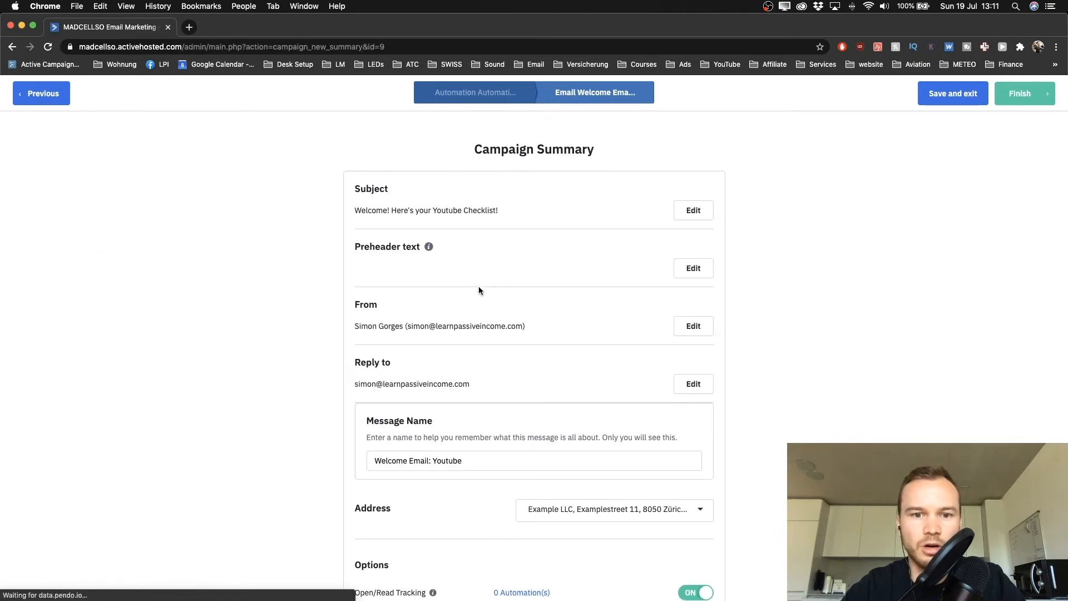
pyautogui.scroll(-1, 397, 212)
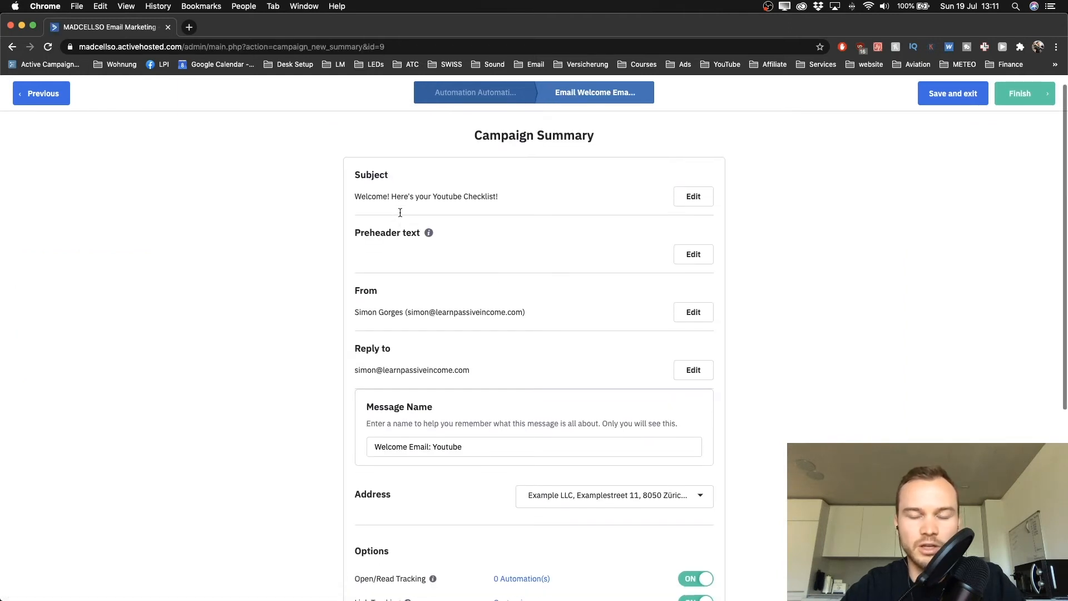
pyautogui.scroll(-2, 431, 187)
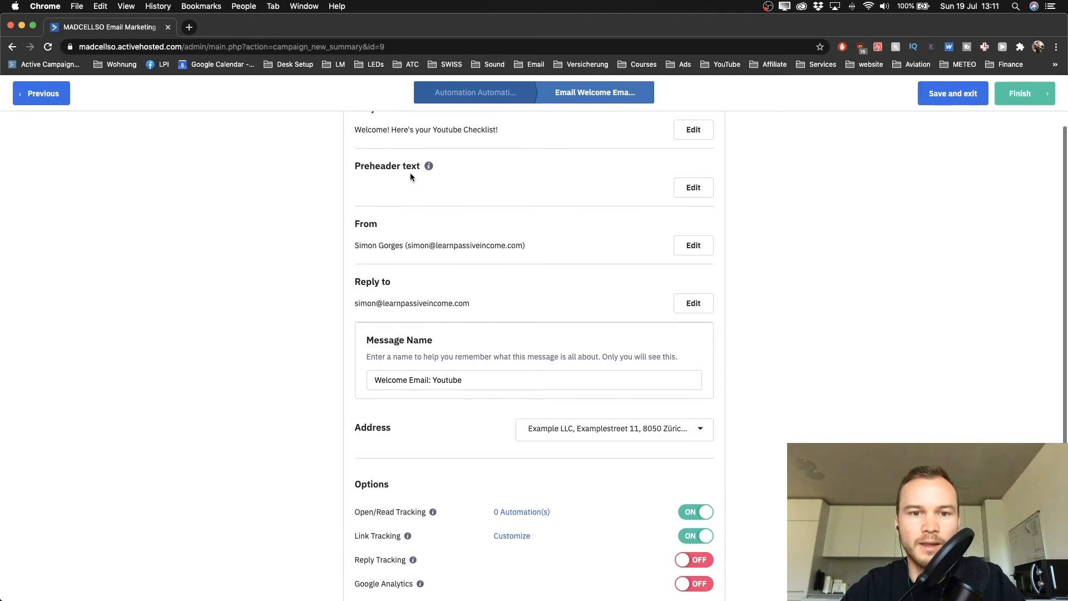
pyautogui.scroll(3, 395, 171)
pyautogui.scroll(1, 395, 172)
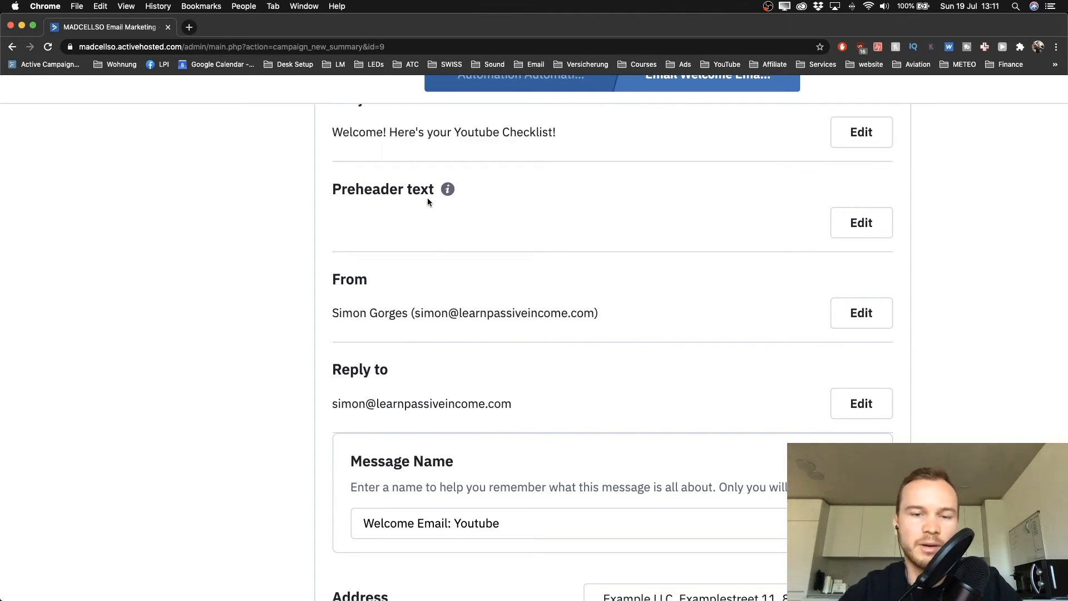
pyautogui.scroll(-3, 427, 201)
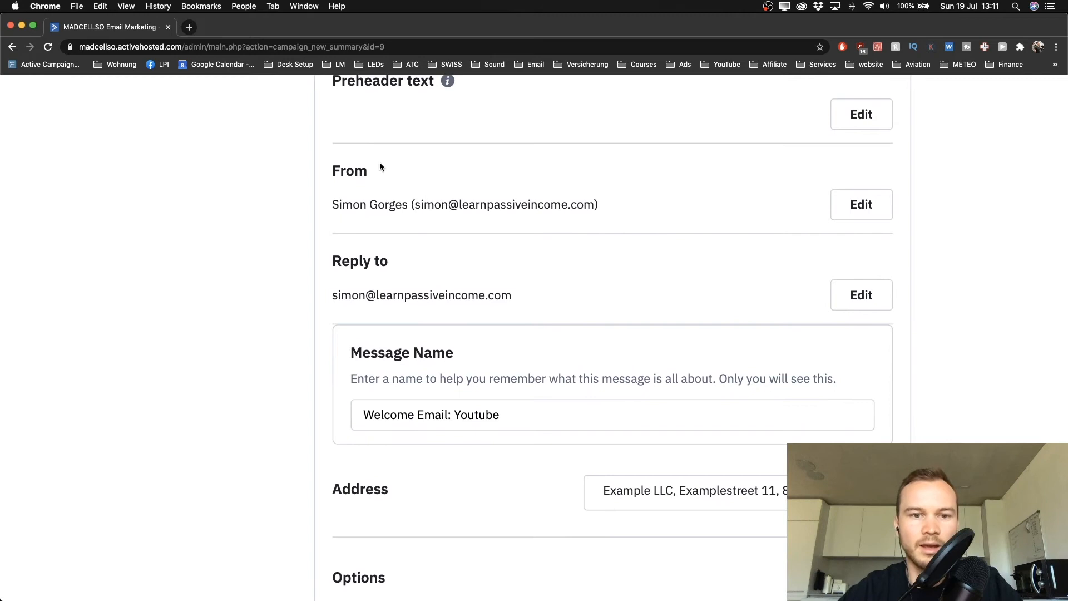
pyautogui.scroll(-3, 424, 204)
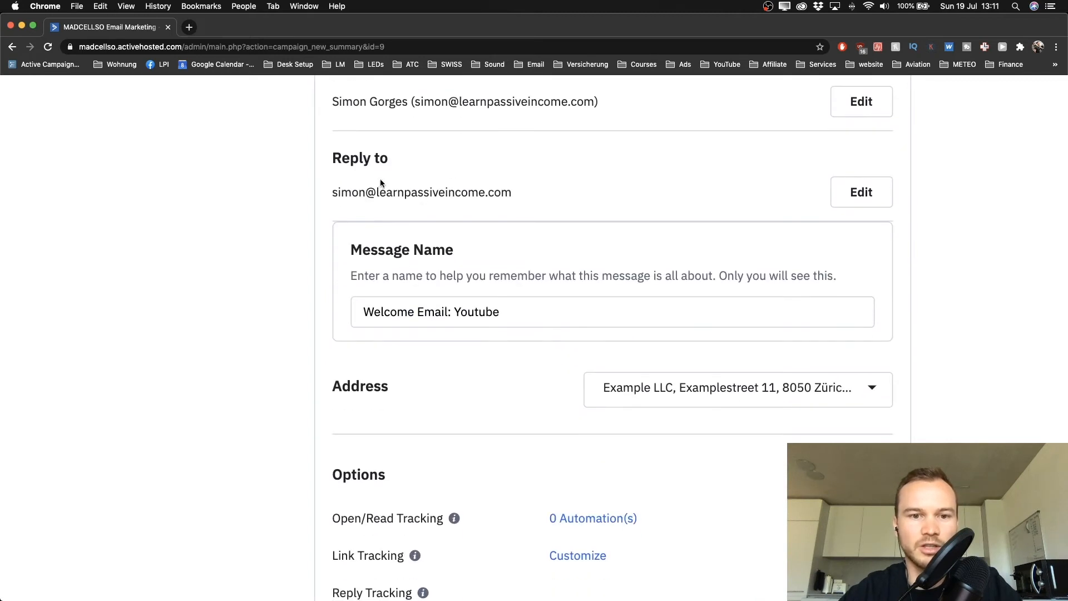
pyautogui.scroll(-2, 378, 189)
pyautogui.scroll(-1, 394, 204)
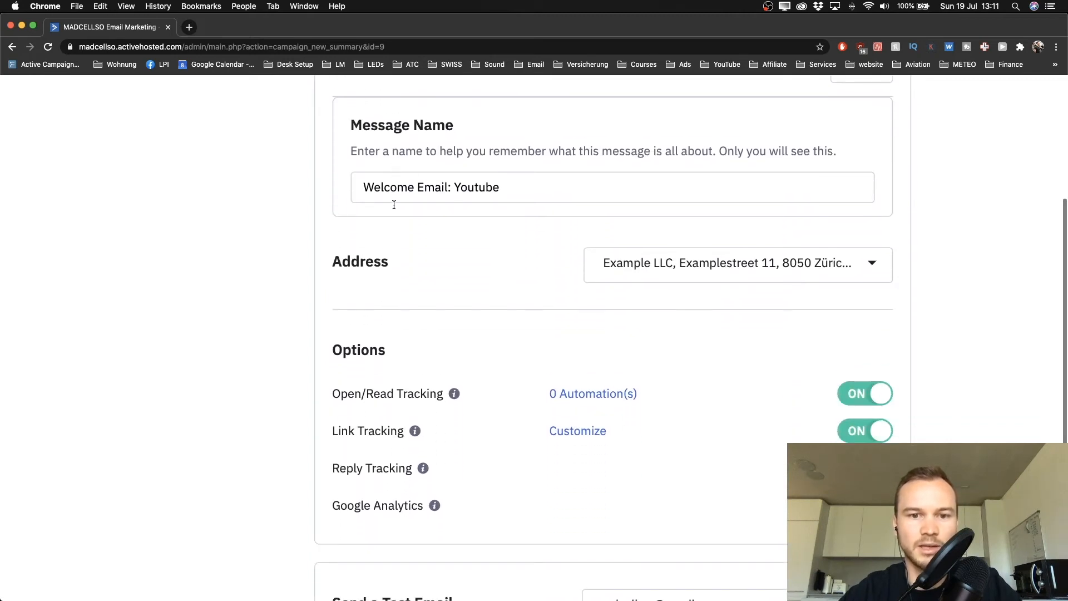
pyautogui.moveTo(373, 190); pyautogui.dragTo(510, 183)
pyautogui.scroll(-2, 510, 184)
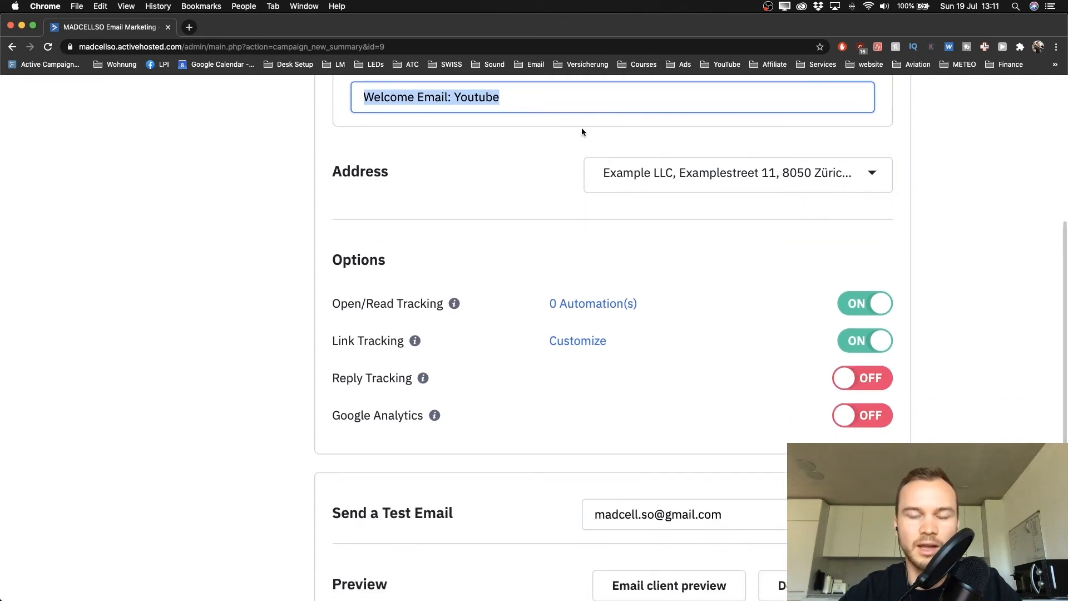
pyautogui.click(488, 177)
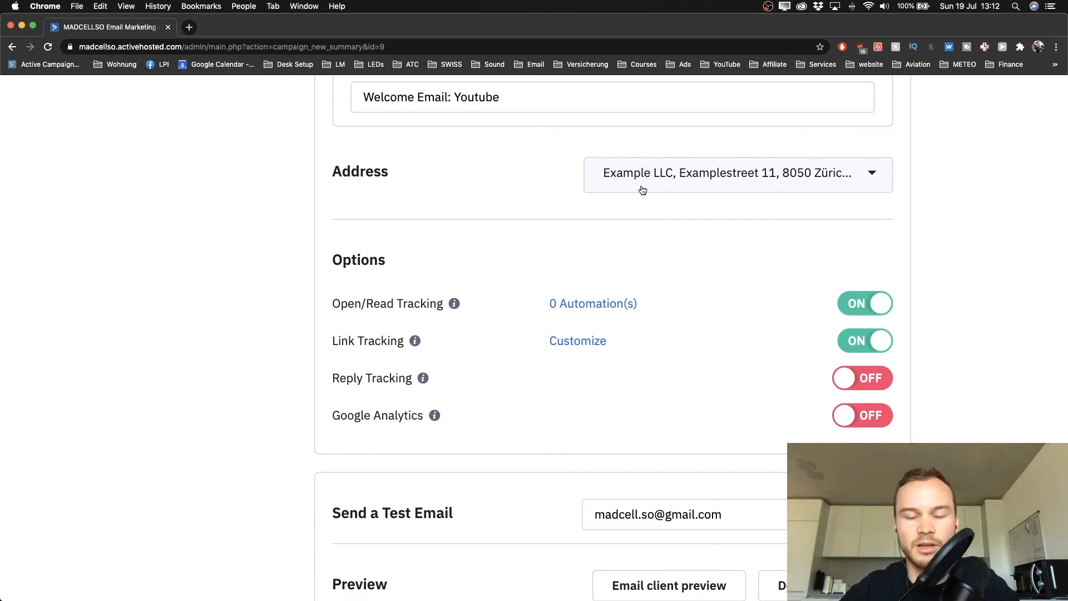
pyautogui.scroll(-2, 578, 205)
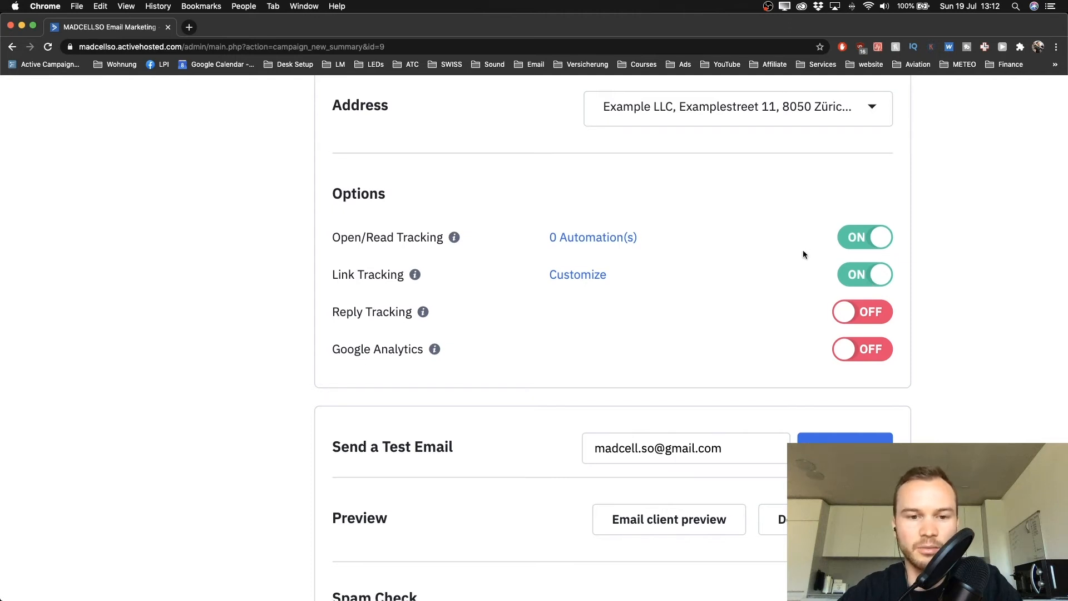
pyautogui.scroll(-3, 803, 249)
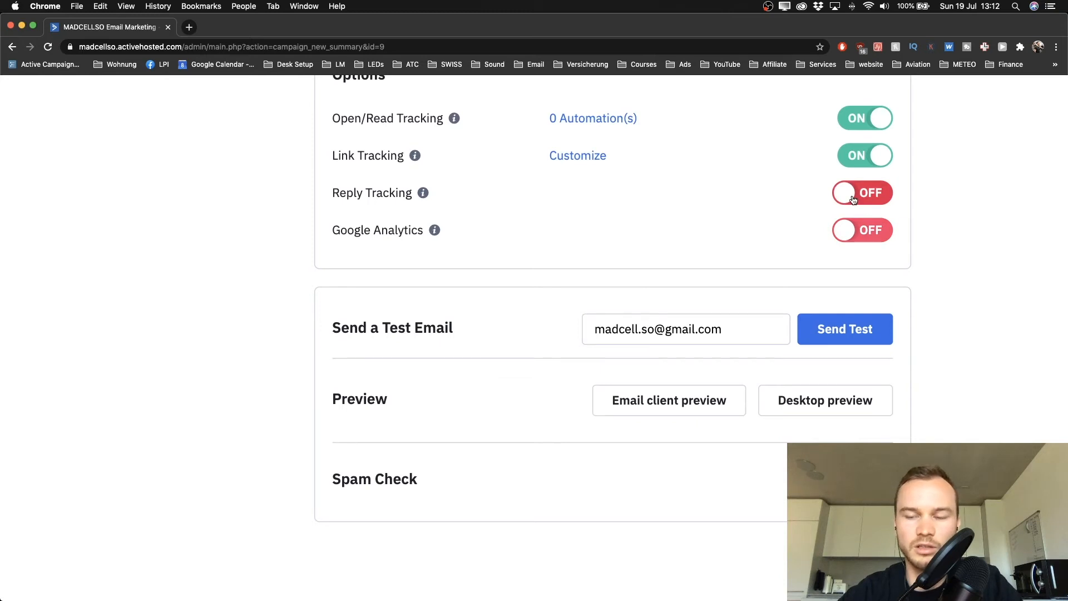
pyautogui.scroll(1, 853, 200)
pyautogui.scroll(-2, 711, 288)
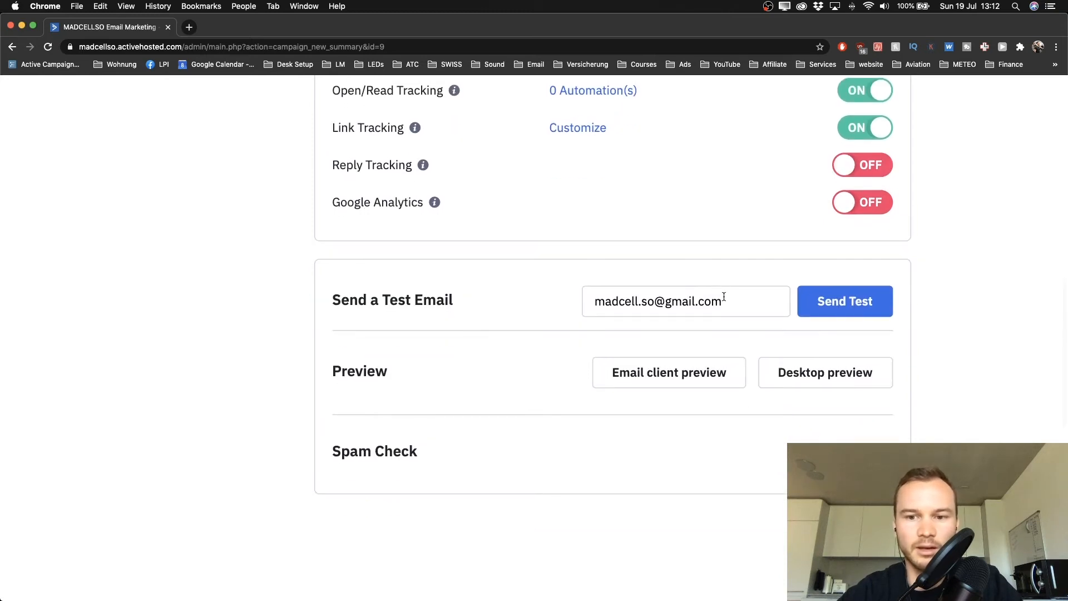
pyautogui.hscroll(3, 723, 297)
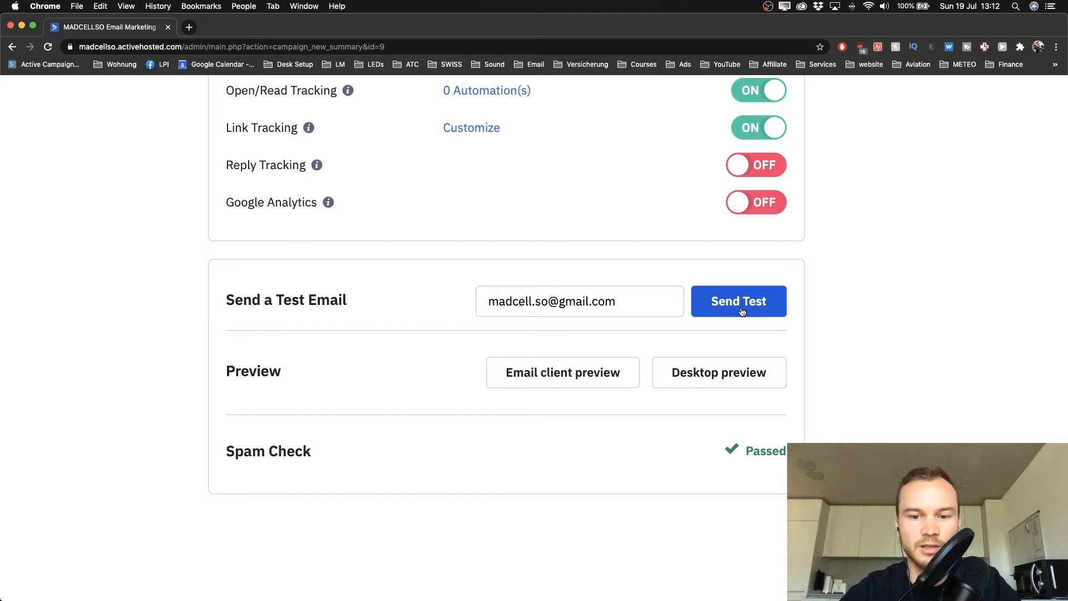
pyautogui.click(703, 378)
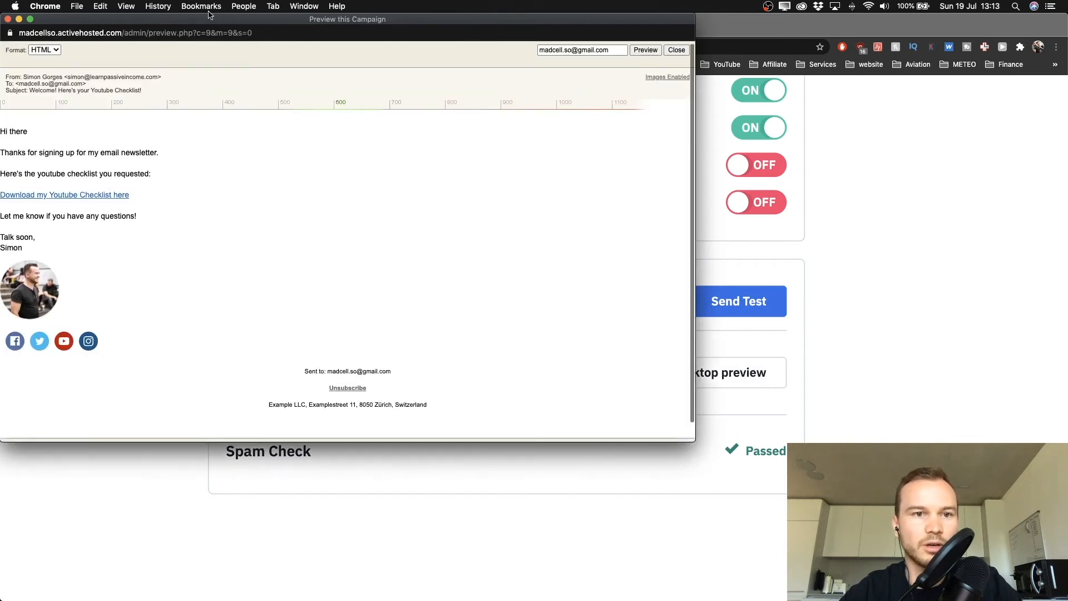
pyautogui.moveTo(204, 21); pyautogui.dragTo(296, 22)
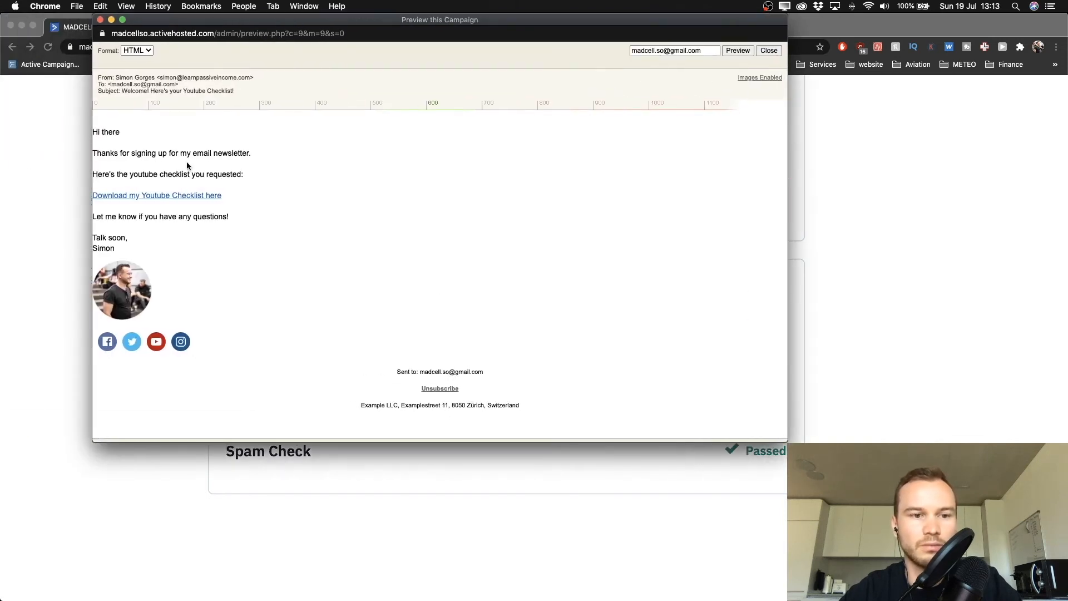
pyautogui.click(100, 20)
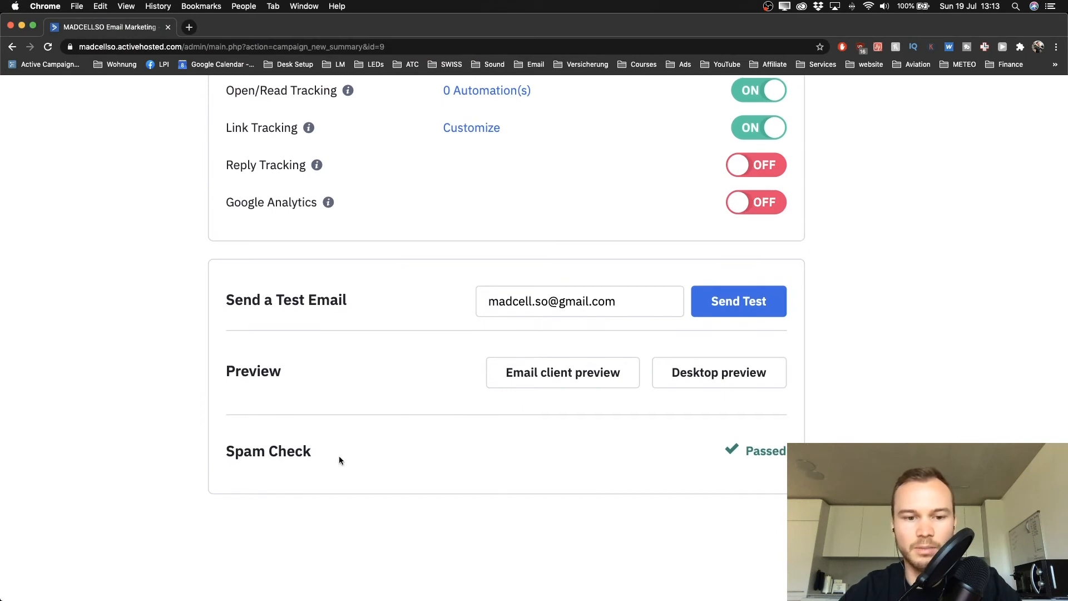
pyautogui.scroll(2, 494, 472)
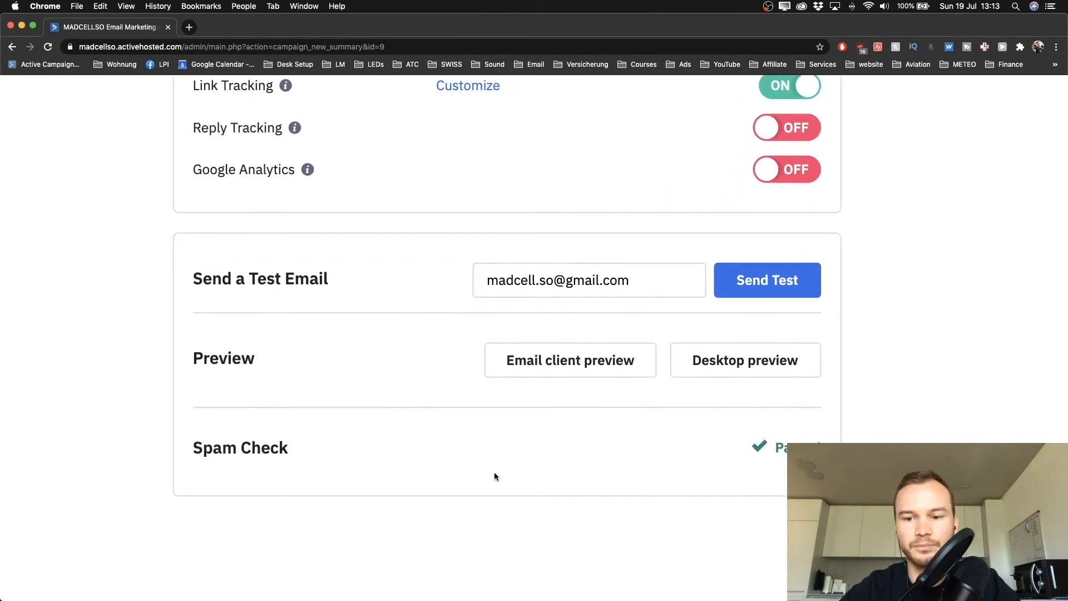
pyautogui.hscroll(5, 494, 472)
pyautogui.hscroll(-3, 494, 472)
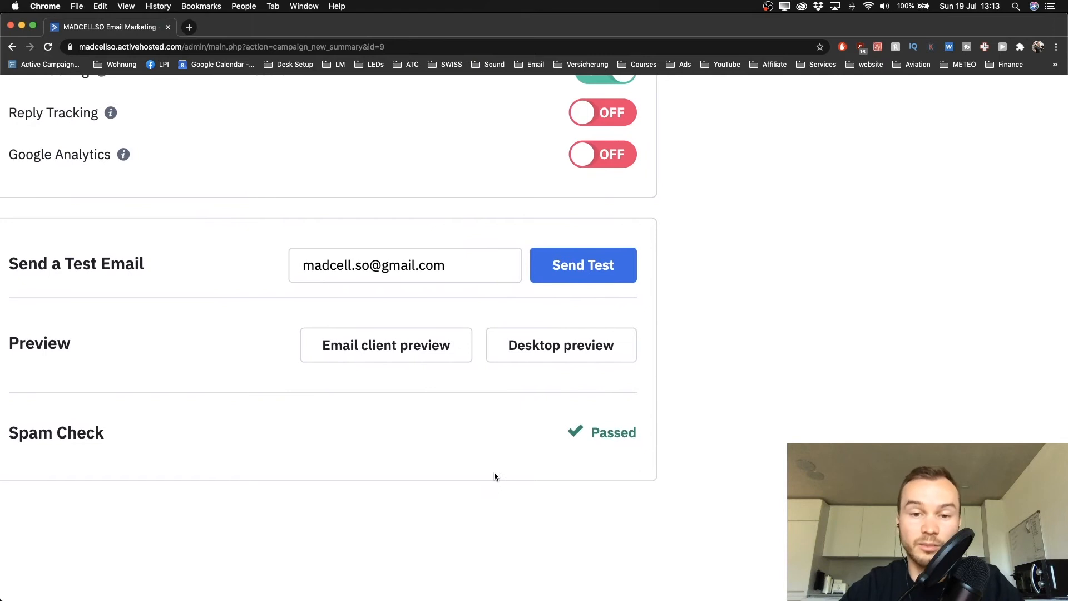
pyautogui.hscroll(-1, 494, 477)
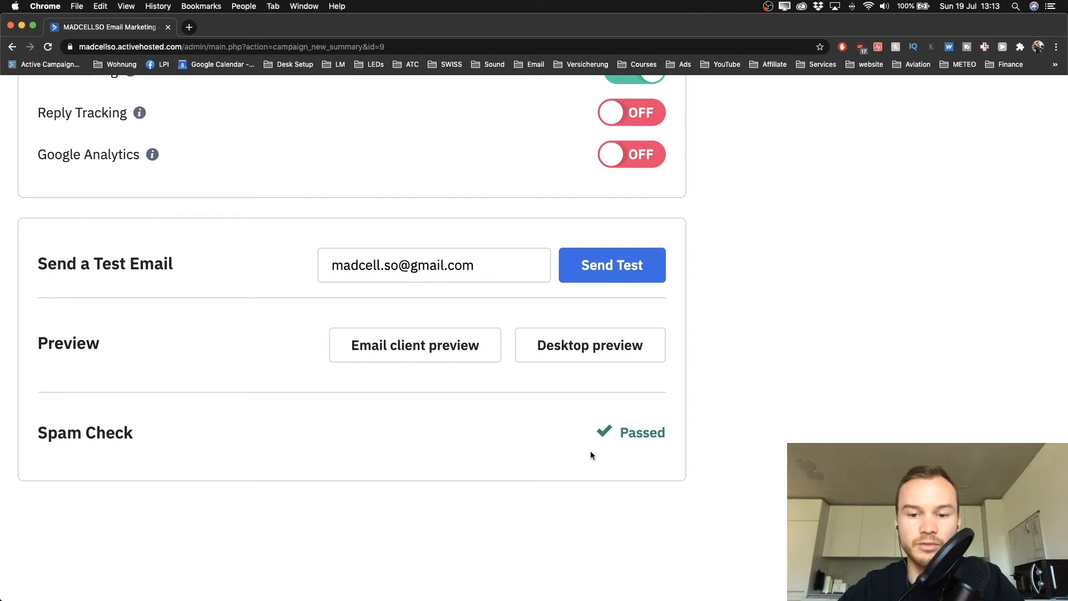
pyautogui.press('super+minus')
pyautogui.press('super+minus')
pyautogui.press('super+minus')
pyautogui.press('super+minus')
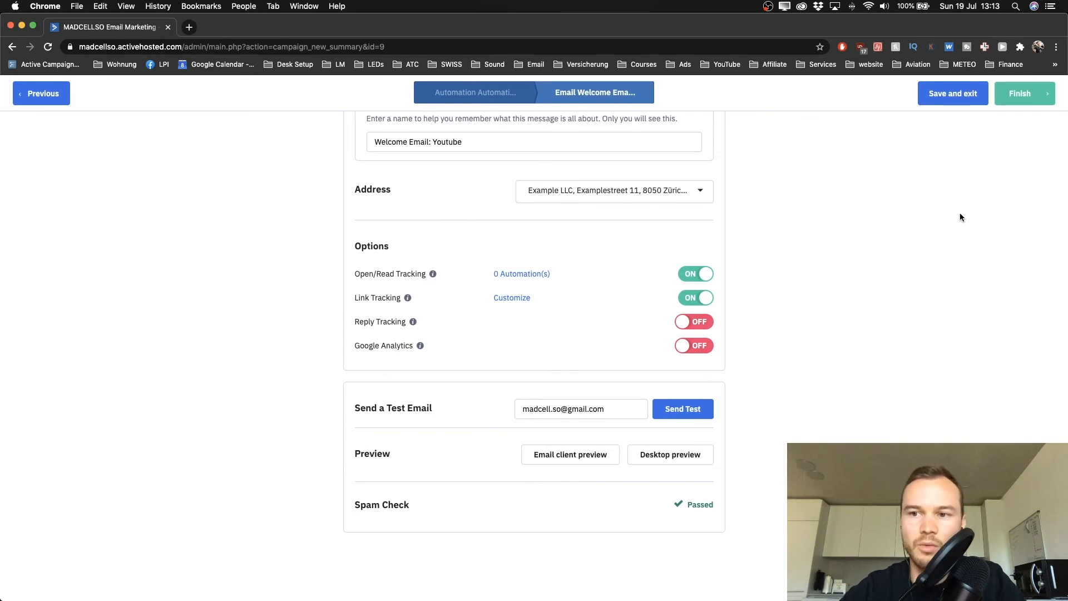
# Finish the email and save 'Welcome Email: Youtube' as the send step after the tag
pyautogui.click(1017, 103)
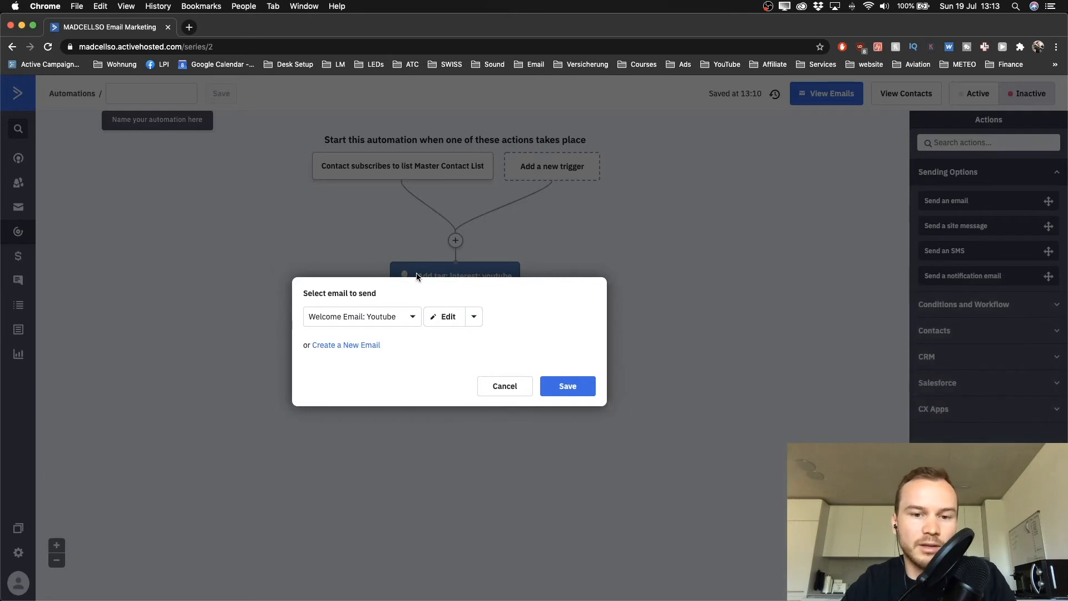
pyautogui.moveTo(404, 299)
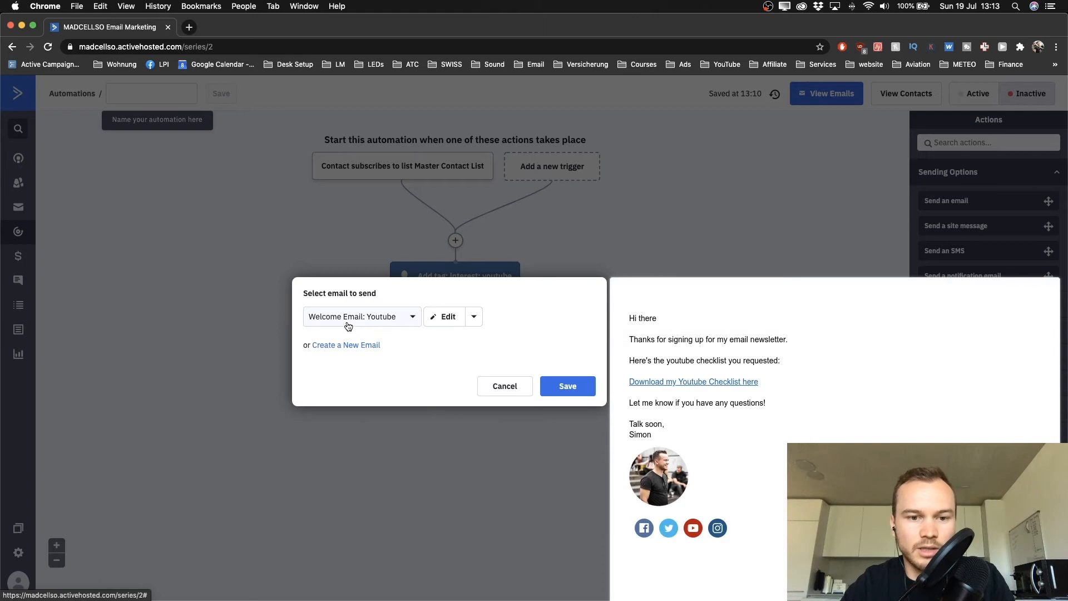
pyautogui.click(571, 390)
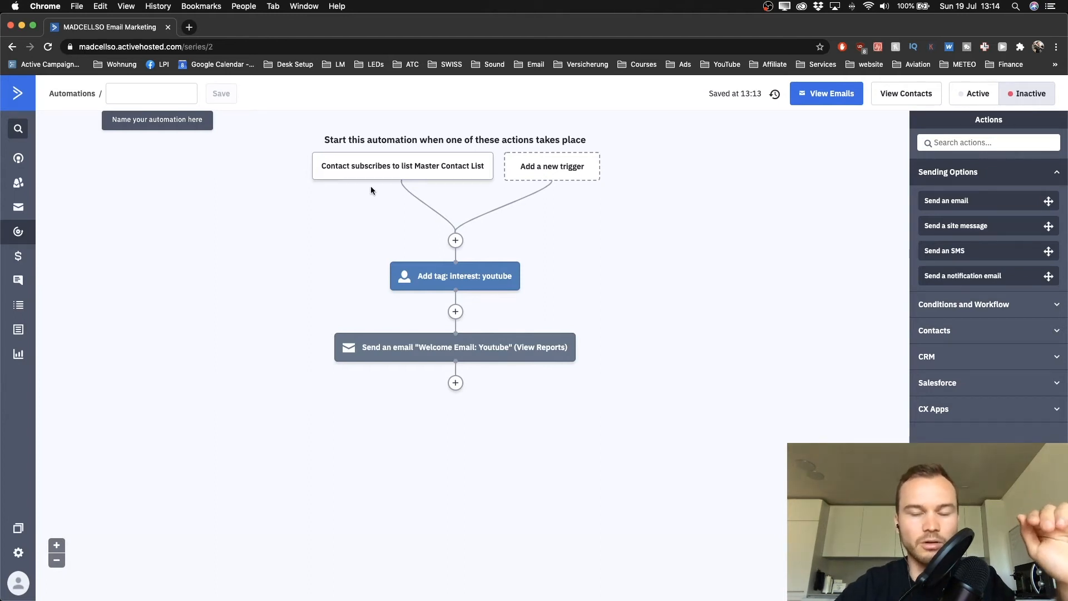
pyautogui.moveTo(481, 289)
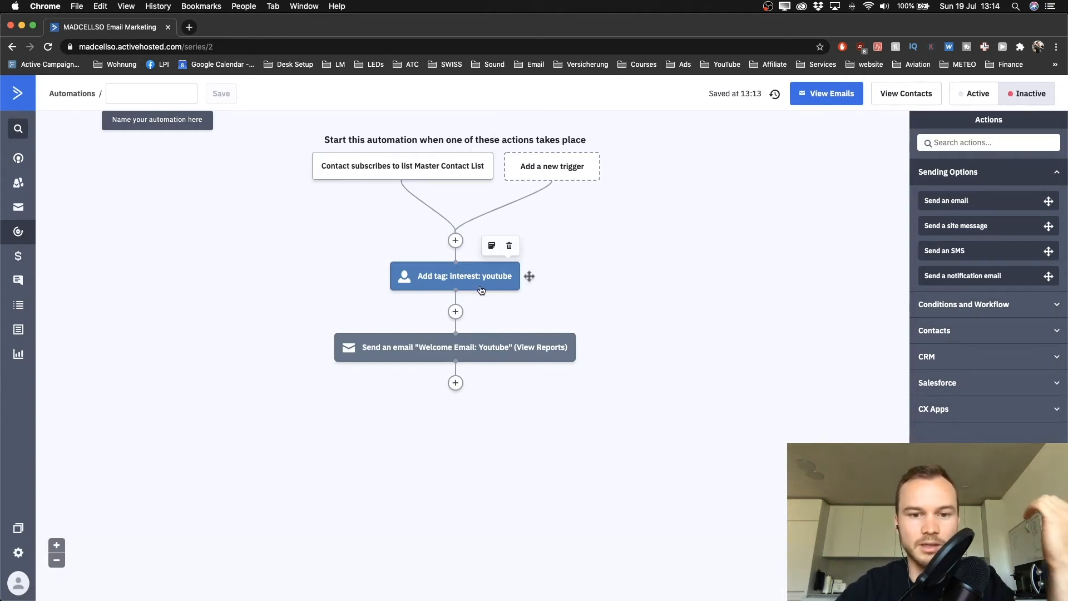
pyautogui.moveTo(444, 351)
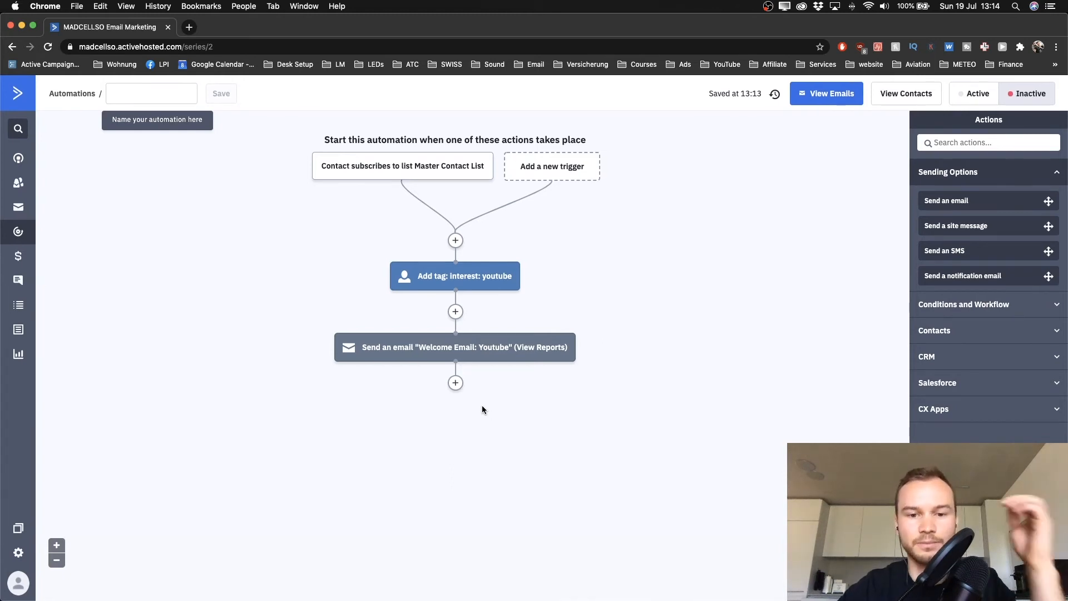
# Add a wait-until-conditions step after the email requiring Has opened 'Welcome Email: Youtube'
pyautogui.click(456, 384)
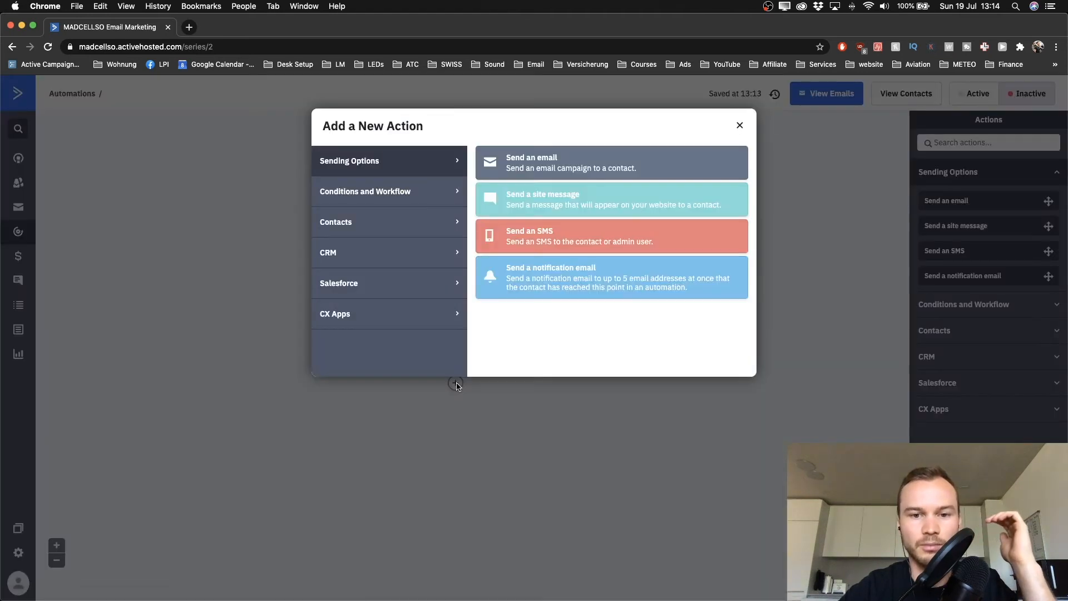
pyautogui.click(384, 201)
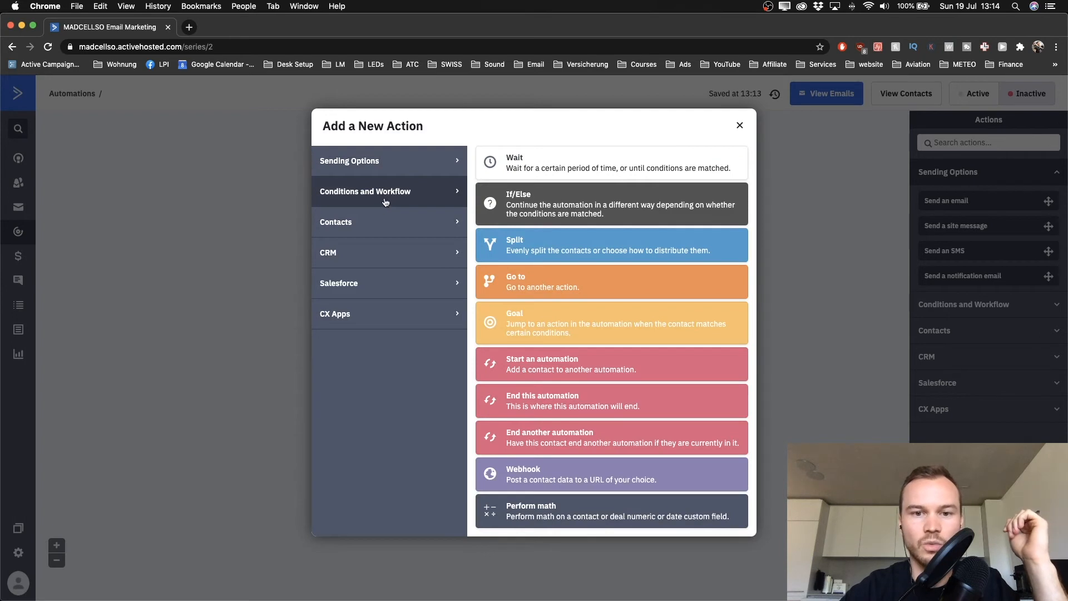
pyautogui.click(544, 165)
pyautogui.scroll(3, 396, 300)
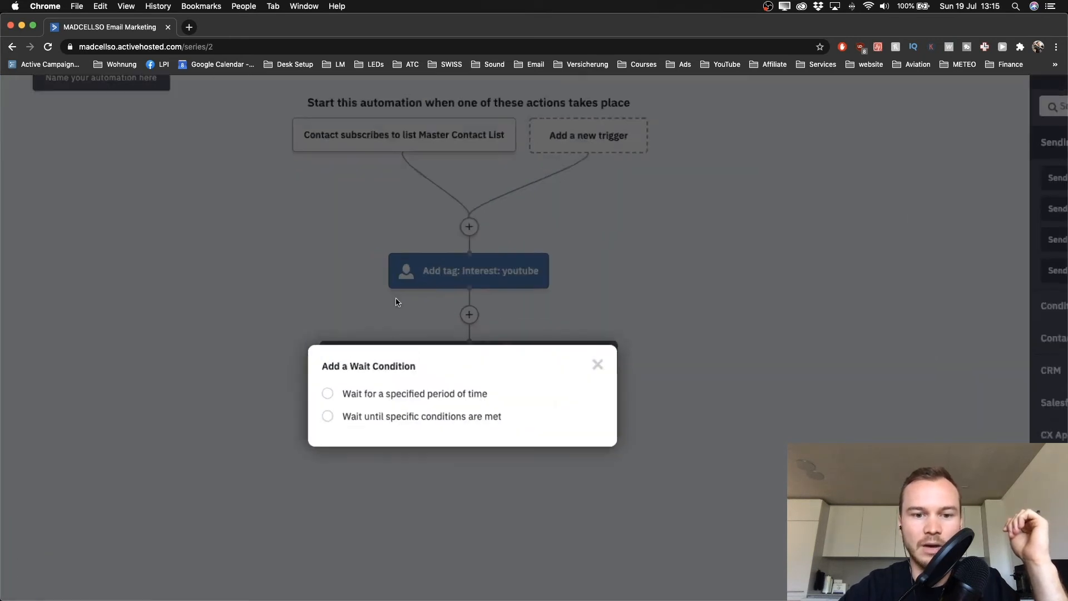
pyautogui.scroll(-2, 396, 303)
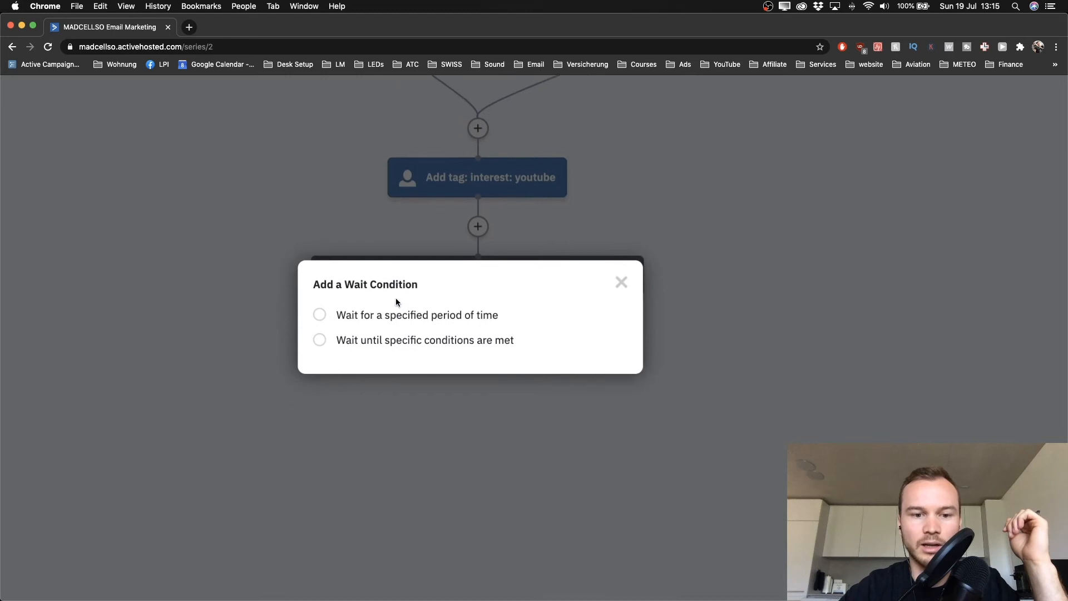
pyautogui.click(320, 339)
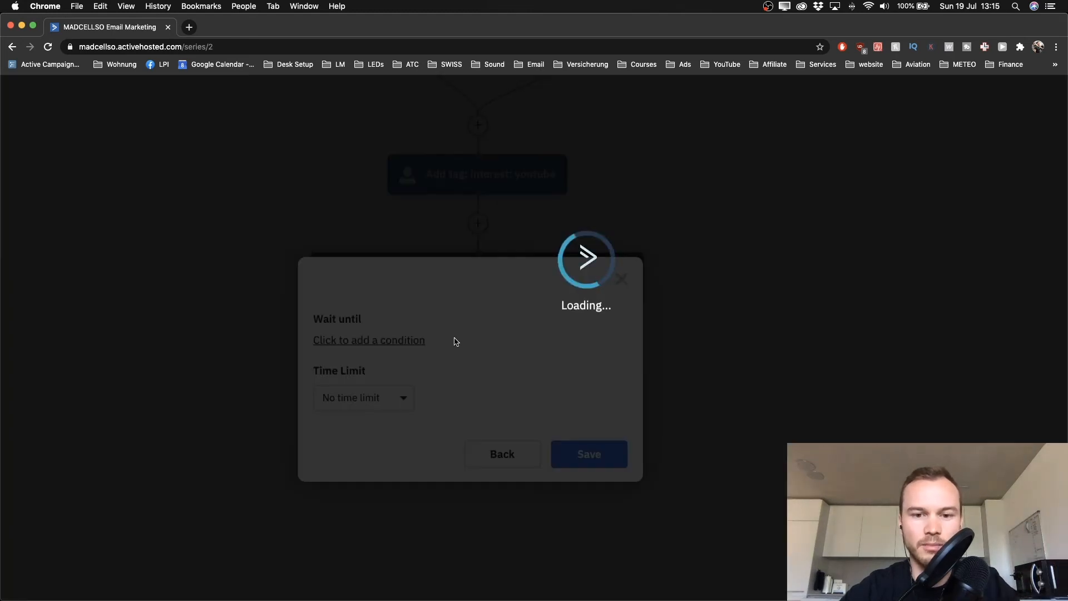
pyautogui.scroll(-3, 559, 333)
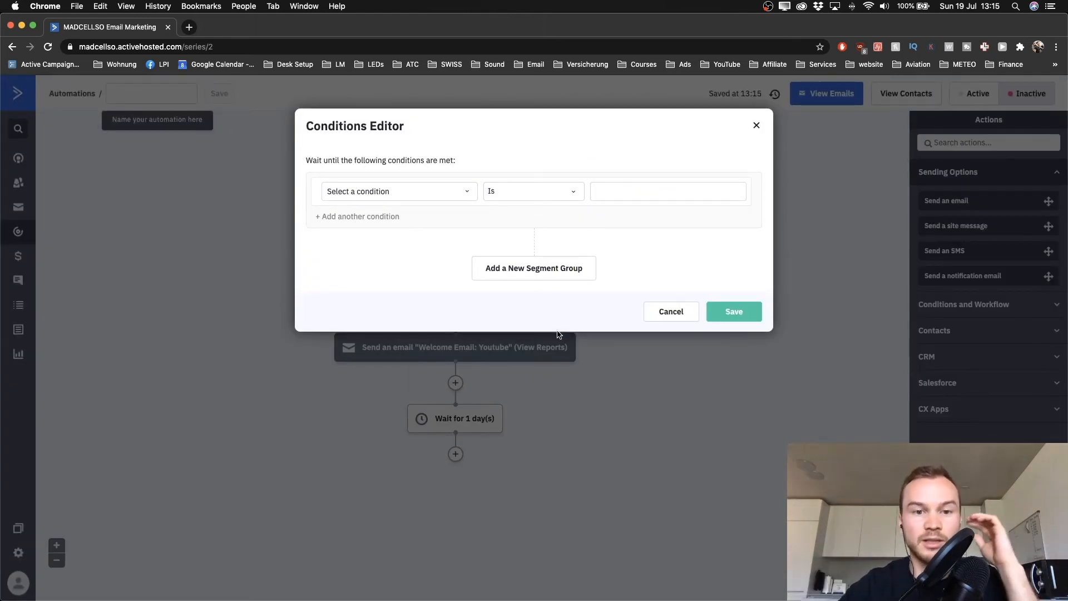
pyautogui.click(455, 195)
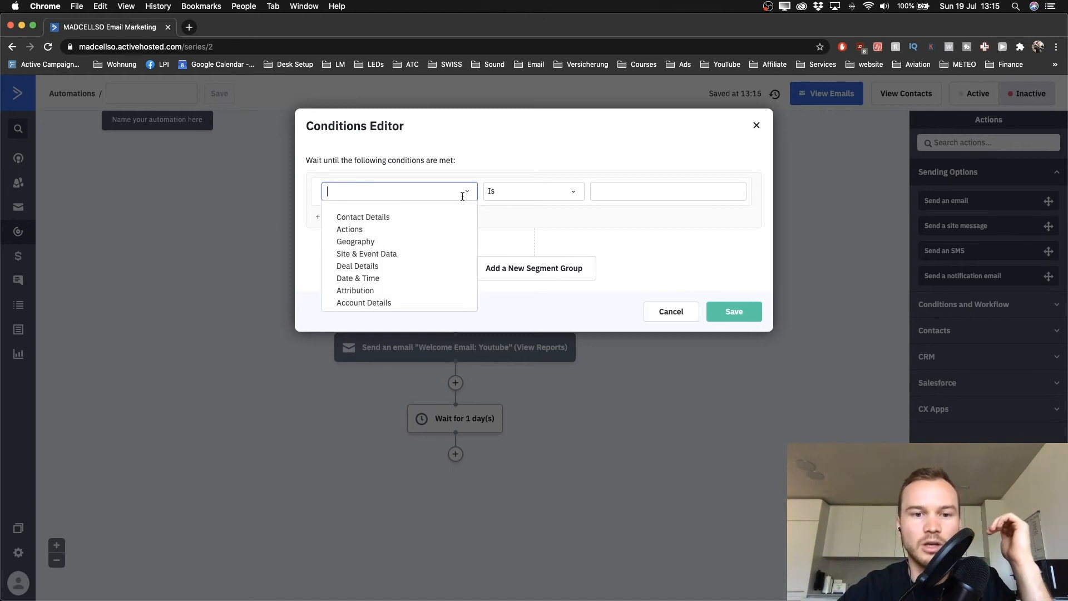
pyautogui.scroll(2, 363, 198)
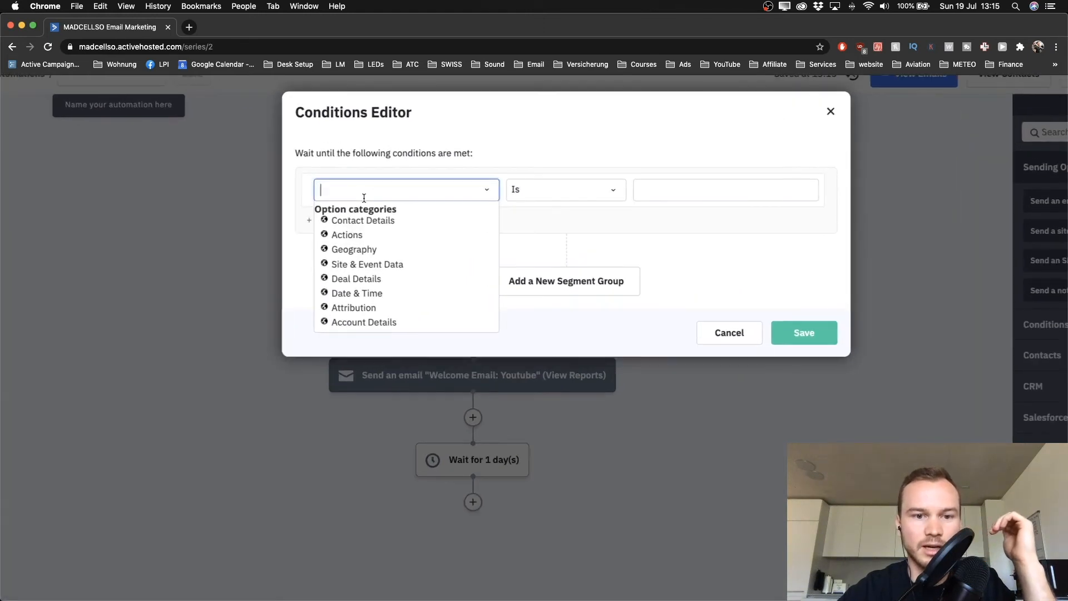
pyautogui.click(347, 235)
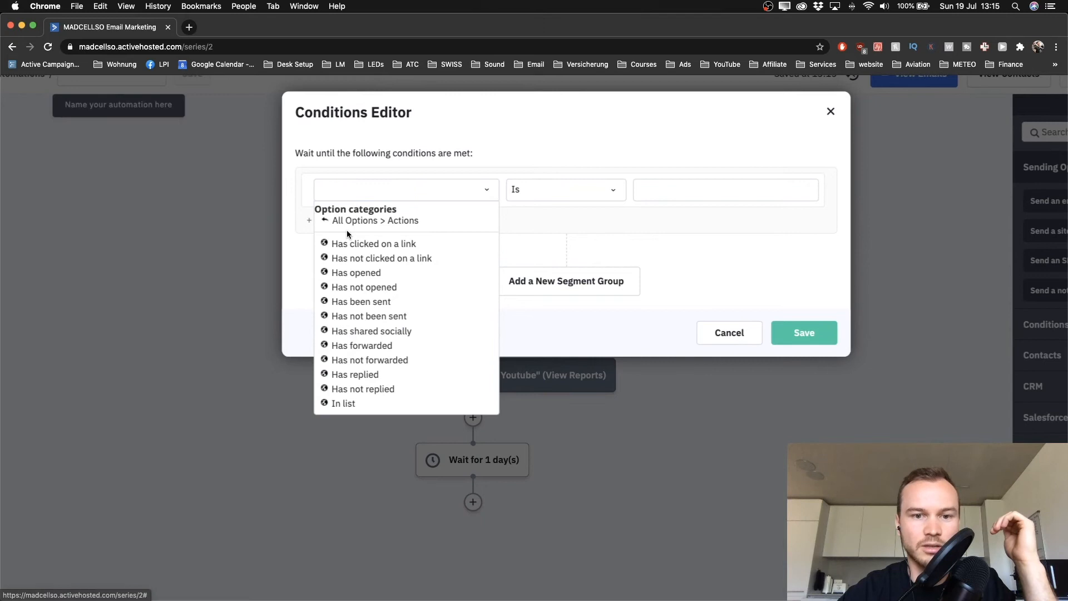
pyautogui.click(353, 272)
pyautogui.click(535, 191)
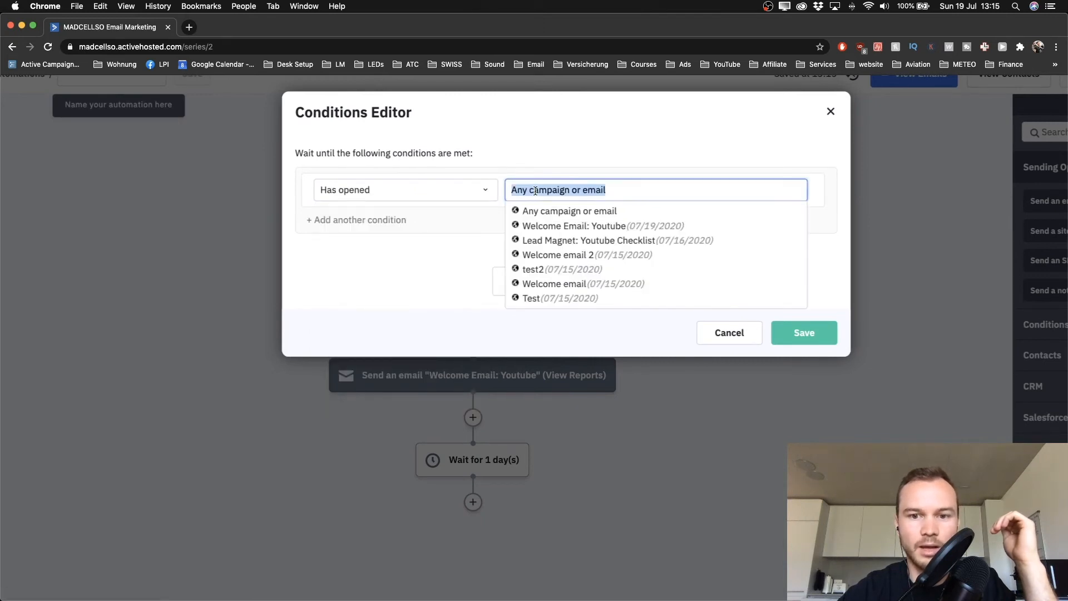
pyautogui.click(547, 227)
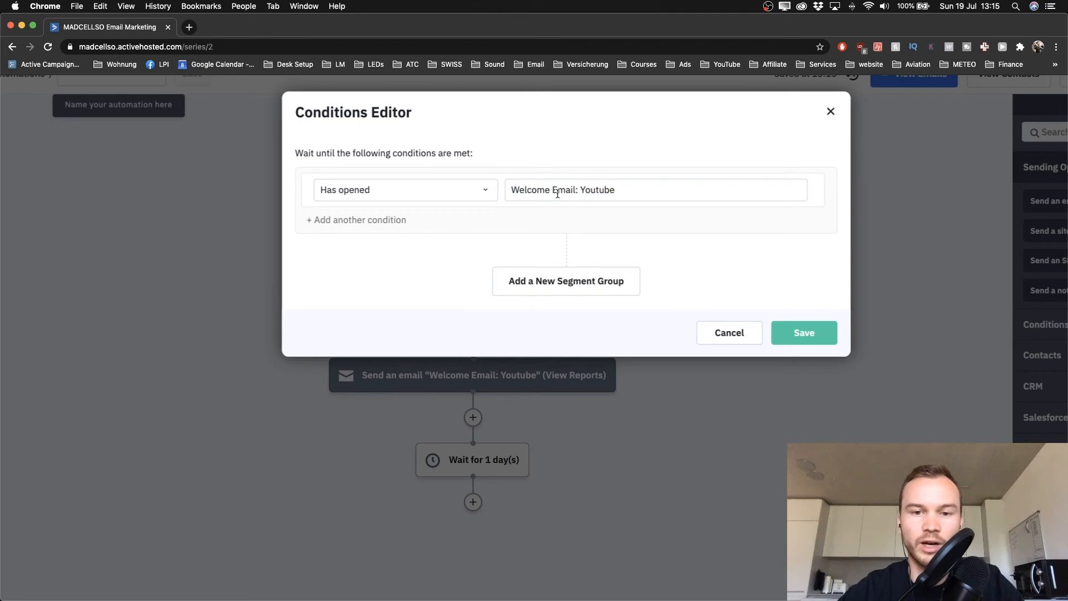
# Add an Or condition 'Has clicked on a link' in 'Welcome Email: Youtube' and save the conditions
pyautogui.click(317, 221)
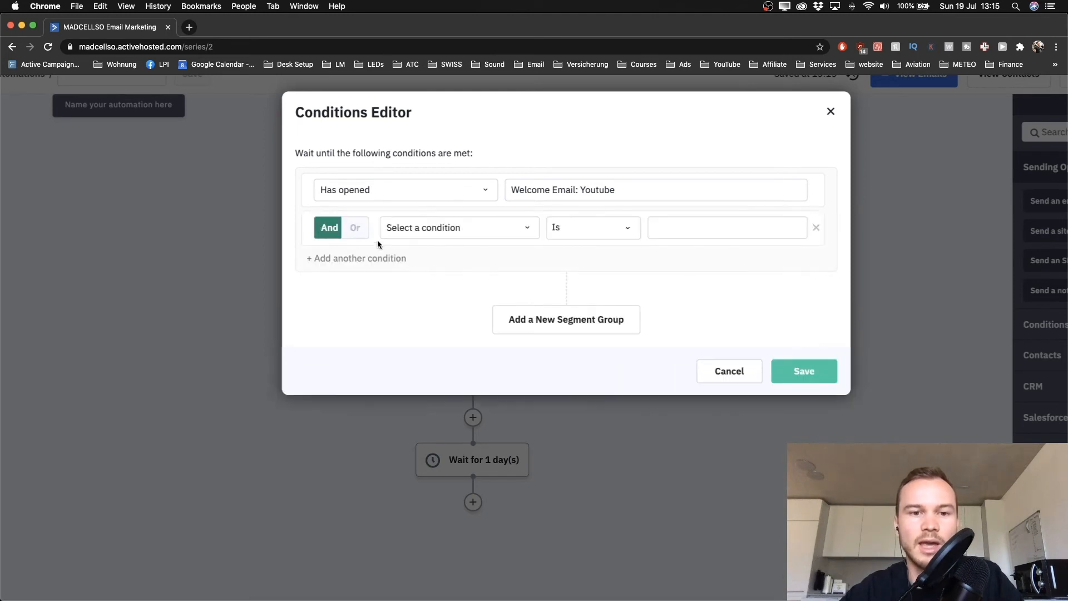
pyautogui.click(351, 230)
pyautogui.scroll(5, 327, 227)
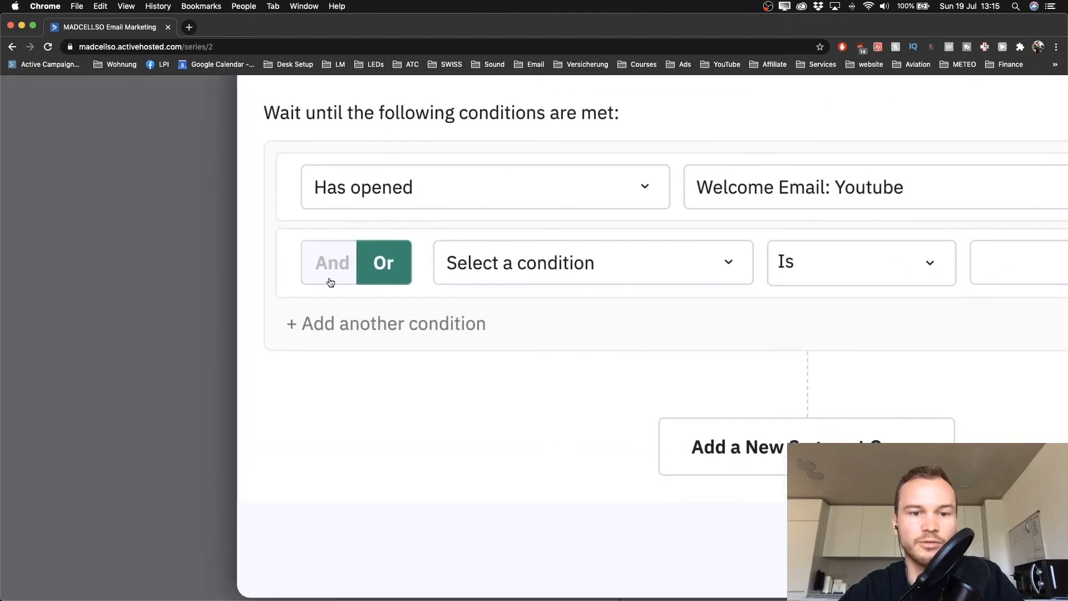
pyautogui.click(513, 270)
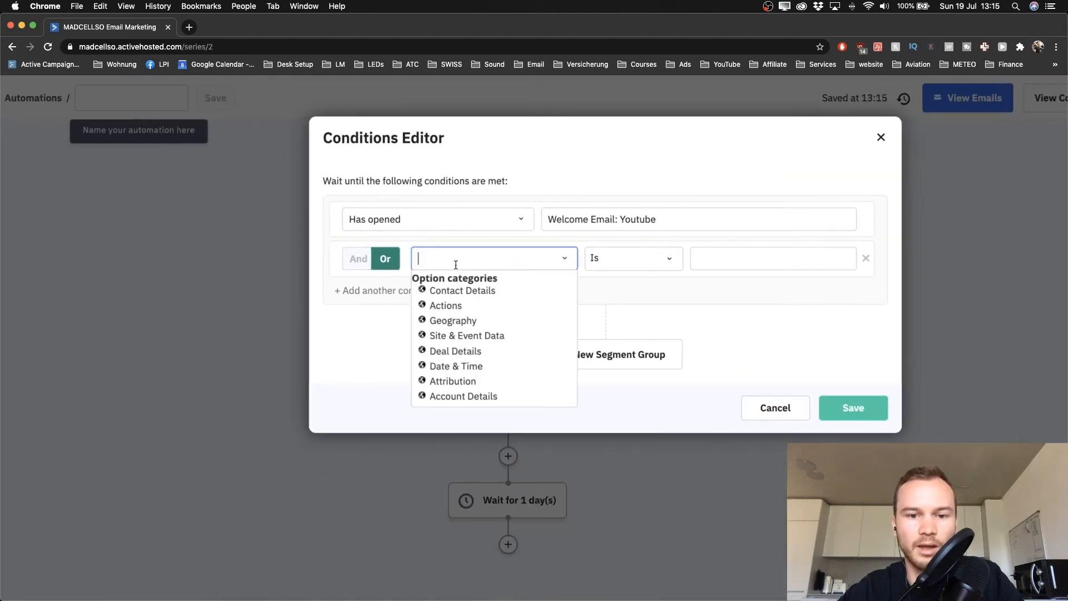
pyautogui.click(447, 307)
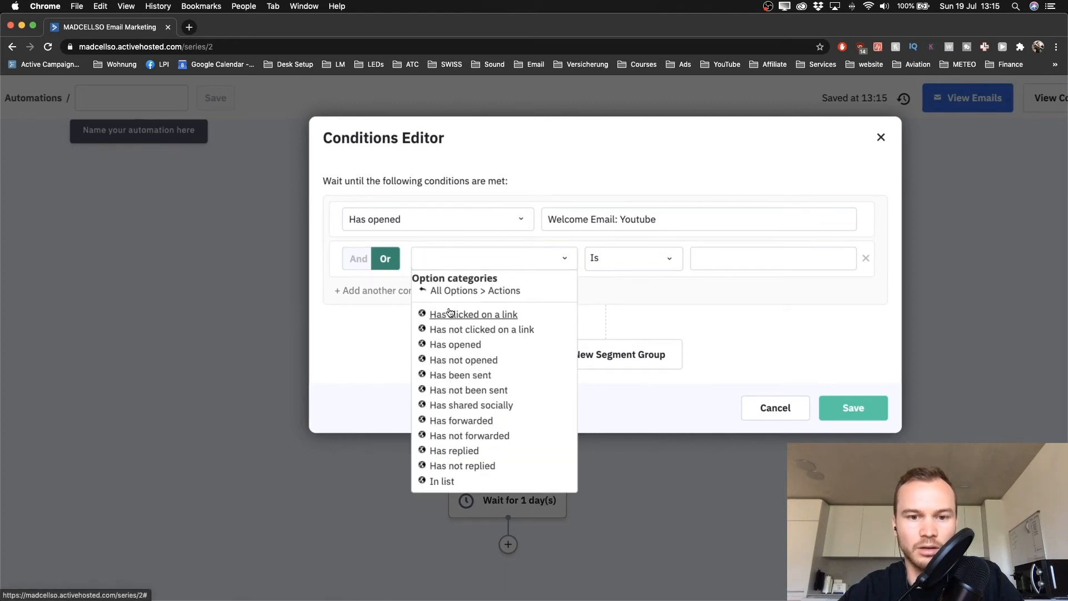
pyautogui.click(455, 314)
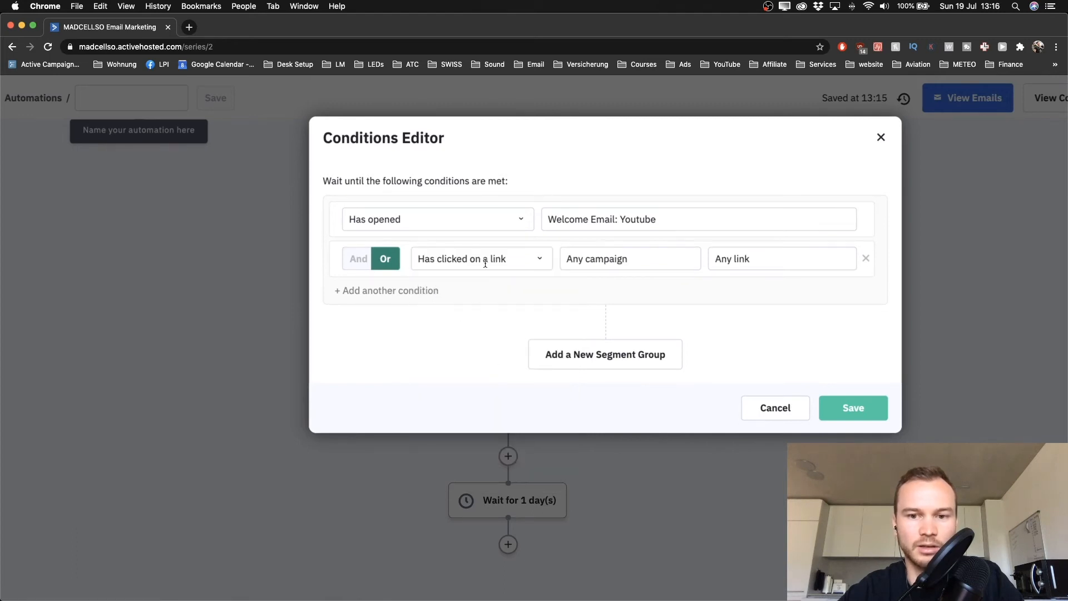
pyautogui.click(584, 260)
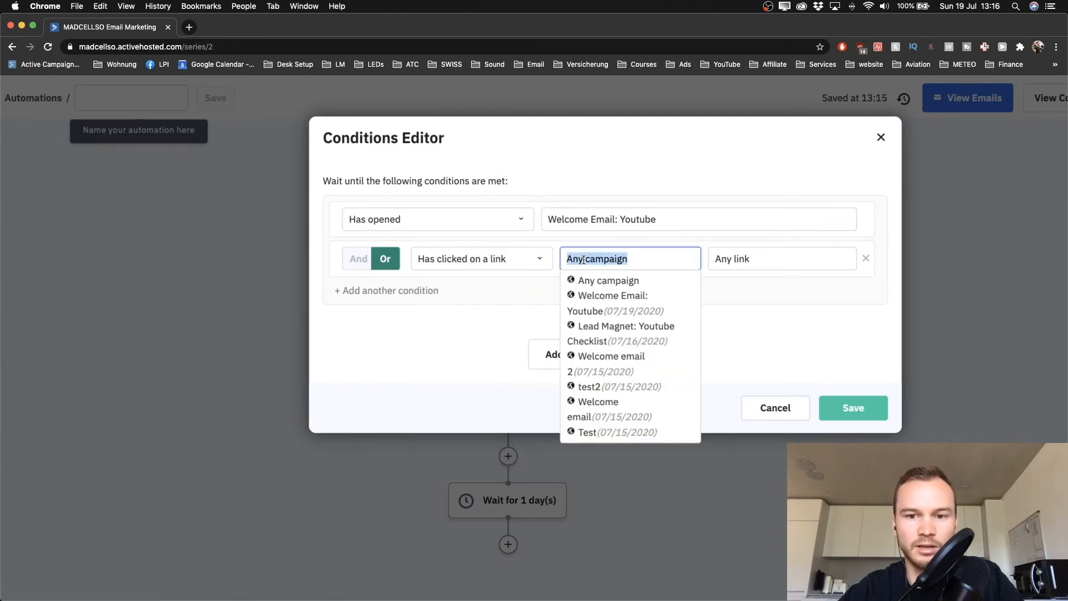
pyautogui.click(604, 311)
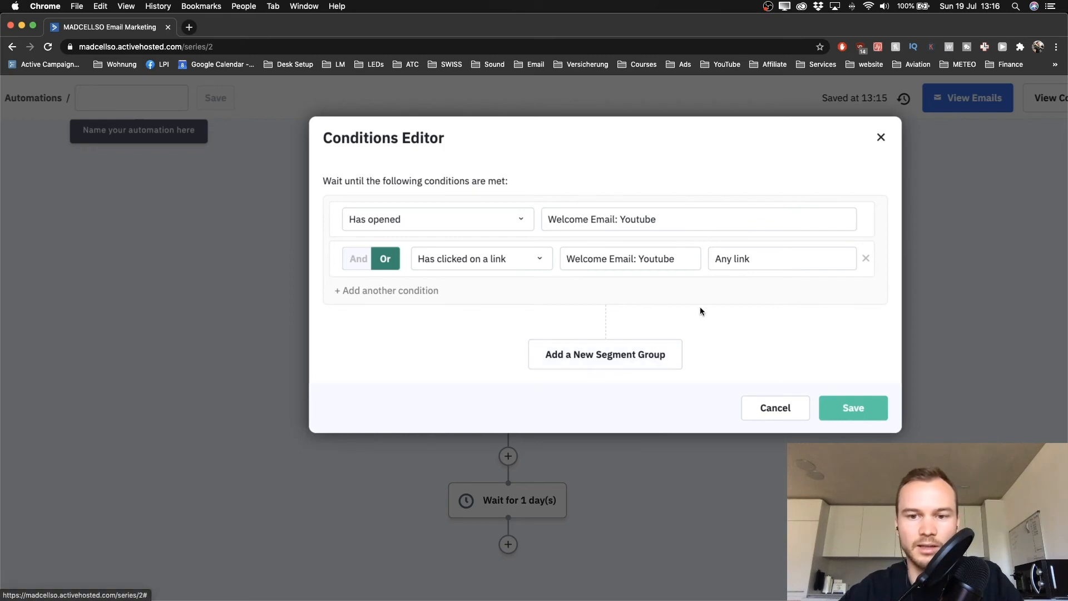
pyautogui.click(846, 411)
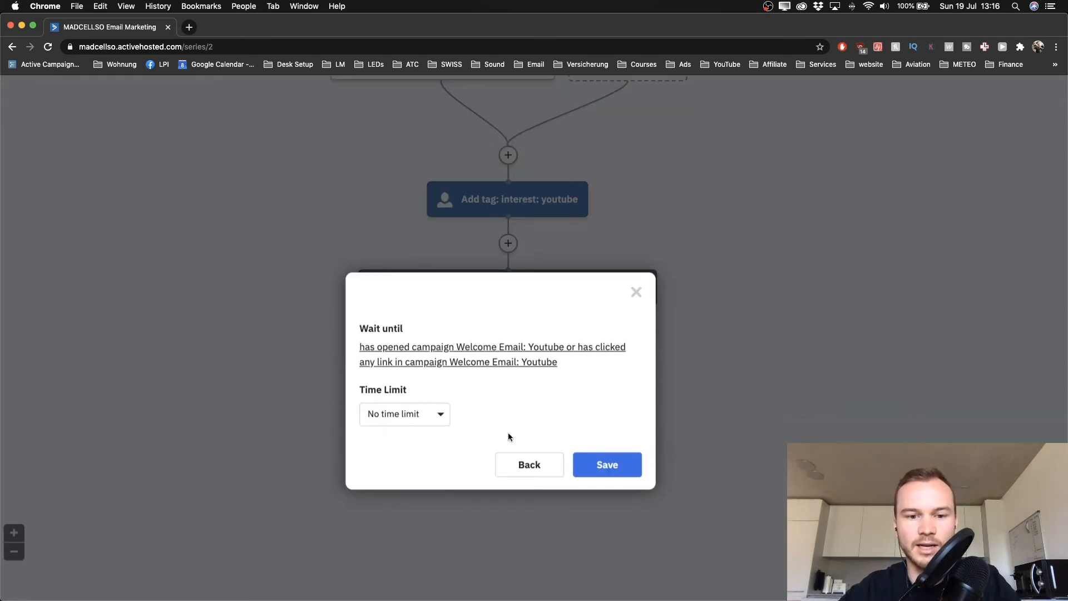
# Set the wait step's time limit to up to 2 days and save it
pyautogui.click(441, 415)
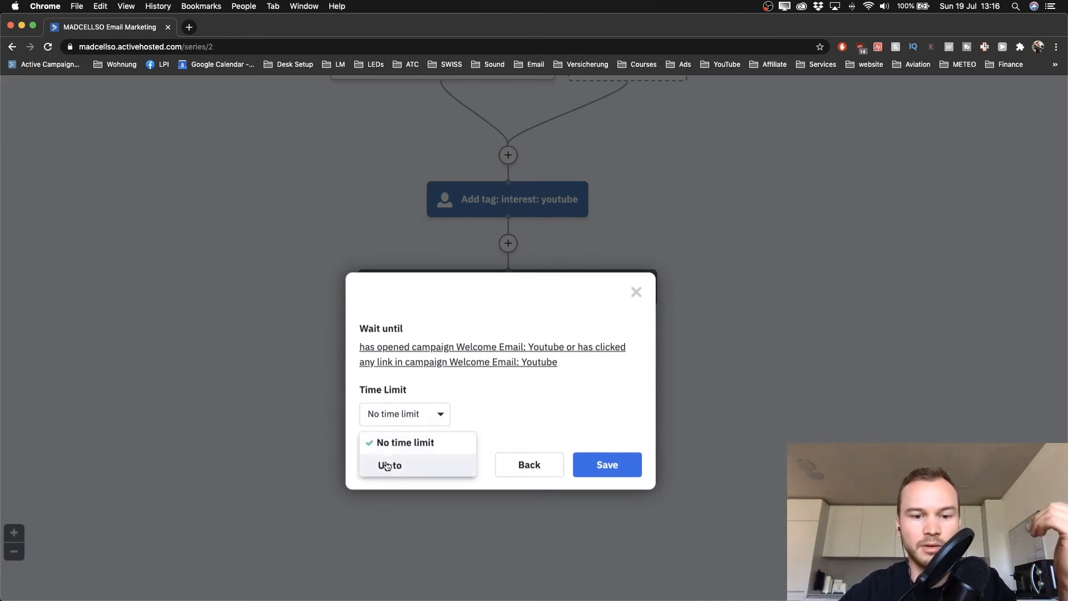
pyautogui.click(390, 465)
pyautogui.click(424, 410)
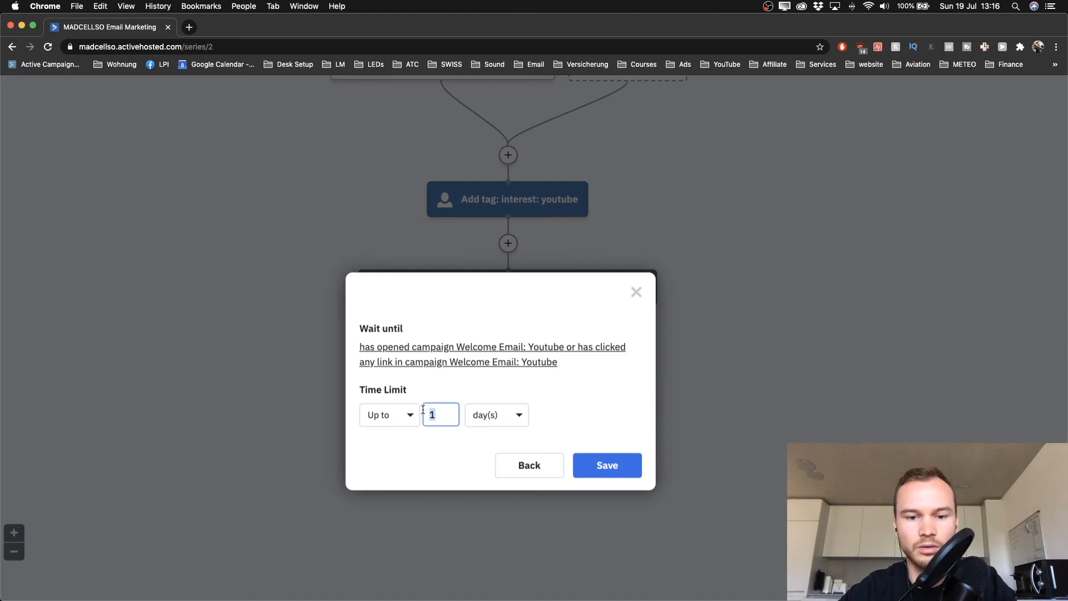
pyautogui.click(603, 473)
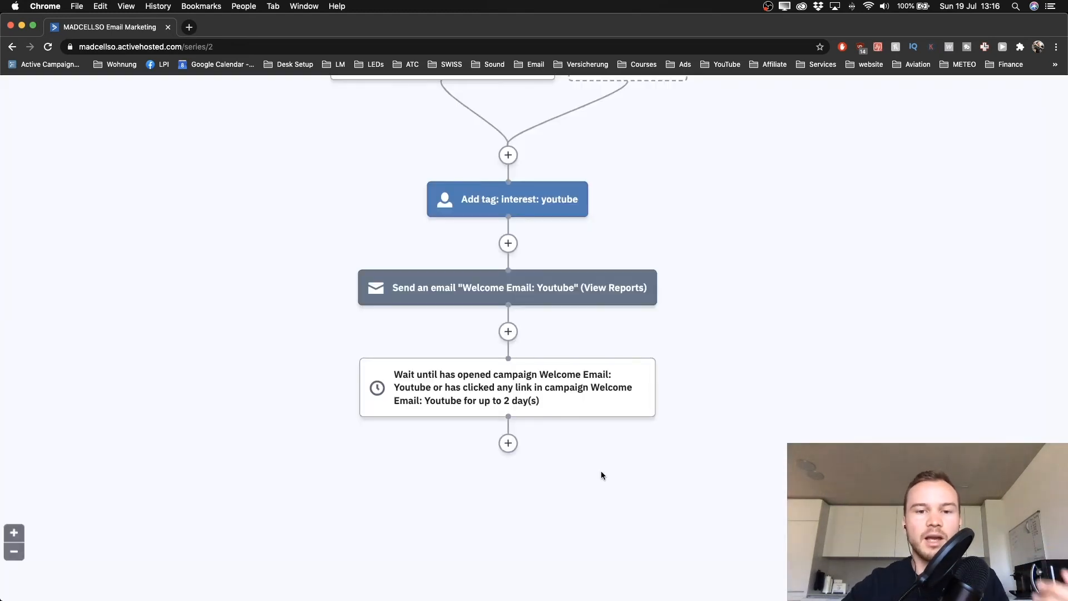
pyautogui.scroll(1, 601, 471)
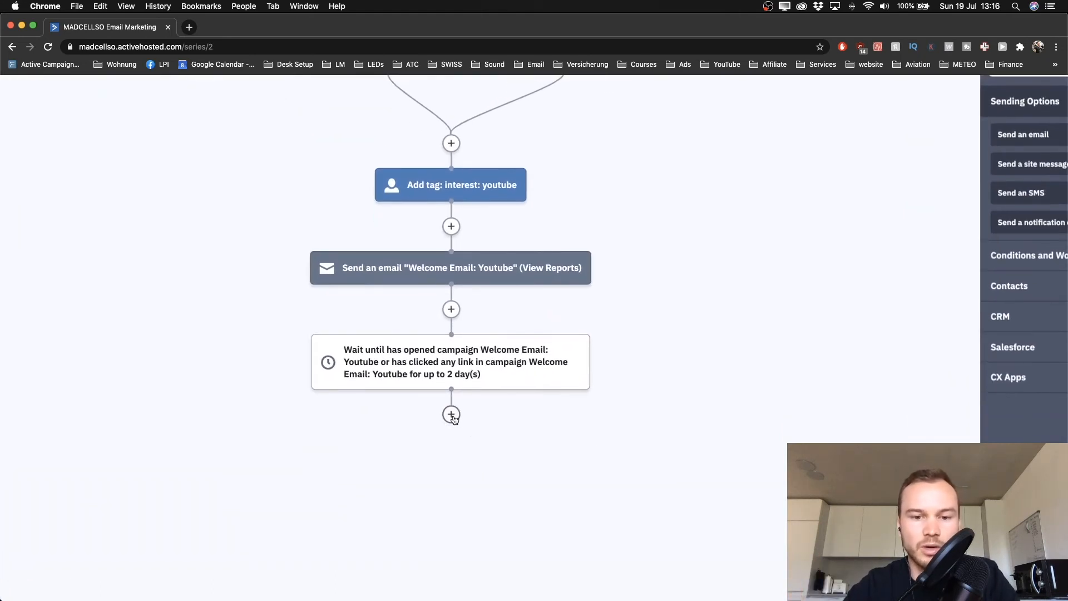
# Add an If/Else split below the wait checking Has opened 'Welcome Email: Youtube'
pyautogui.click(451, 413)
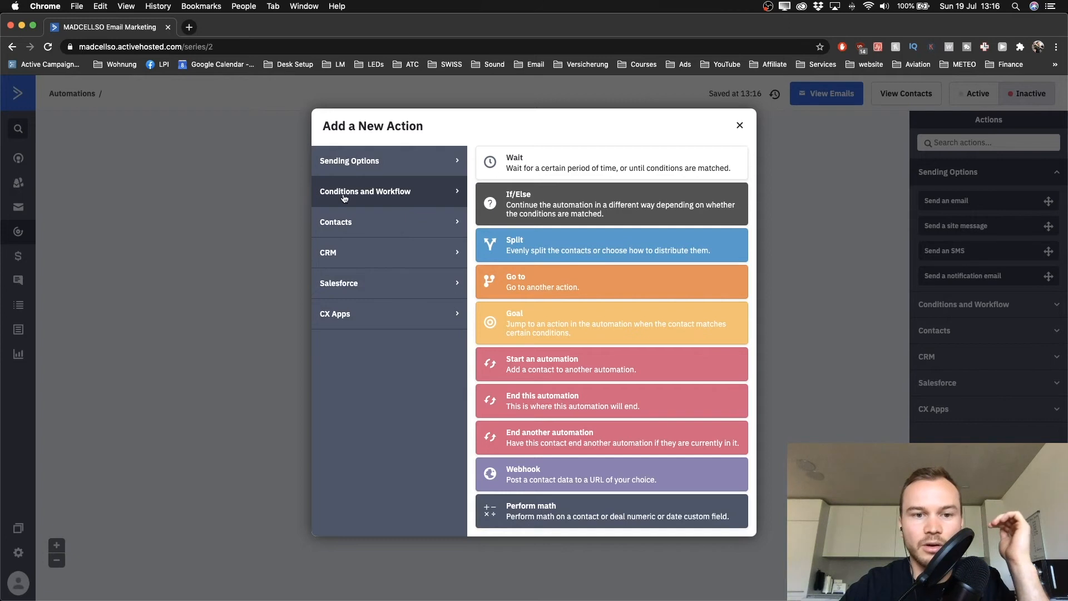
pyautogui.click(556, 214)
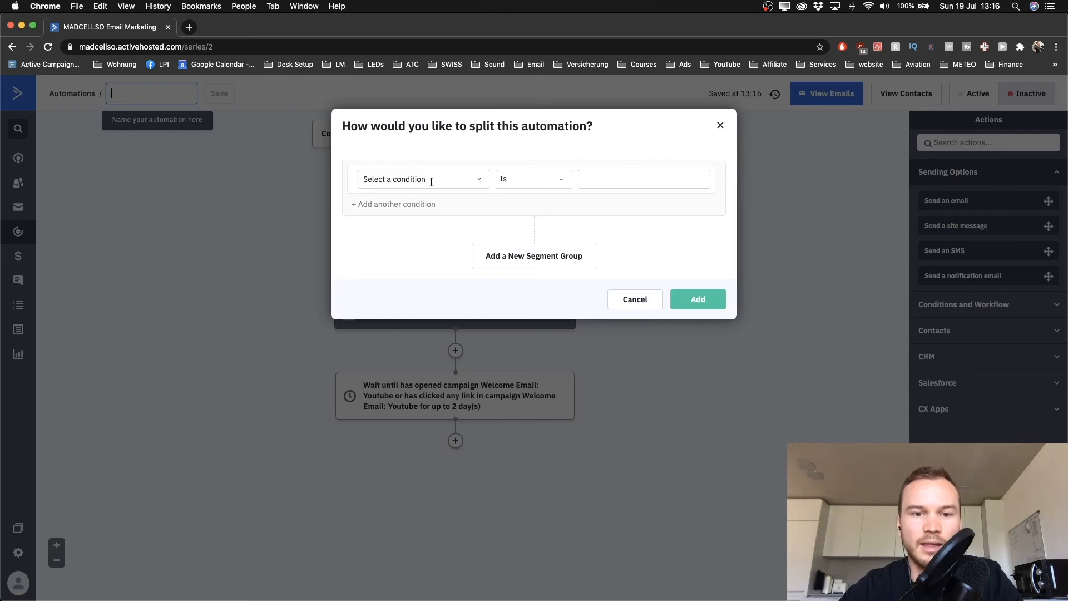
pyautogui.click(442, 178)
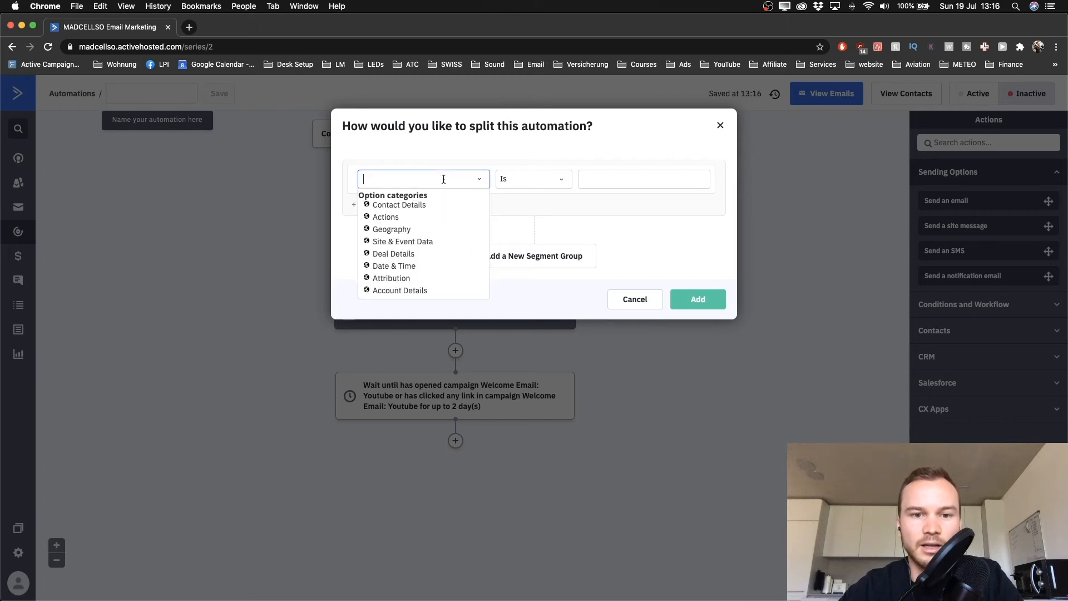
pyautogui.click(381, 222)
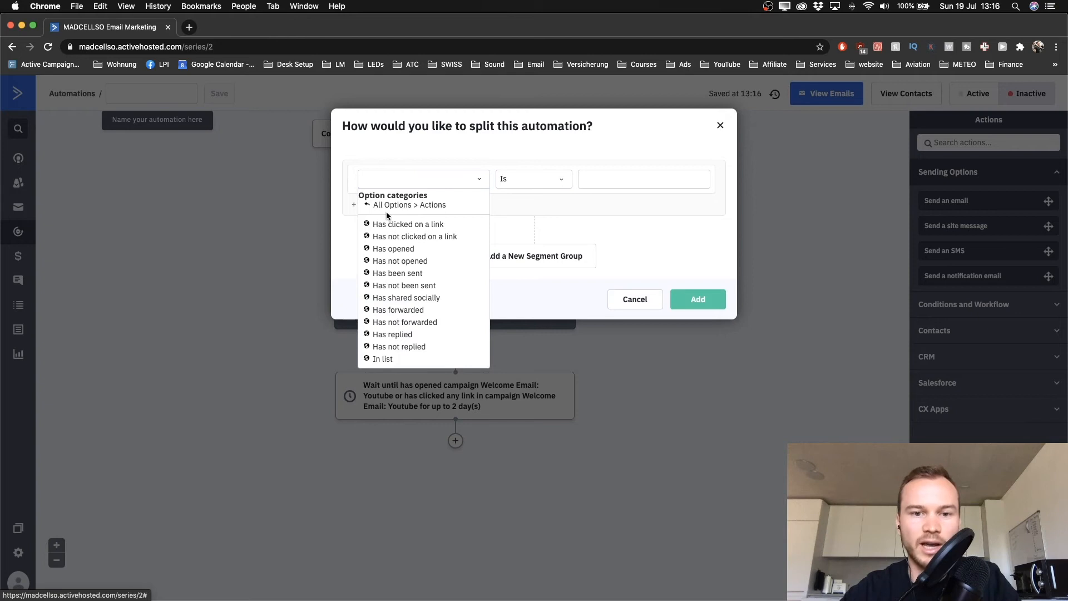
pyautogui.click(394, 249)
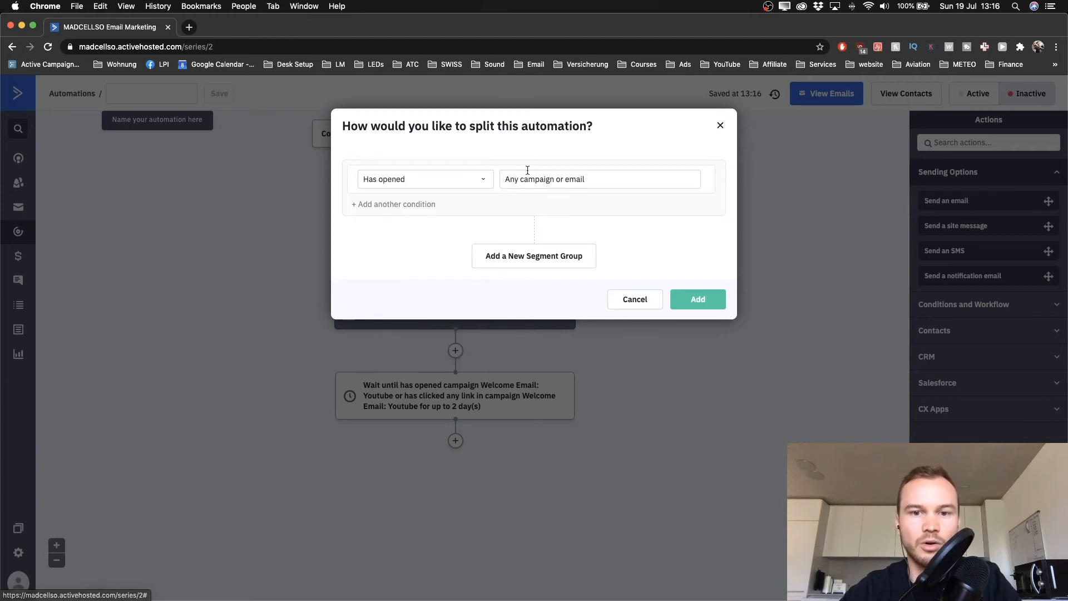
pyautogui.click(529, 176)
pyautogui.click(571, 211)
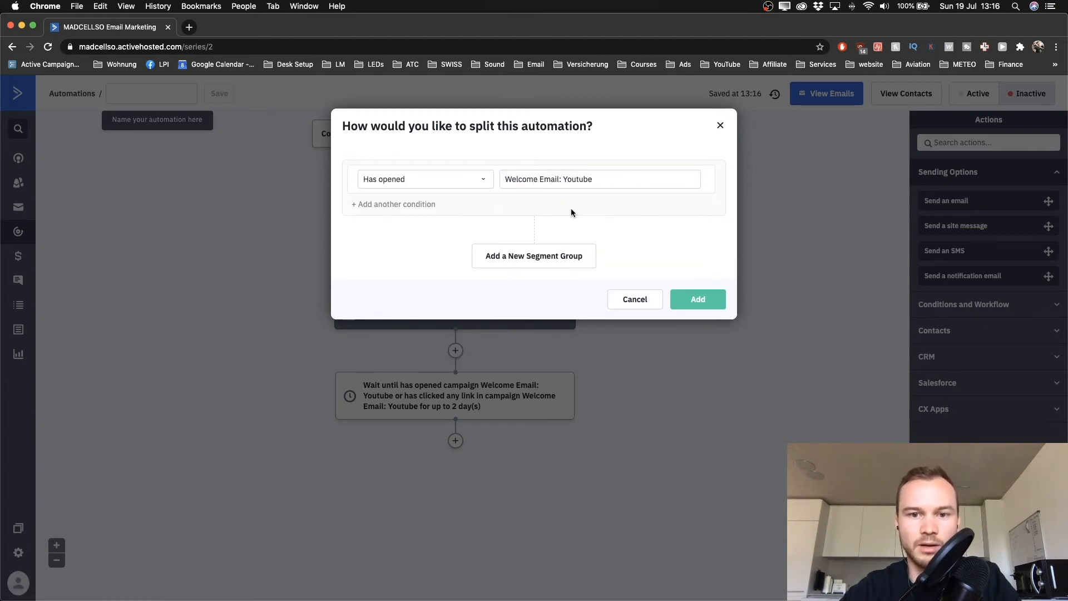
# Add an Or condition 'Has clicked on a link' in the same email and add the split
pyautogui.click(380, 205)
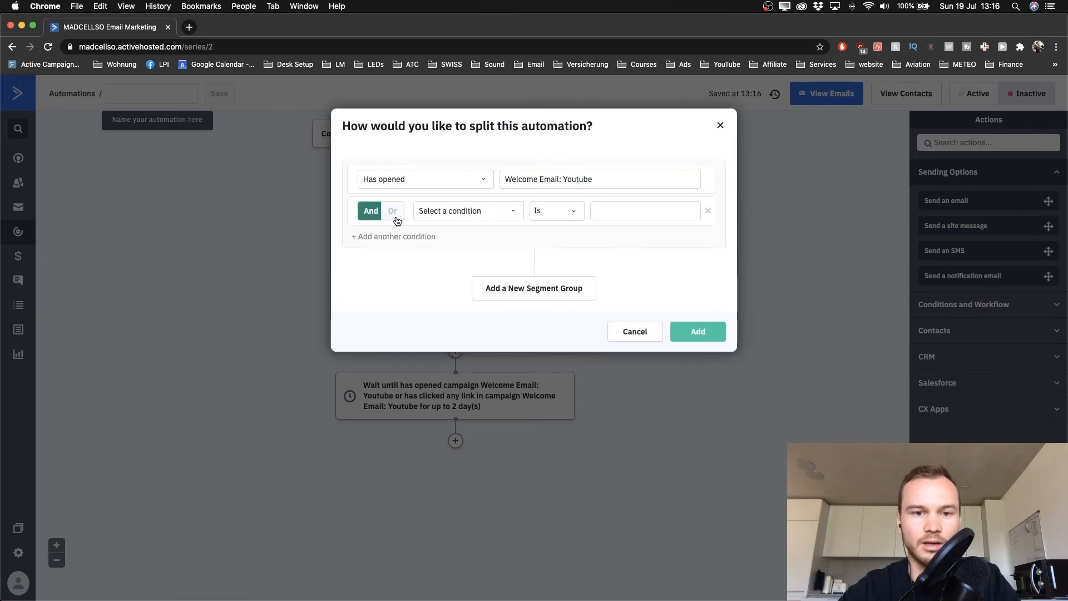
pyautogui.click(391, 214)
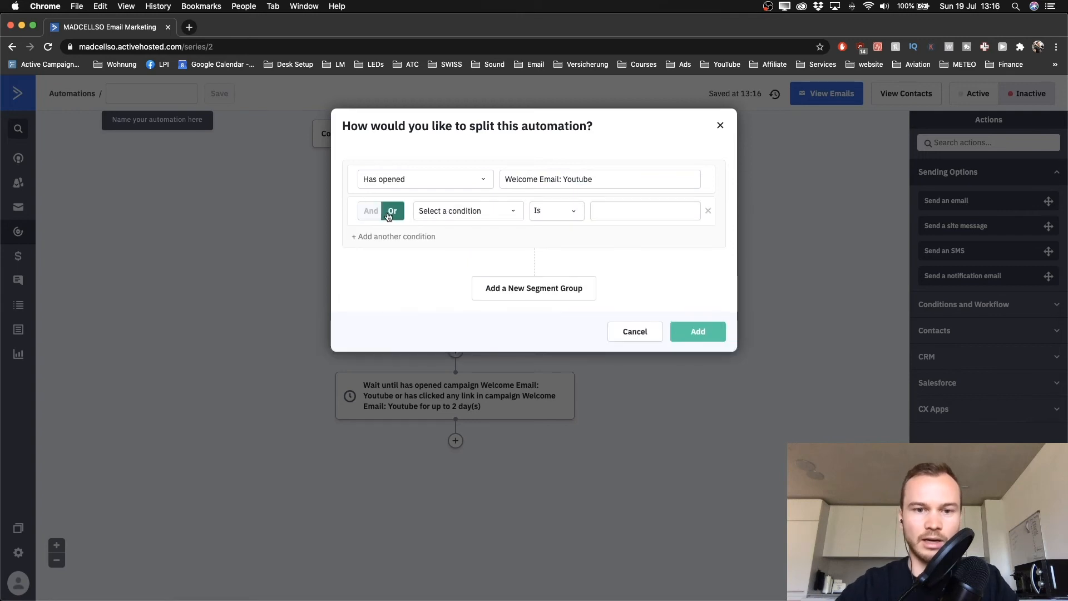
pyautogui.click(444, 214)
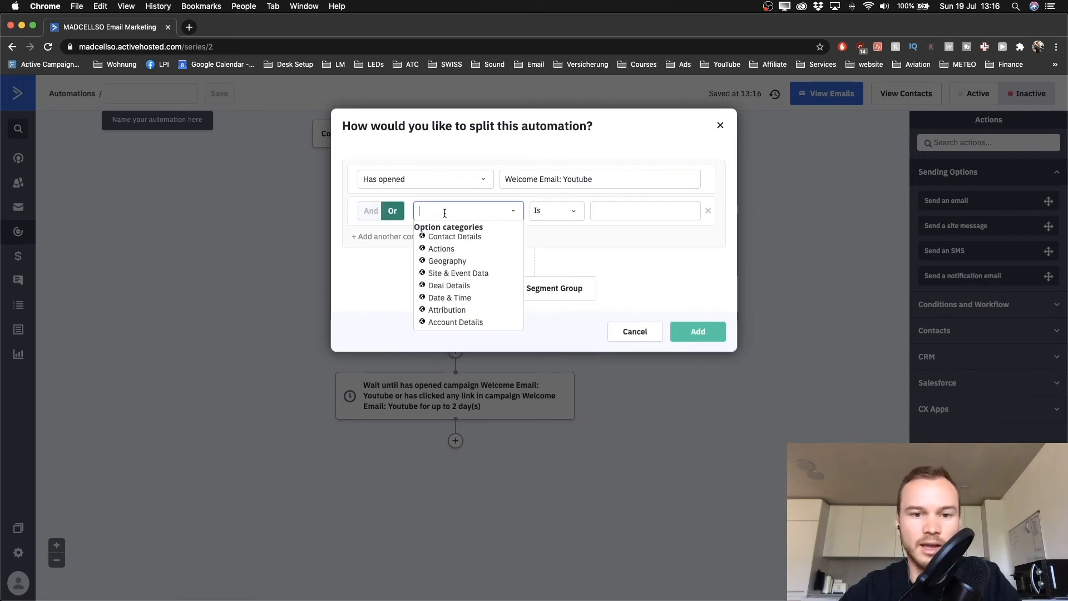
pyautogui.click(449, 249)
pyautogui.click(462, 257)
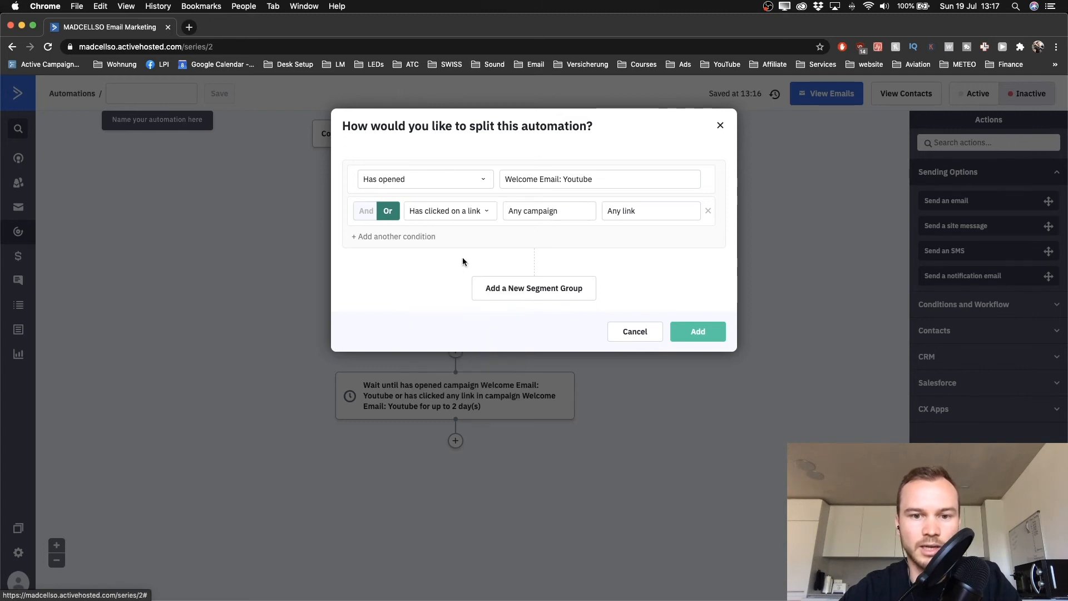
pyautogui.click(551, 218)
pyautogui.click(544, 247)
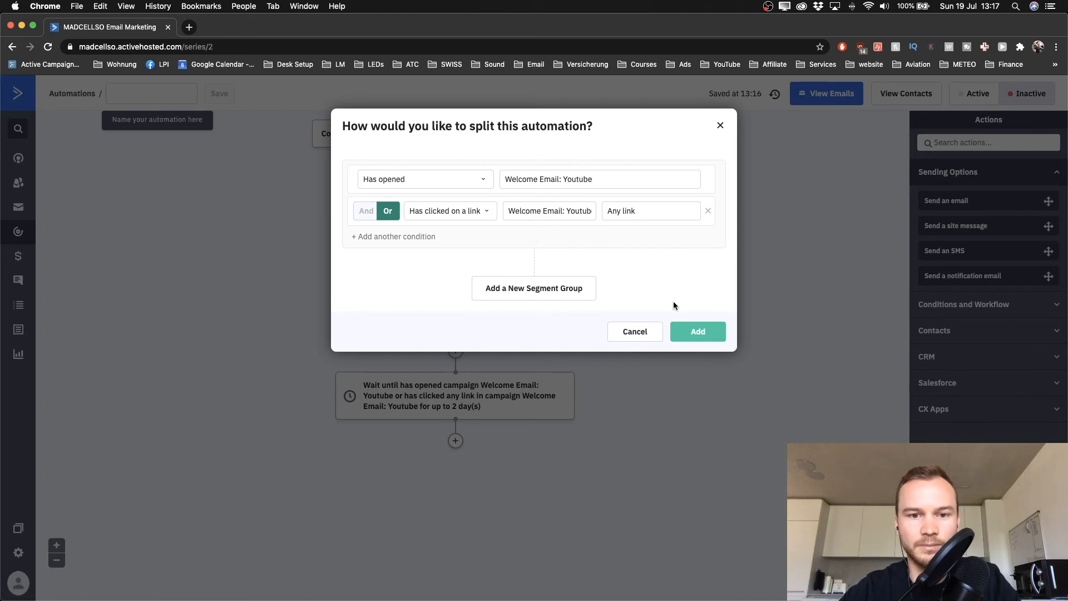
pyautogui.click(677, 329)
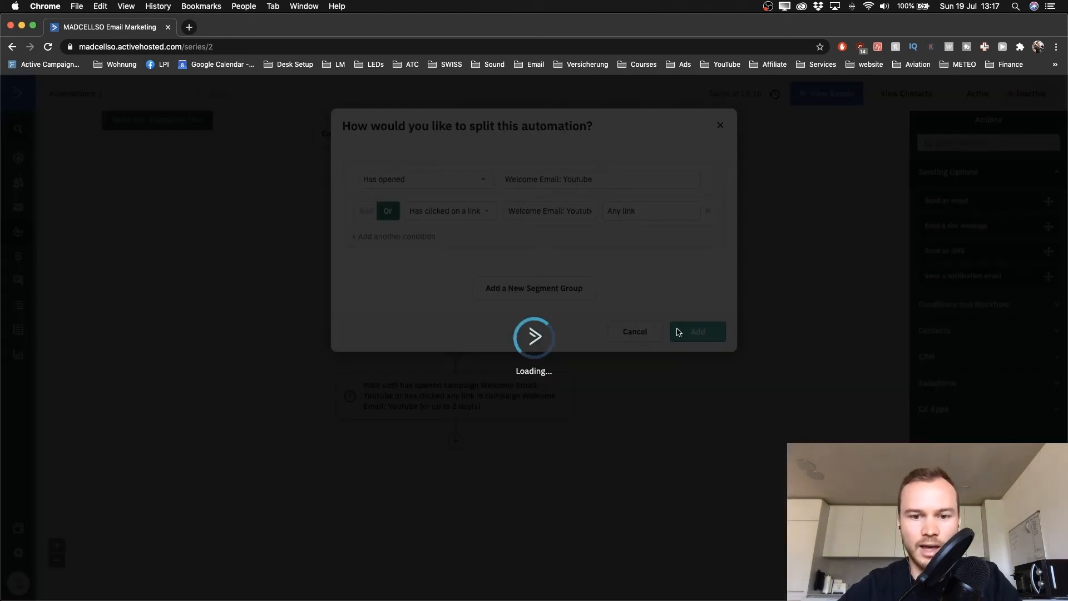
pyautogui.scroll(-3, 663, 334)
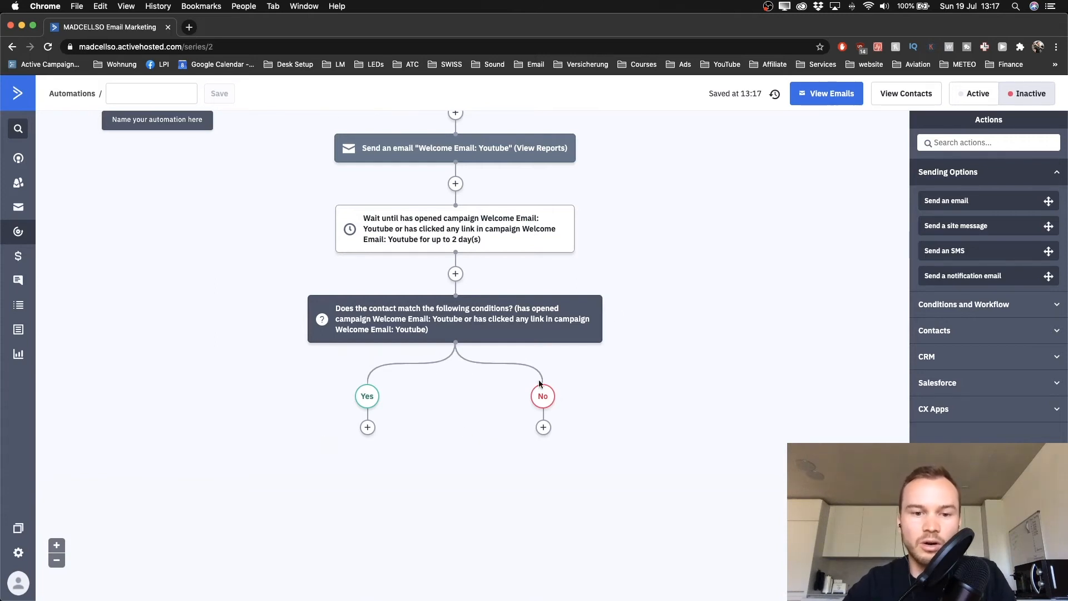
# Add a Send an email step on the No branch using Copy and Edit of 'Welcome Email: Youtube'
pyautogui.scroll(-1, 456, 242)
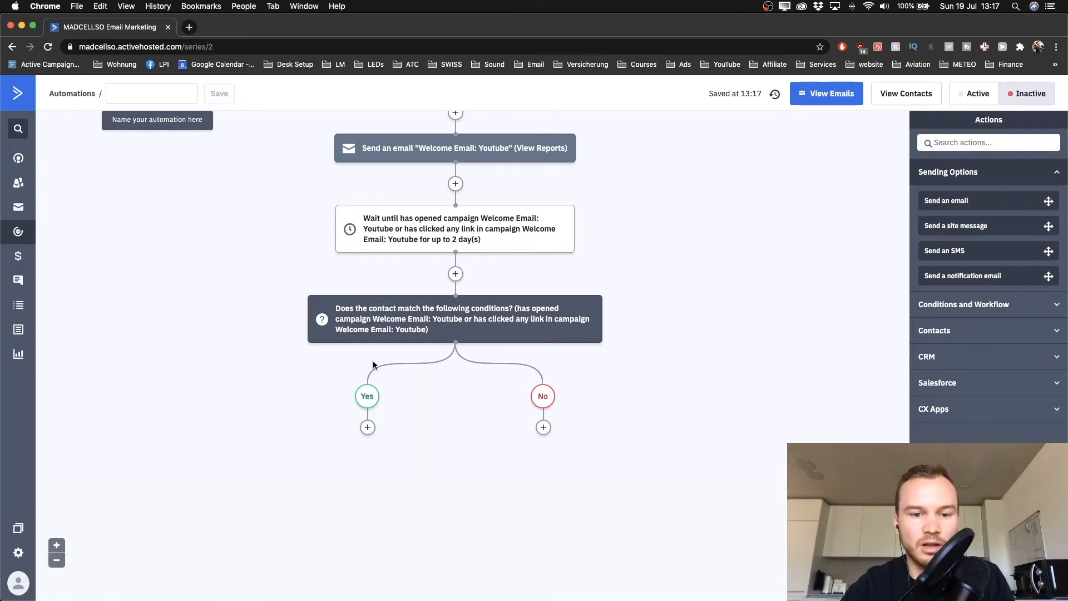
pyautogui.click(543, 429)
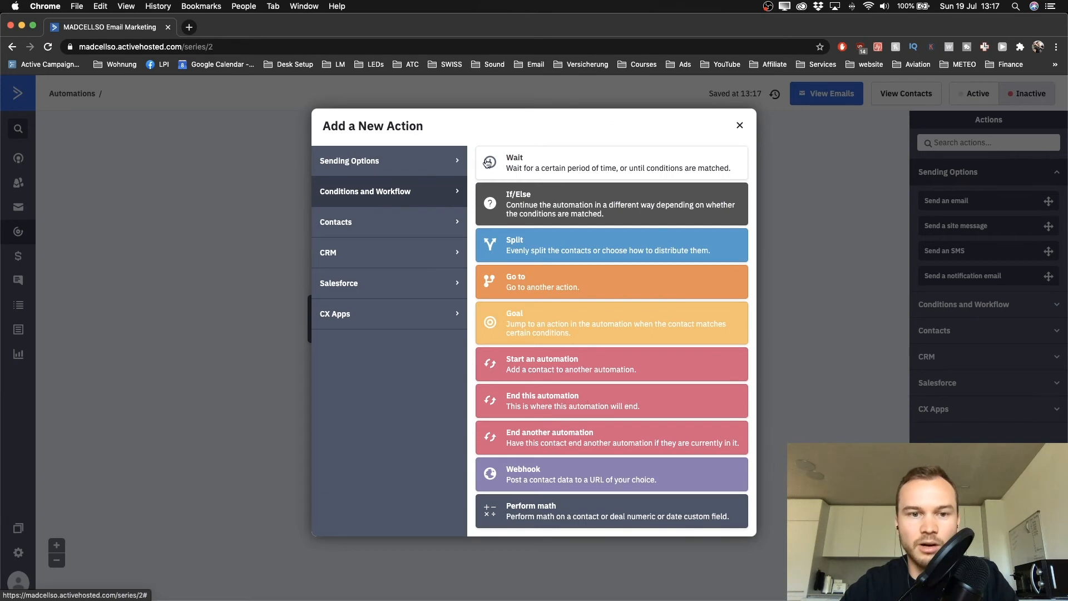
pyautogui.click(399, 163)
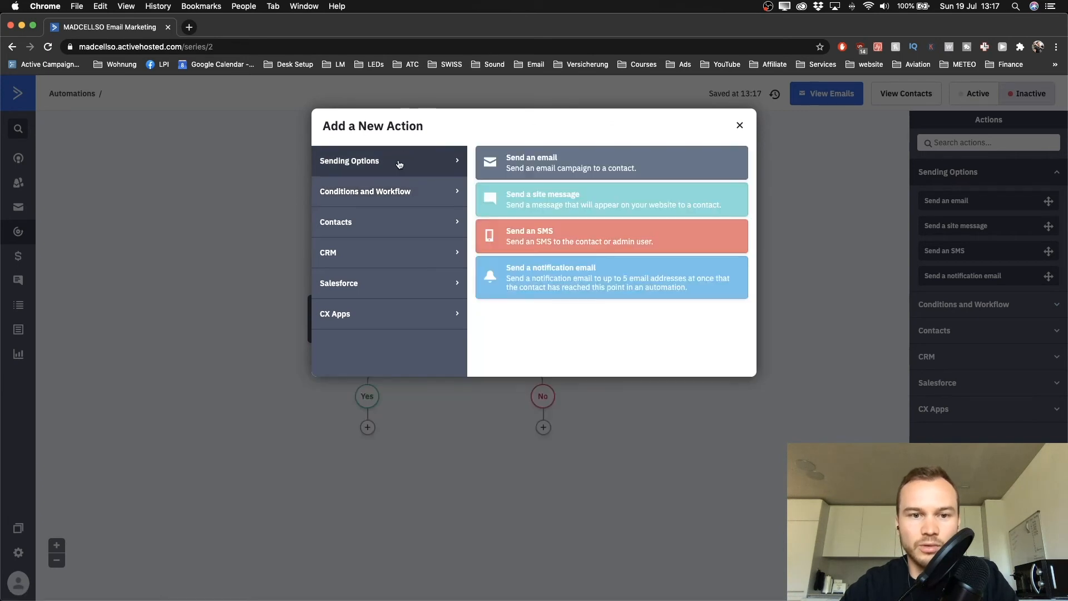
pyautogui.click(555, 174)
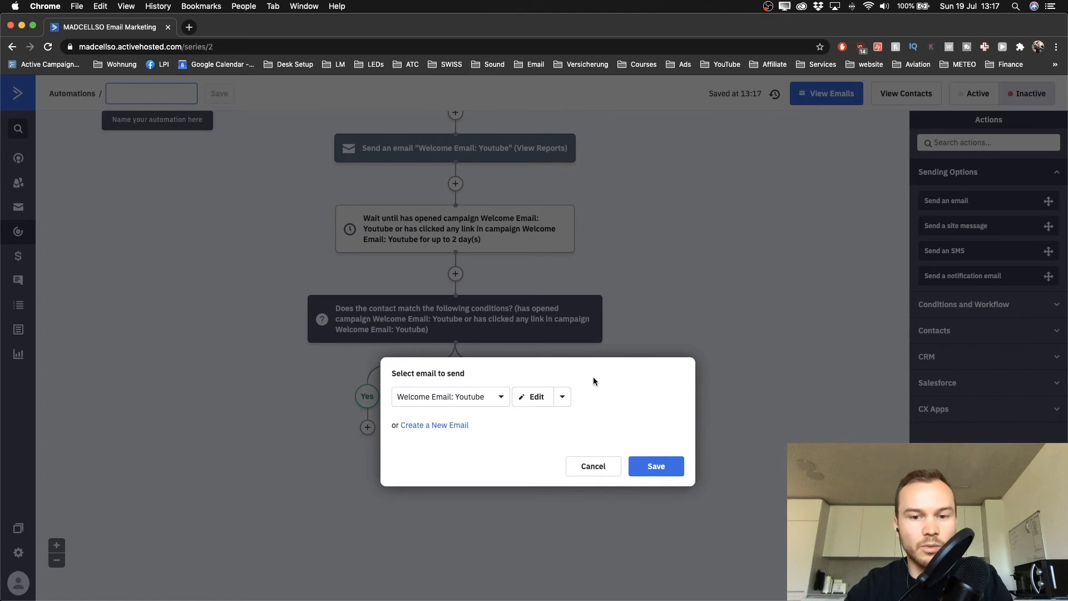
pyautogui.scroll(5, 593, 378)
pyautogui.scroll(-3, 593, 378)
pyautogui.hscroll(1, 593, 378)
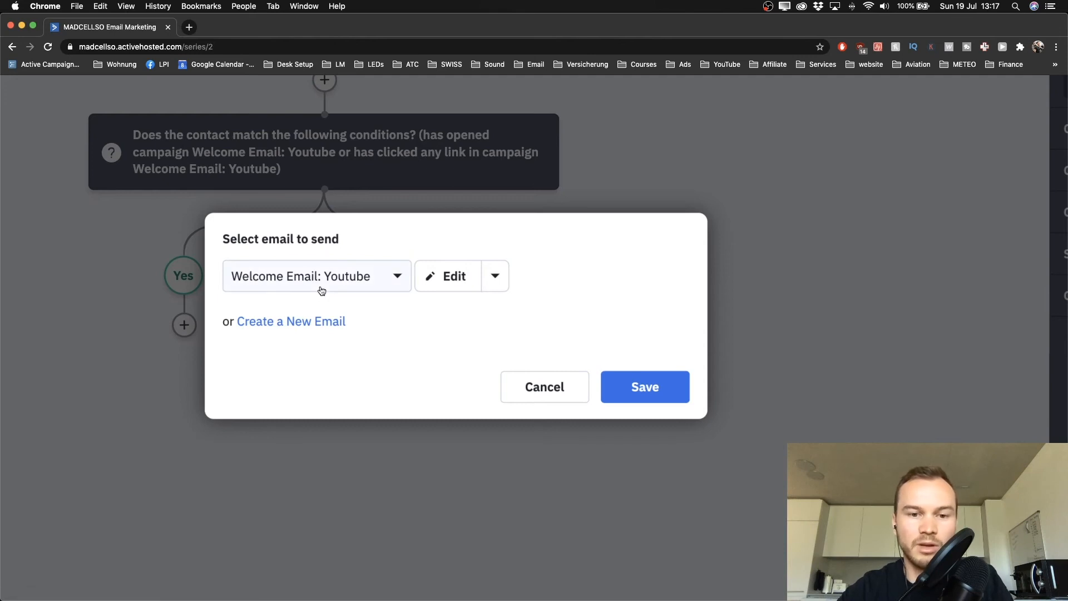
pyautogui.click(500, 275)
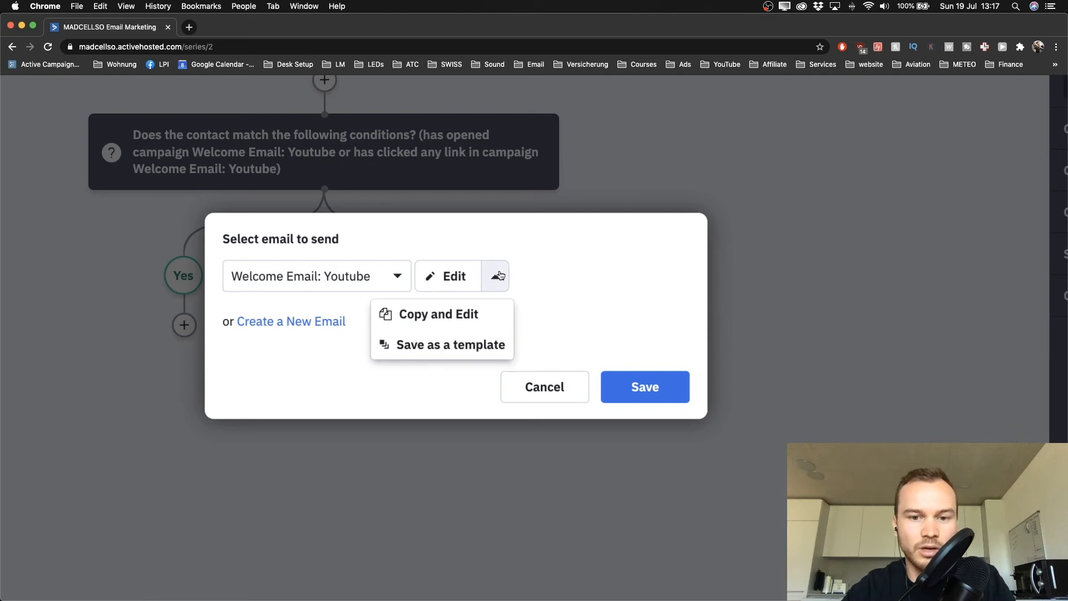
pyautogui.click(458, 315)
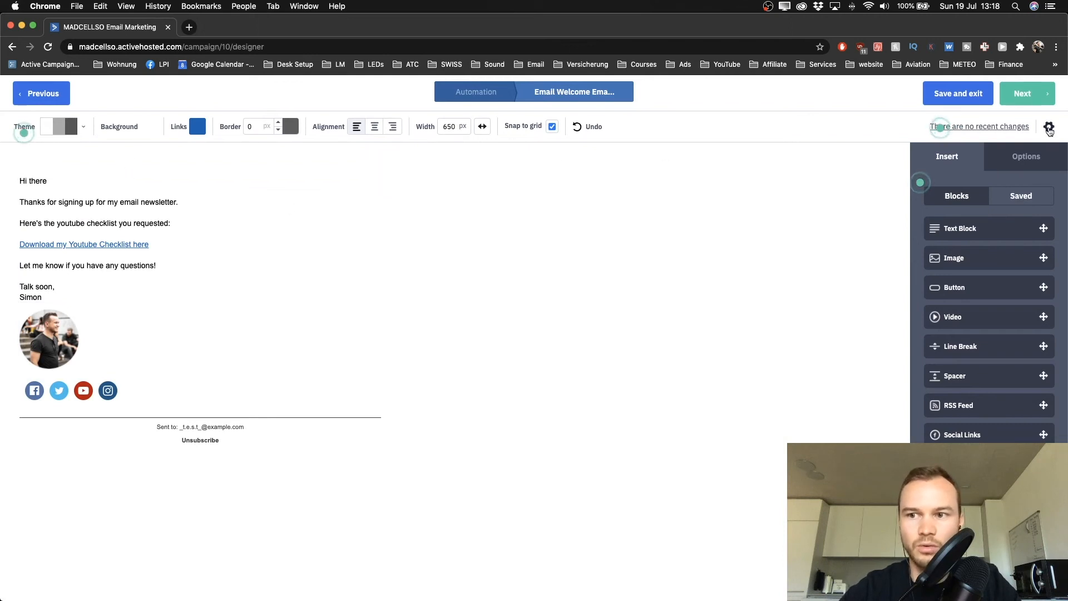
# Change the copied email's subject to "Here's what you requested [DOWNLOAD]" in its settings
pyautogui.click(1049, 127)
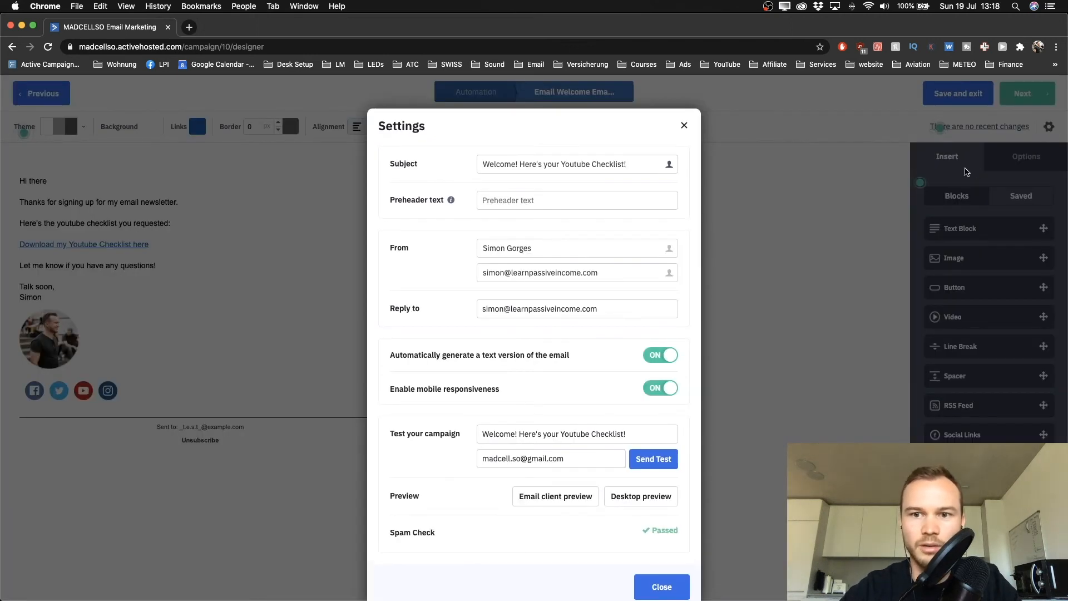
pyautogui.click(684, 125)
pyautogui.click(1049, 127)
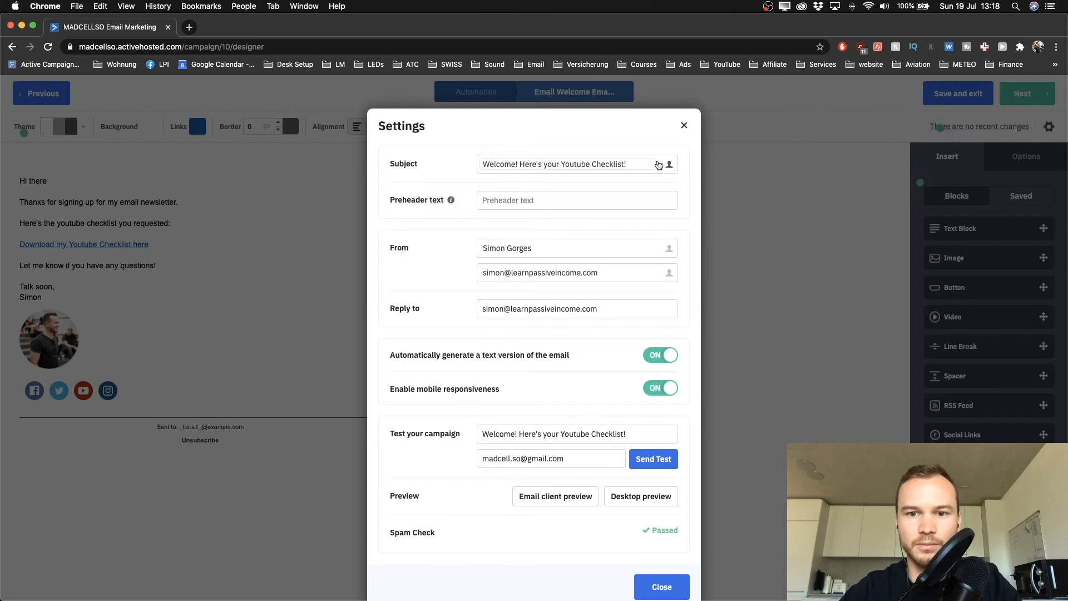
pyautogui.moveTo(638, 163); pyautogui.dragTo(480, 163)
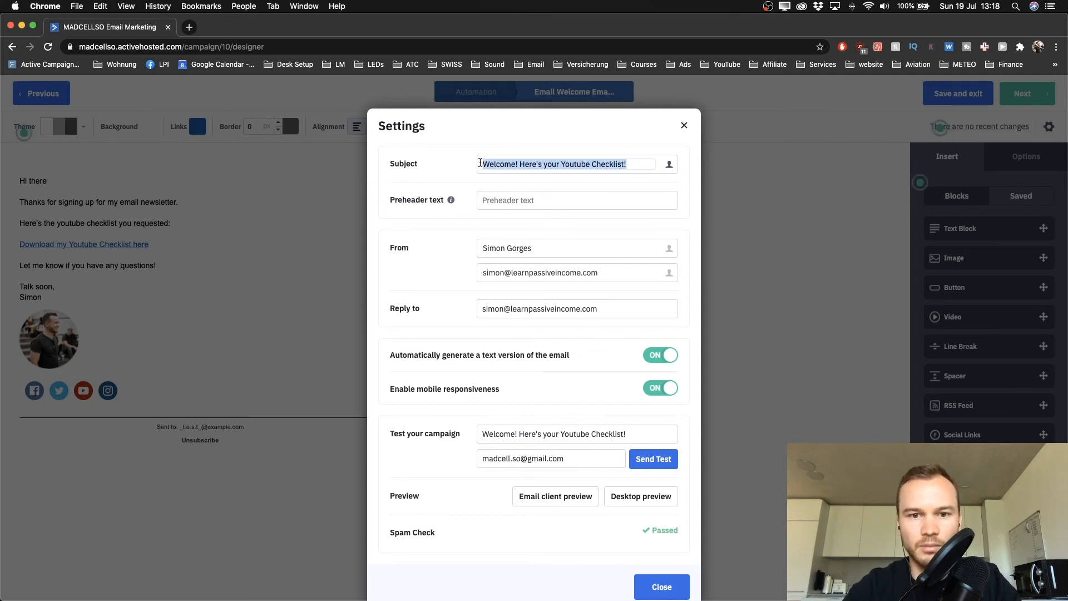
pyautogui.write('H')
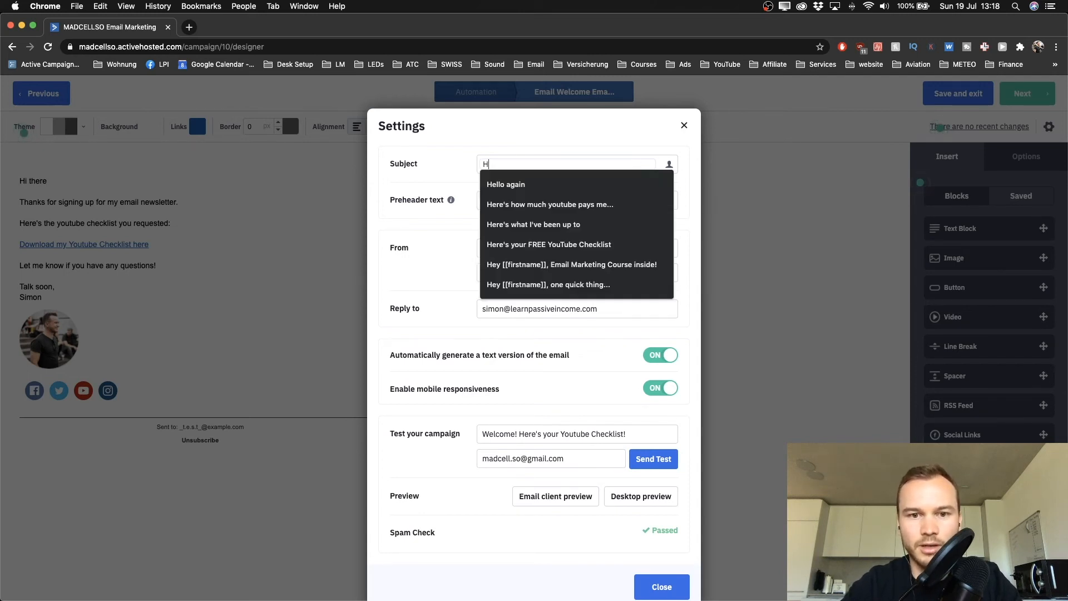
pyautogui.write("ere's what")
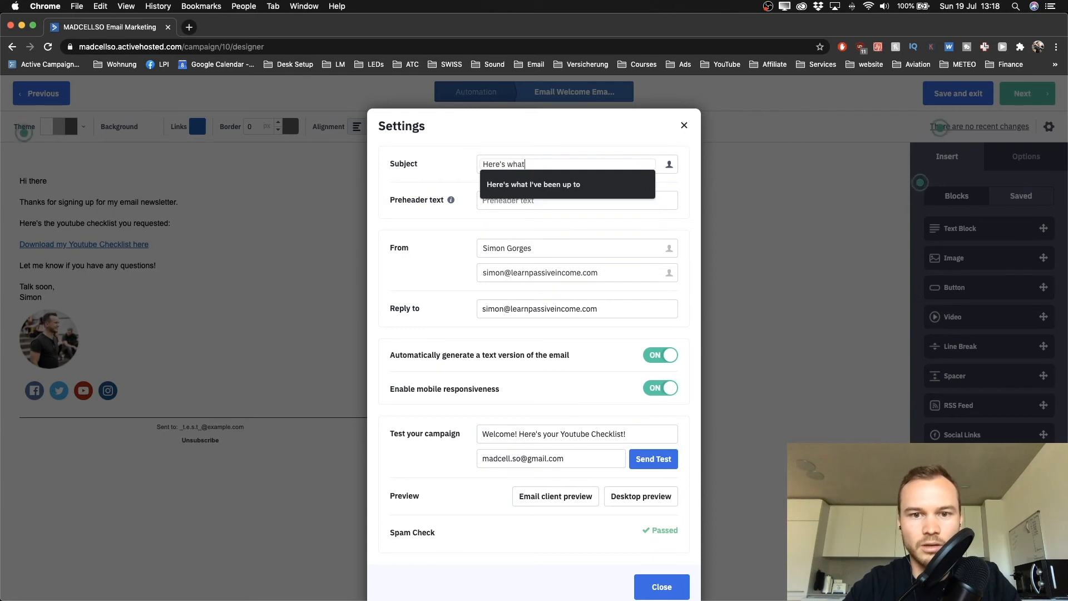
pyautogui.write(' you requested [DOWNLOAD')
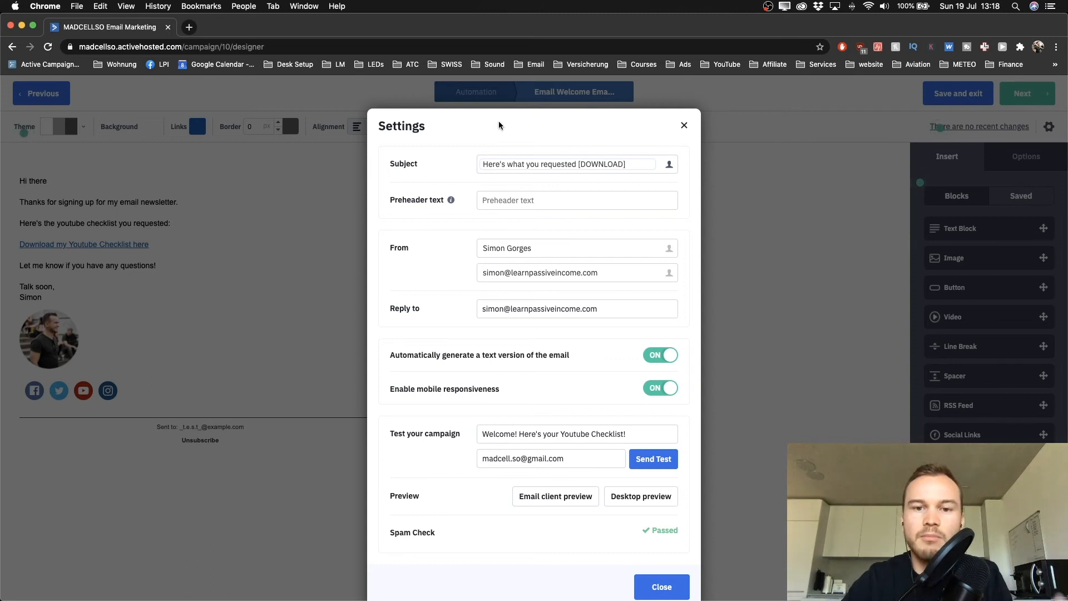
pyautogui.scroll(5, 544, 182)
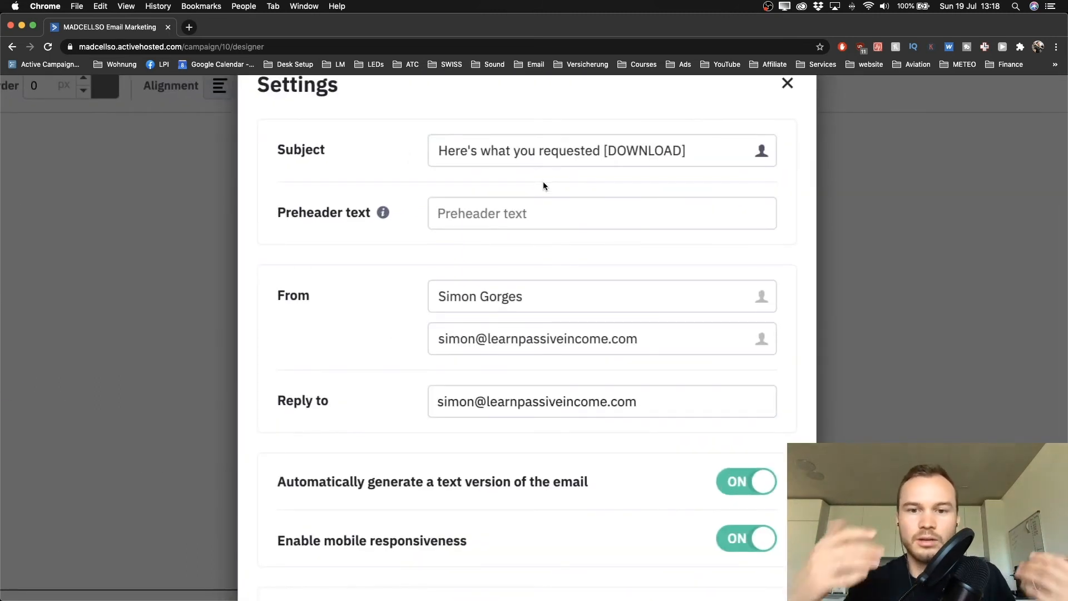
pyautogui.scroll(-5, 545, 186)
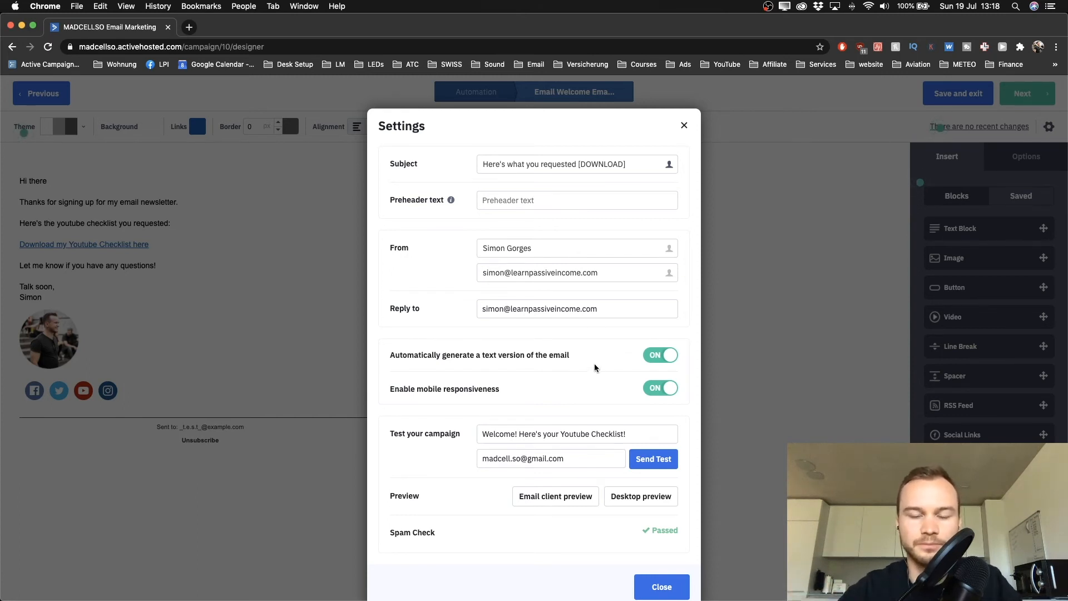
pyautogui.click(659, 589)
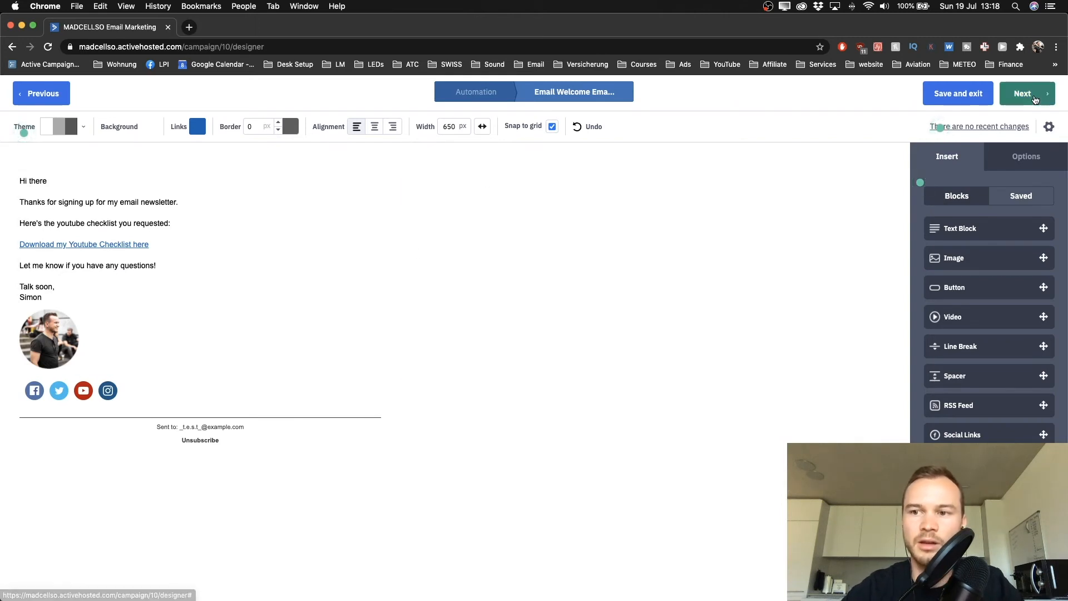
# Go through the copied email's summary page and finish it, returning to Automation 2
pyautogui.click(1035, 99)
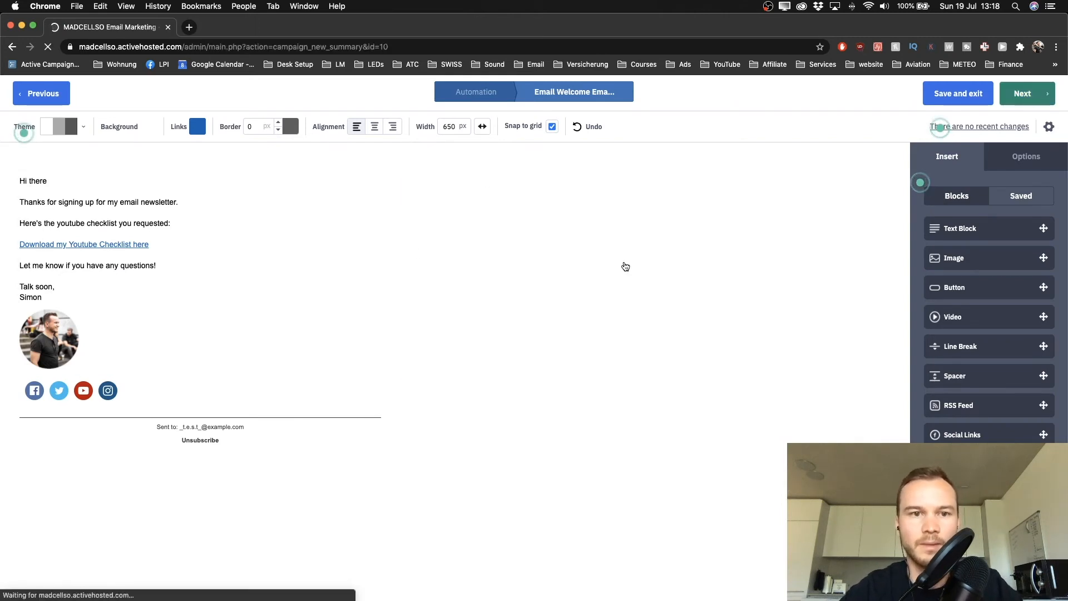
pyautogui.scroll(-5, 632, 282)
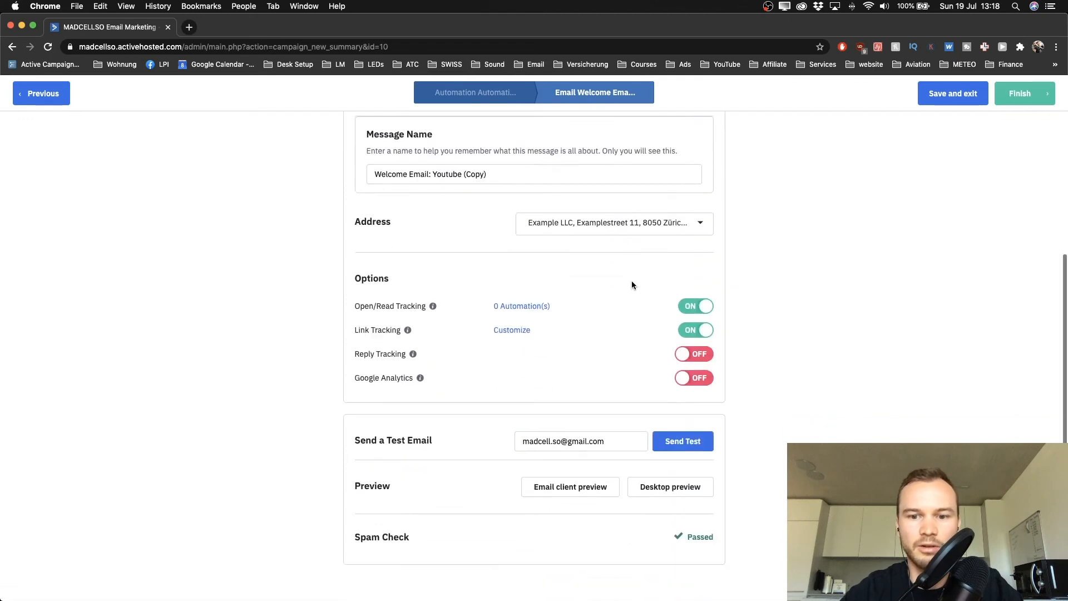
pyautogui.click(1018, 93)
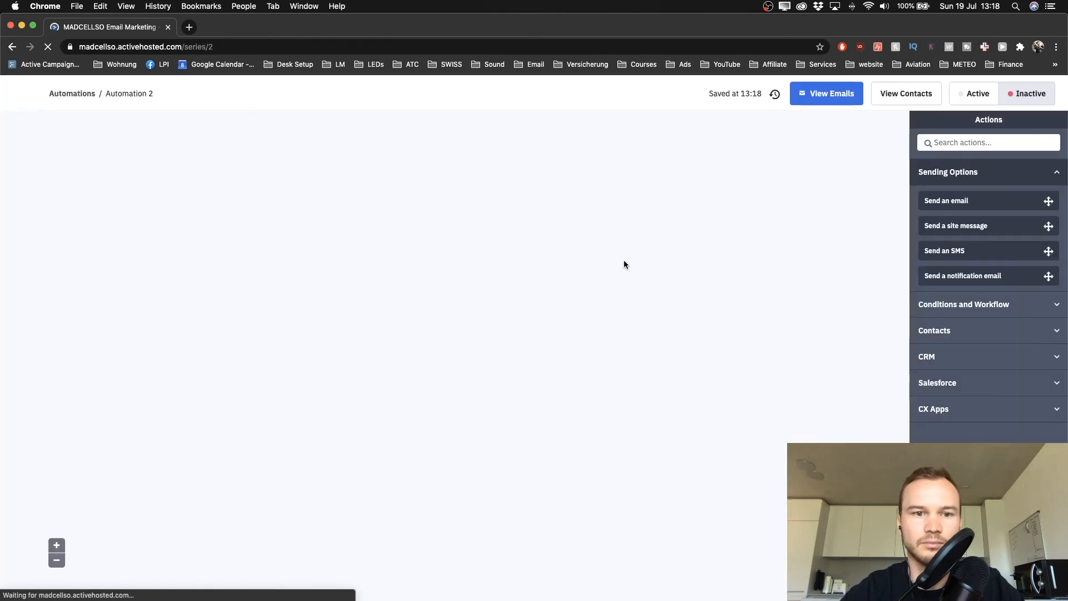
pyautogui.scroll(-5, 539, 380)
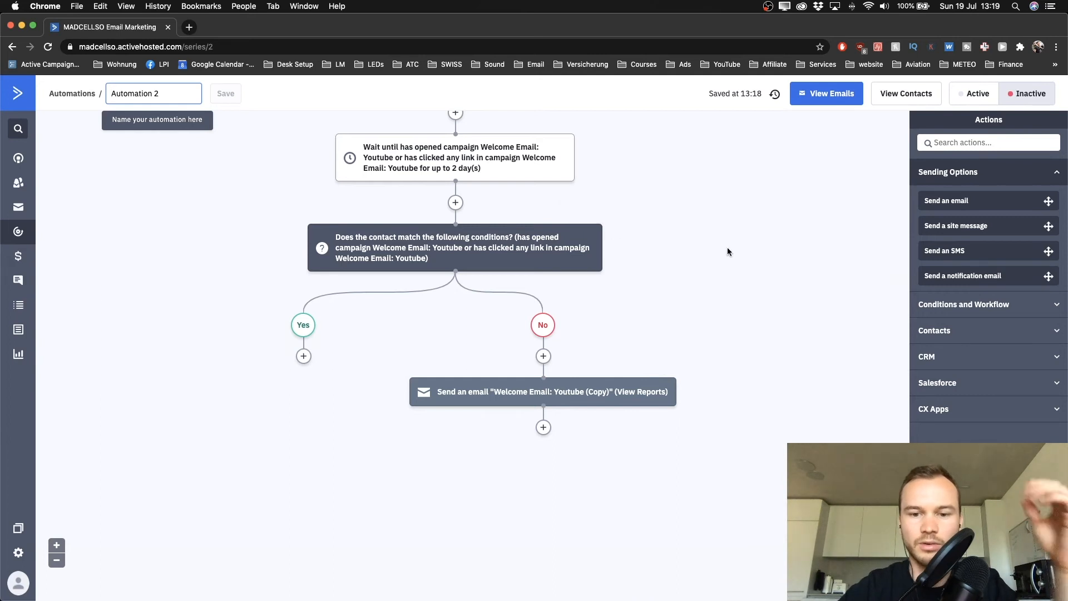
pyautogui.moveTo(560, 387)
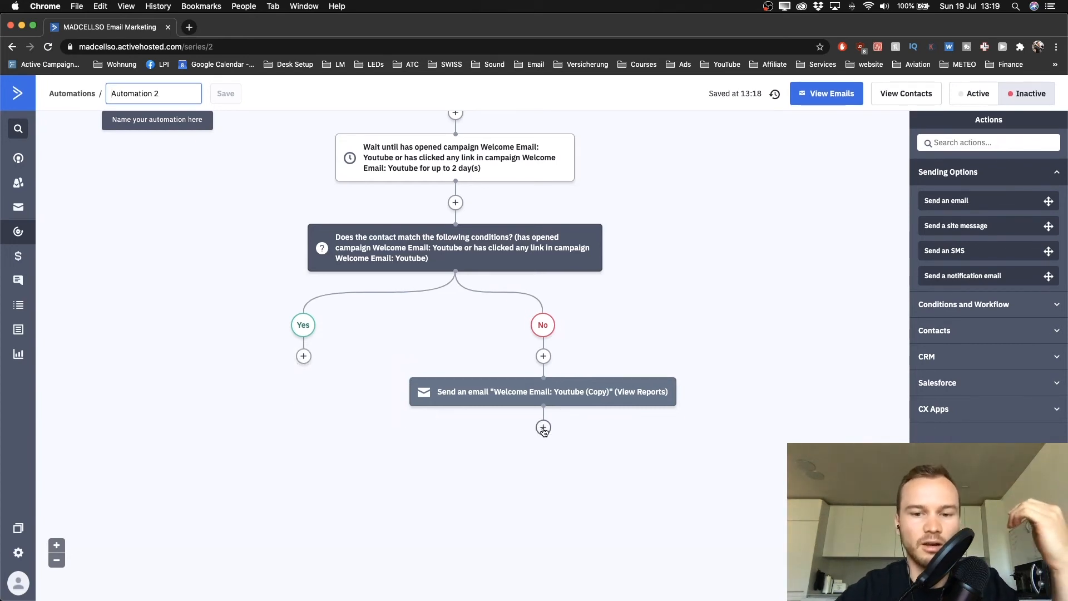
pyautogui.scroll(5, 544, 431)
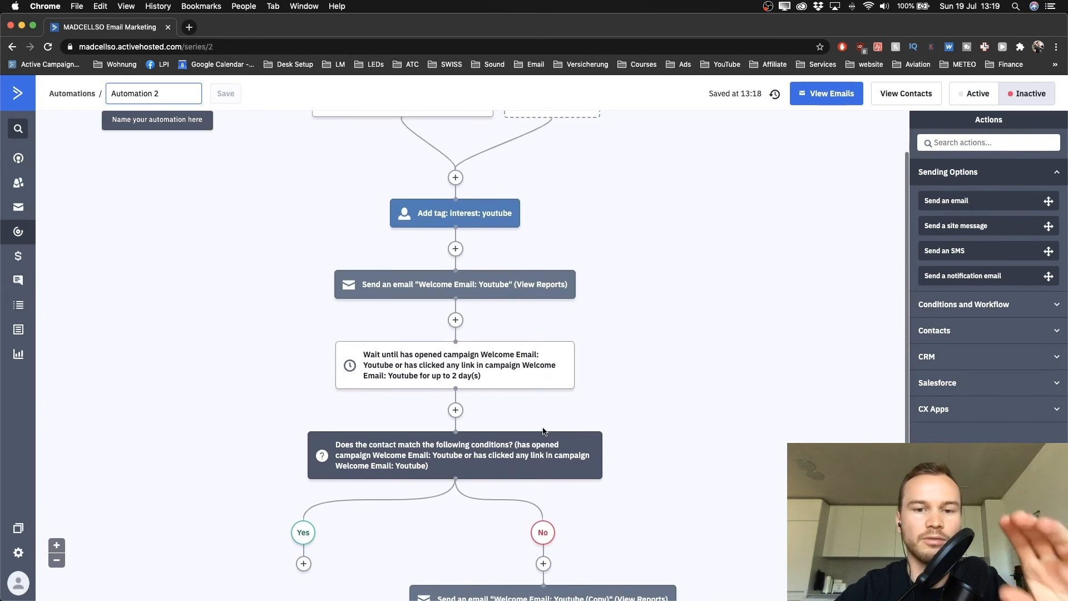
pyautogui.scroll(-5, 516, 313)
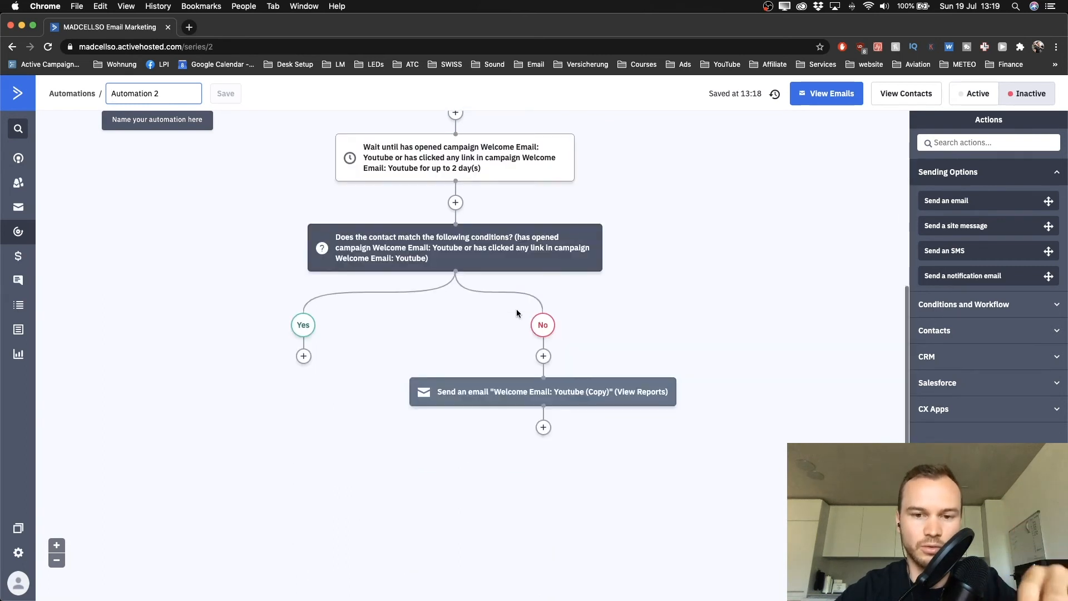
# Add a Wait step after the copied follow-up email that waits until specific conditions are met
pyautogui.click(544, 429)
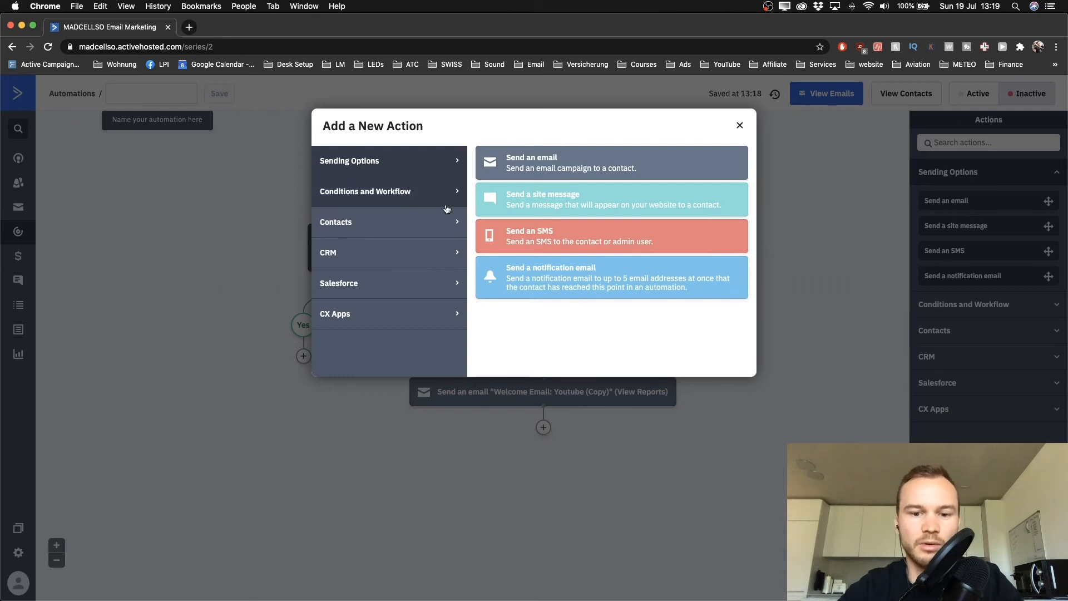
pyautogui.click(376, 192)
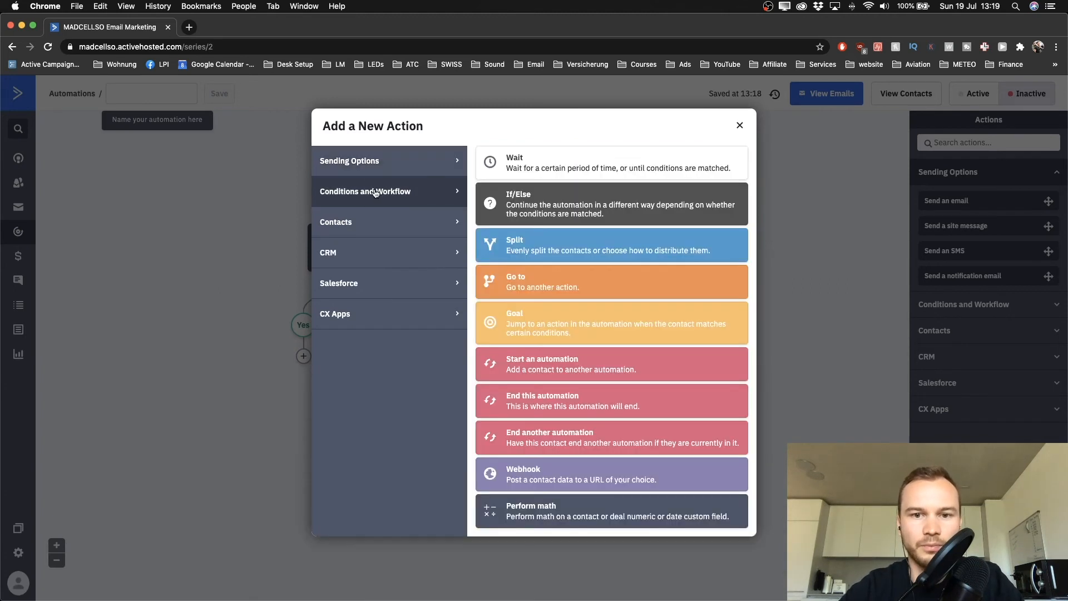
pyautogui.click(546, 175)
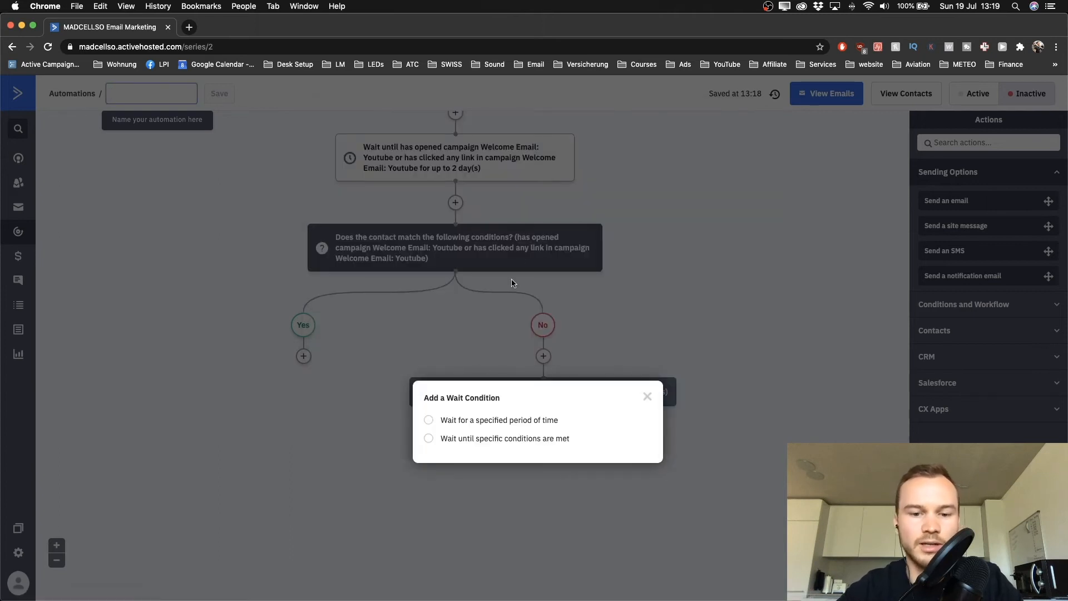
pyautogui.click(432, 439)
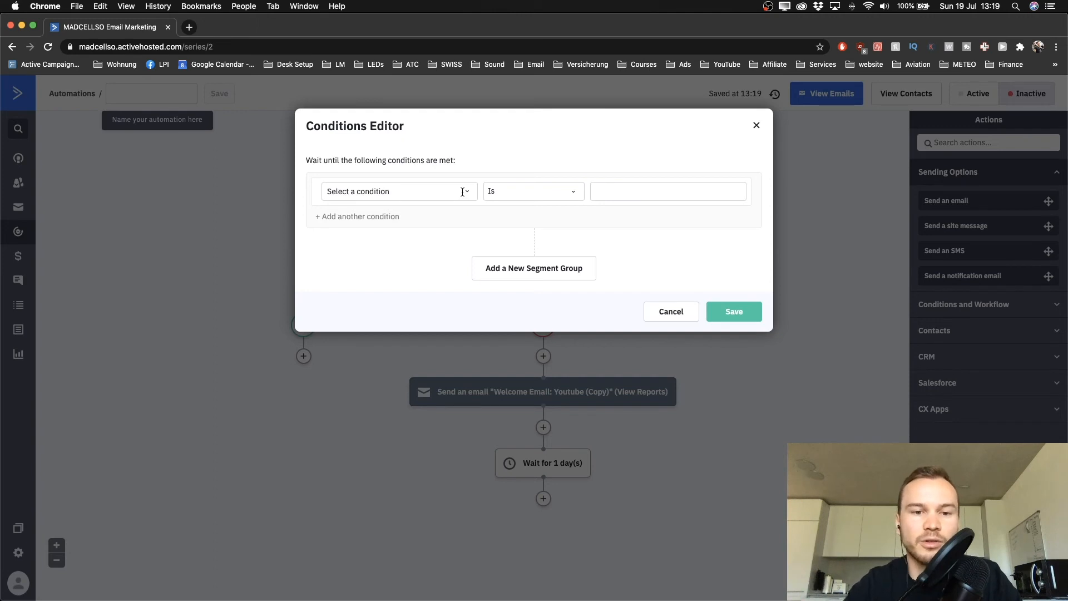
# Add 'Has opened' and Or-joined 'Has clicked on a link' conditions for Welcome Email: Youtube
pyautogui.click(462, 192)
pyautogui.click(349, 228)
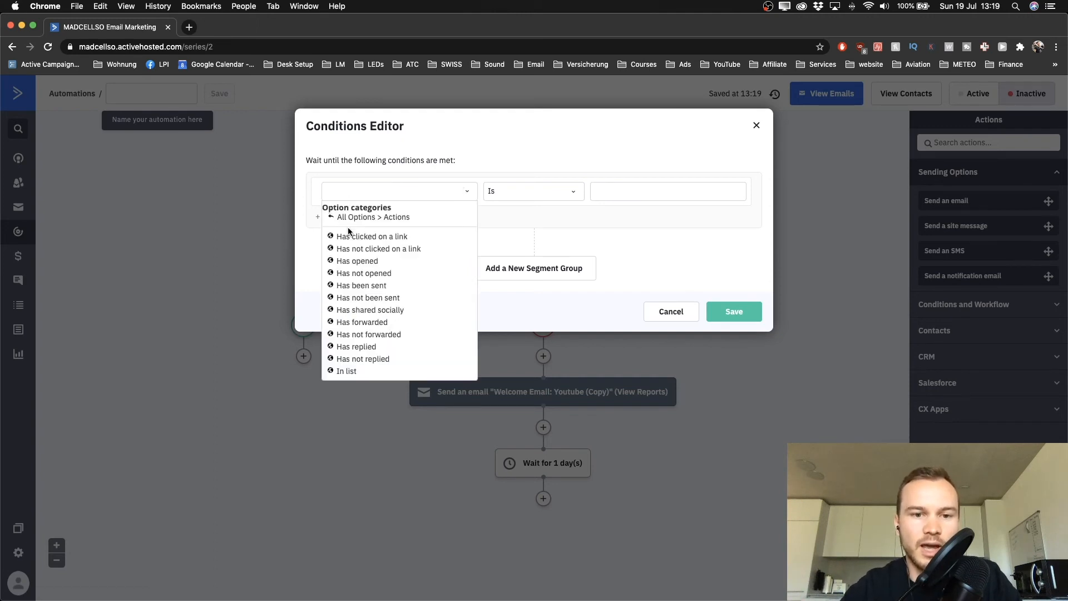
pyautogui.click(355, 261)
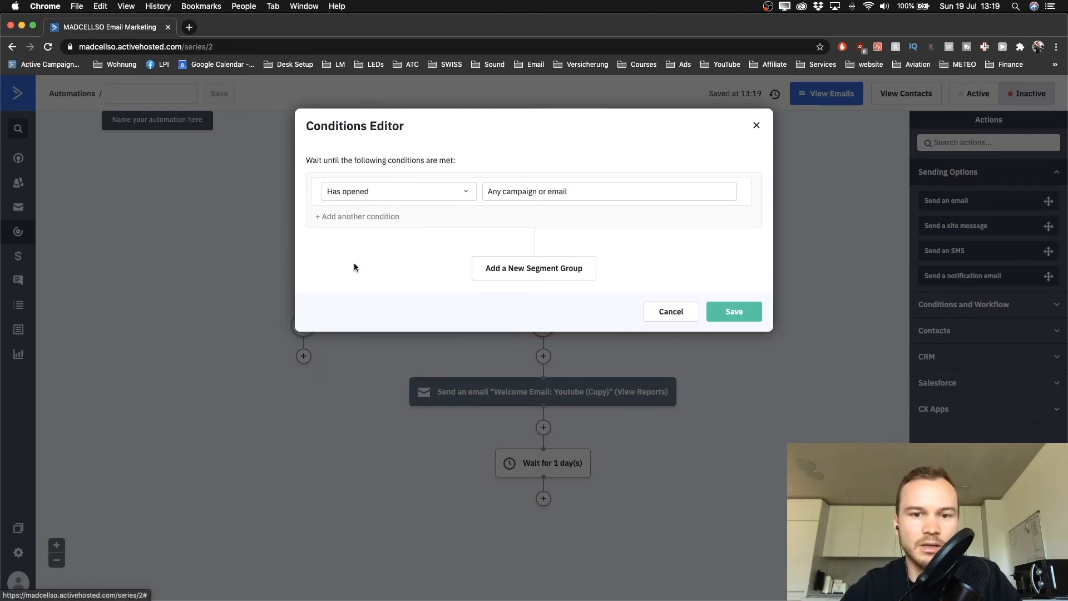
pyautogui.click(529, 191)
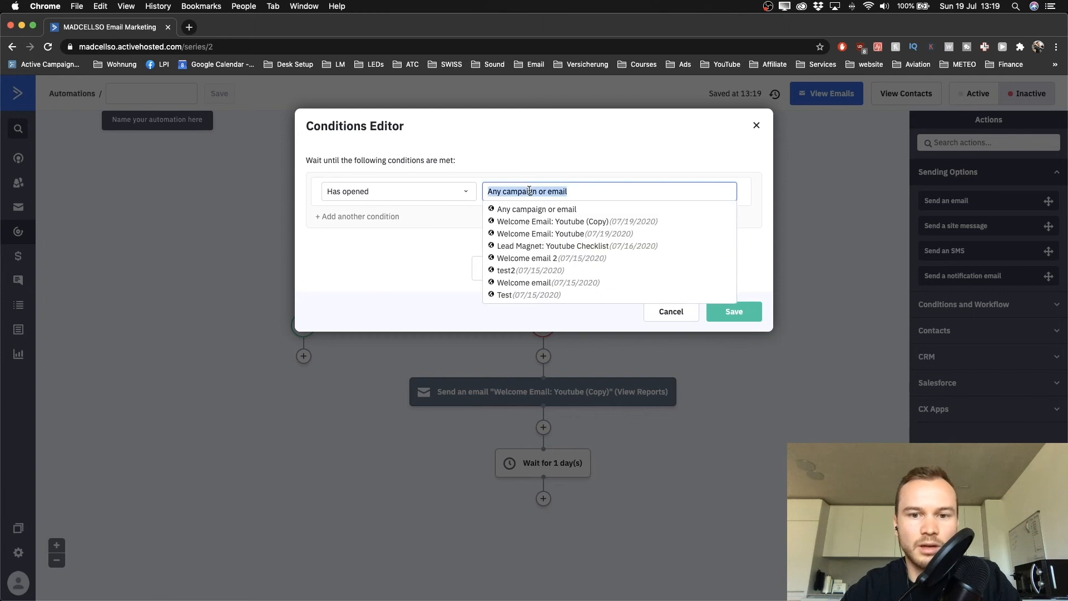
pyautogui.click(527, 234)
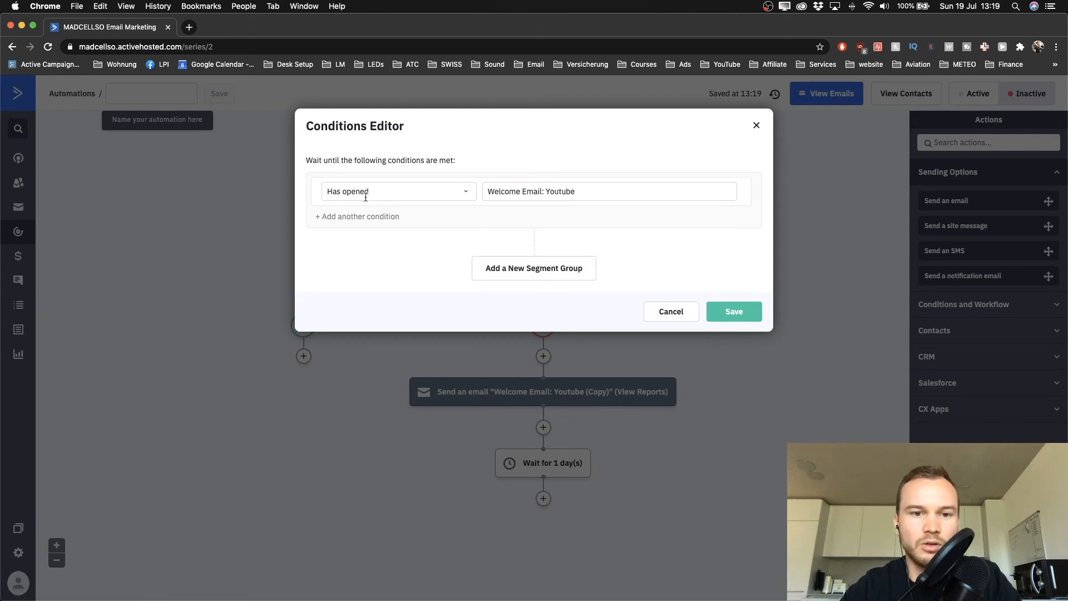
pyautogui.click(329, 217)
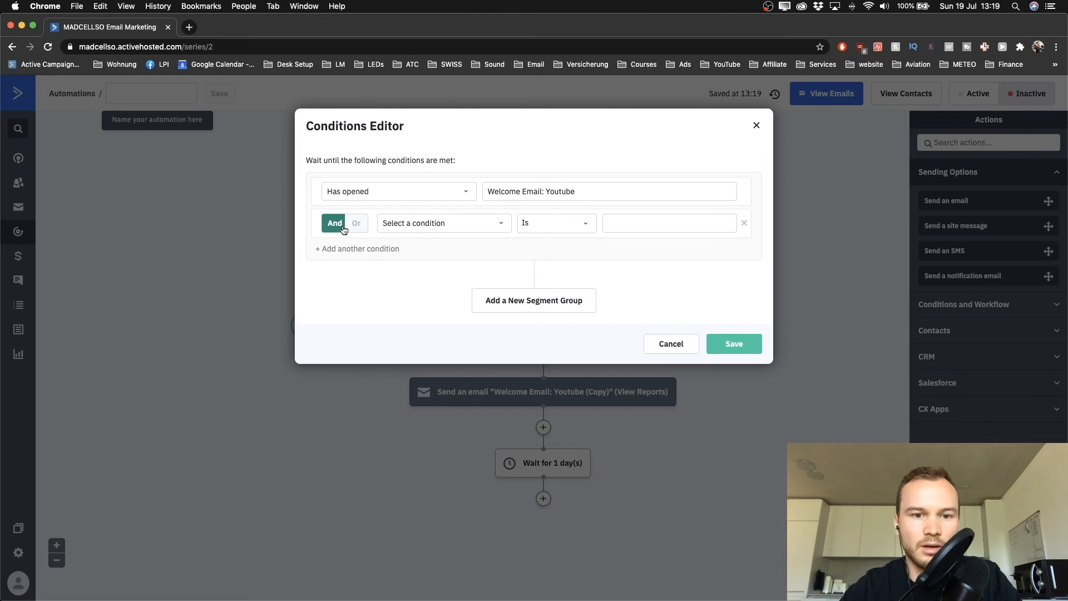
pyautogui.click(356, 223)
pyautogui.click(413, 223)
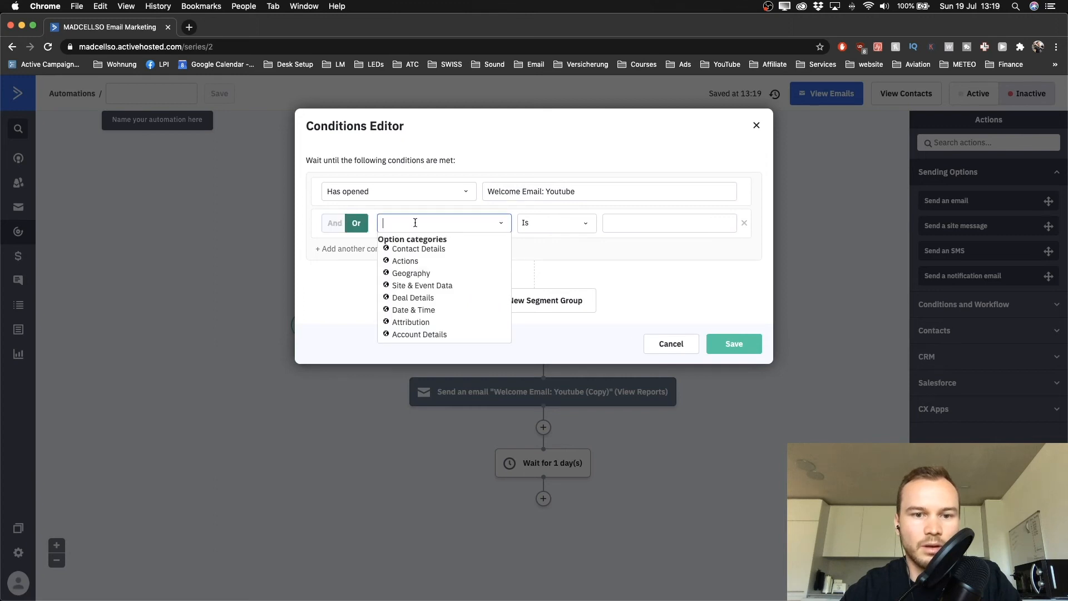
pyautogui.click(412, 263)
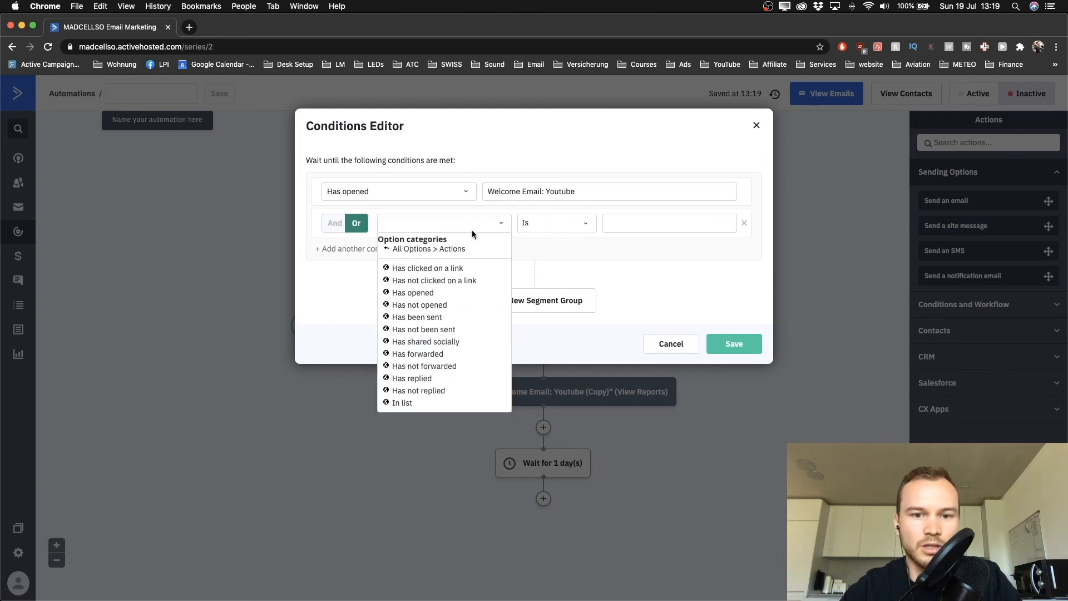
pyautogui.click(439, 269)
pyautogui.click(536, 225)
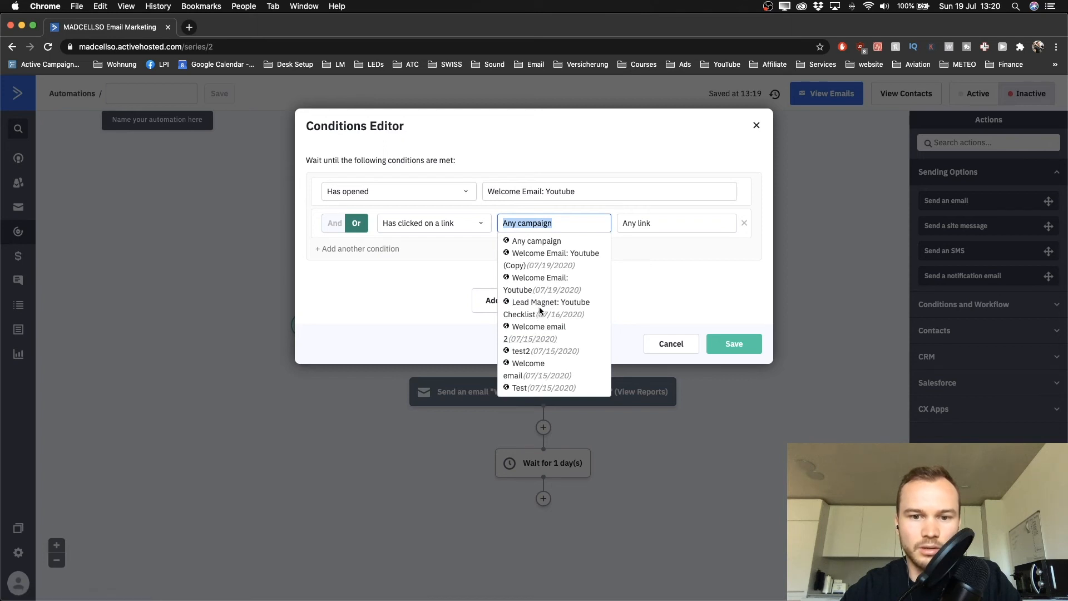
pyautogui.click(544, 289)
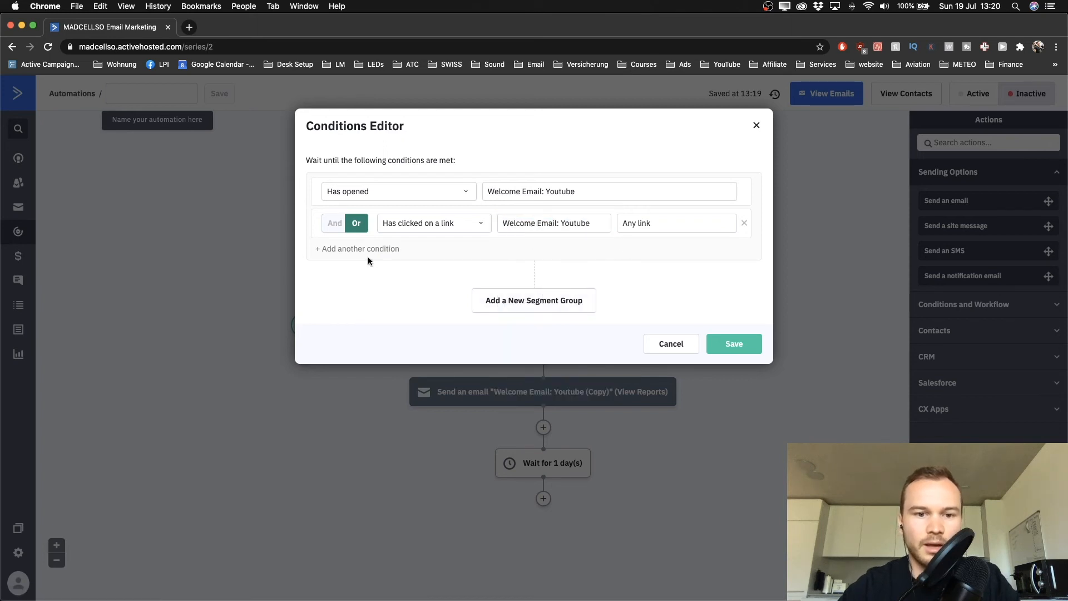
# Add 'Has opened' and 'Has clicked on a link' conditions for Welcome Email: Youtube (Copy)
pyautogui.click(316, 252)
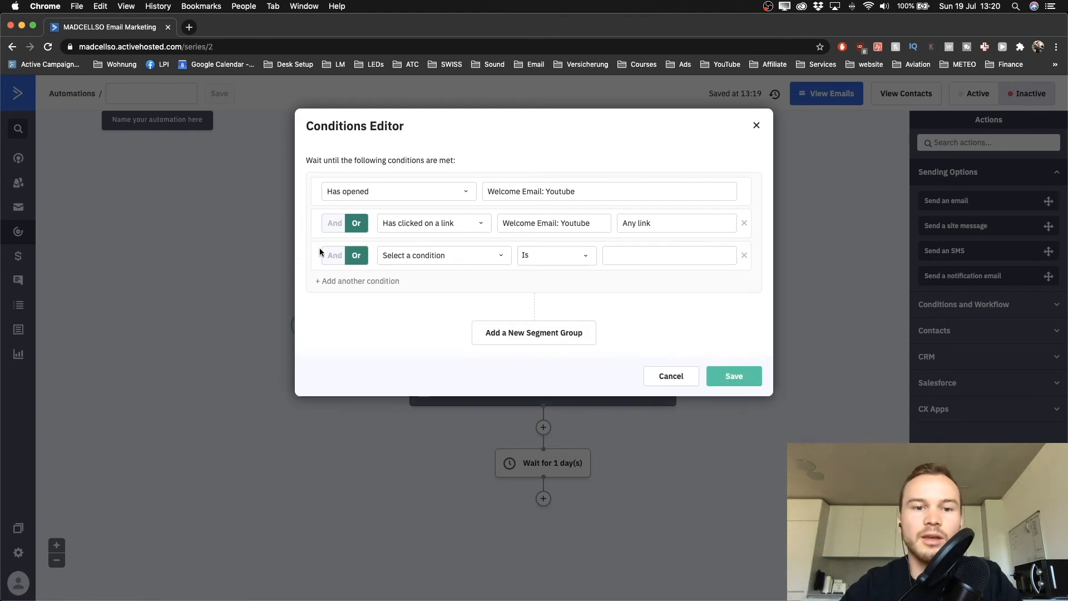
pyautogui.click(425, 257)
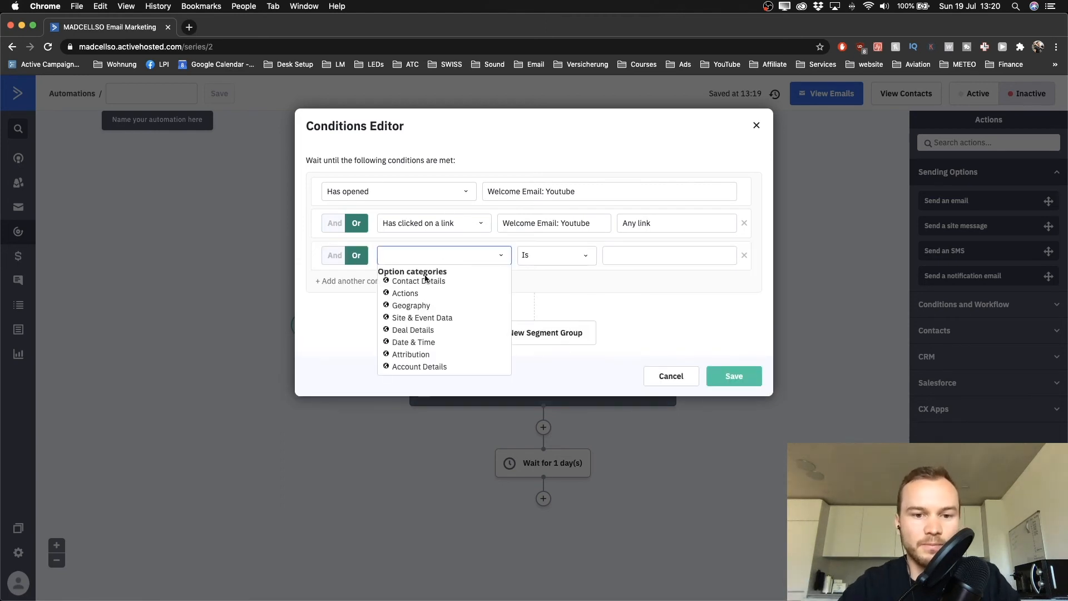
pyautogui.click(415, 296)
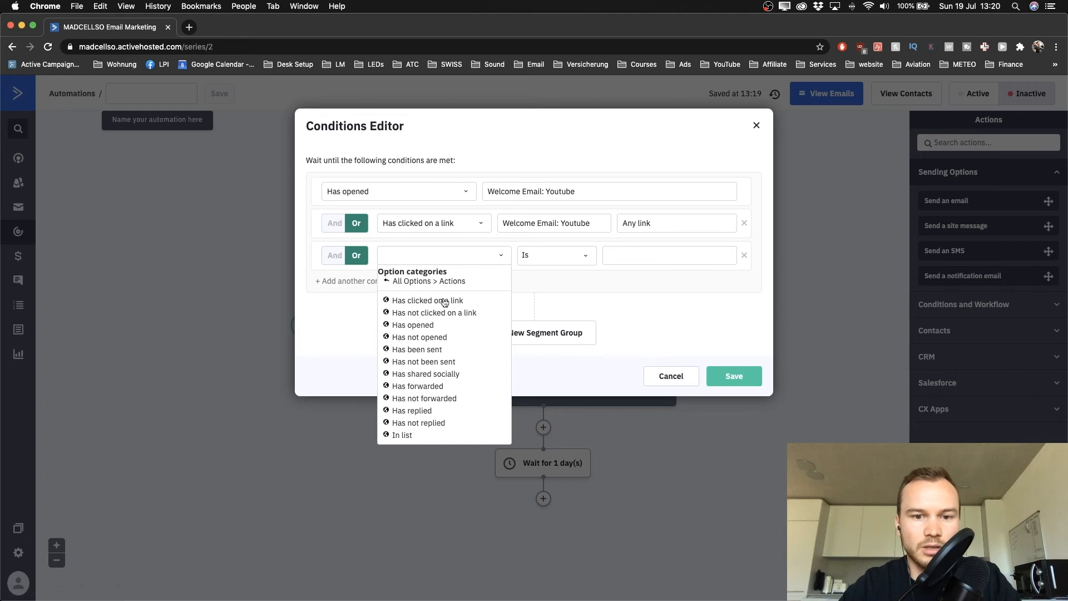
pyautogui.click(423, 325)
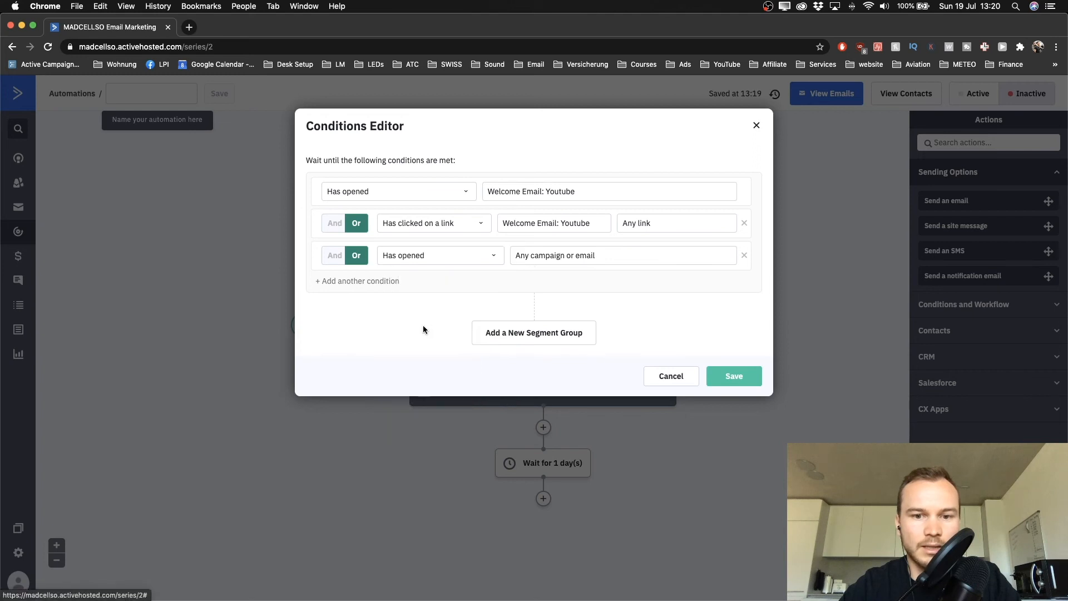
pyautogui.click(533, 260)
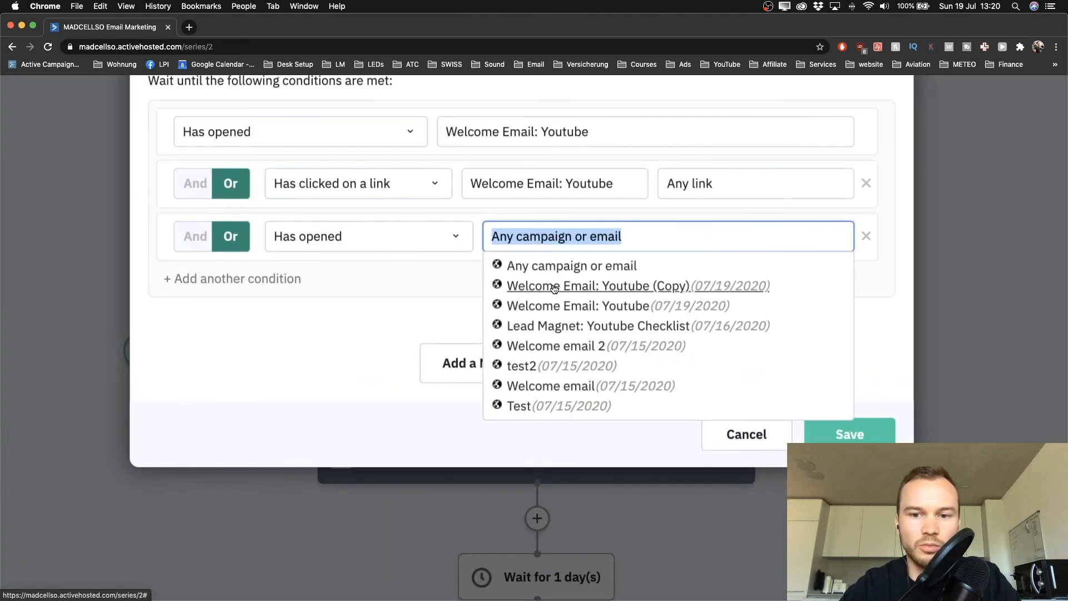
pyautogui.click(554, 286)
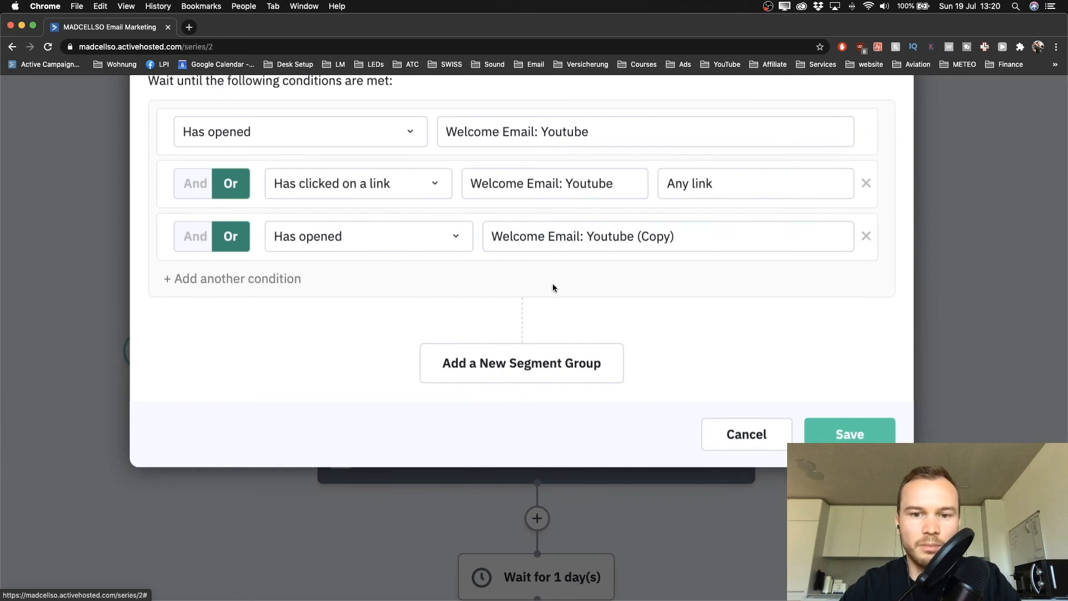
pyautogui.click(179, 286)
pyautogui.click(298, 291)
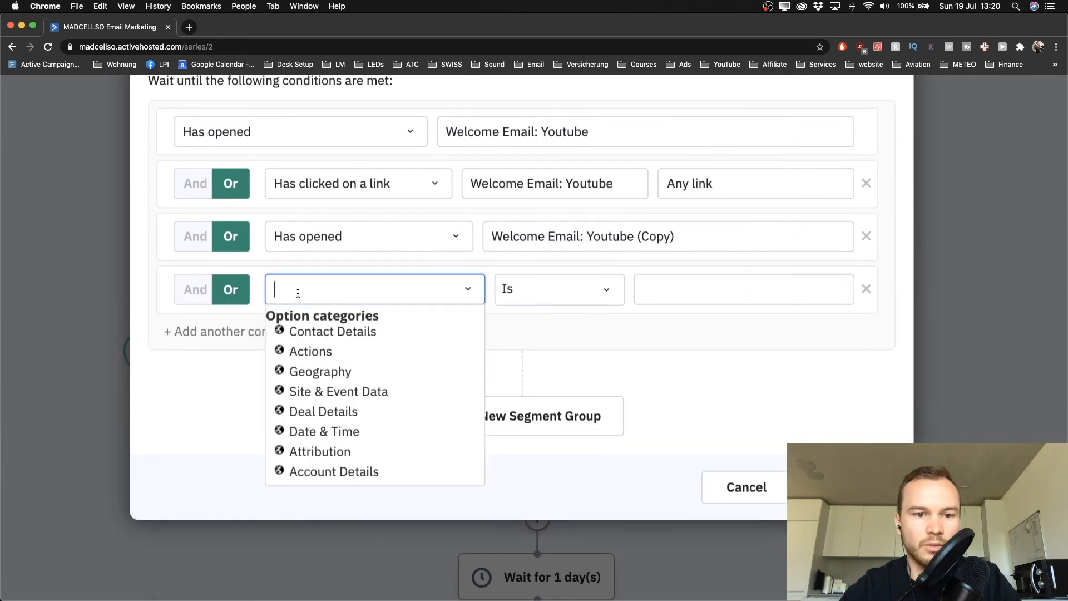
pyautogui.click(309, 353)
pyautogui.click(312, 362)
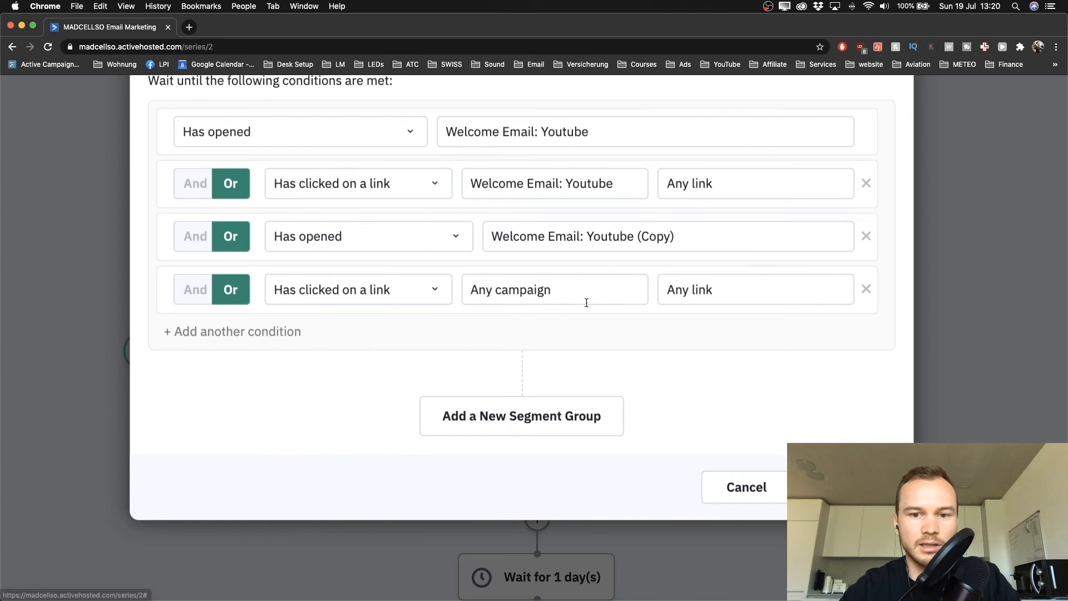
pyautogui.click(587, 303)
pyautogui.click(565, 341)
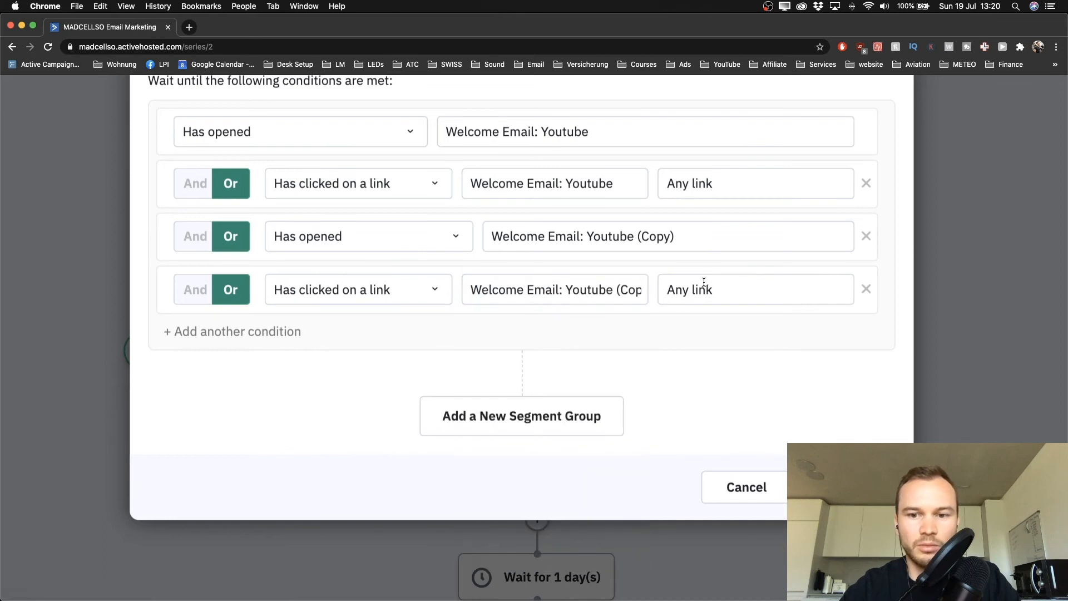
pyautogui.scroll(-5, 672, 359)
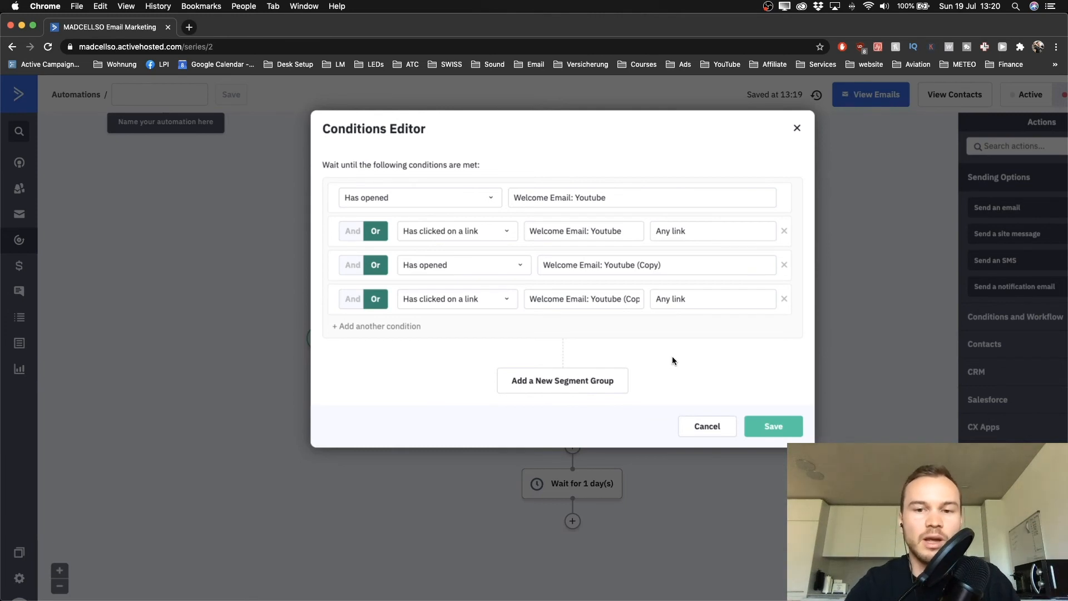
pyautogui.hscroll(2, 672, 361)
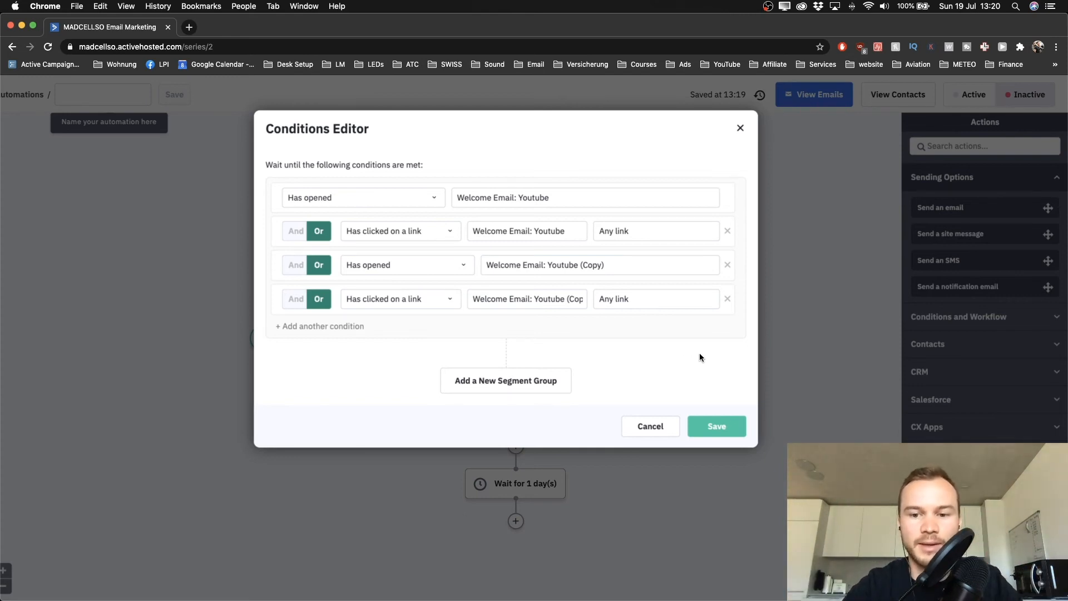
# Save the four conditions and limit the wait to 'Up to' 2 day(s), then save the step
pyautogui.click(718, 426)
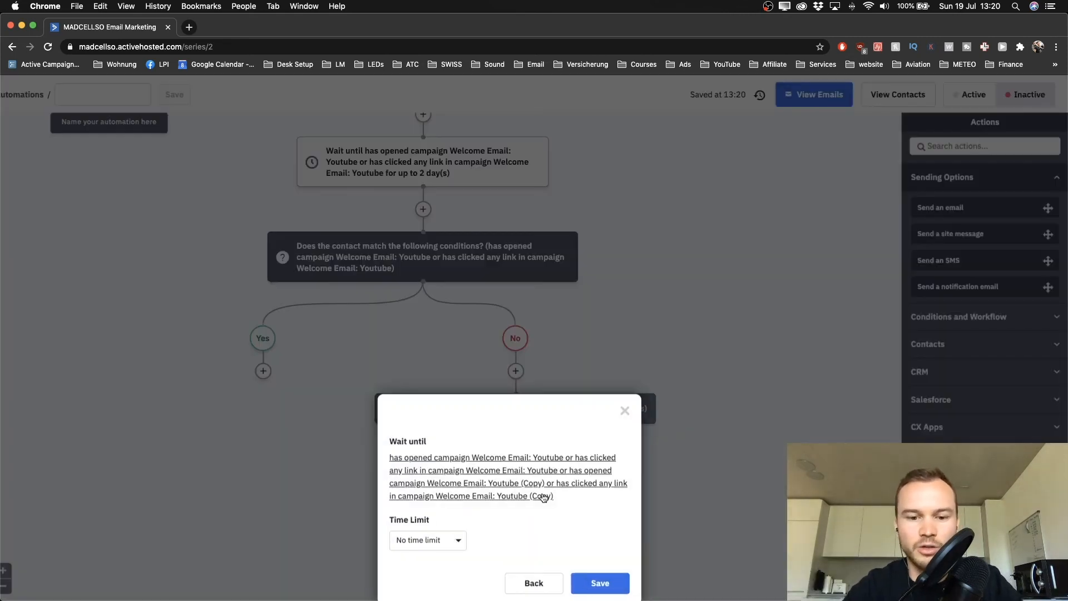
pyautogui.scroll(-1, 546, 498)
pyautogui.scroll(5, 449, 500)
pyautogui.scroll(-1, 450, 500)
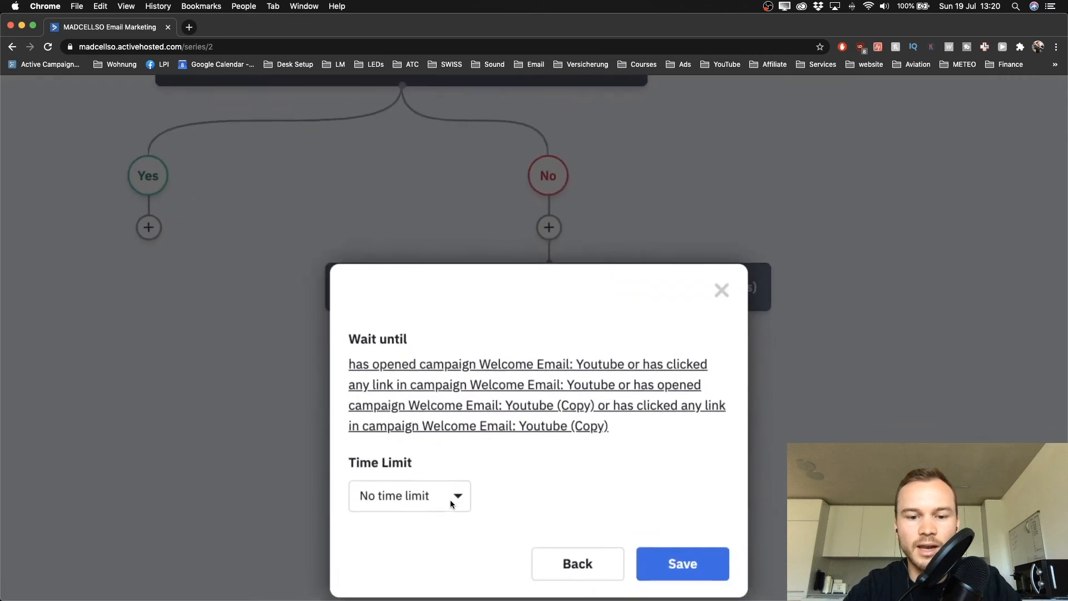
pyautogui.click(450, 473)
pyautogui.click(390, 529)
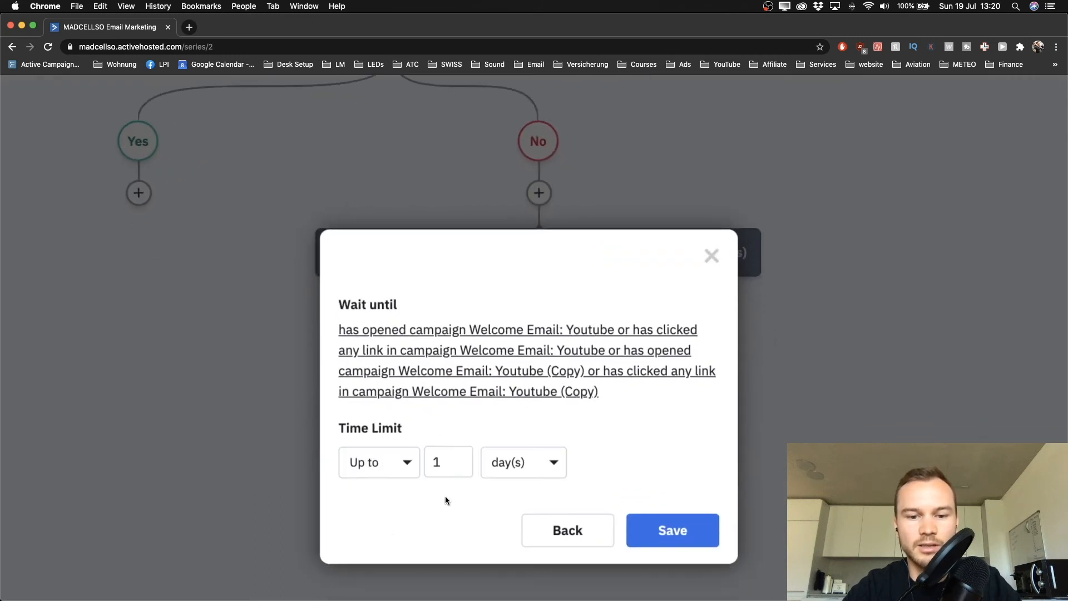
pyautogui.doubleClick(447, 467)
pyautogui.write('2')
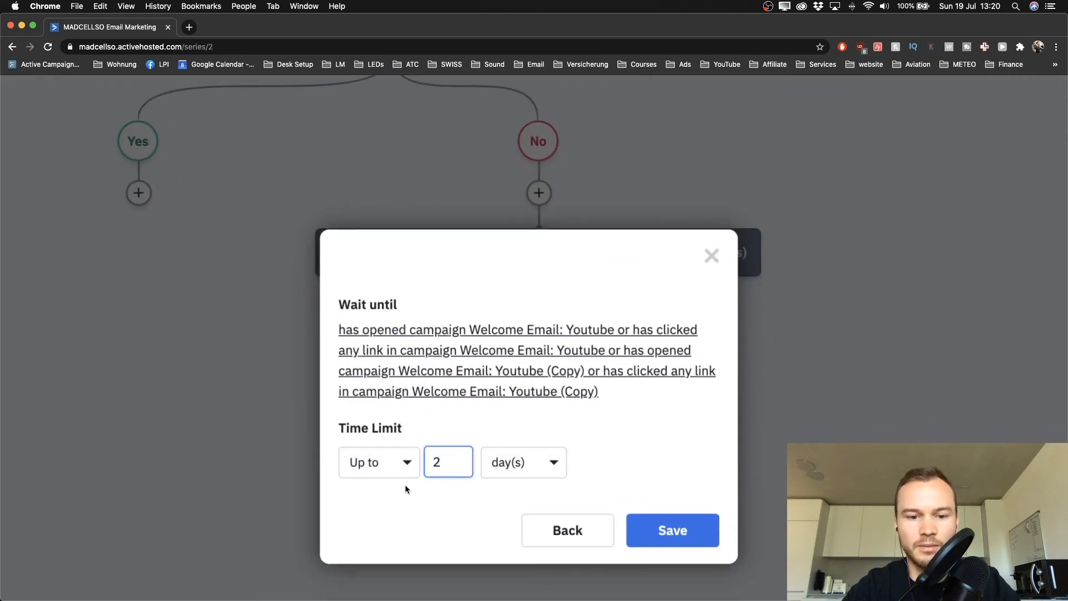
pyautogui.click(633, 521)
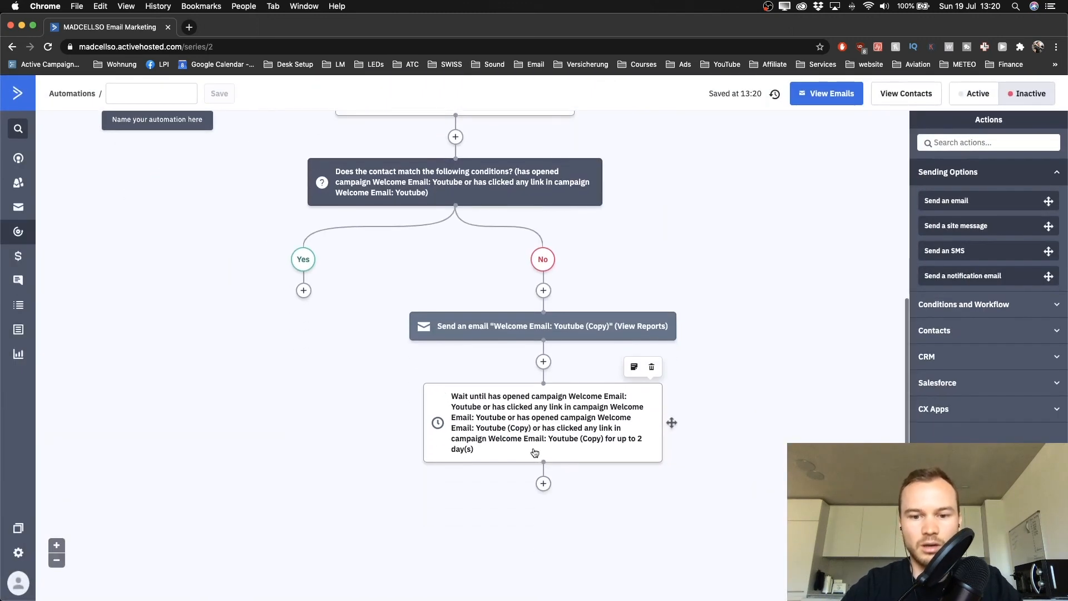
pyautogui.scroll(-2, 639, 401)
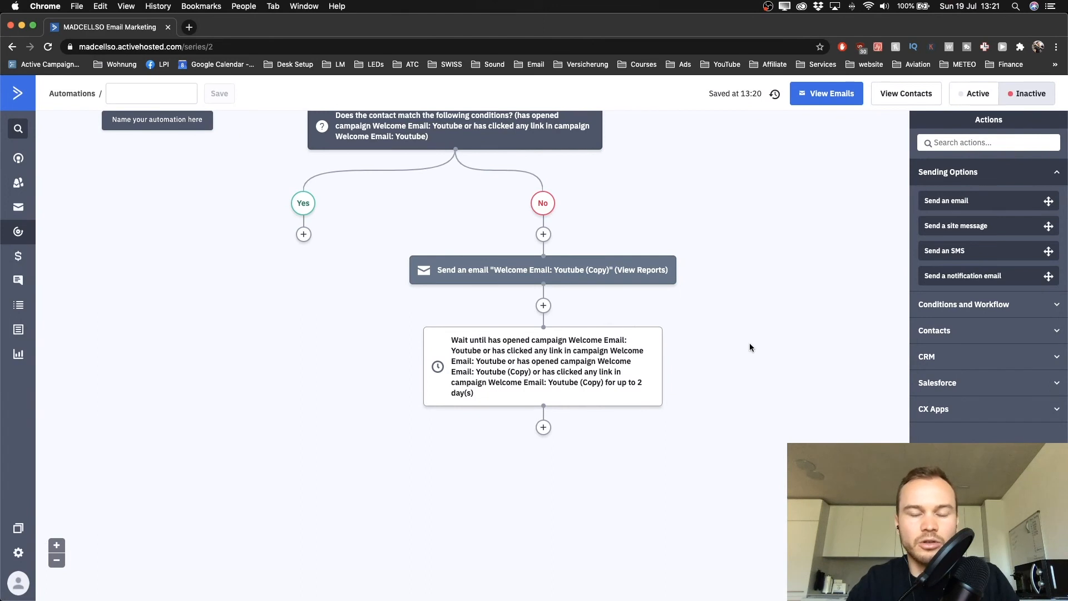
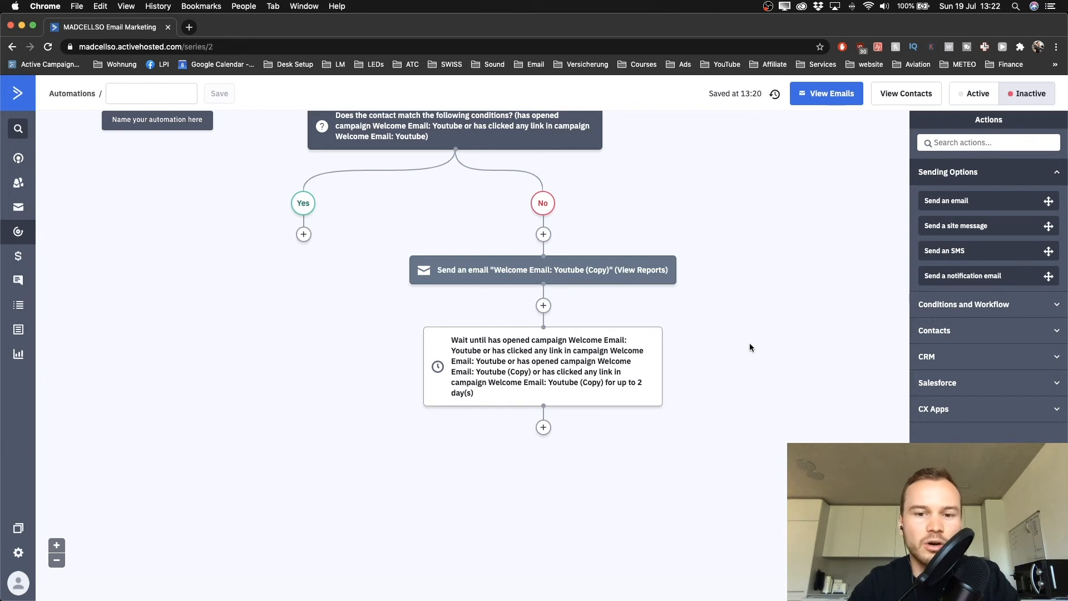
# Add a Go to another action step after the No-branch 2-day wait, linked toward the Yes branch
pyautogui.moveTo(601, 378)
pyautogui.scroll(5, 601, 378)
pyautogui.scroll(-4, 601, 379)
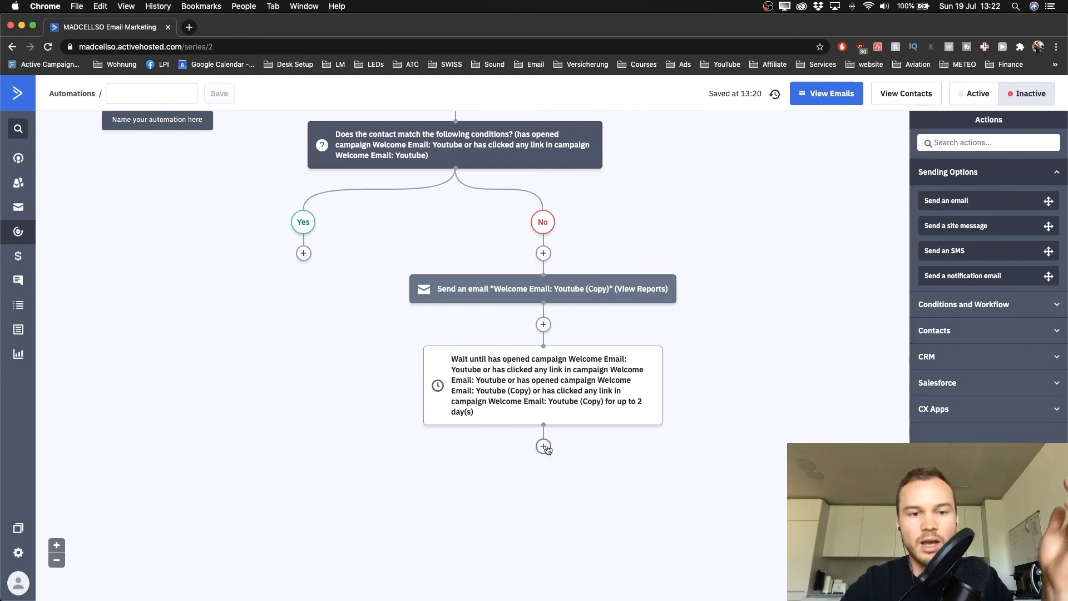
pyautogui.scroll(1, 547, 449)
pyautogui.scroll(3, 547, 450)
pyautogui.scroll(-4, 547, 449)
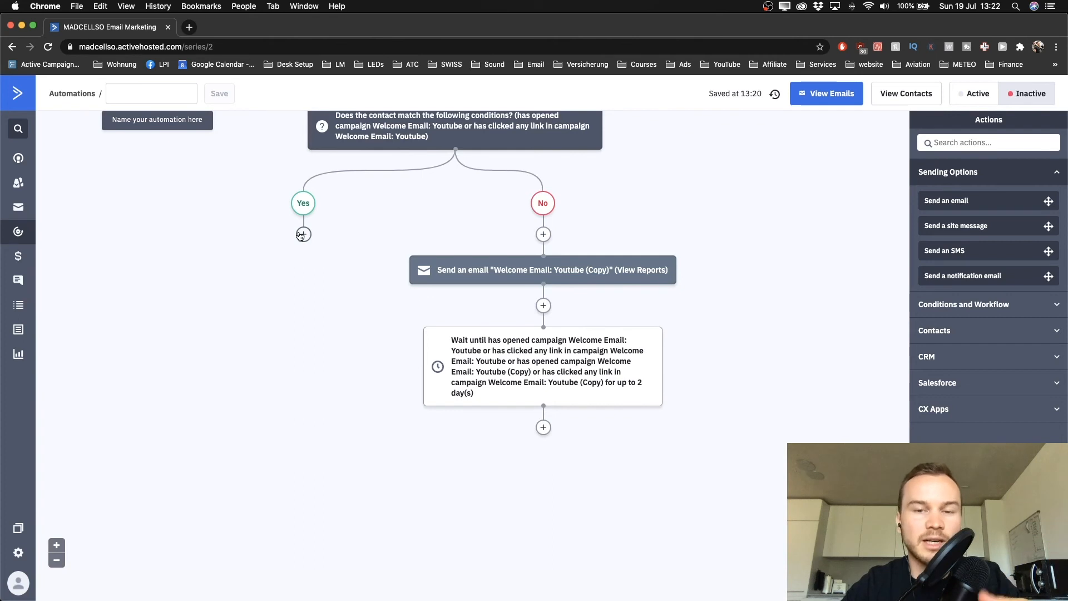
pyautogui.click(544, 427)
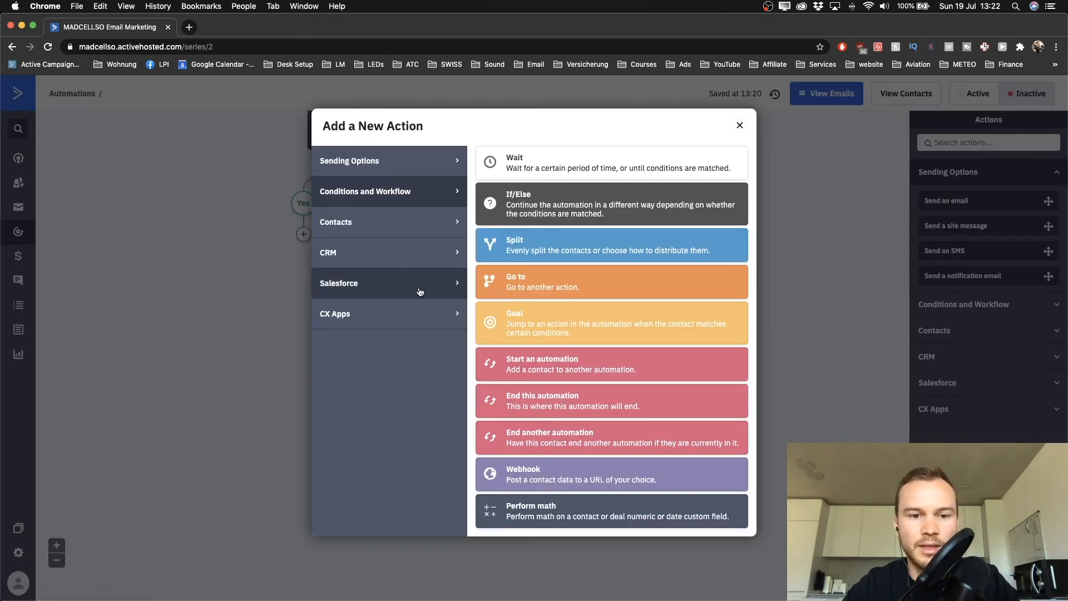
pyautogui.click(398, 231)
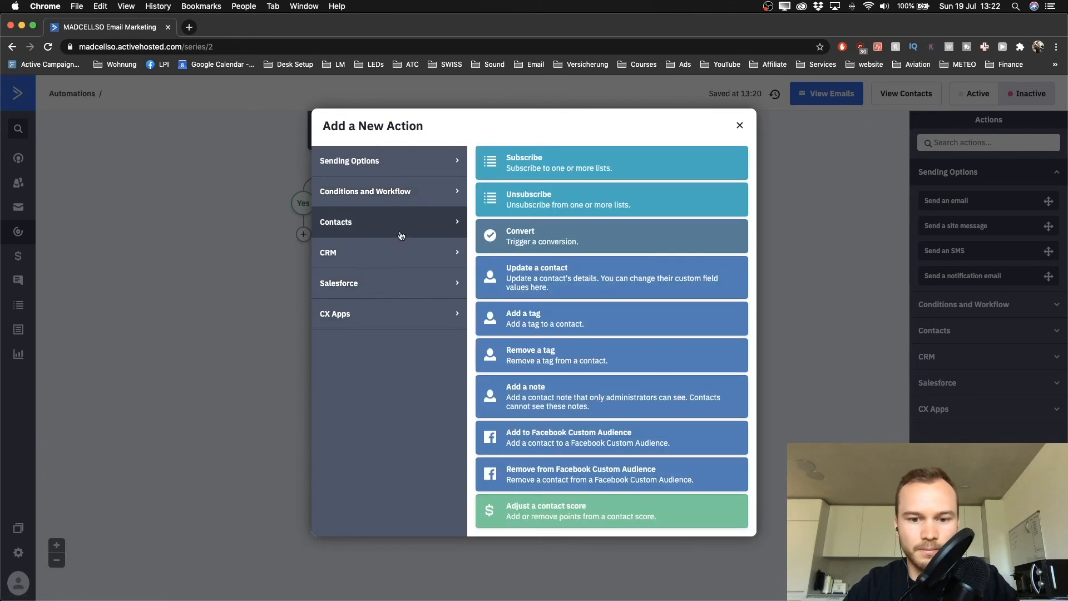
pyautogui.click(384, 160)
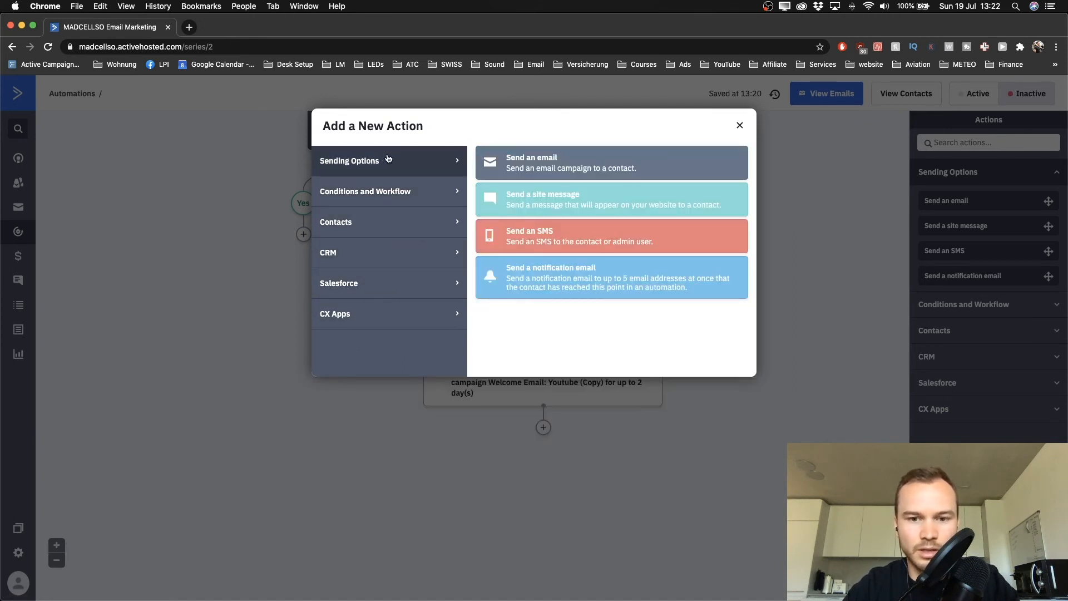
pyautogui.click(382, 189)
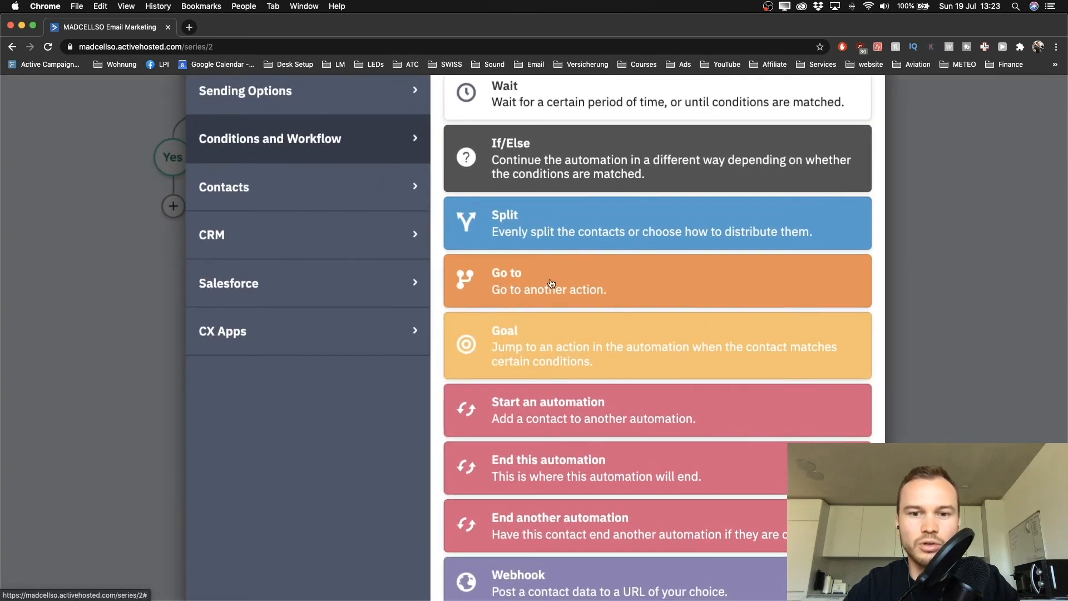
pyautogui.click(552, 284)
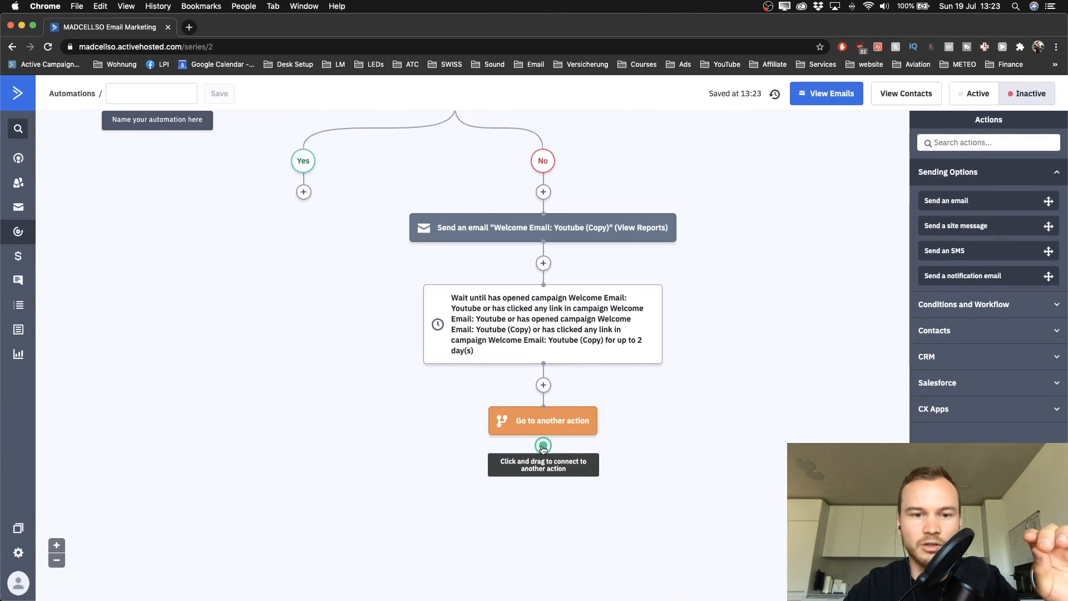
pyautogui.moveTo(543, 447); pyautogui.dragTo(303, 165)
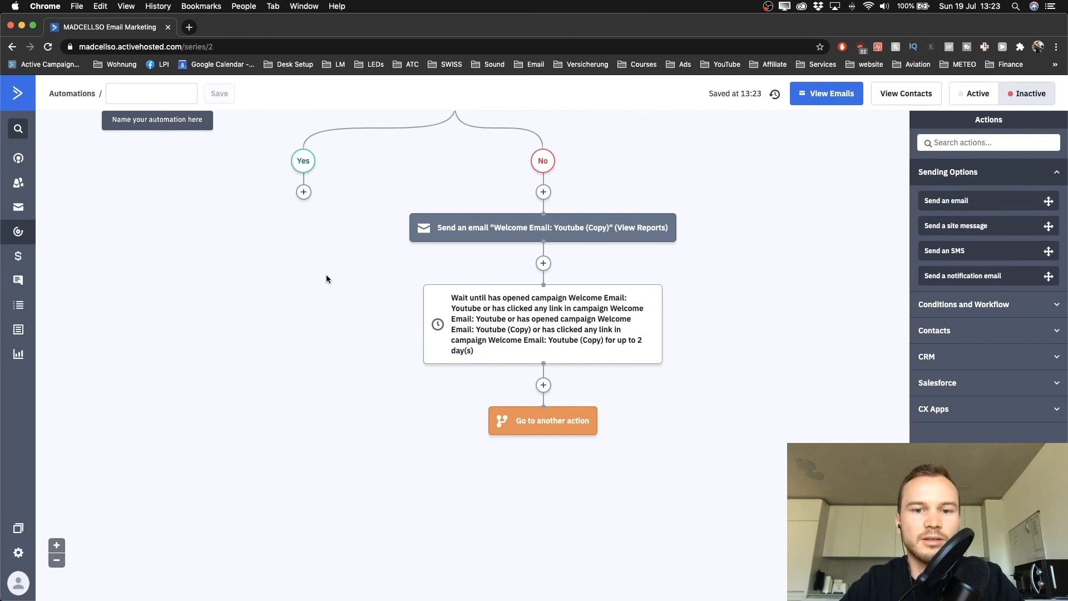
pyautogui.scroll(5, 334, 222)
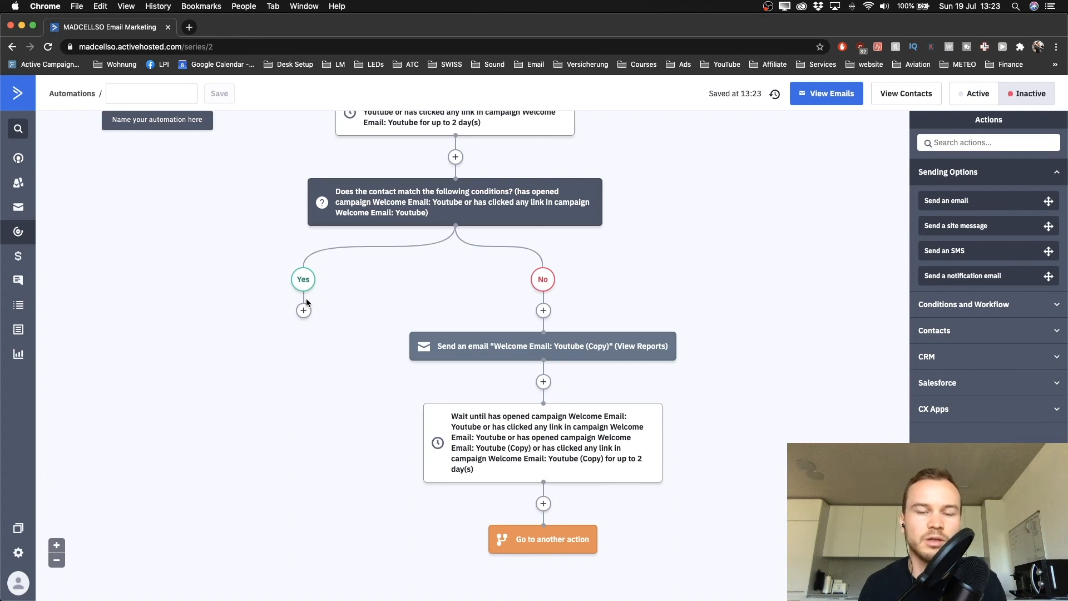
pyautogui.scroll(5, 306, 300)
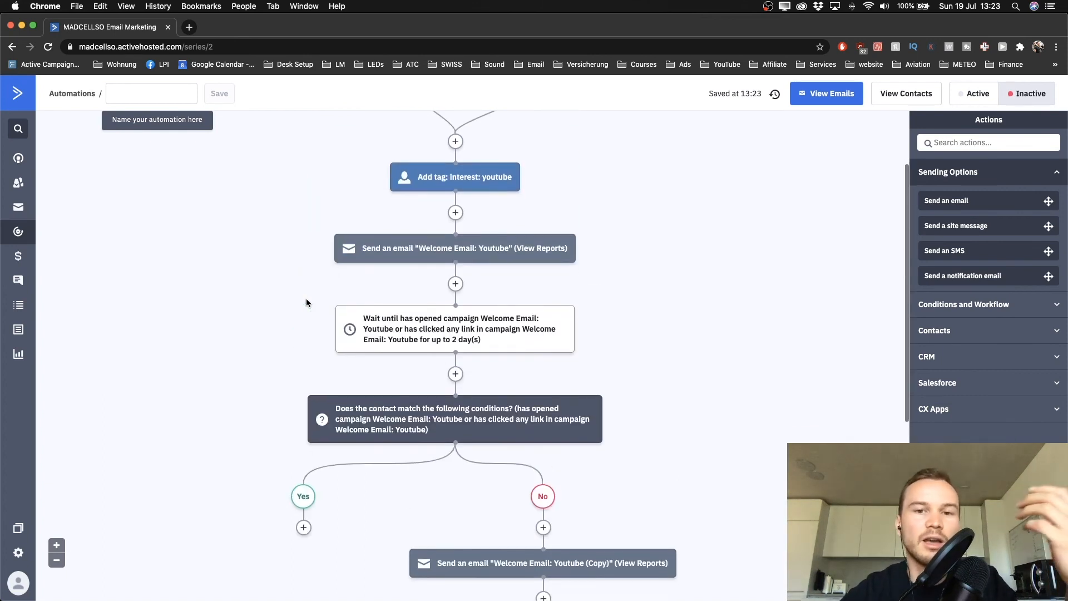
pyautogui.scroll(2, 306, 302)
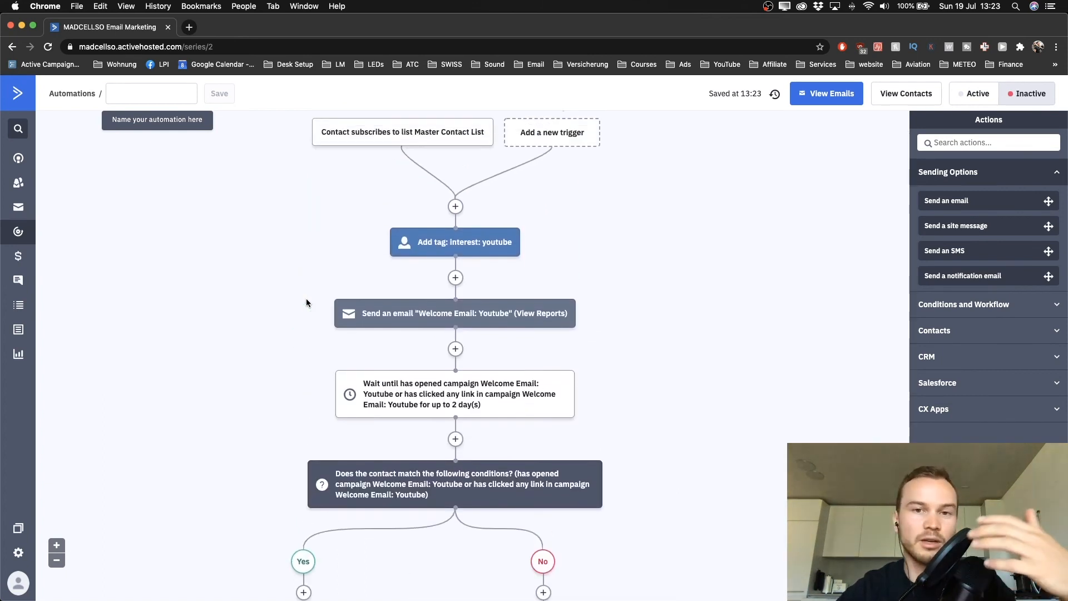
pyautogui.scroll(-5, 306, 334)
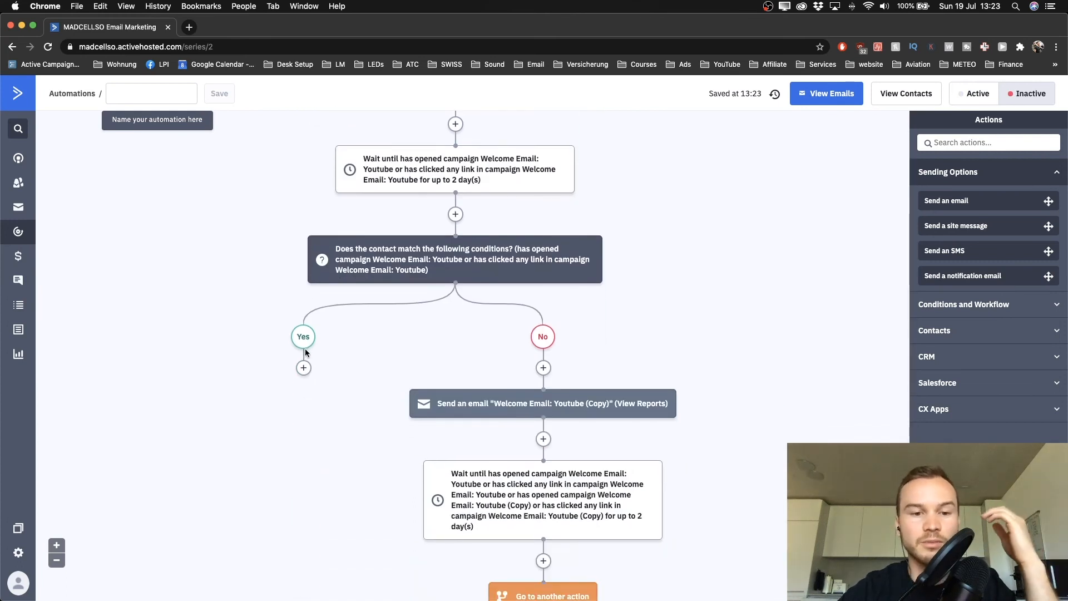
pyautogui.scroll(-3, 305, 351)
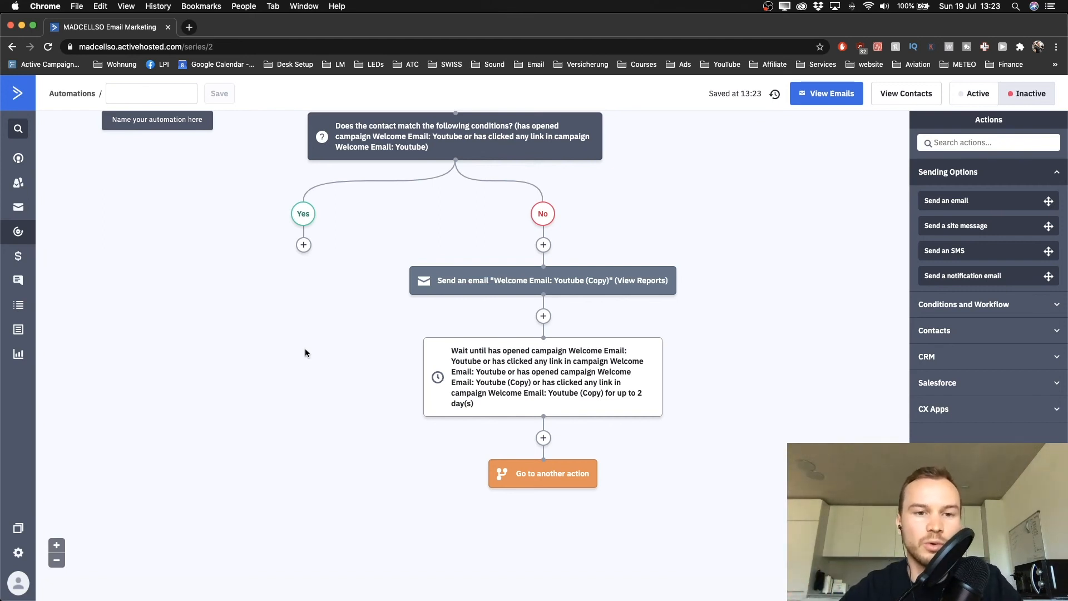
pyautogui.scroll(1, 312, 328)
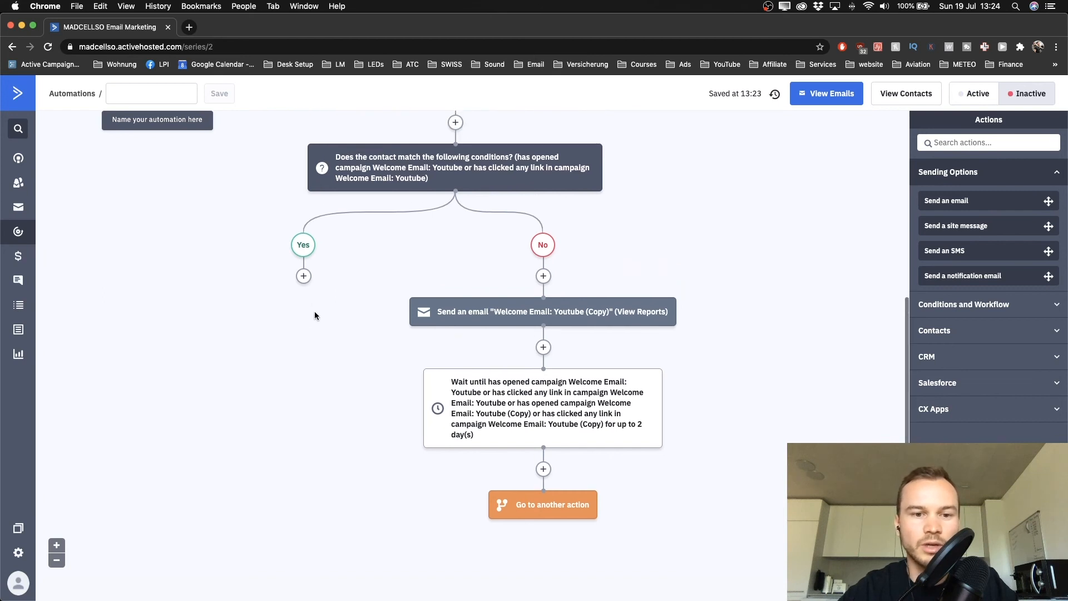
pyautogui.scroll(3, 308, 284)
pyautogui.scroll(-2, 307, 283)
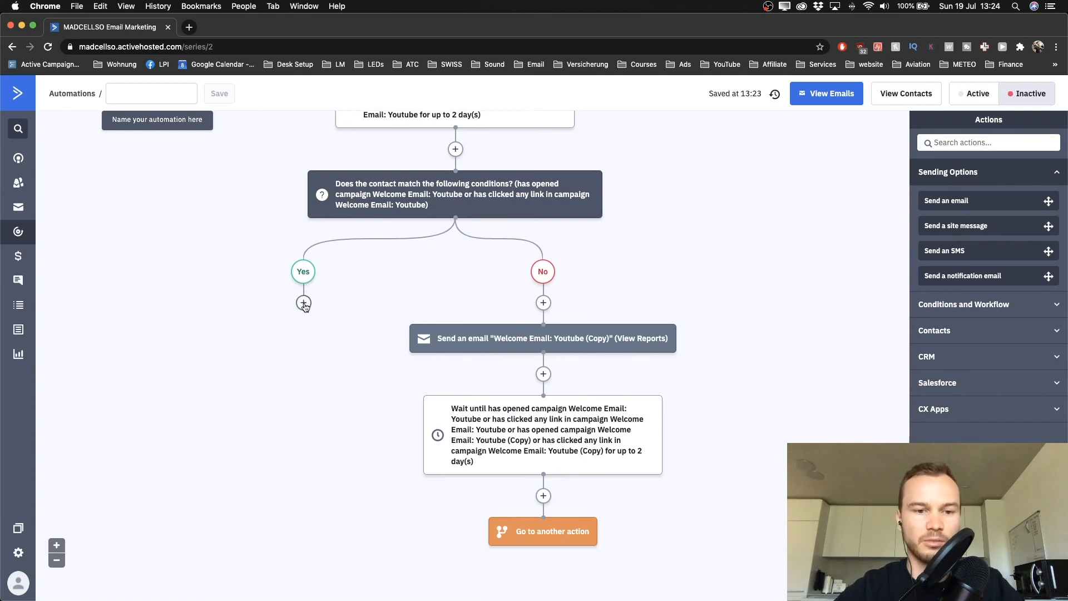
pyautogui.scroll(-1, 305, 306)
# Add a Send an email step under Yes that sends 'Welcome Email: Youtube (Copy)'
pyautogui.click(304, 278)
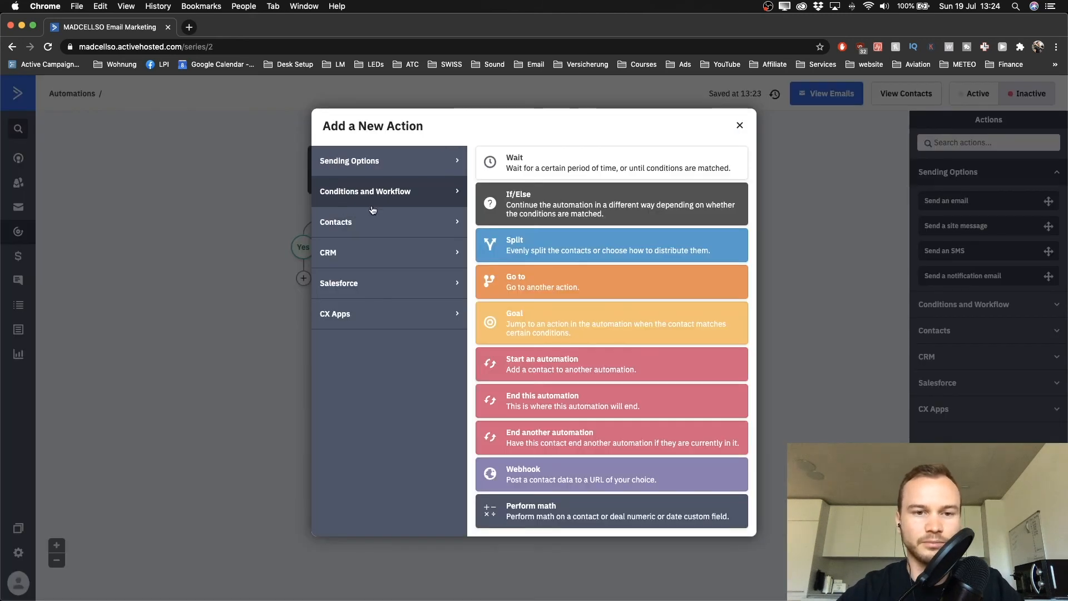
pyautogui.click(370, 173)
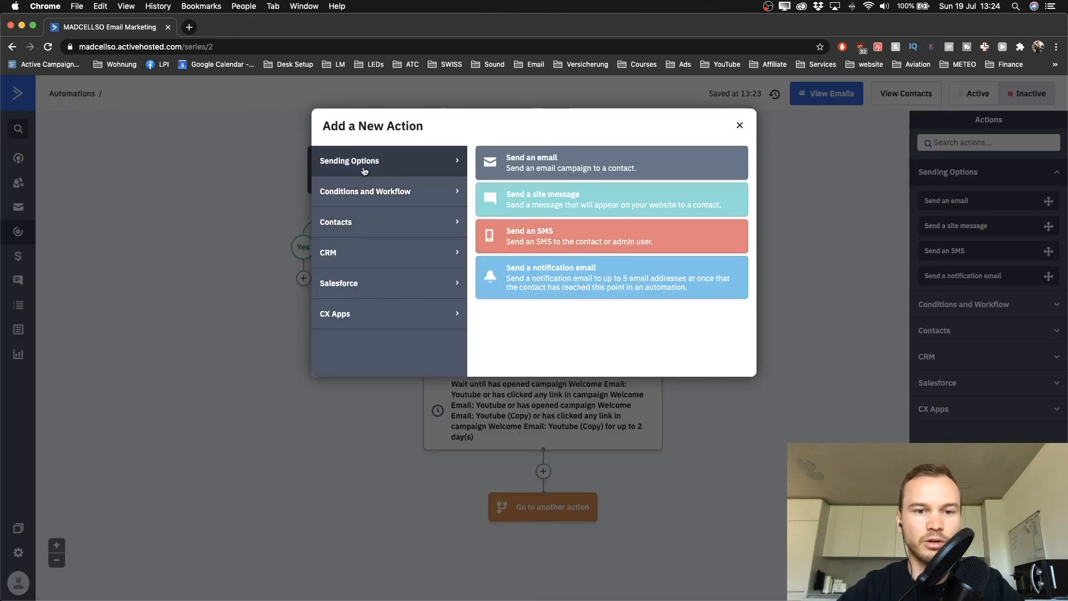
pyautogui.click(517, 164)
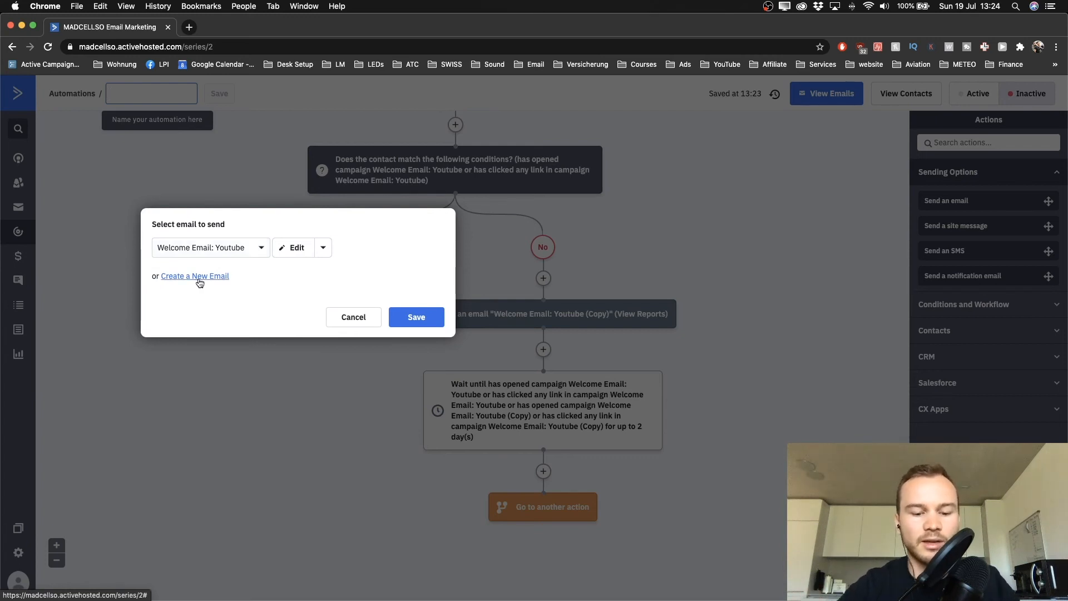
pyautogui.click(218, 248)
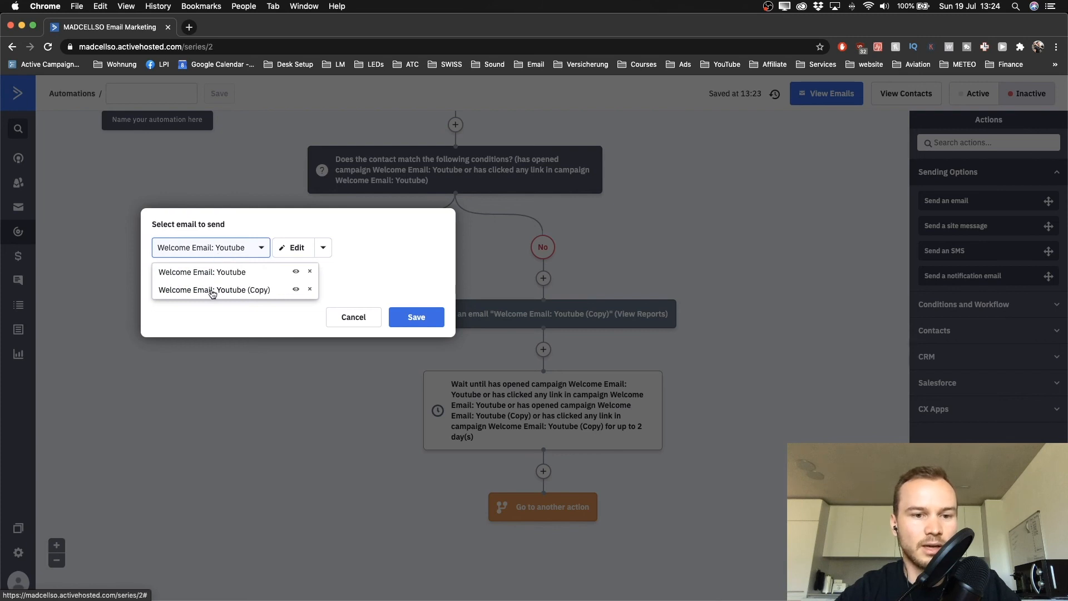
pyautogui.click(211, 324)
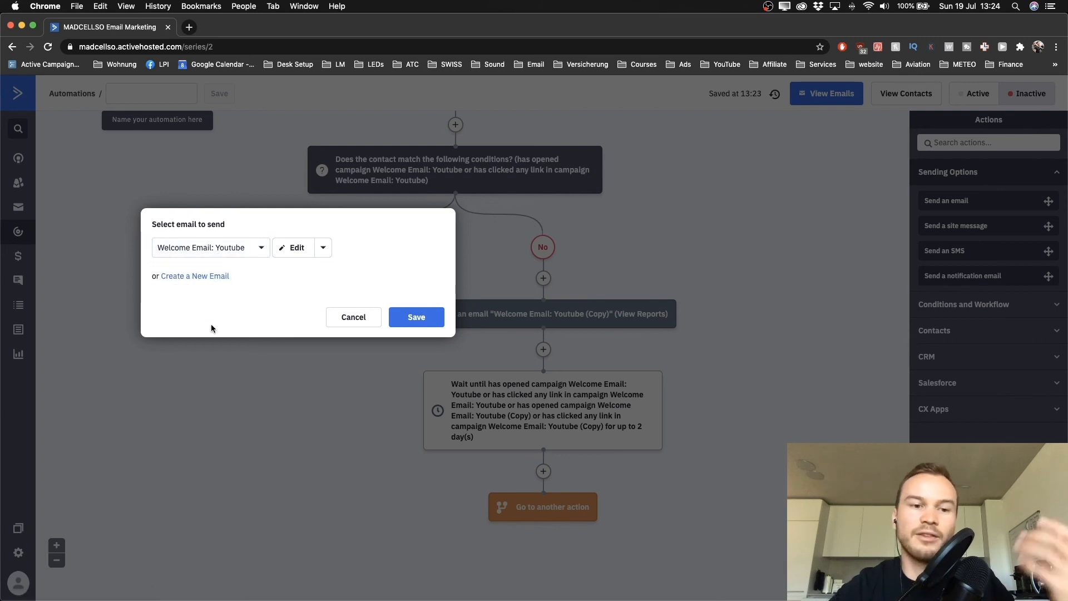
pyautogui.click(219, 253)
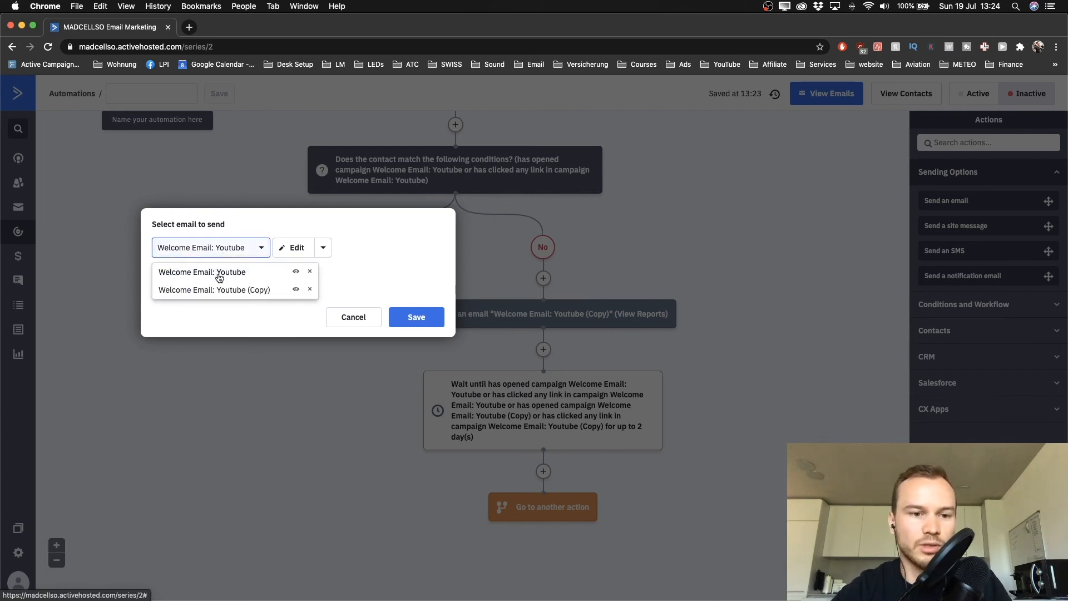
pyautogui.click(216, 307)
pyautogui.click(215, 253)
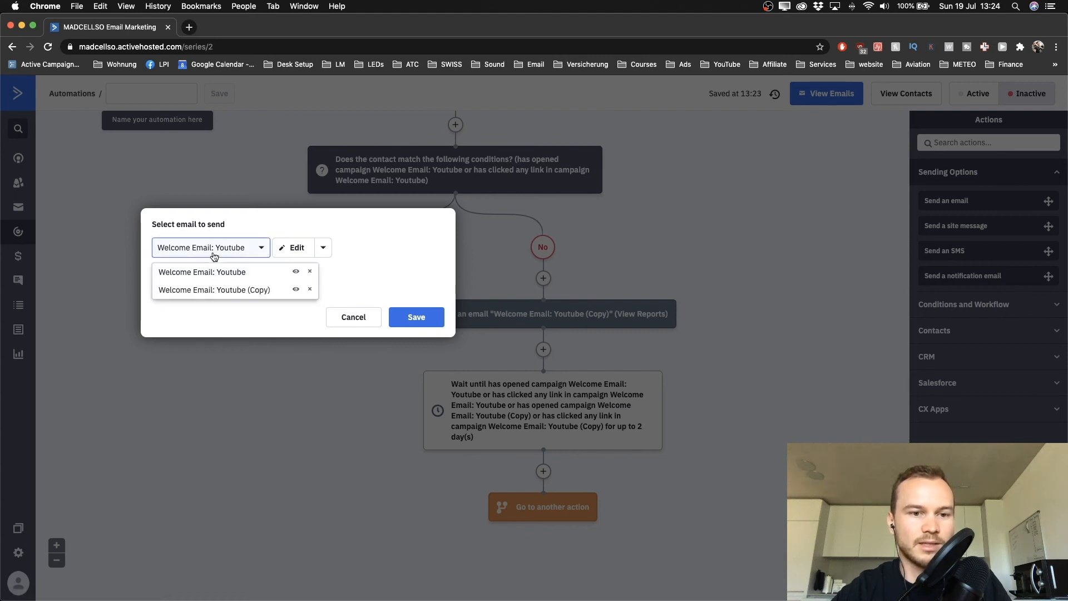
pyautogui.click(211, 288)
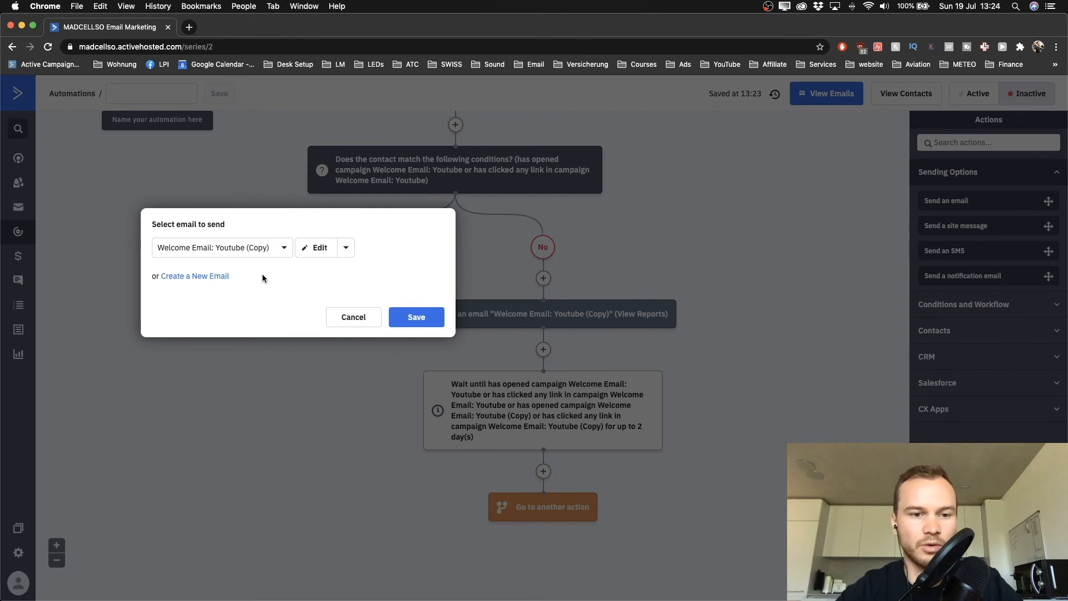
pyautogui.click(421, 321)
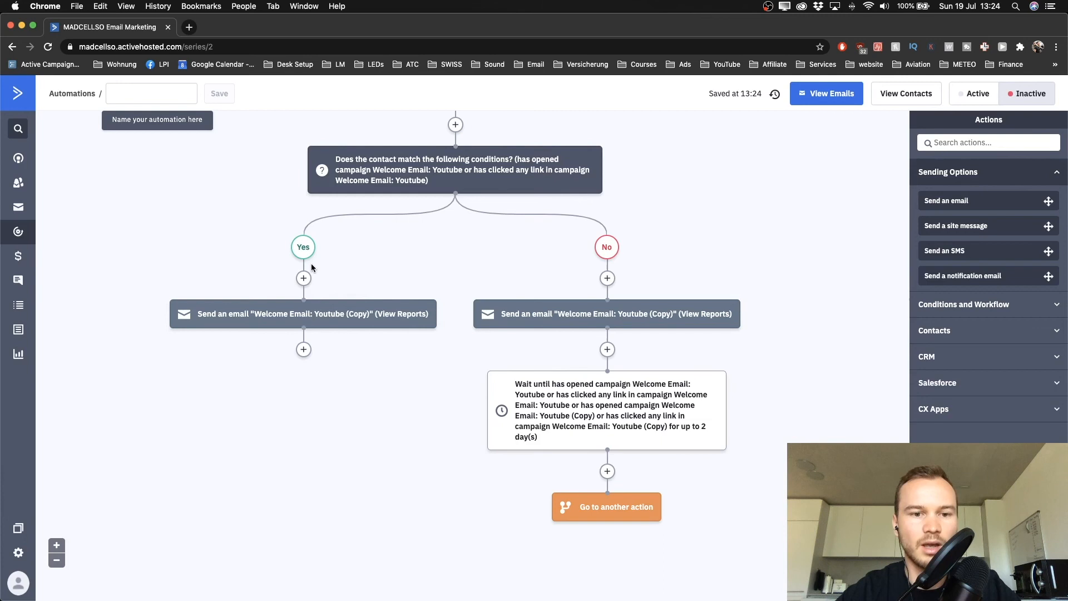
pyautogui.moveTo(300, 317)
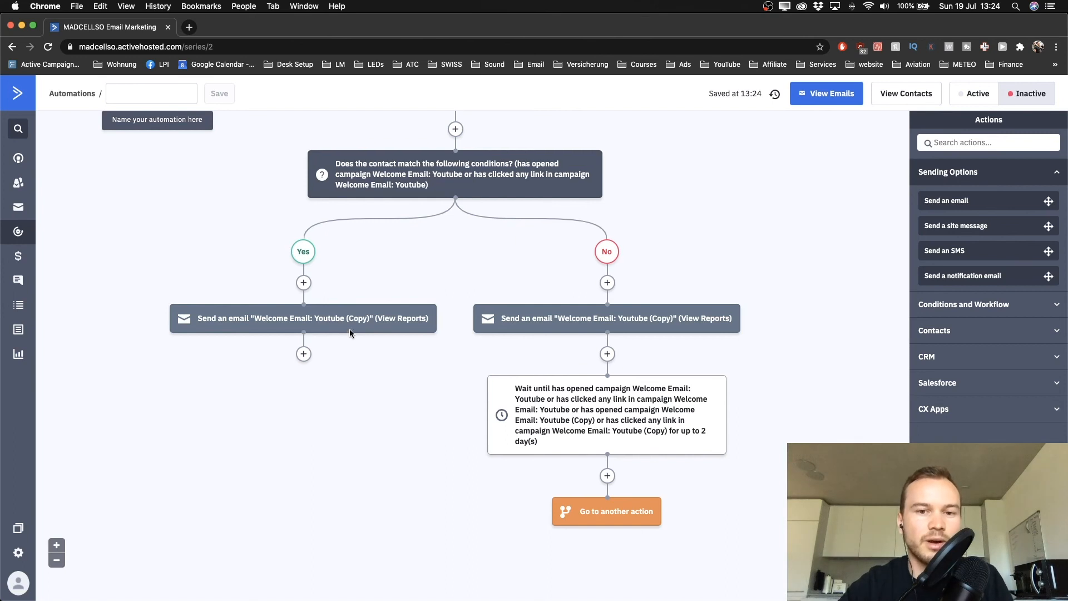
pyautogui.scroll(3, 350, 333)
pyautogui.moveTo(252, 382)
pyautogui.scroll(8, 252, 381)
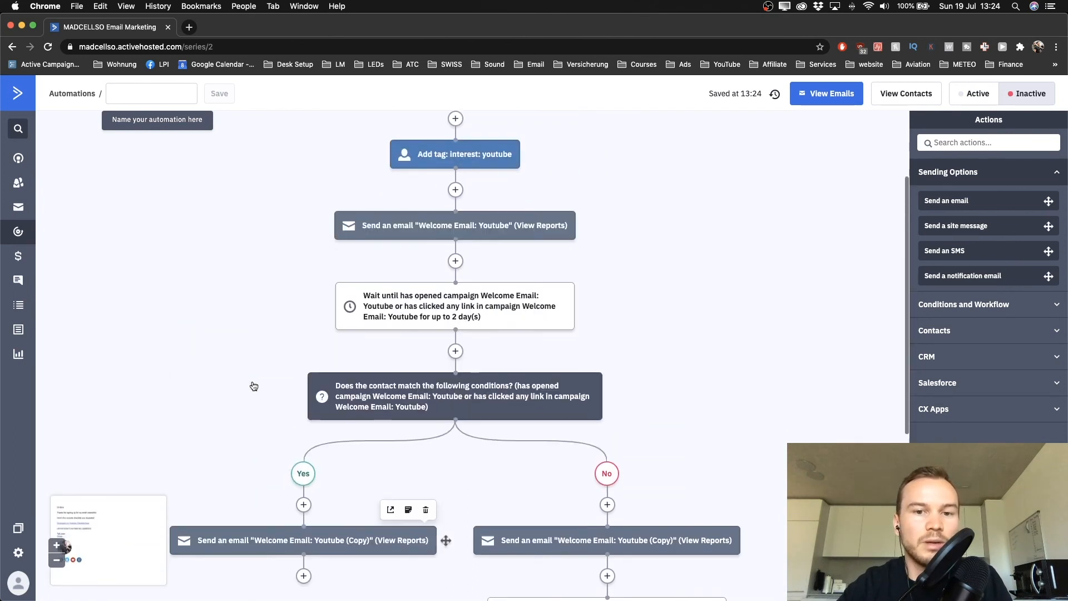
pyautogui.moveTo(389, 247)
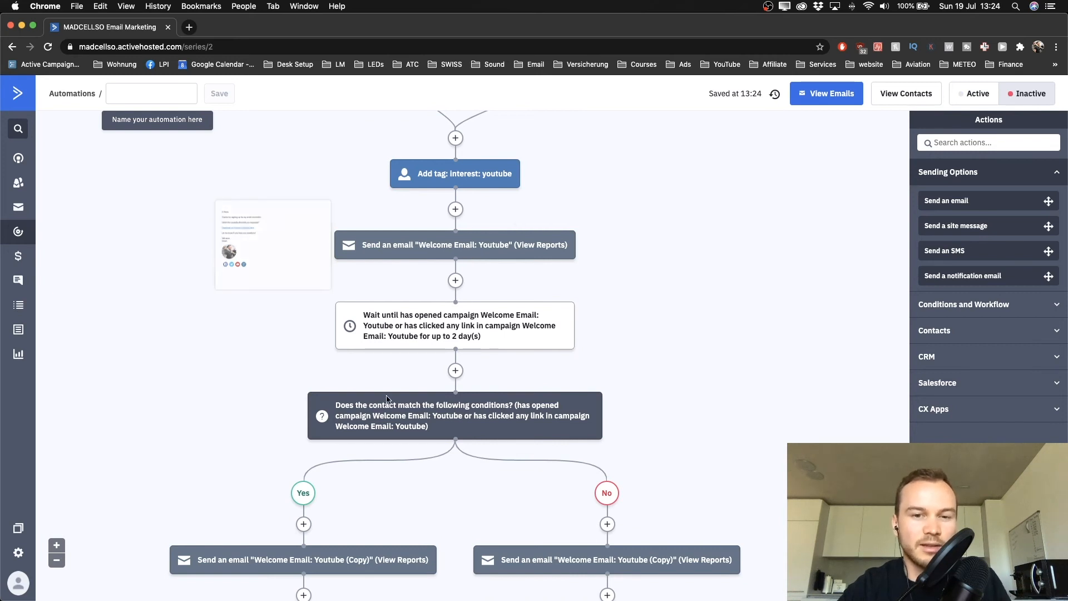
pyautogui.scroll(-4, 380, 412)
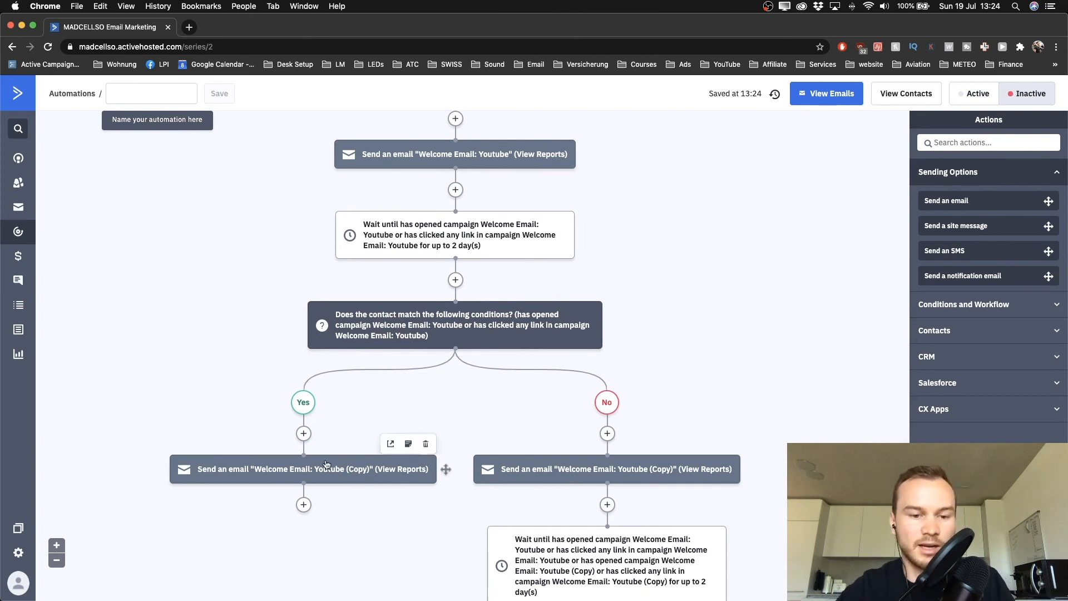
pyautogui.scroll(-8, 327, 464)
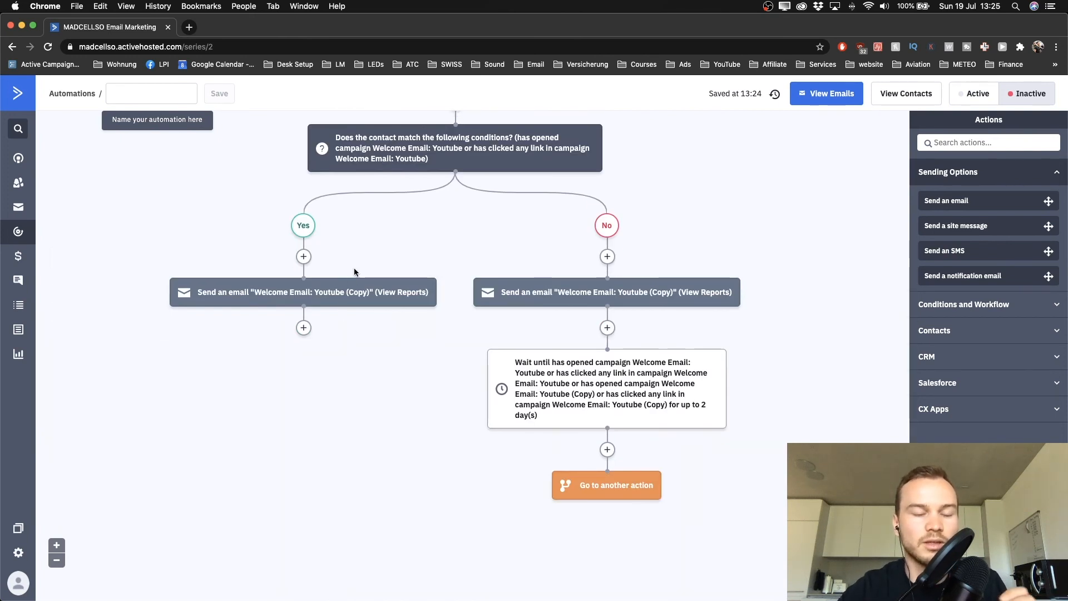
# Insert a 'Wait for 1 day(s)' fixed-period wait above the Yes-branch email
pyautogui.click(303, 256)
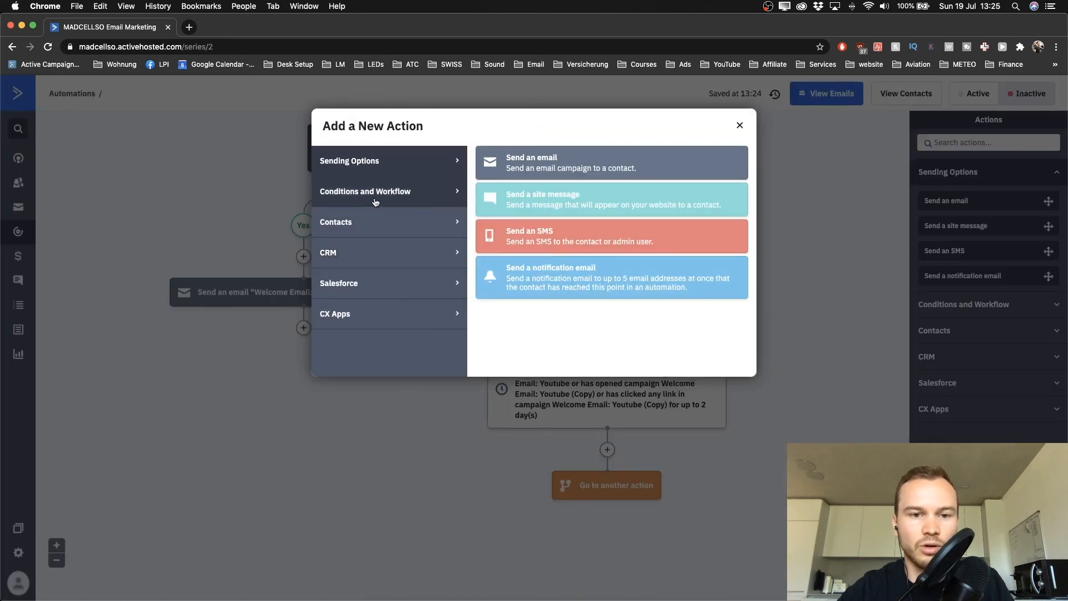
pyautogui.click(376, 202)
pyautogui.click(528, 169)
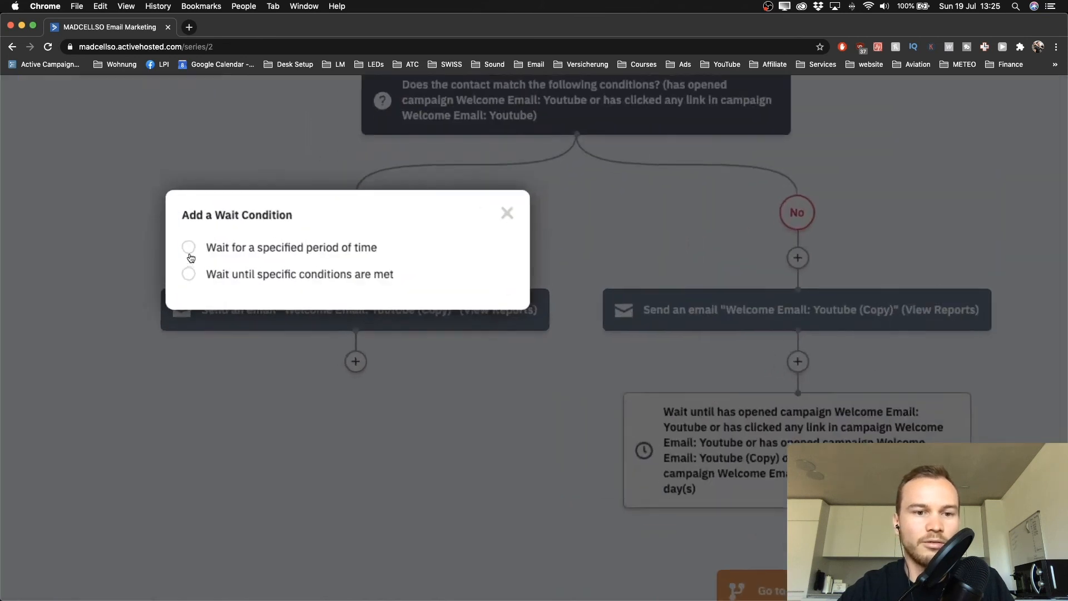
pyautogui.click(190, 247)
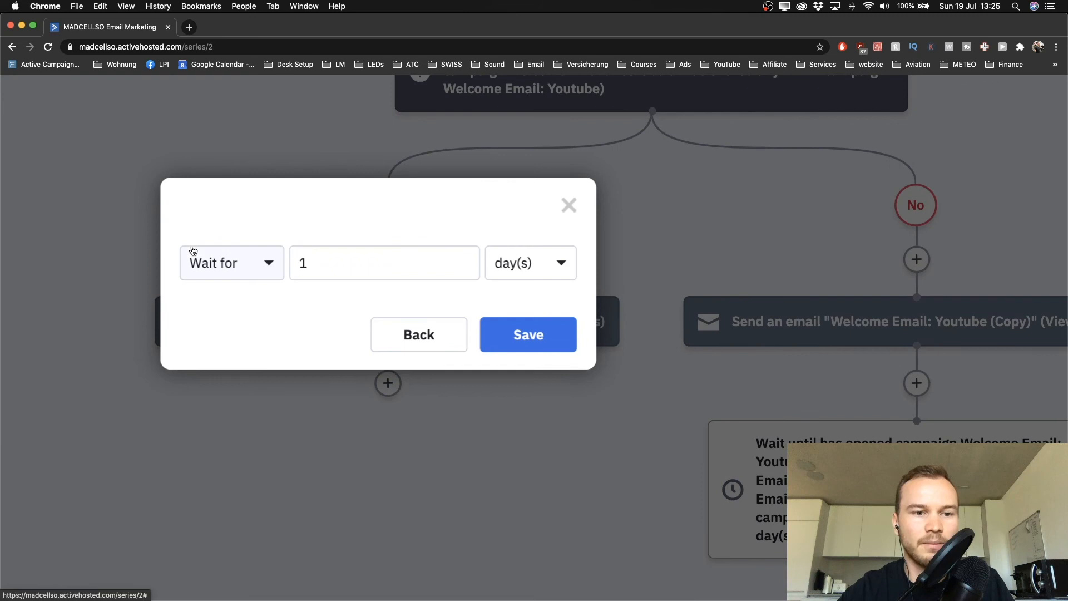
pyautogui.click(325, 266)
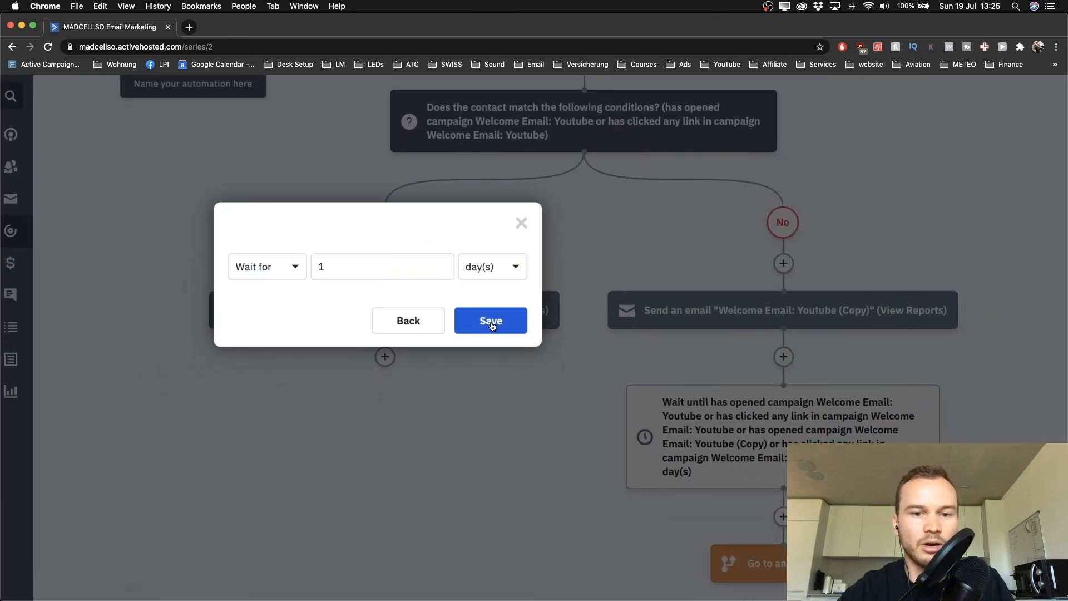
pyautogui.click(477, 322)
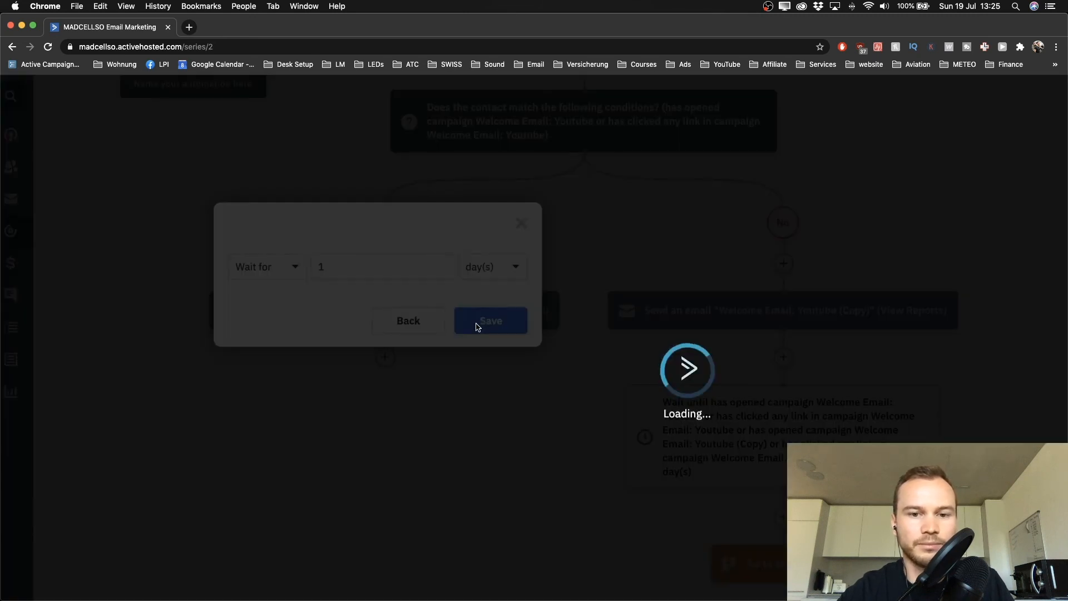
pyautogui.scroll(1, 476, 322)
pyautogui.scroll(-3, 475, 323)
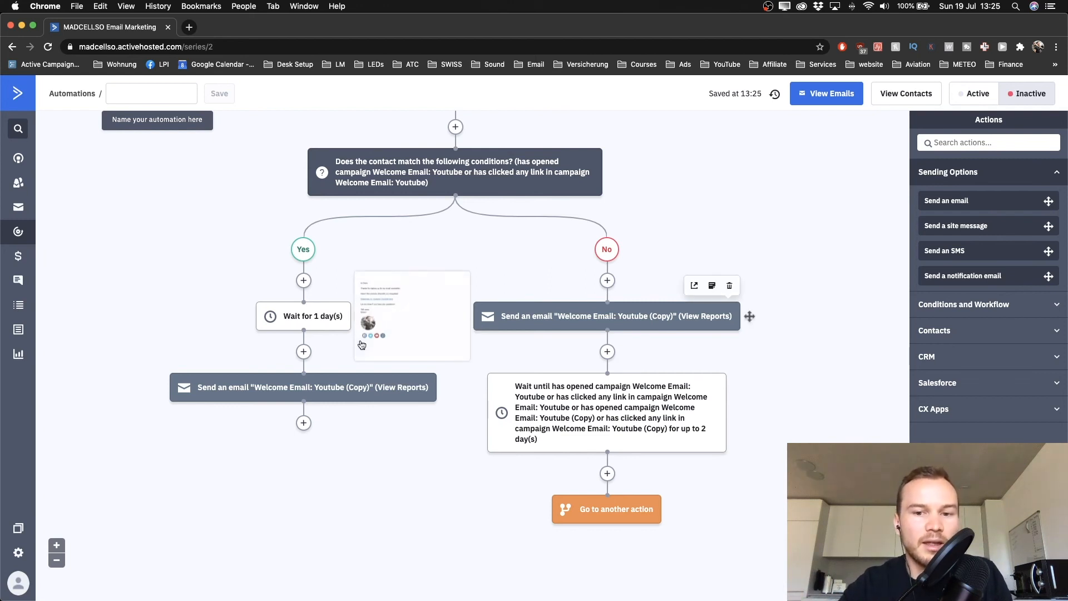
pyautogui.scroll(5, 255, 446)
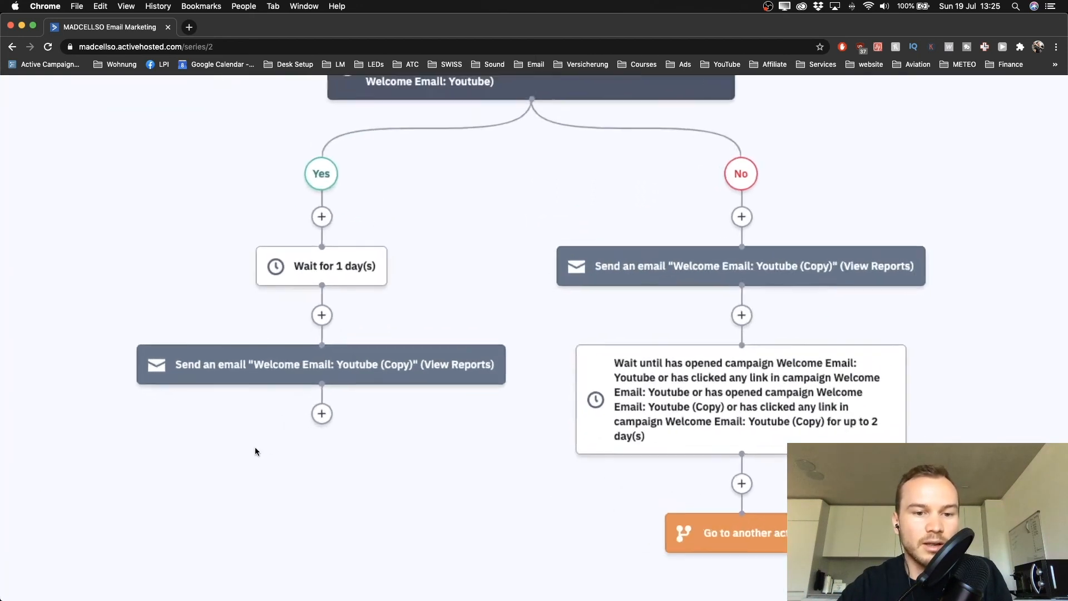
pyautogui.moveTo(358, 231)
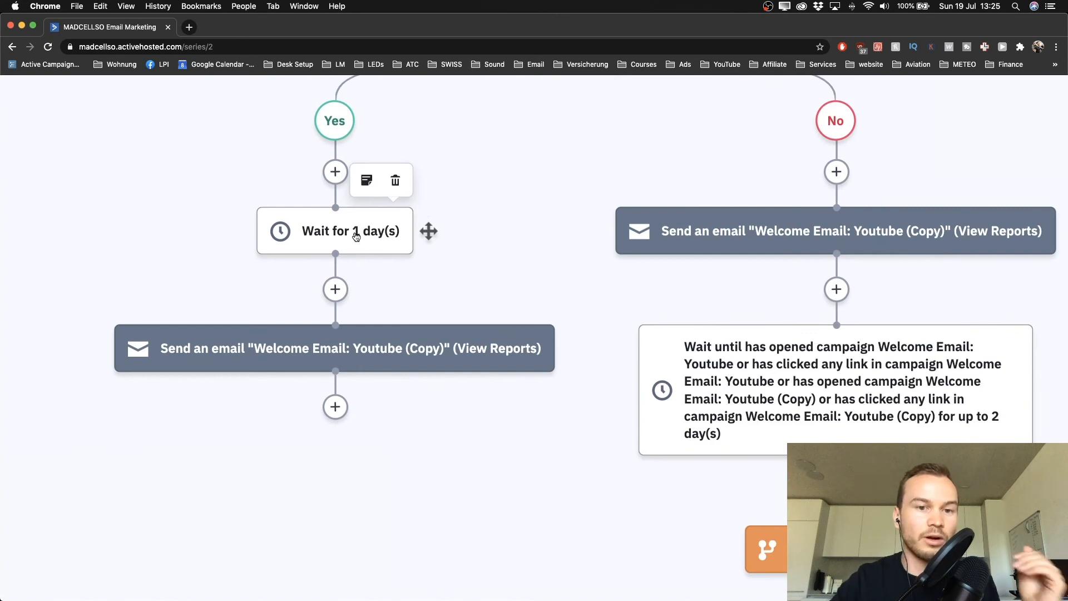
pyautogui.scroll(-1, 305, 274)
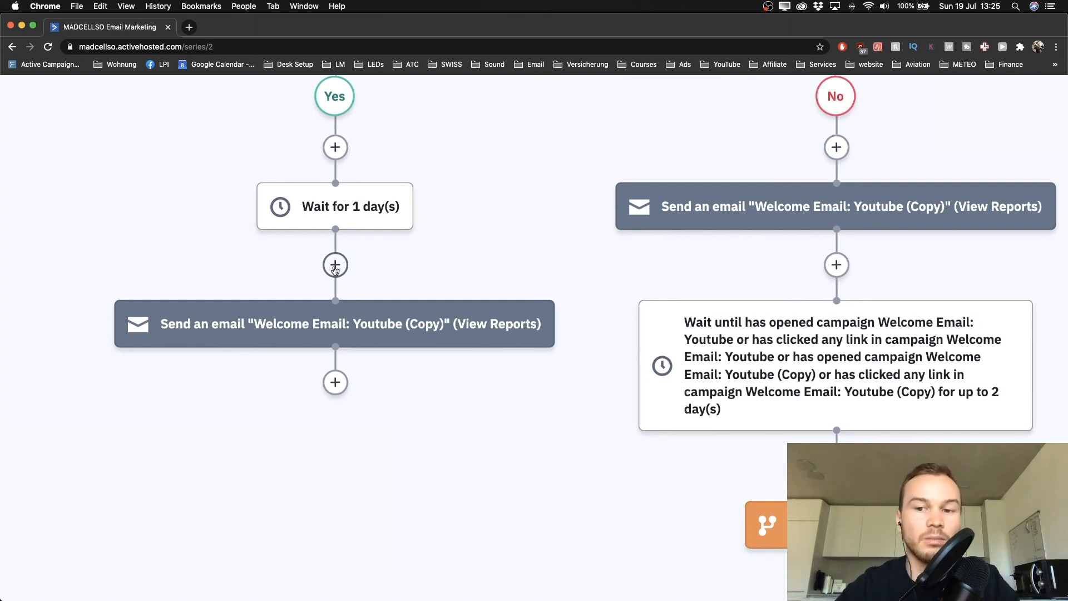
# Add a wait-until step after the 1-day wait with condition Current day of week is Weekday
pyautogui.click(335, 269)
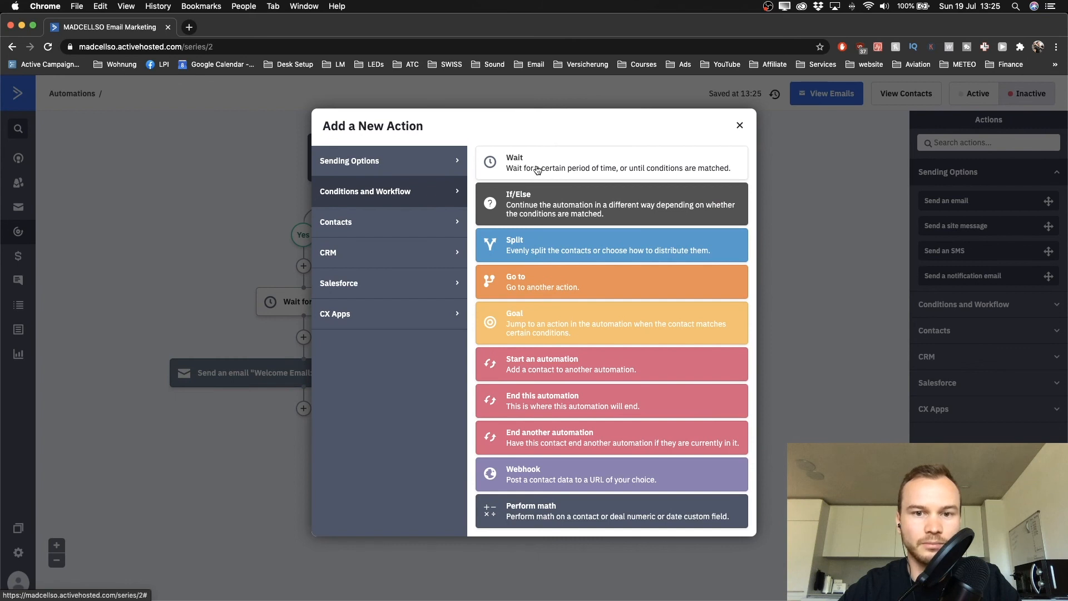
pyautogui.click(518, 168)
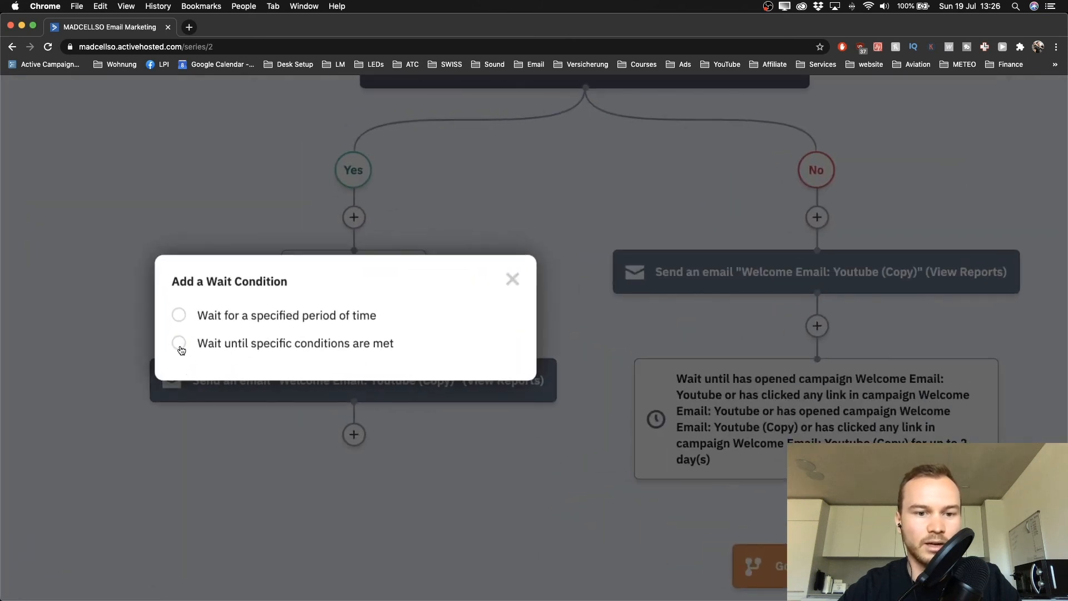
pyautogui.click(179, 344)
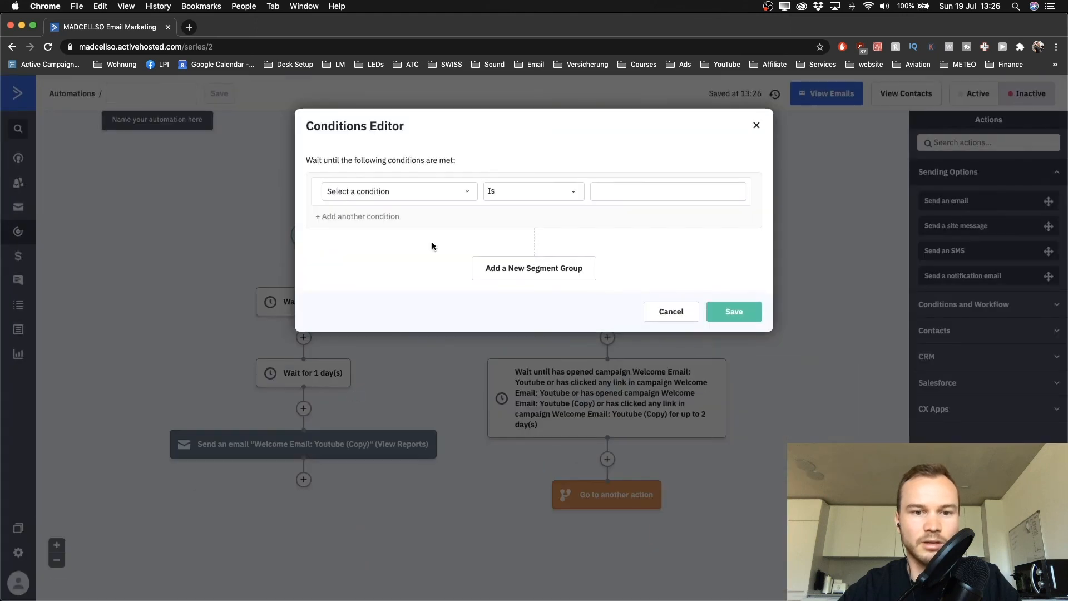
pyautogui.click(392, 194)
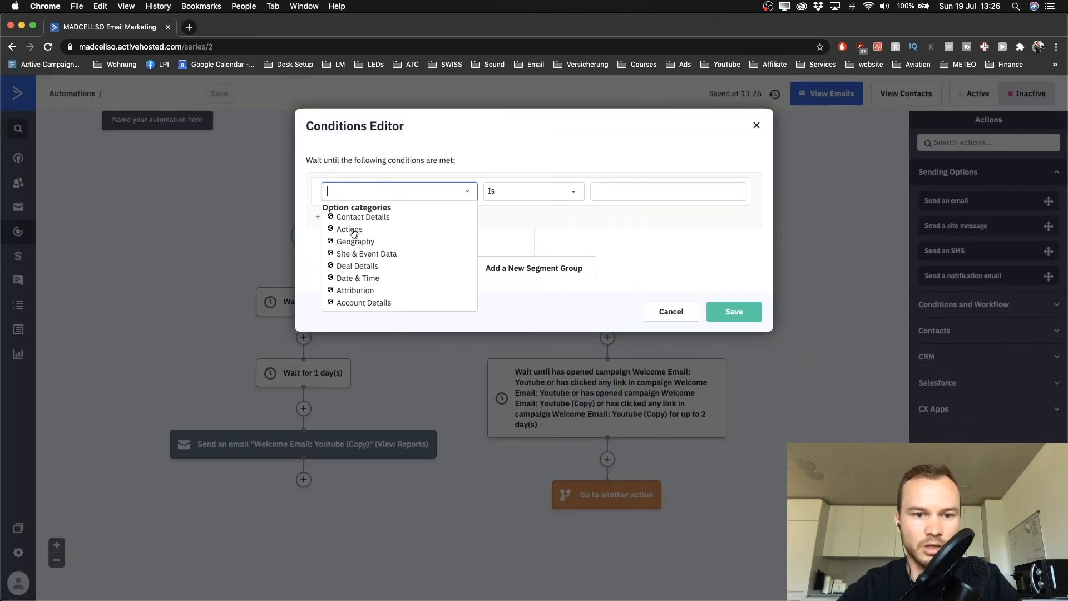
pyautogui.click(340, 278)
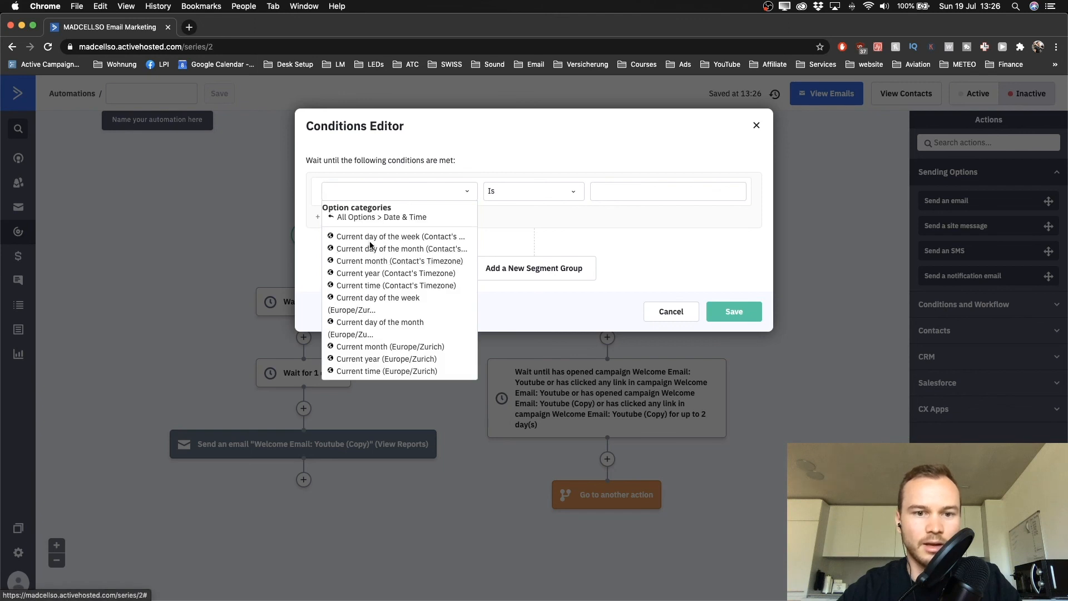
pyautogui.scroll(5, 370, 242)
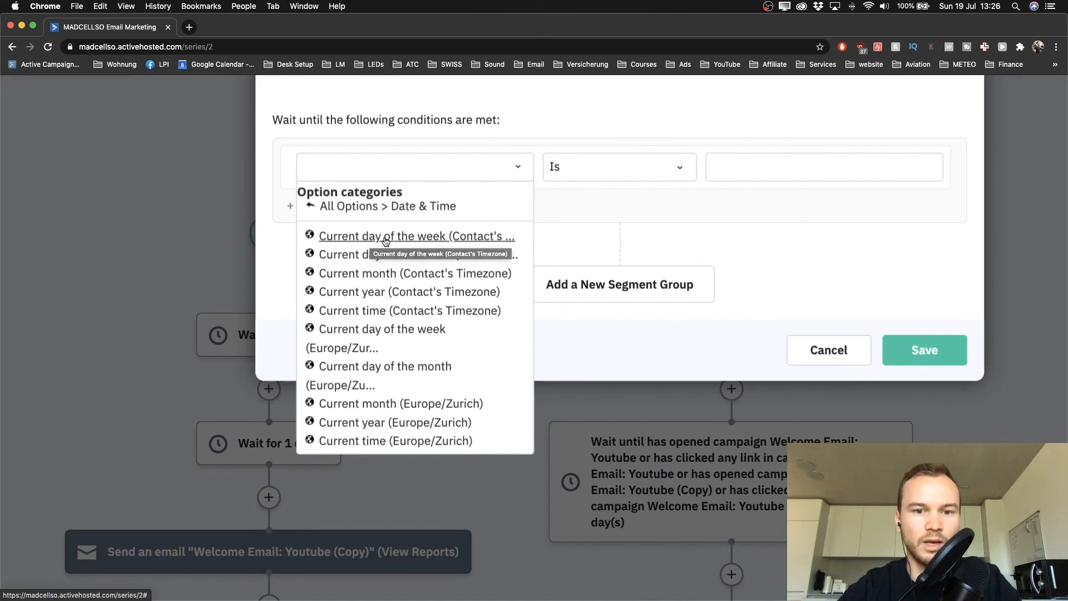
pyautogui.click(386, 238)
pyautogui.scroll(-5, 598, 223)
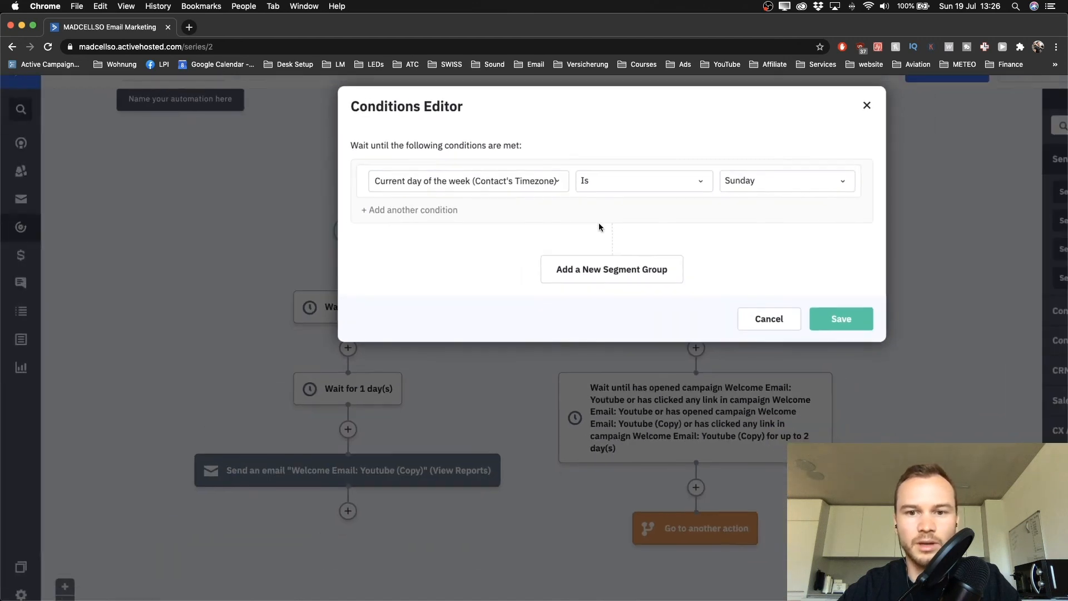
pyautogui.hscroll(3, 599, 222)
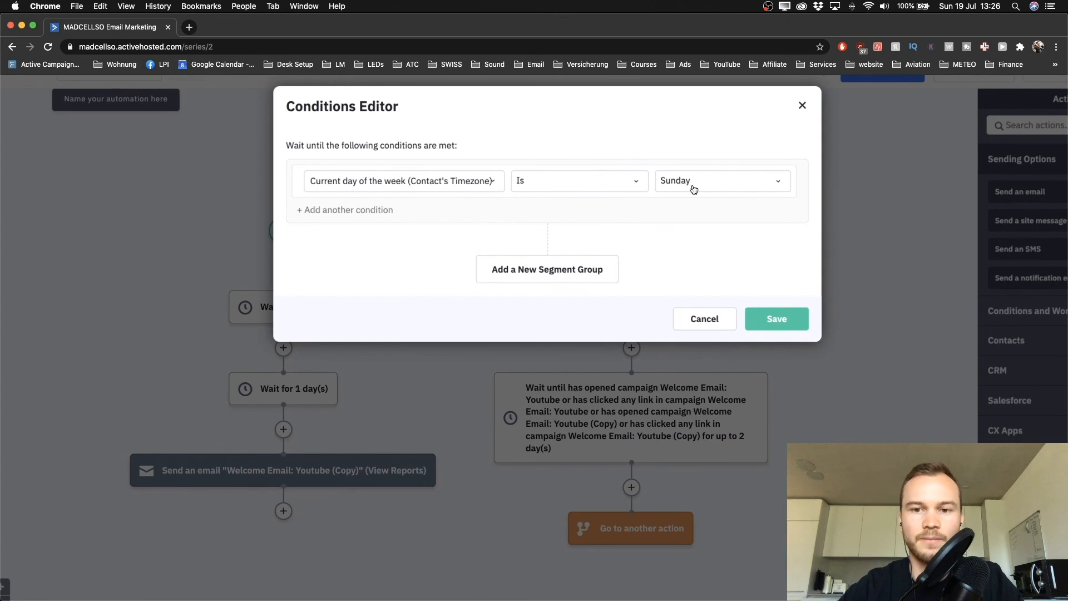
pyautogui.hscroll(3, 694, 189)
pyautogui.click(690, 188)
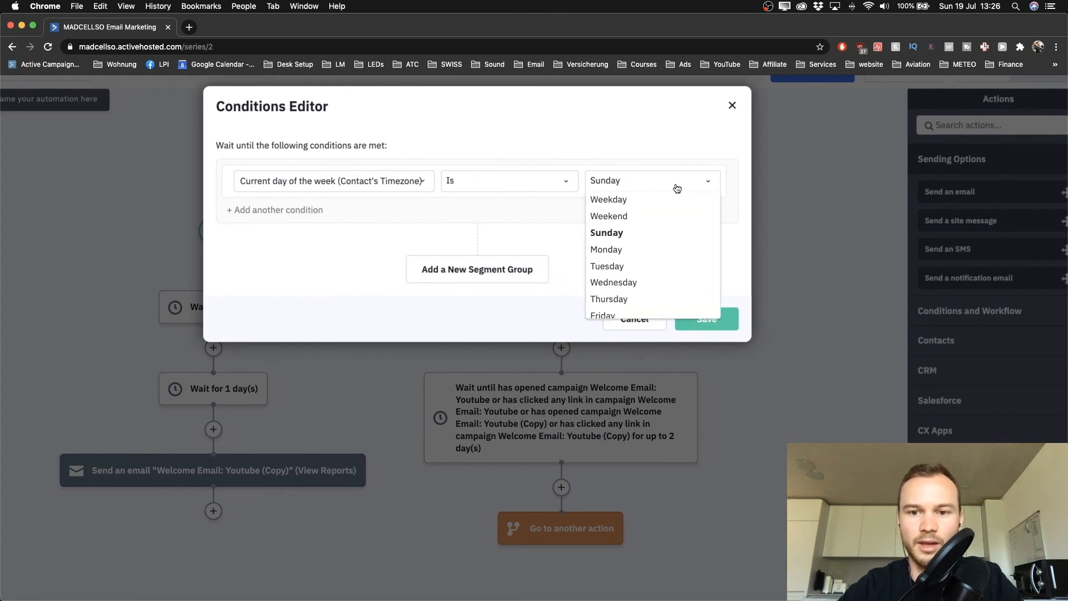
pyautogui.click(617, 203)
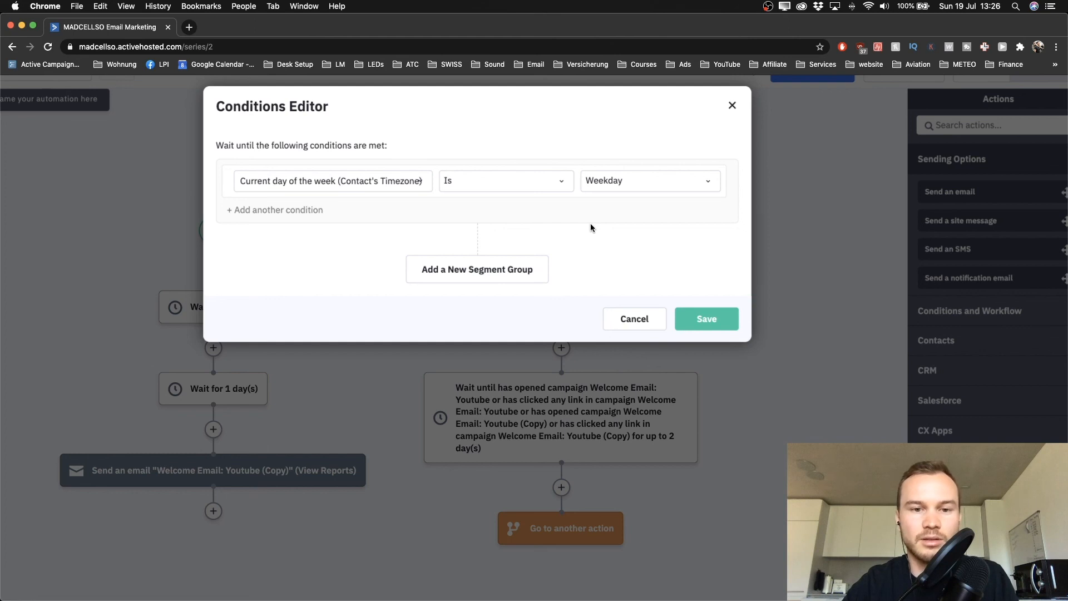
# Add a Current time is 10 (10AM) condition and save the wait with no time limit
pyautogui.click(252, 214)
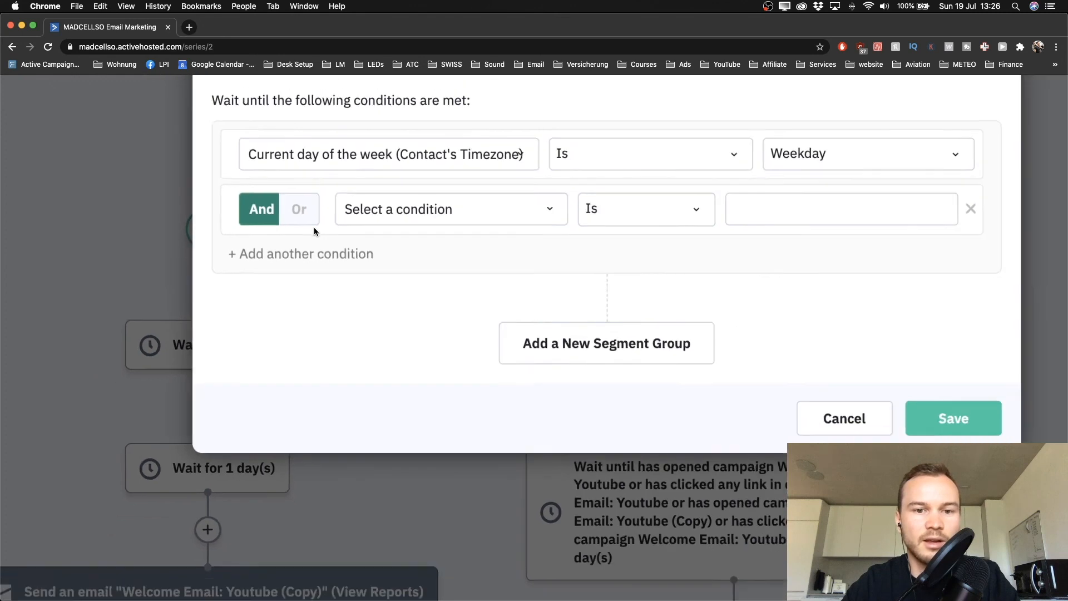
pyautogui.click(402, 217)
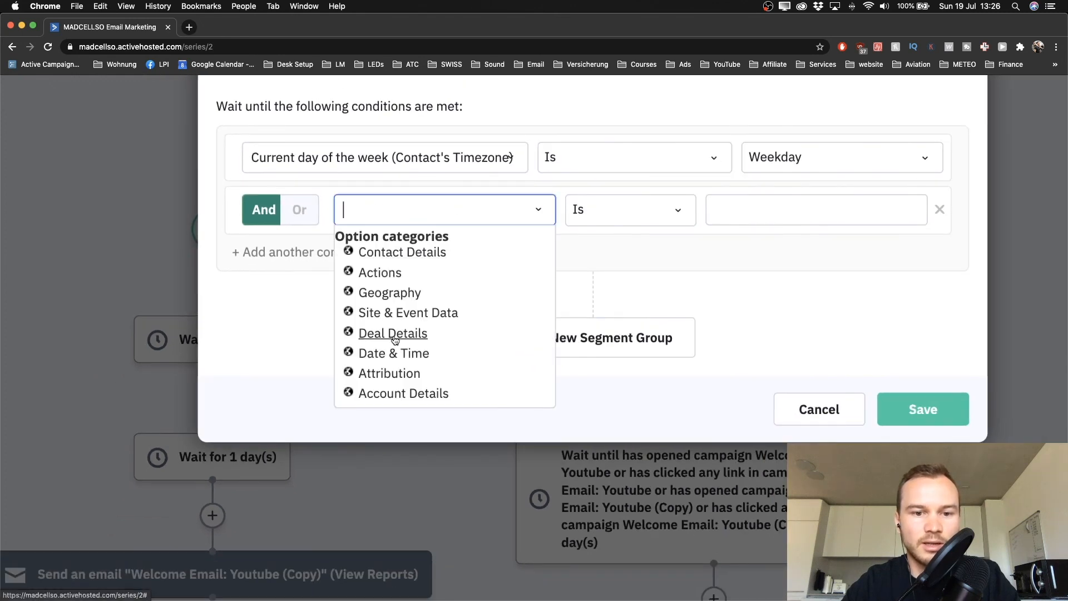
pyautogui.click(393, 354)
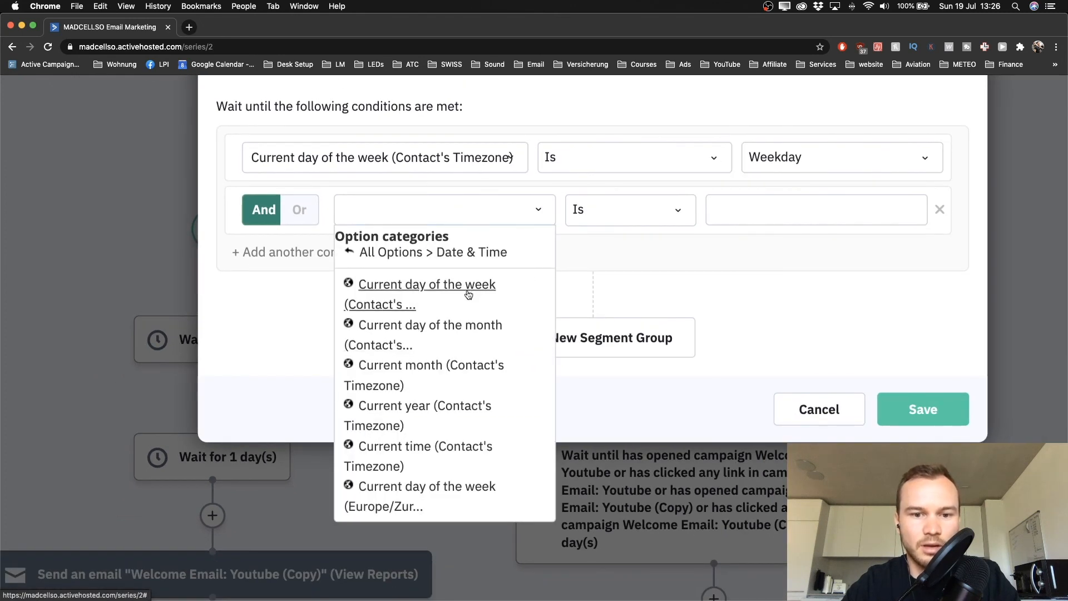
pyautogui.click(409, 453)
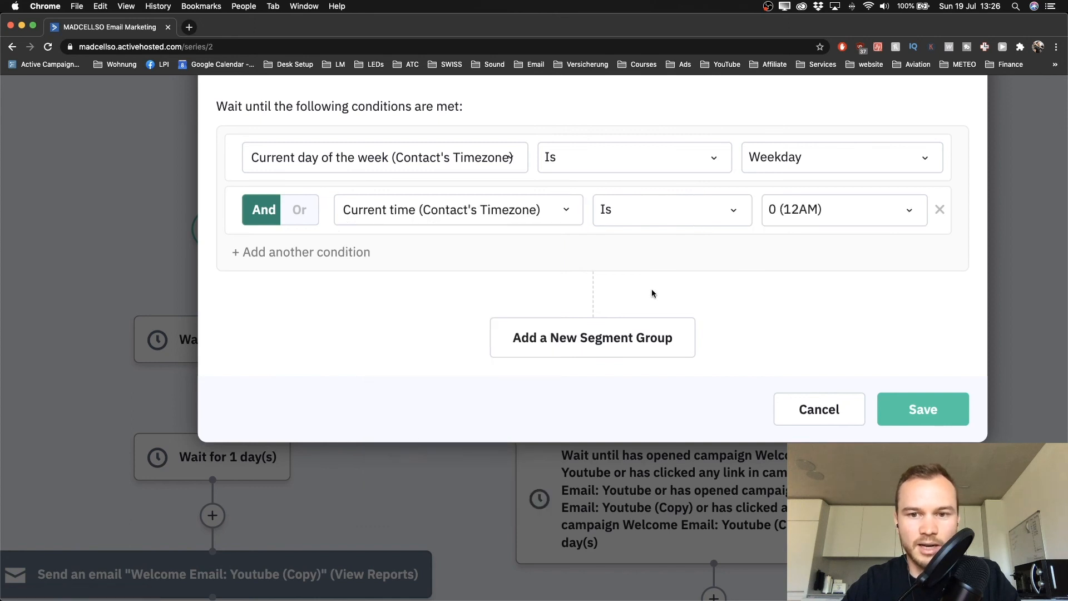
pyautogui.click(780, 219)
pyautogui.scroll(-3, 797, 320)
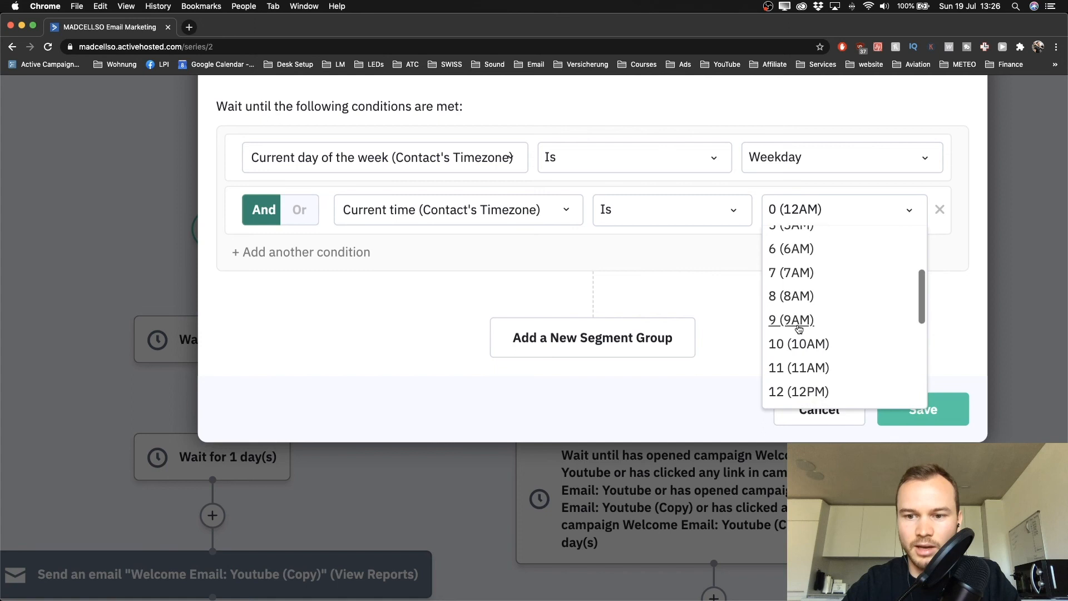
pyautogui.click(796, 332)
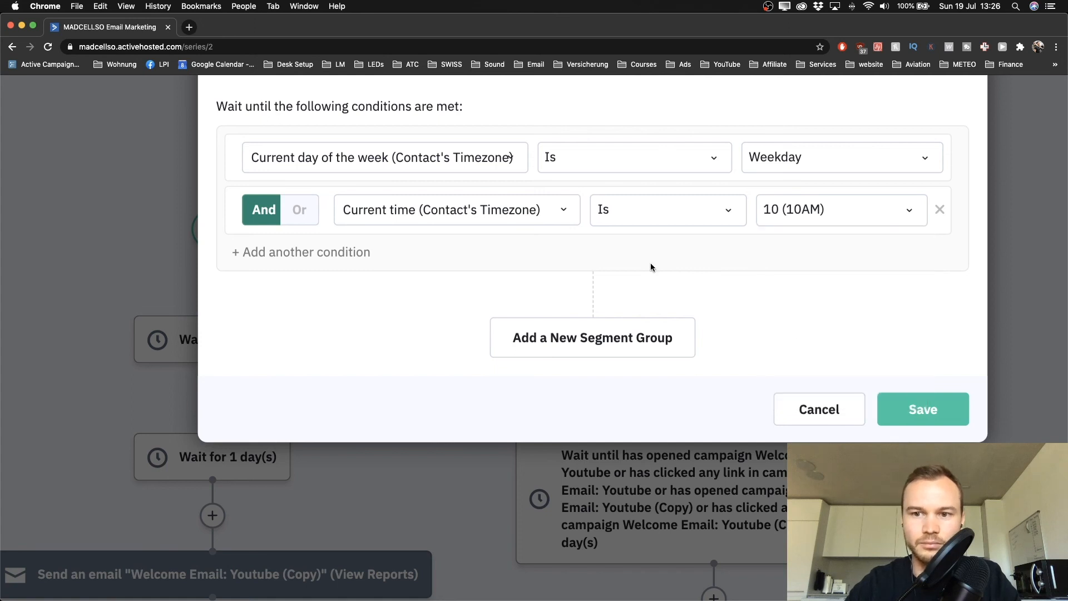
pyautogui.scroll(-3, 650, 264)
pyautogui.click(861, 377)
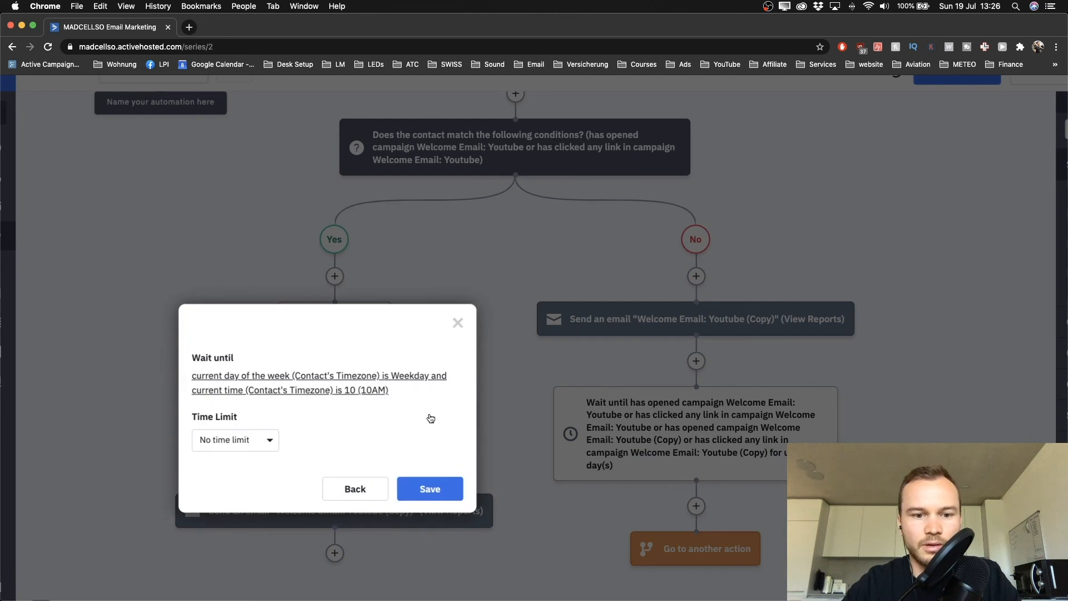
pyautogui.click(414, 493)
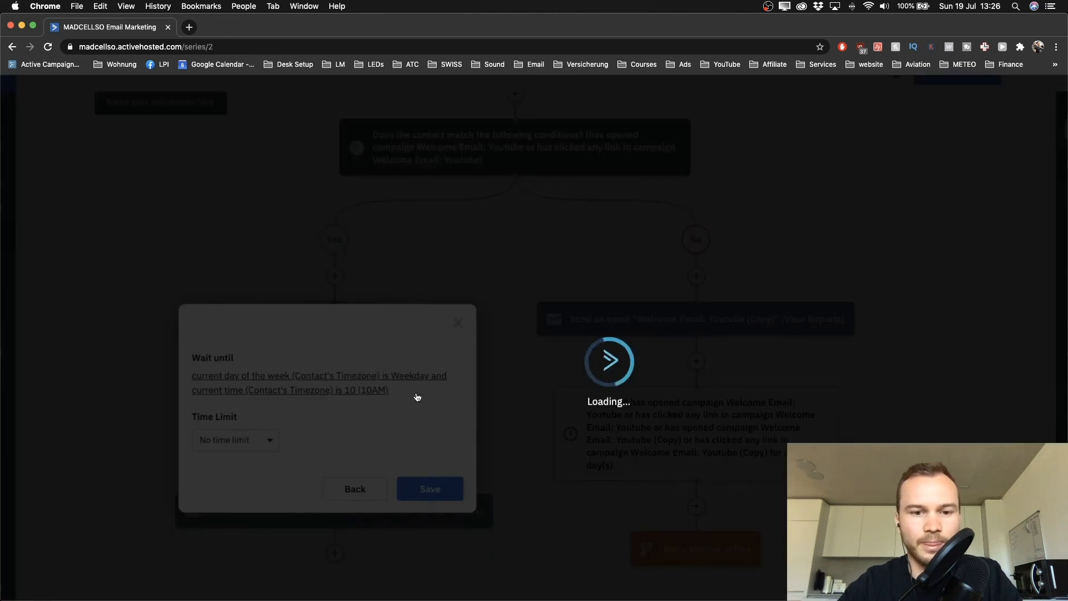
pyautogui.scroll(5, 379, 300)
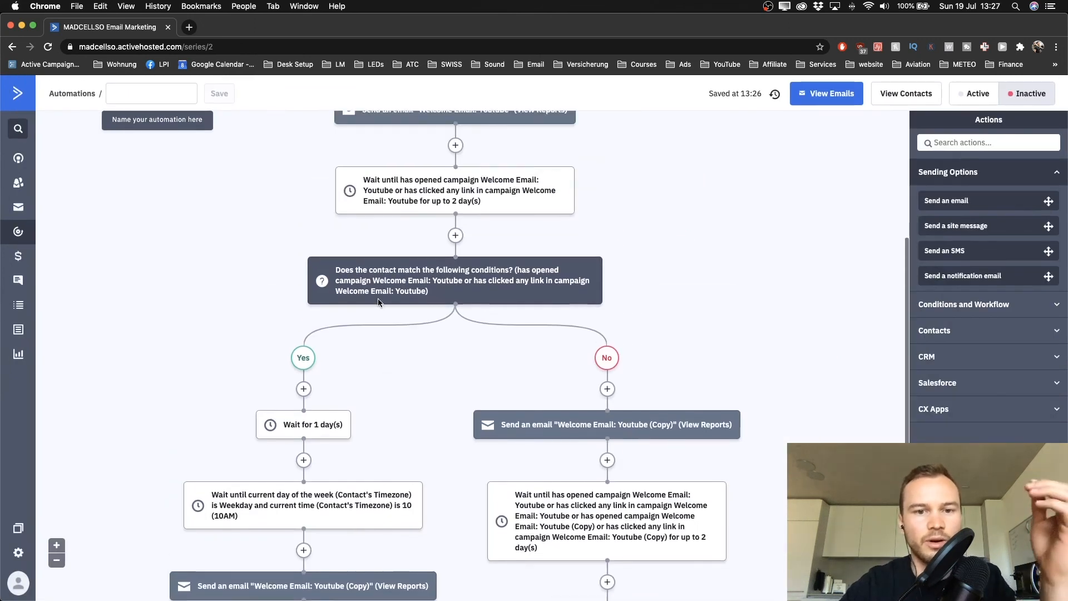
pyautogui.scroll(3, 378, 303)
pyautogui.moveTo(374, 155)
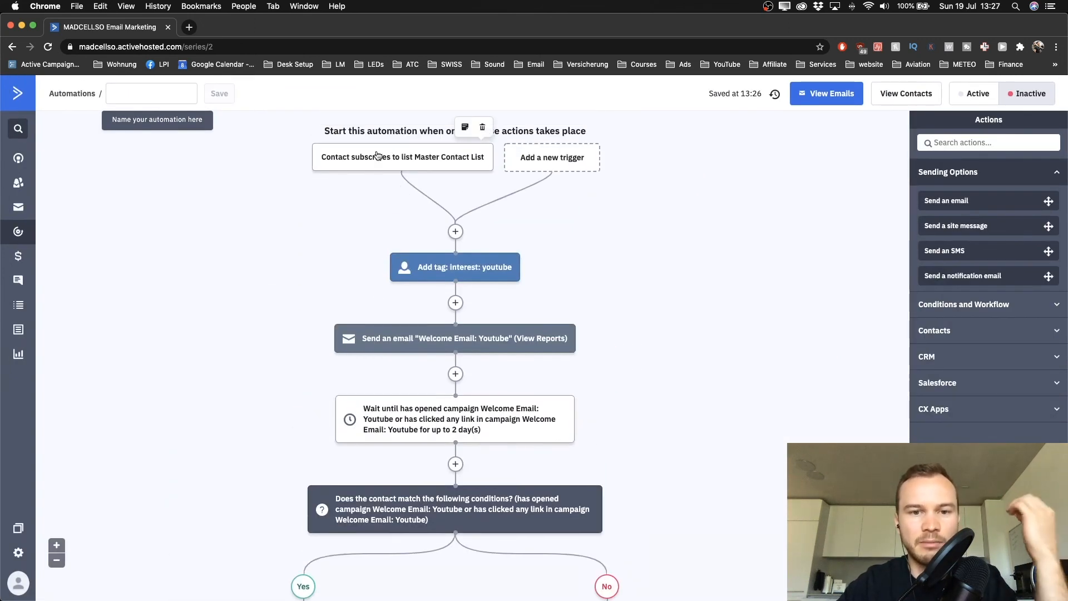
pyautogui.moveTo(465, 272)
pyautogui.scroll(-2, 465, 272)
pyautogui.moveTo(422, 239)
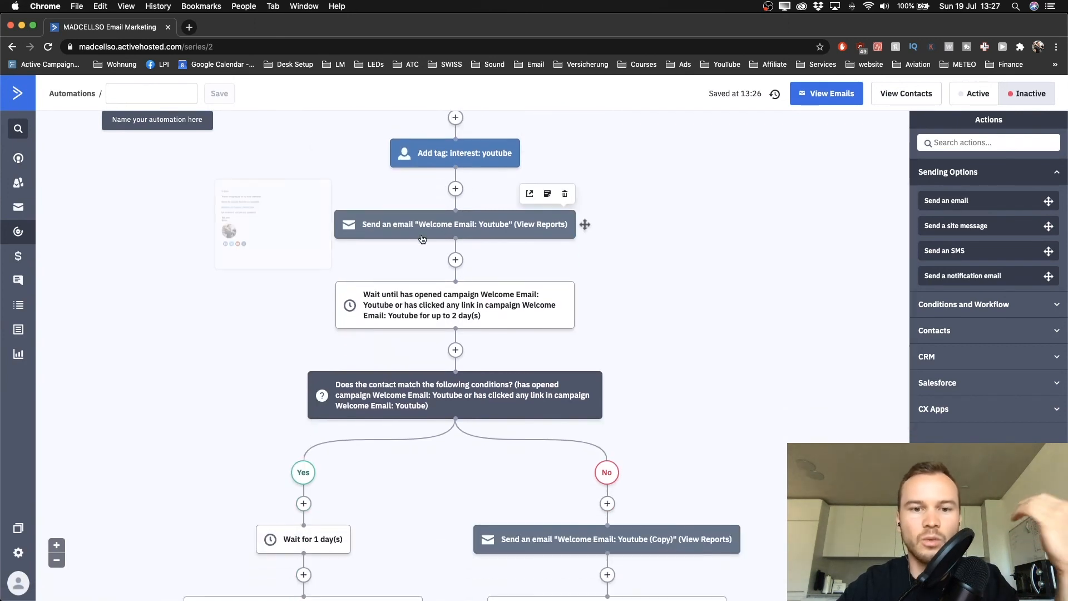
pyautogui.scroll(-1, 429, 244)
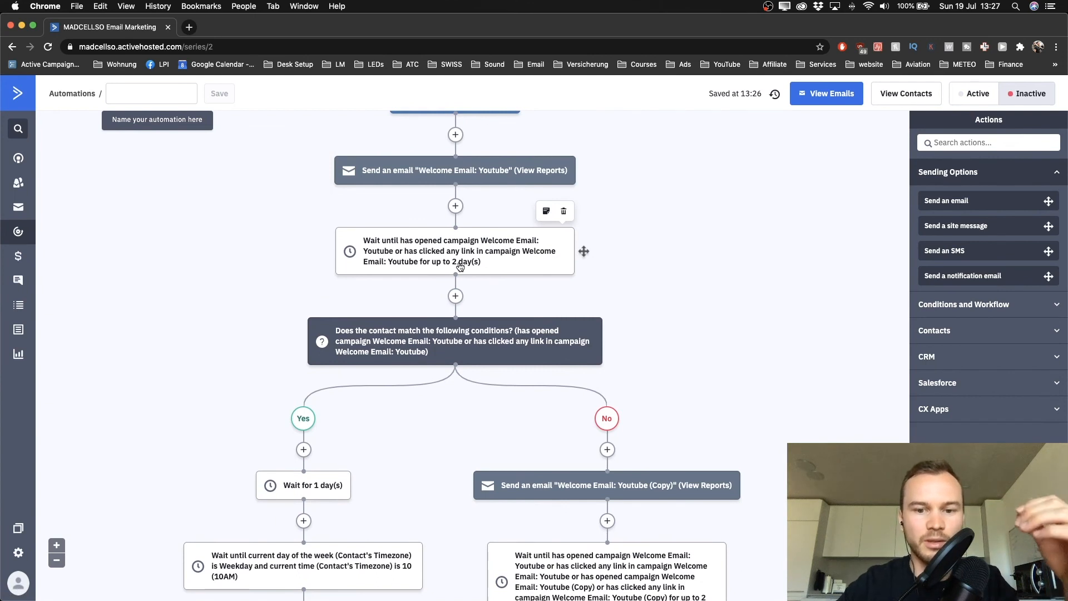
pyautogui.scroll(-2, 461, 320)
pyautogui.scroll(-1, 462, 320)
pyautogui.moveTo(617, 376)
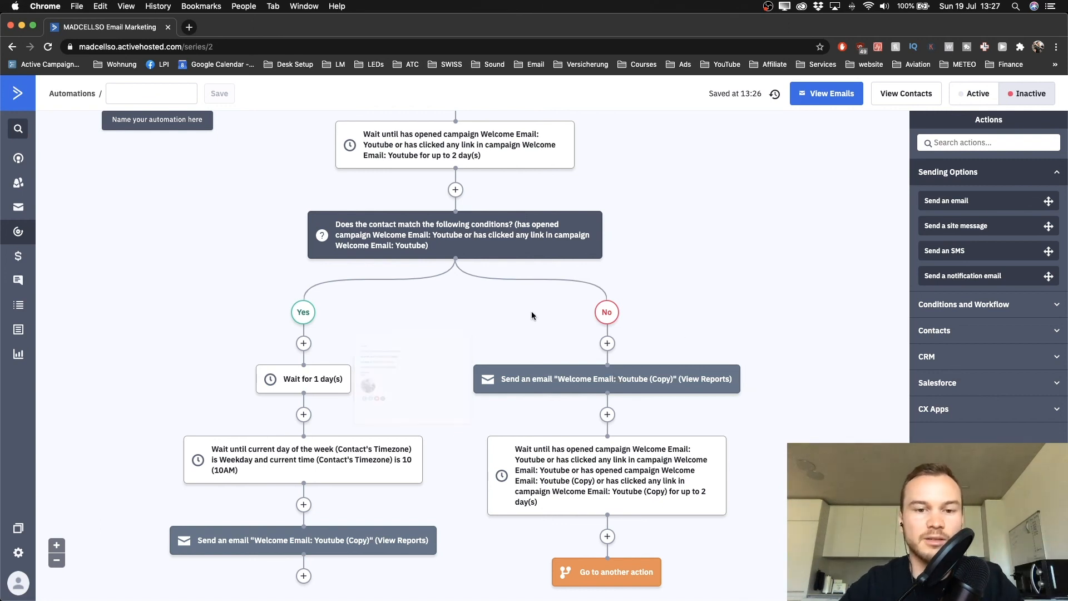
pyautogui.scroll(-3, 589, 360)
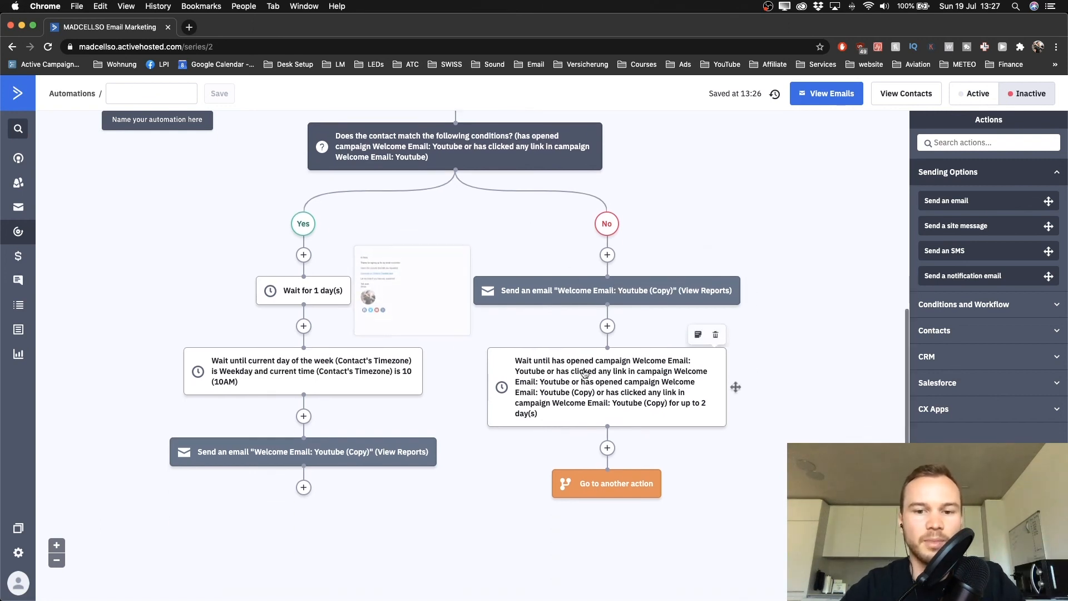
pyautogui.scroll(4, 417, 230)
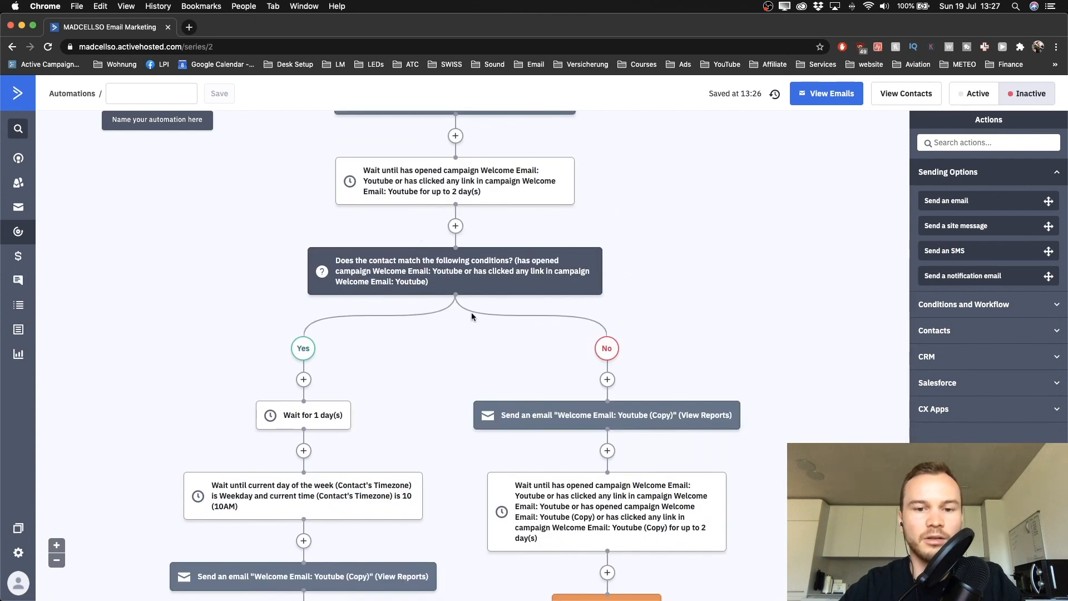
pyautogui.scroll(-5, 472, 312)
pyautogui.scroll(6, 472, 312)
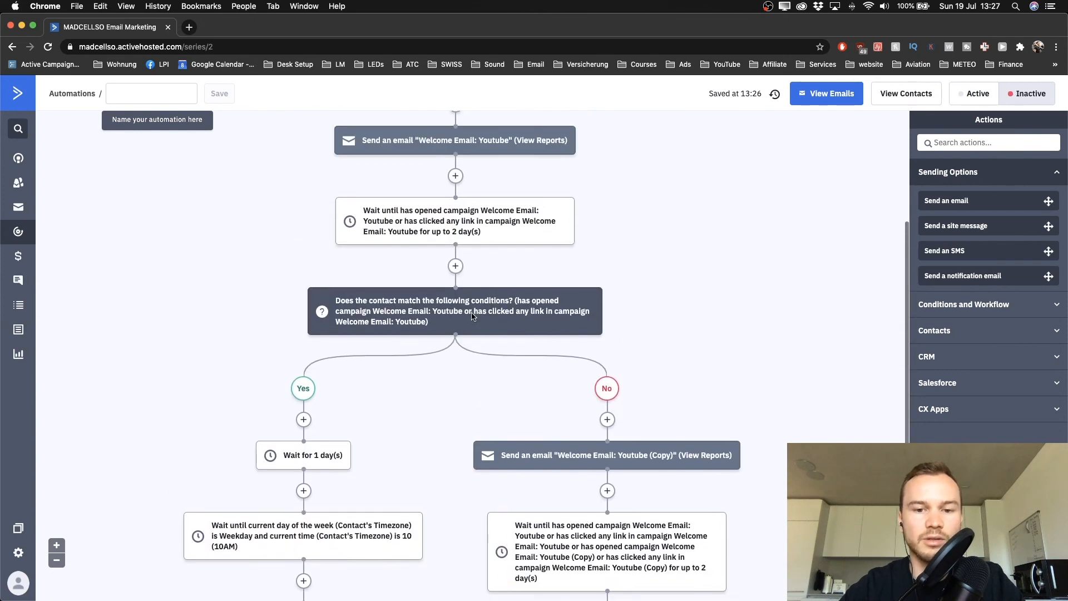
pyautogui.scroll(-4, 472, 317)
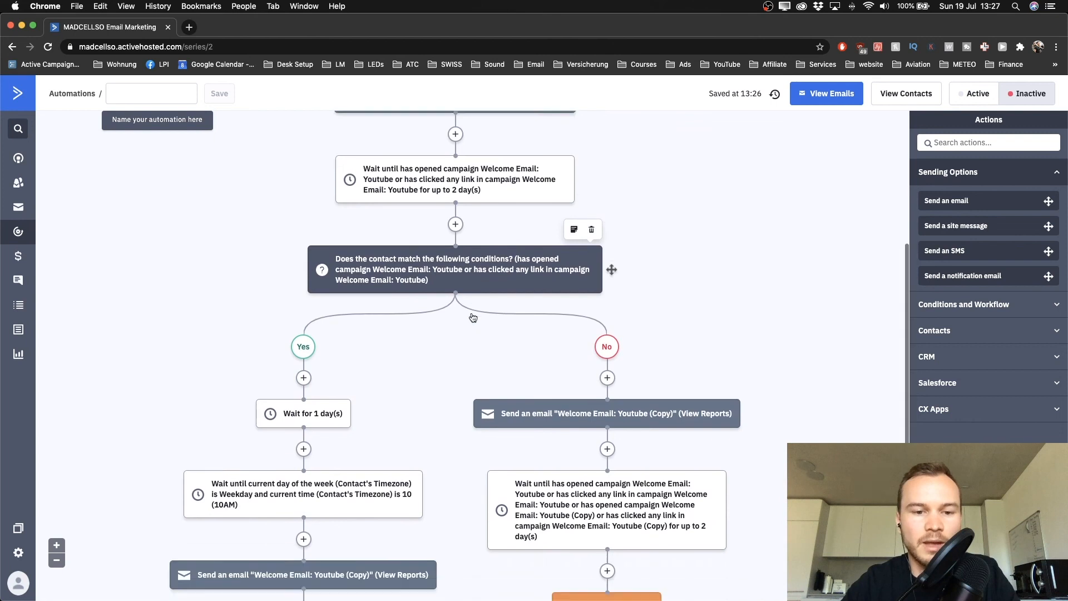
pyautogui.scroll(-2, 290, 338)
pyautogui.scroll(-1, 291, 342)
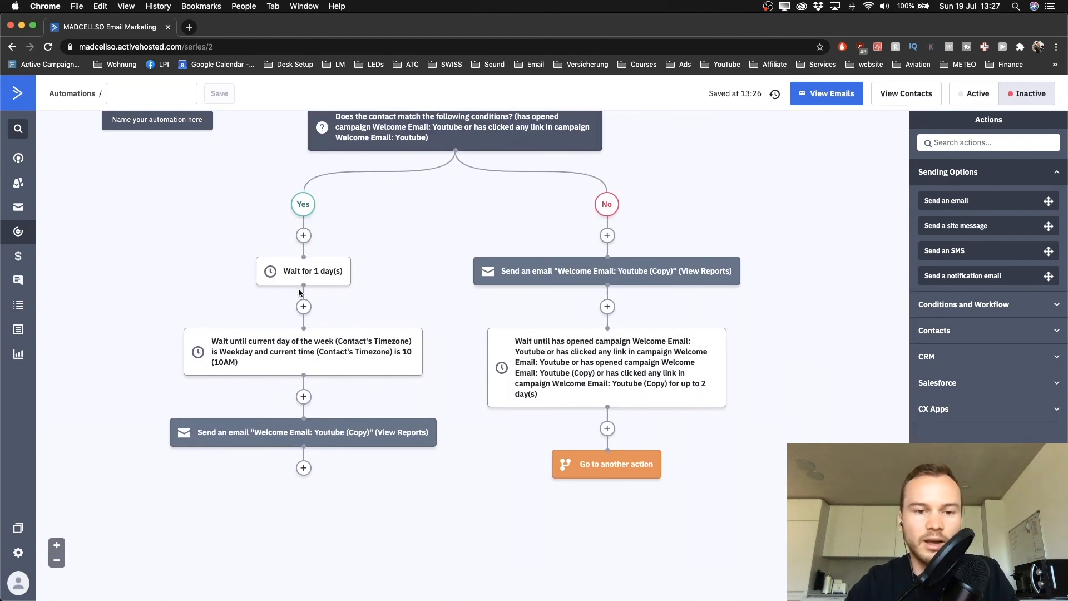
pyautogui.scroll(-2, 299, 292)
pyautogui.moveTo(300, 292)
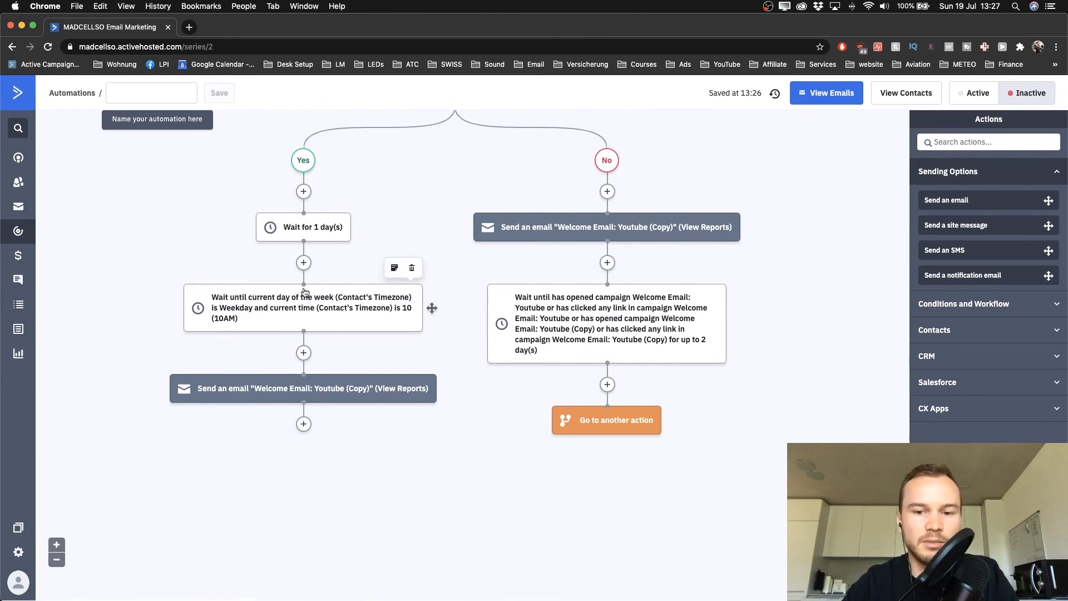
pyautogui.scroll(3, 654, 245)
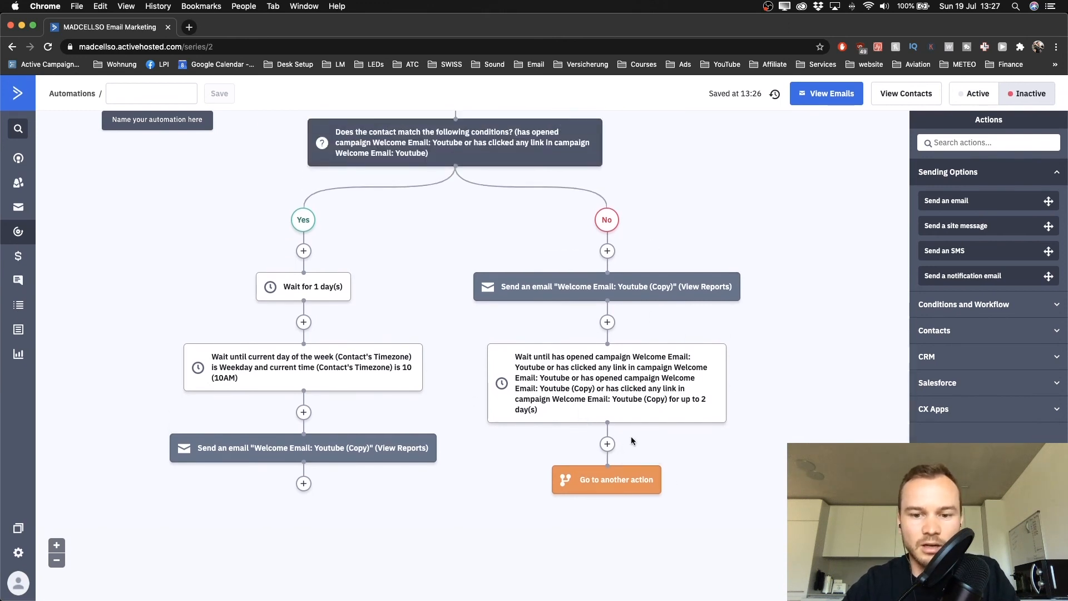
# Connect the Go to another action step to the Yes-branch 'Wait for 1 day(s)' step
pyautogui.moveTo(607, 509)
pyautogui.moveTo(607, 509); pyautogui.dragTo(301, 279)
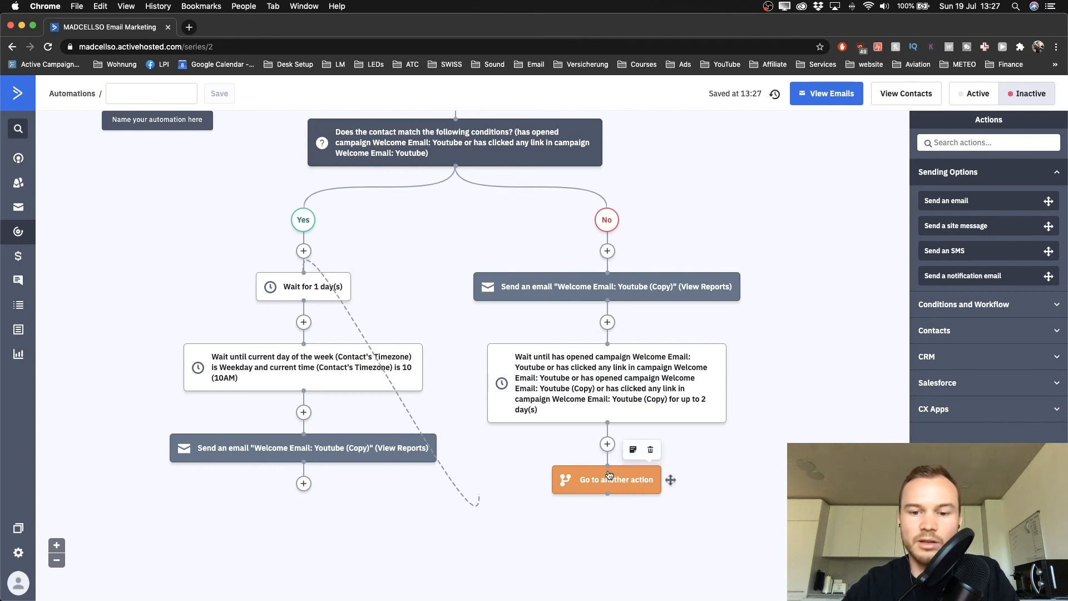
pyautogui.moveTo(623, 286)
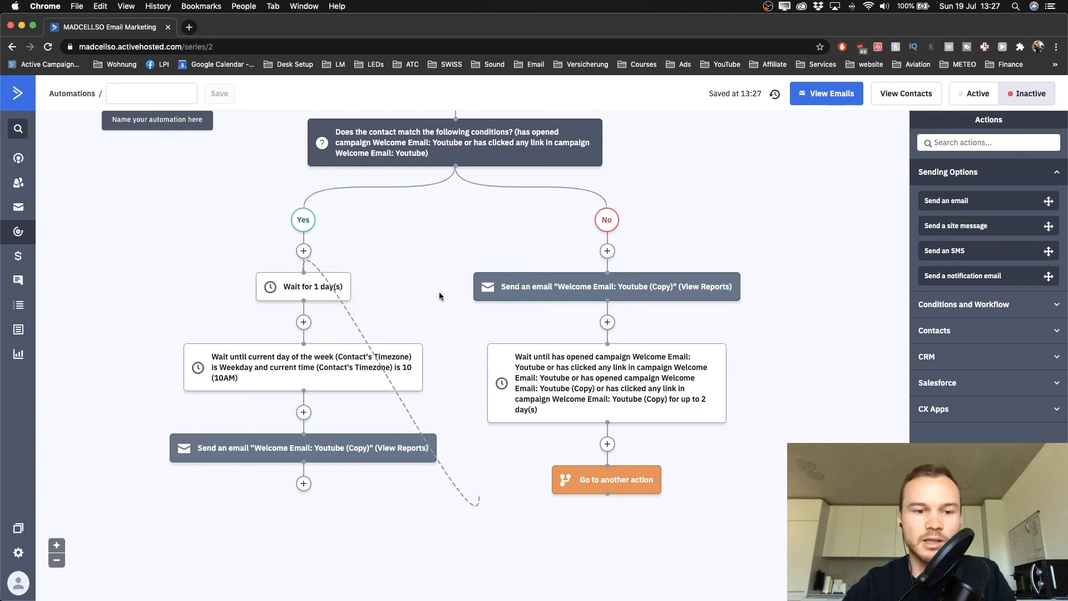
pyautogui.scroll(-2, 312, 331)
pyautogui.scroll(-2, 312, 331)
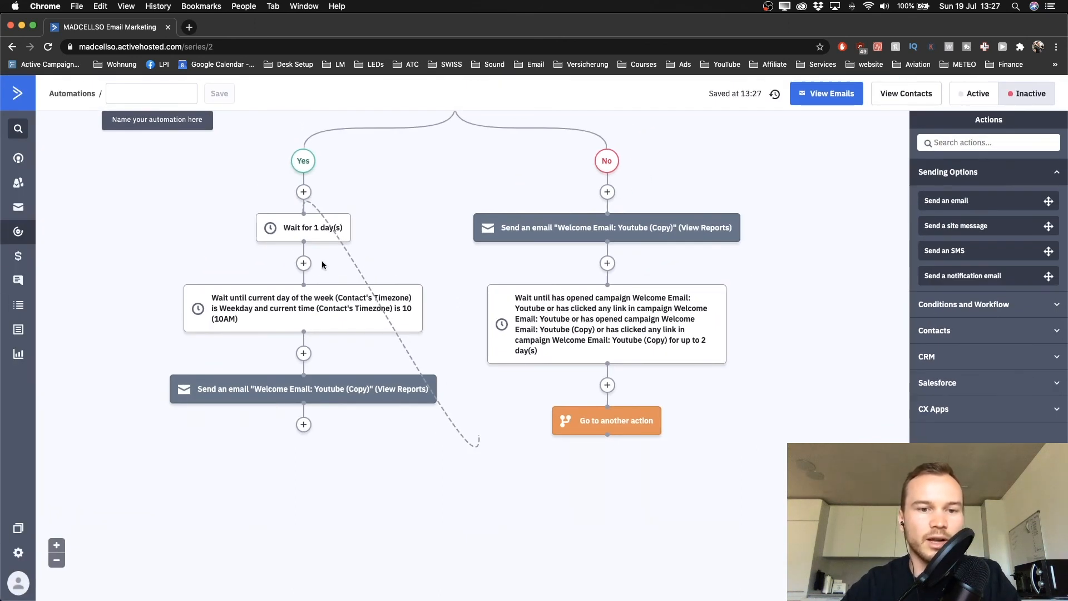
pyautogui.moveTo(301, 234)
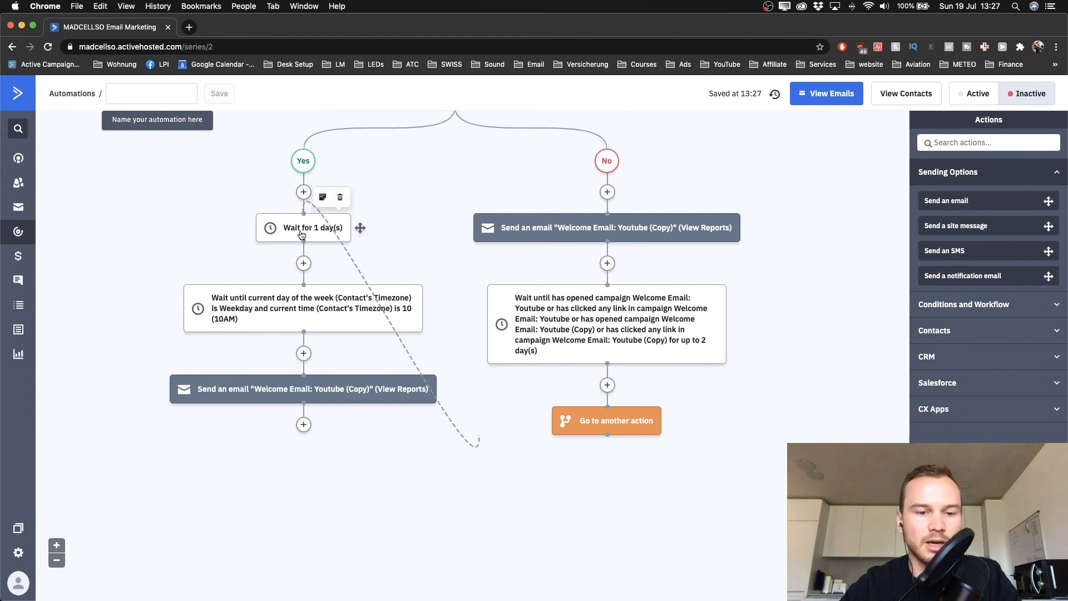
pyautogui.scroll(5, 291, 455)
pyautogui.hscroll(-2, 292, 455)
pyautogui.scroll(-5, 291, 458)
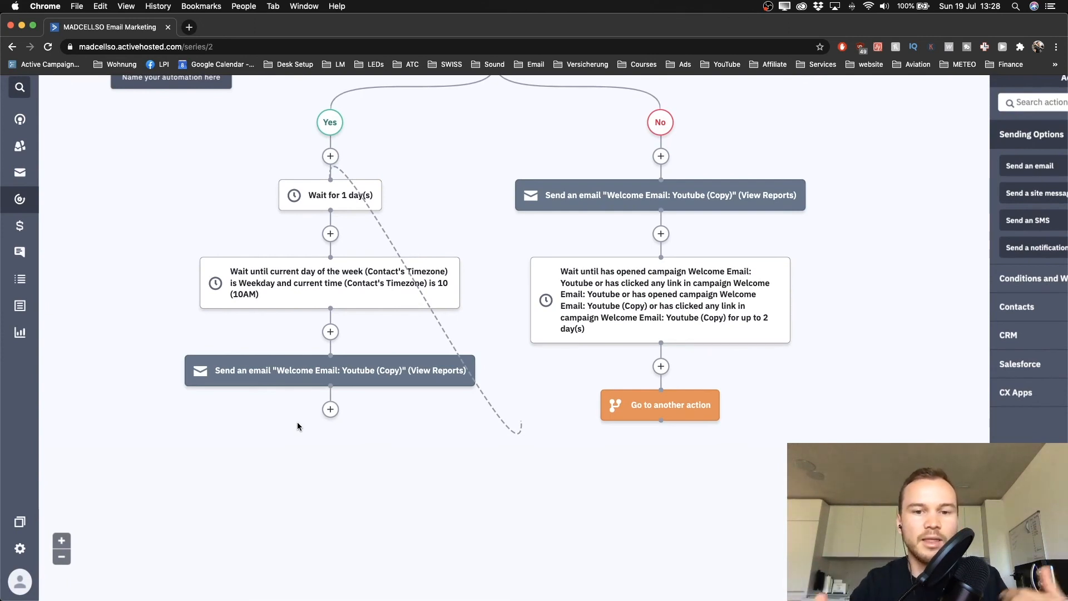
pyautogui.scroll(-3, 299, 429)
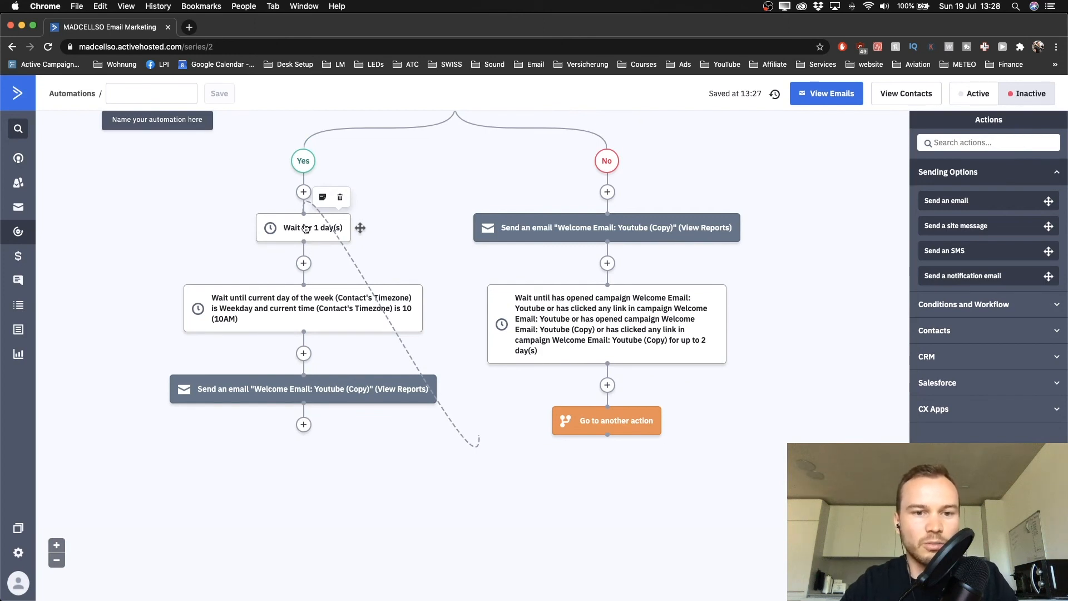
# Copy the 1-day wait below the first email as a single action, keeping contacts in place
pyautogui.moveTo(306, 228); pyautogui.dragTo(298, 426)
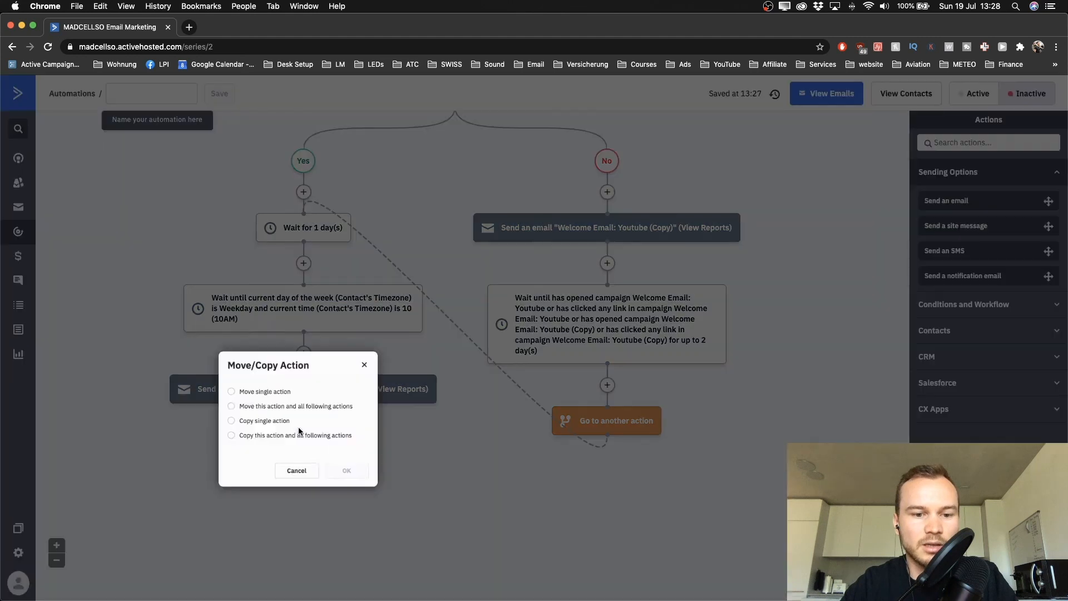
pyautogui.scroll(4, 217, 427)
pyautogui.click(215, 421)
pyautogui.scroll(-2, 317, 450)
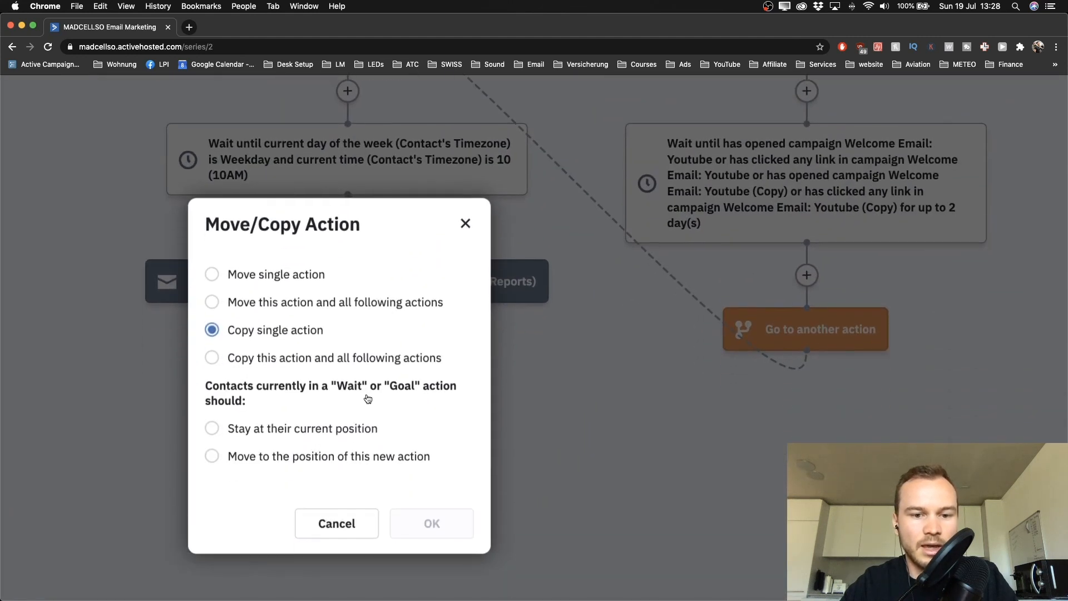
pyautogui.click(218, 434)
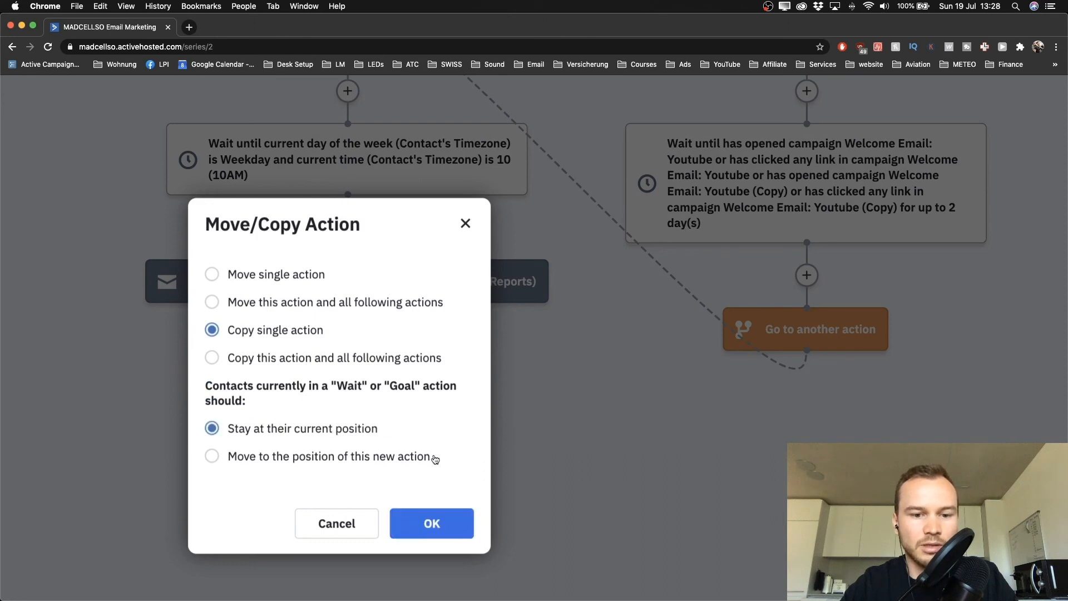
pyautogui.click(432, 520)
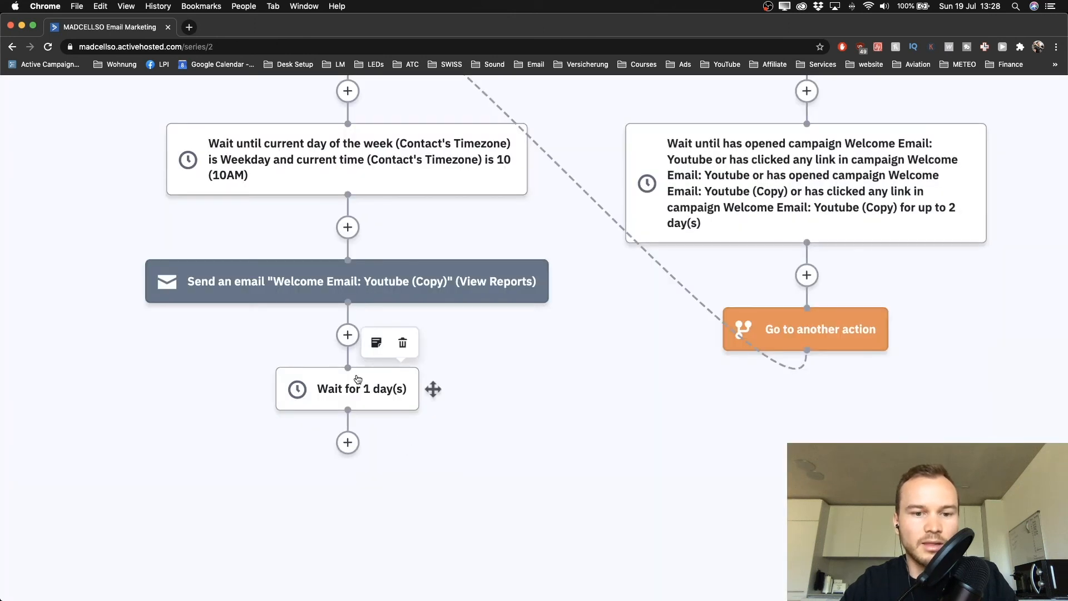
pyautogui.scroll(-3, 358, 380)
pyautogui.scroll(-3, 326, 350)
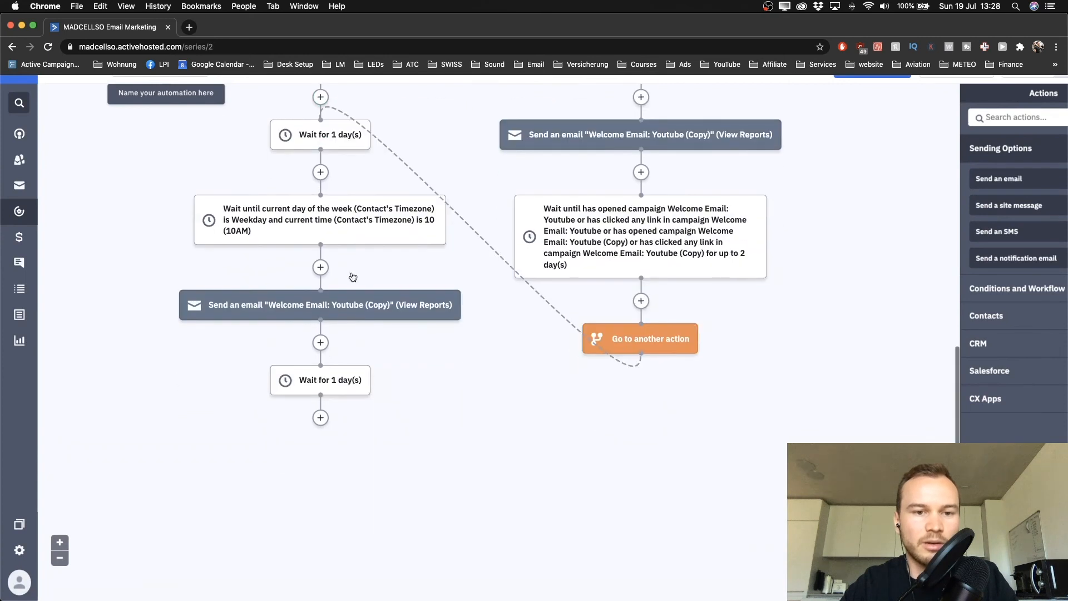
# Copy the weekday 10AM wait to the branch end, keeping contacts at their current position
pyautogui.moveTo(319, 217); pyautogui.dragTo(318, 422)
pyautogui.click(227, 415)
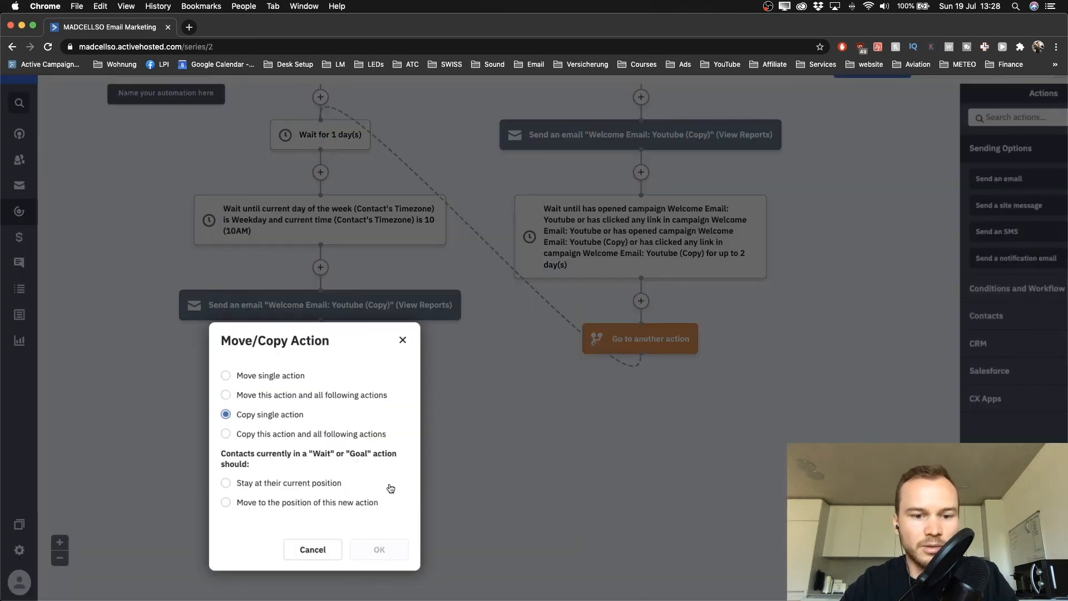
pyautogui.click(244, 484)
pyautogui.click(378, 551)
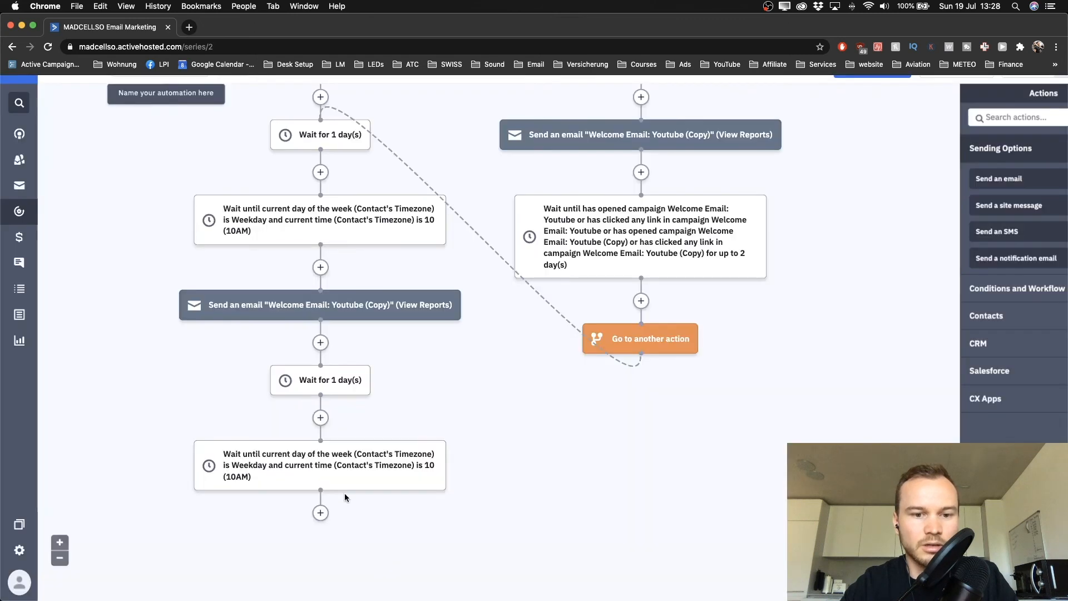
pyautogui.scroll(-3, 333, 339)
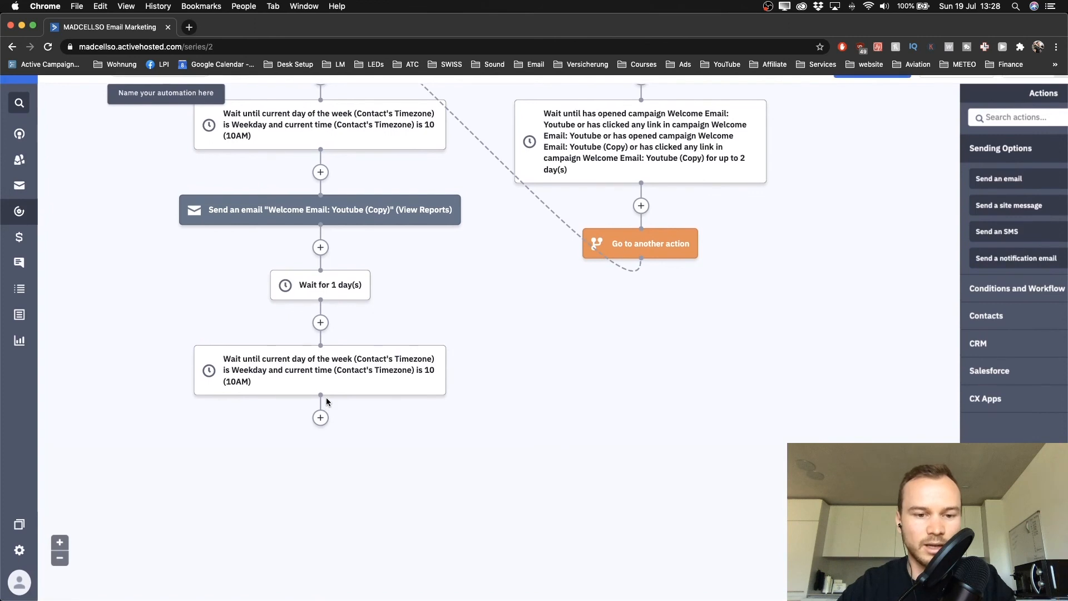
# Add a Send an email step sending 'Welcome Email: Youtube' after the copied 10AM wait
pyautogui.click(320, 418)
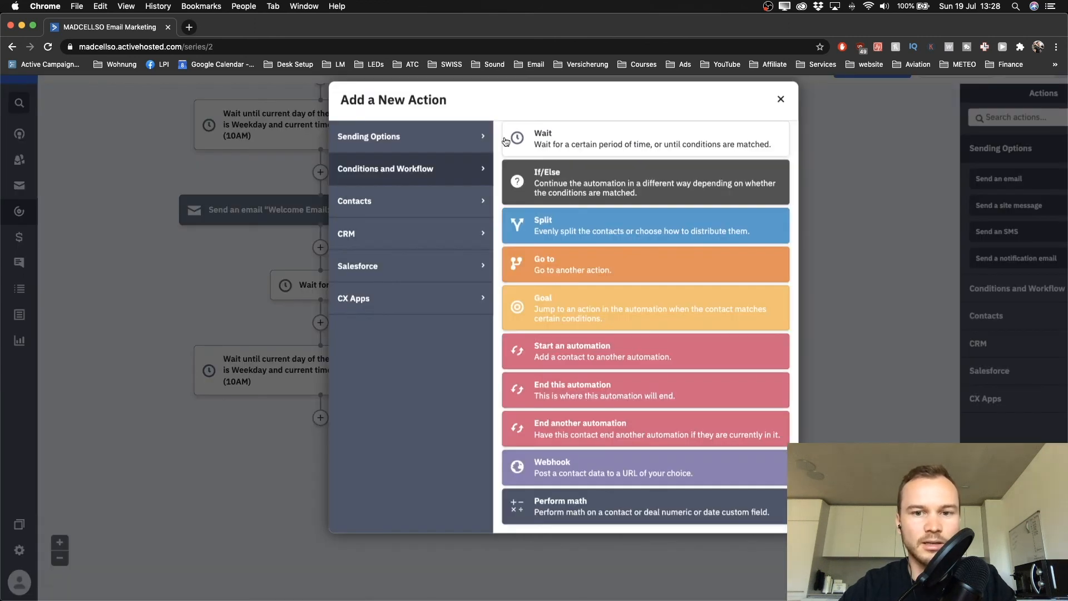
pyautogui.click(452, 139)
pyautogui.click(573, 150)
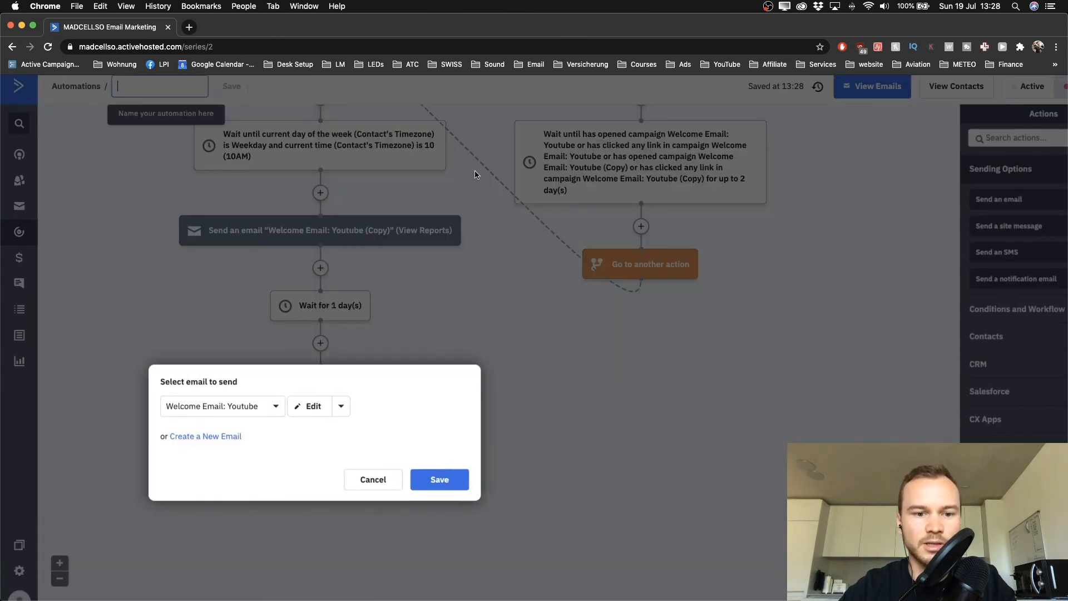
pyautogui.click(219, 411)
pyautogui.click(218, 434)
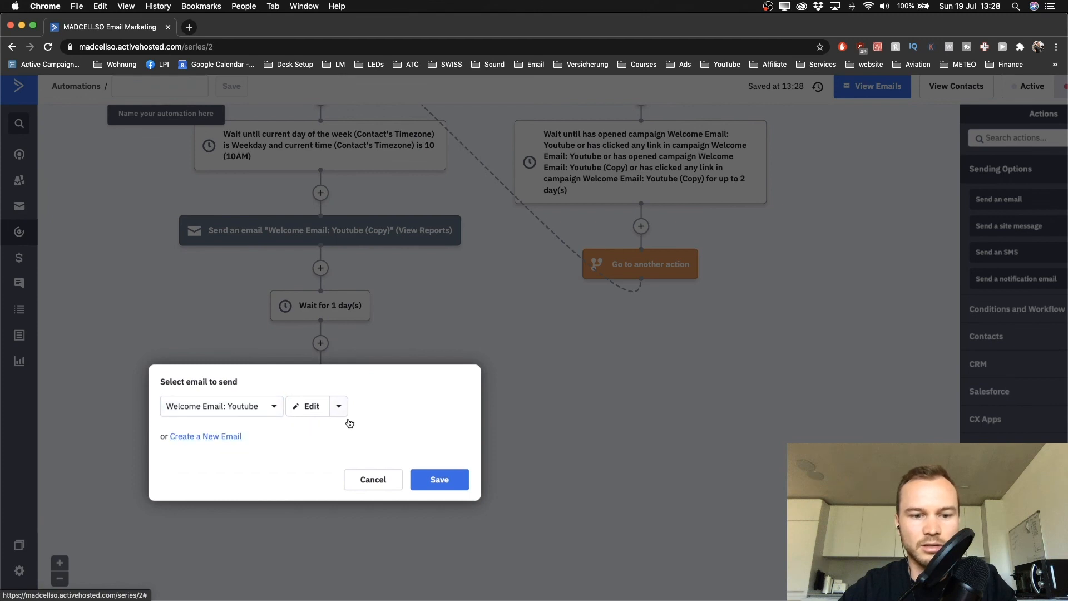
pyautogui.click(426, 487)
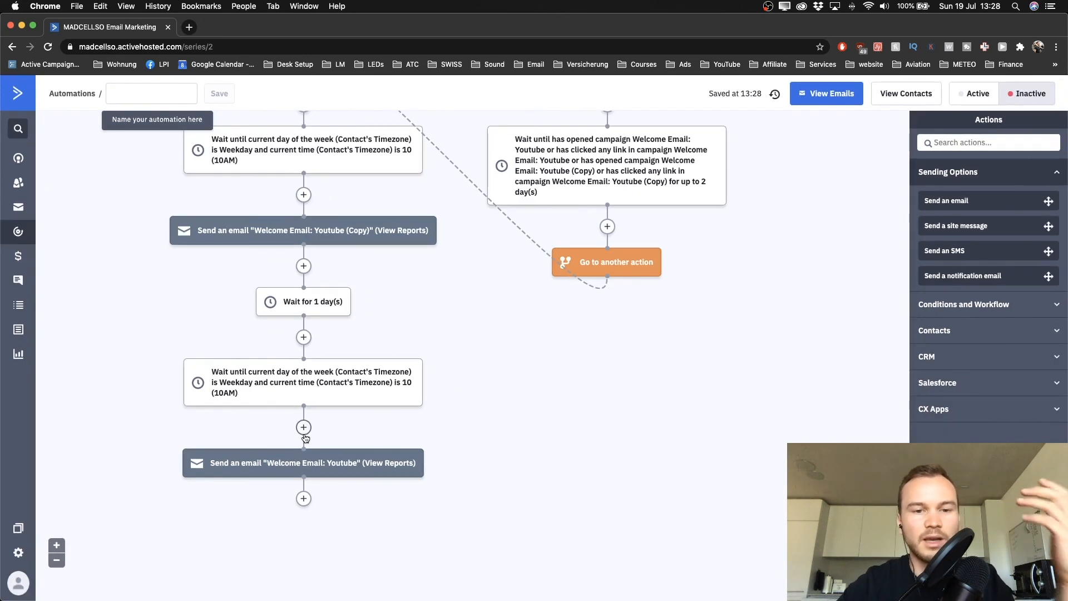
pyautogui.click(322, 301)
# Change the copied wait's length from 1 to 2 days and save it
pyautogui.doubleClick(246, 289)
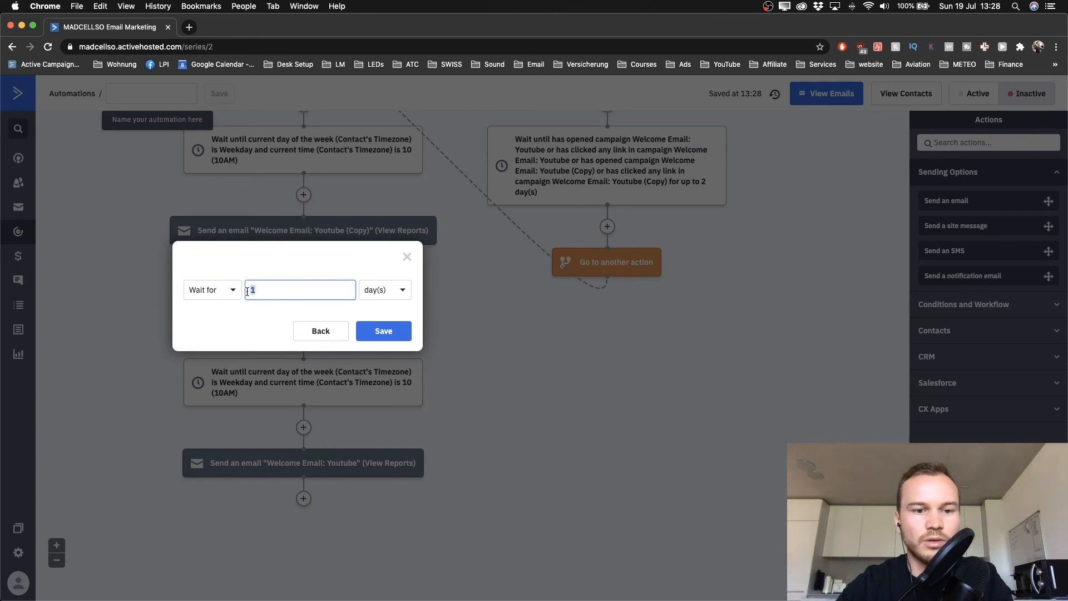
pyautogui.click(369, 330)
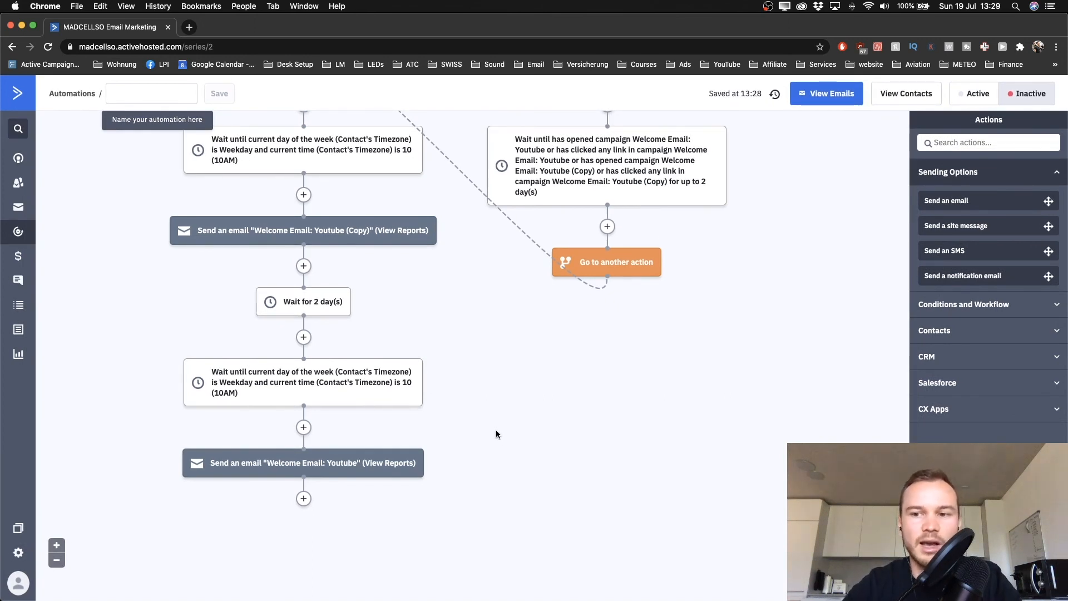
pyautogui.scroll(5, 496, 429)
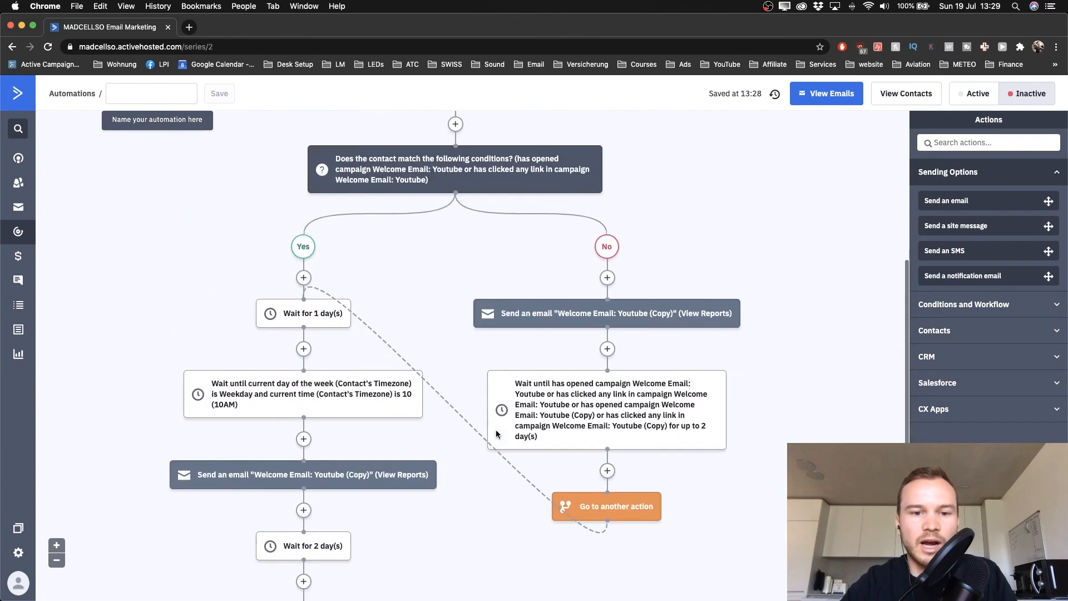
pyautogui.scroll(-3, 495, 430)
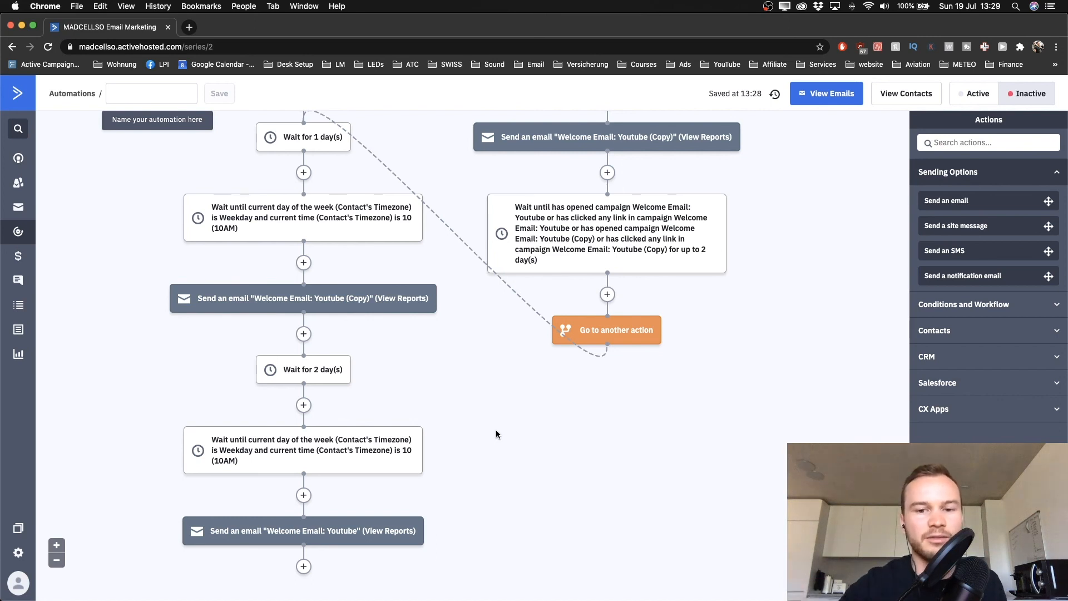
pyautogui.moveTo(335, 375)
pyautogui.scroll(-5, 311, 426)
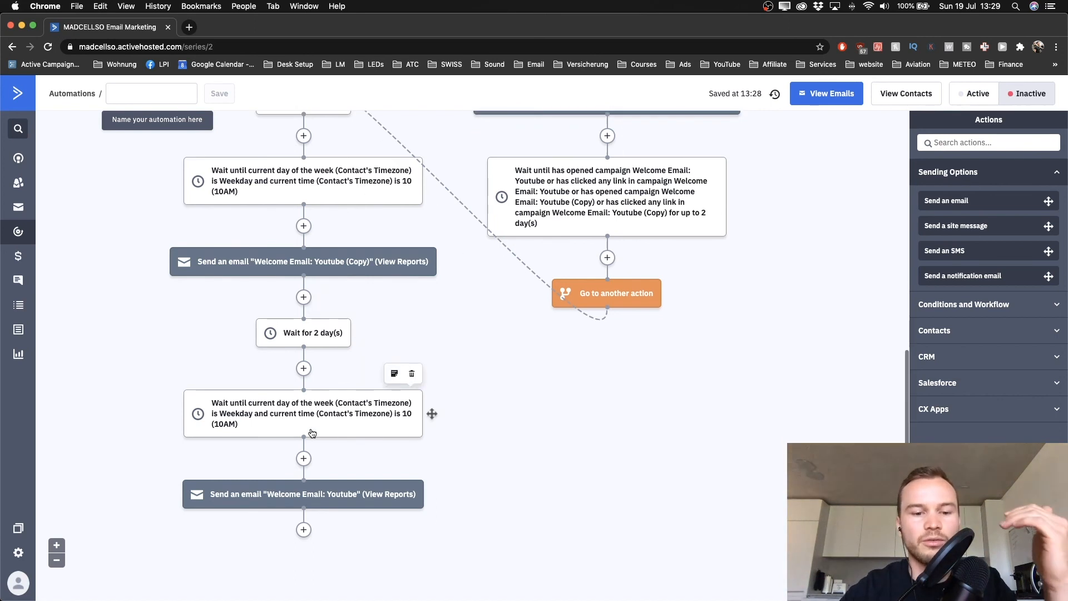
pyautogui.moveTo(325, 245)
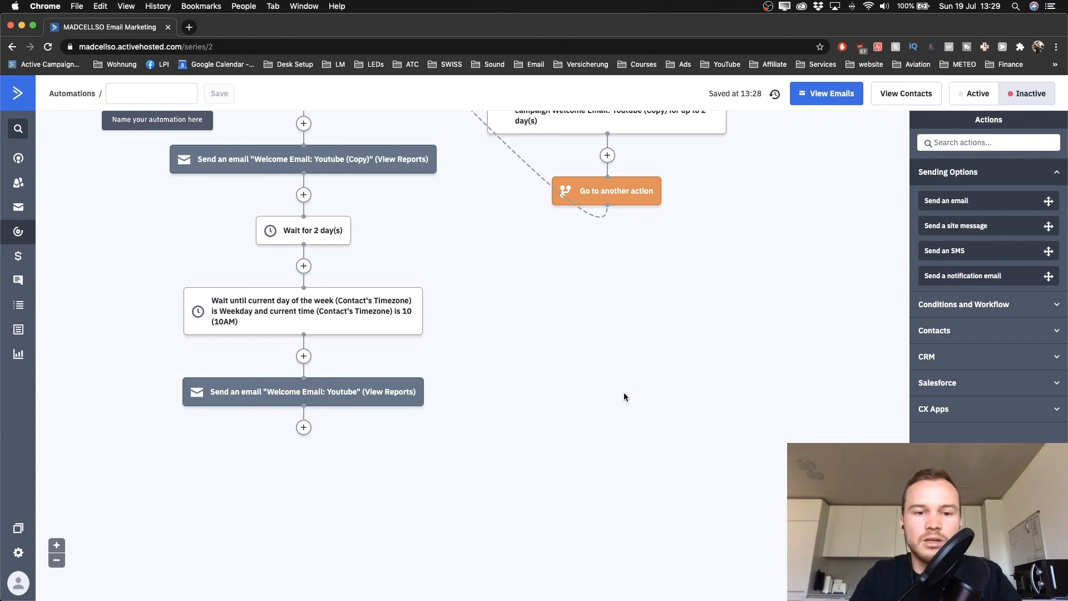
pyautogui.scroll(1, 625, 397)
pyautogui.scroll(5, 624, 397)
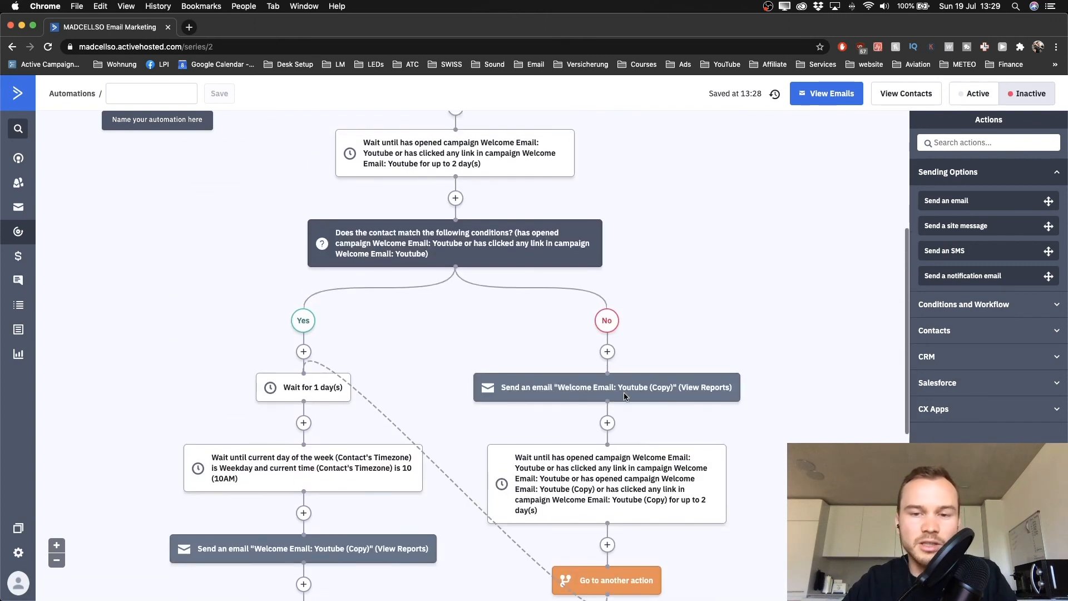
pyautogui.scroll(-6, 659, 309)
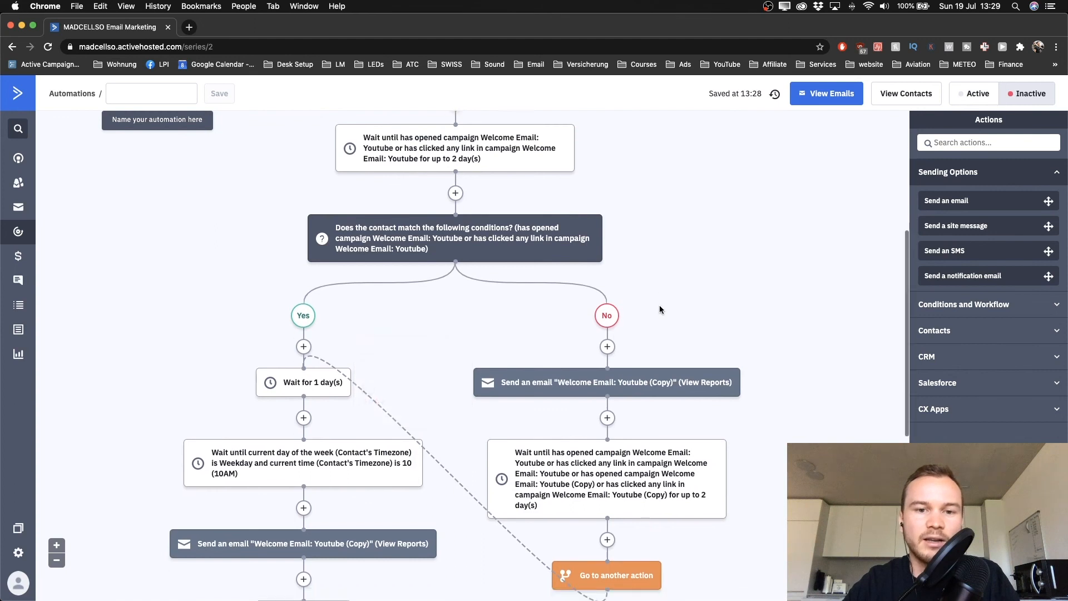
pyautogui.scroll(-2, 661, 310)
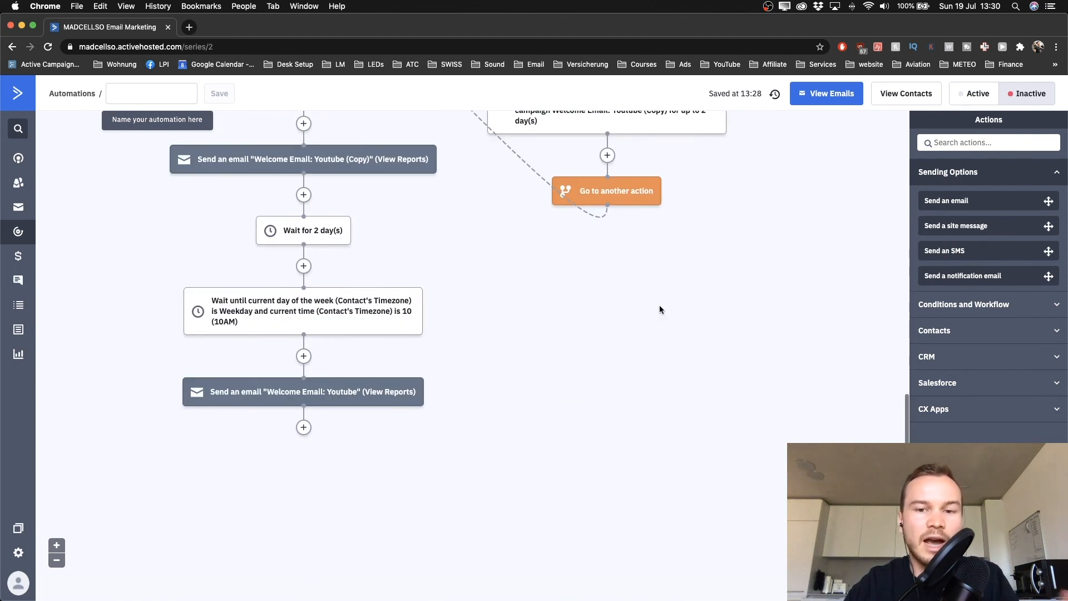